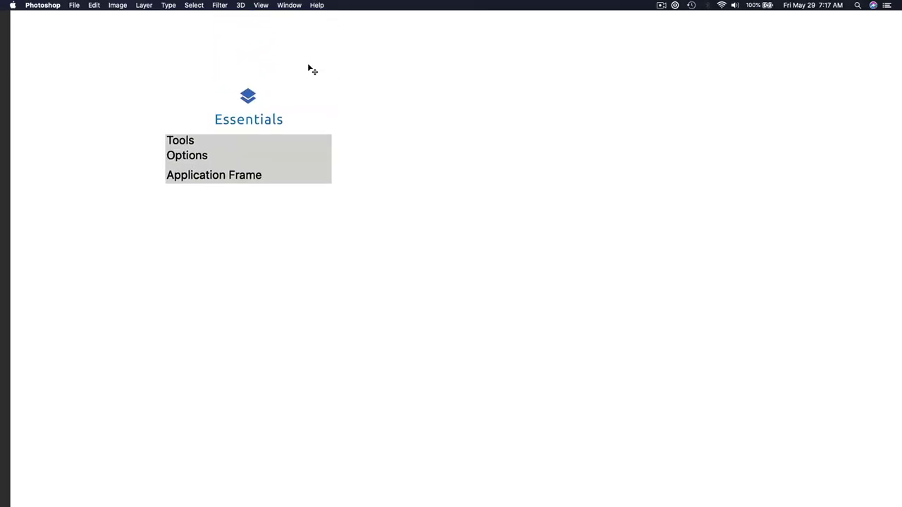
Enlarge the floating document window, bring the Essentials list into view and shift the window slightly
click(289, 5)
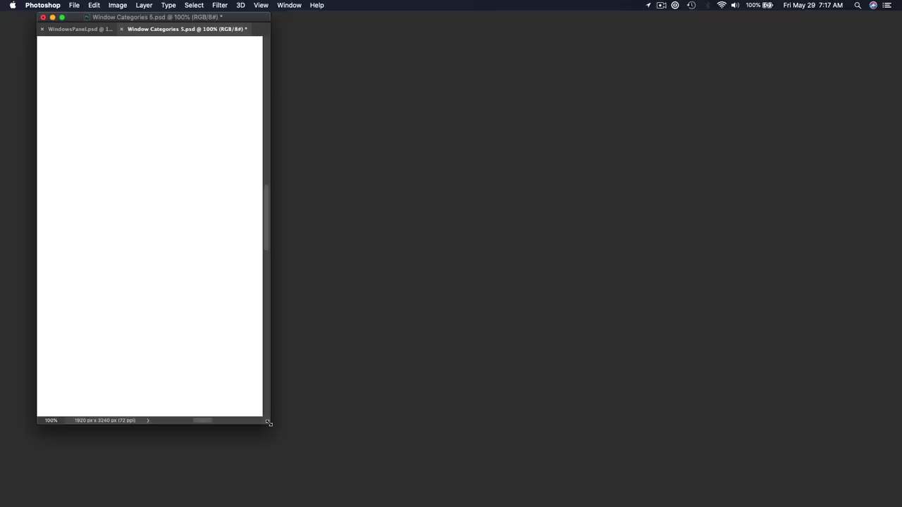
drag(269, 423, 716, 471)
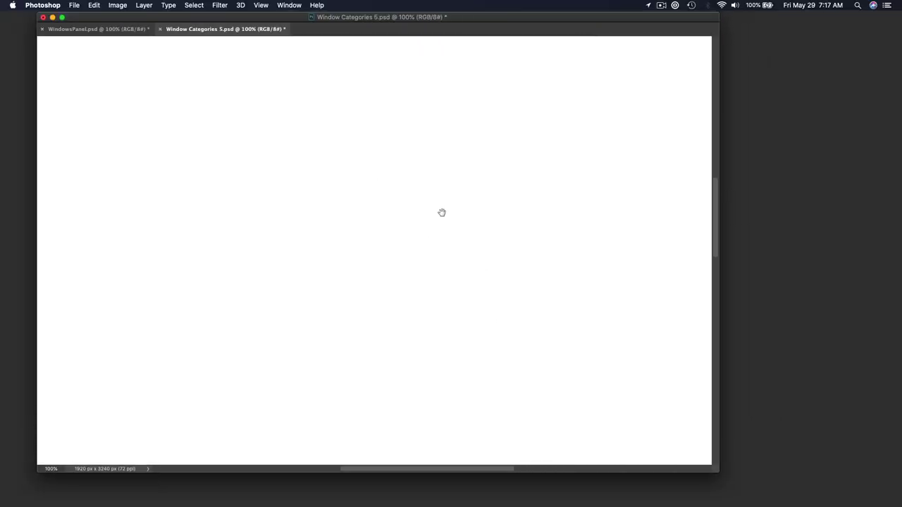
drag(407, 318, 233, 284)
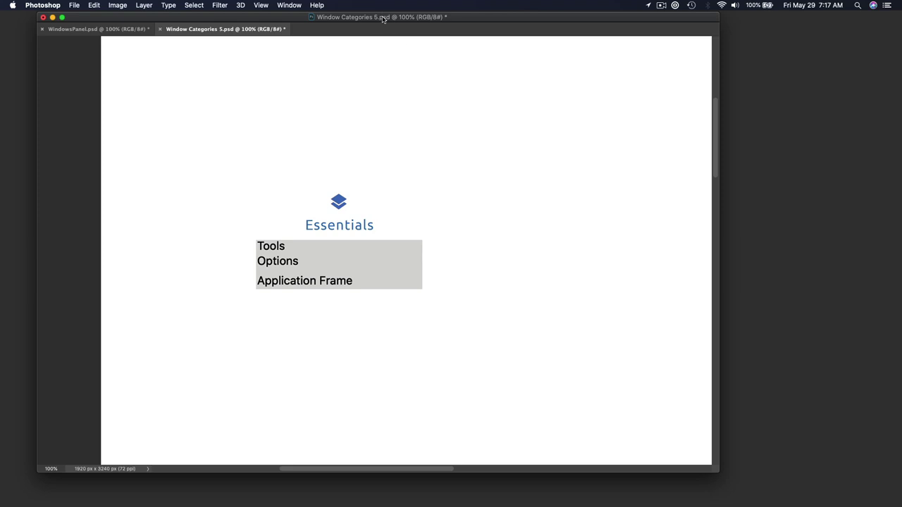
drag(383, 19, 412, 25)
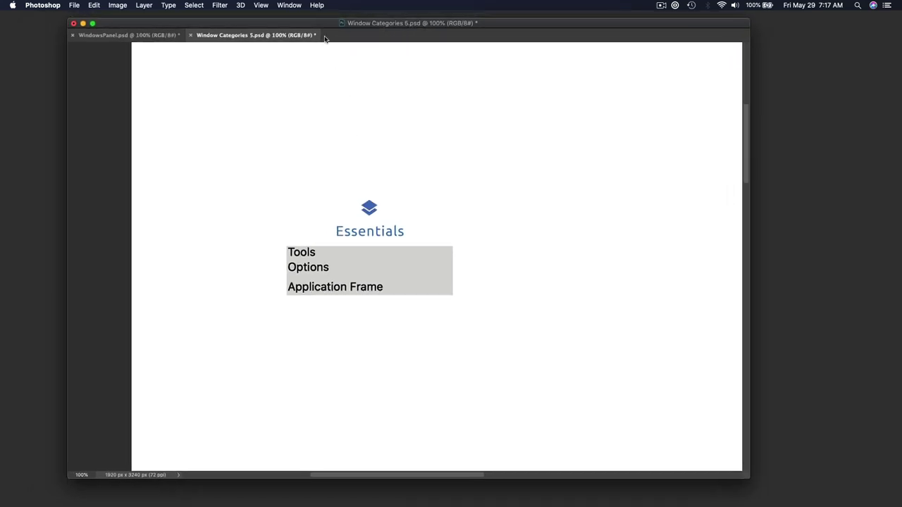
Show the Tools panel and the Options bar, placing the floating Options bar across the top of the document
click(294, 4)
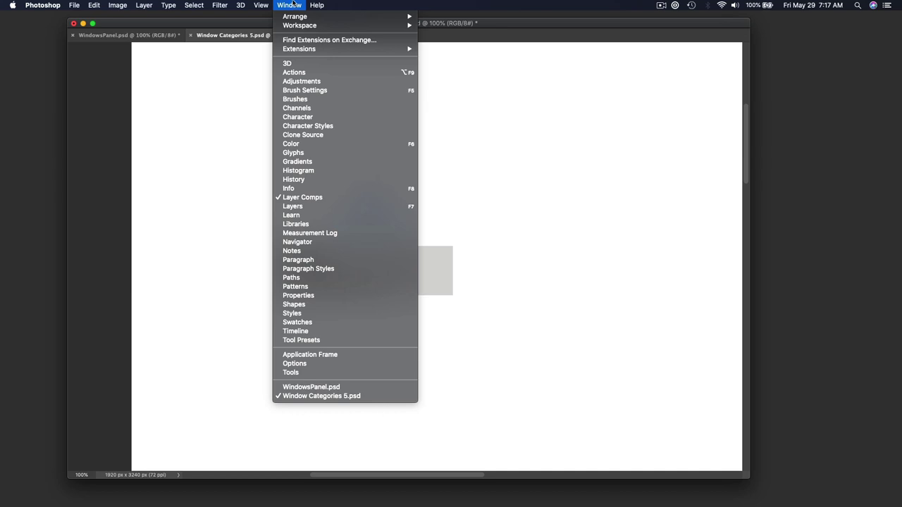
click(384, 372)
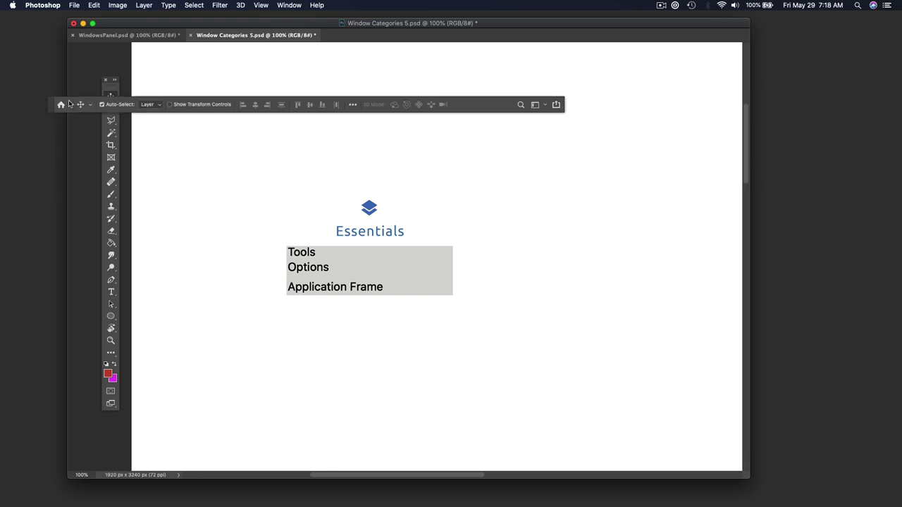
drag(56, 106, 157, 89)
Compare the tool options of the Frame, Eyedropper, Brush, Elliptical Marquee and Crop tools, returning to the Move tool
click(110, 157)
click(110, 171)
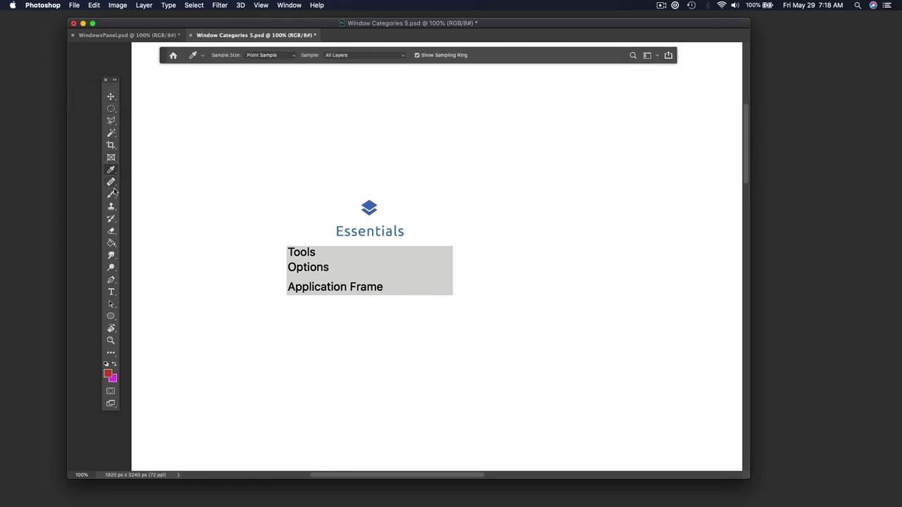
click(111, 193)
click(109, 110)
click(111, 144)
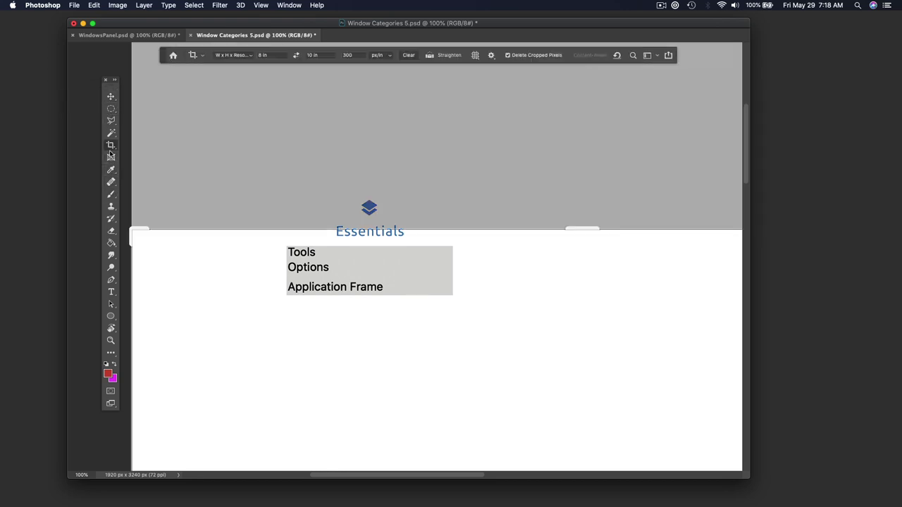
click(110, 96)
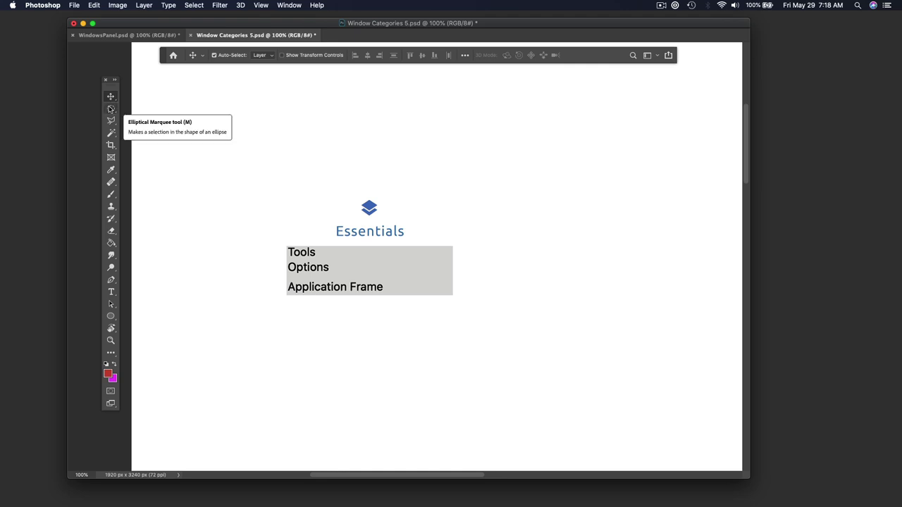
Turn on the Application Frame and dock the Tools panel along its left edge and the Options bar across its top
drag(111, 79, 121, 105)
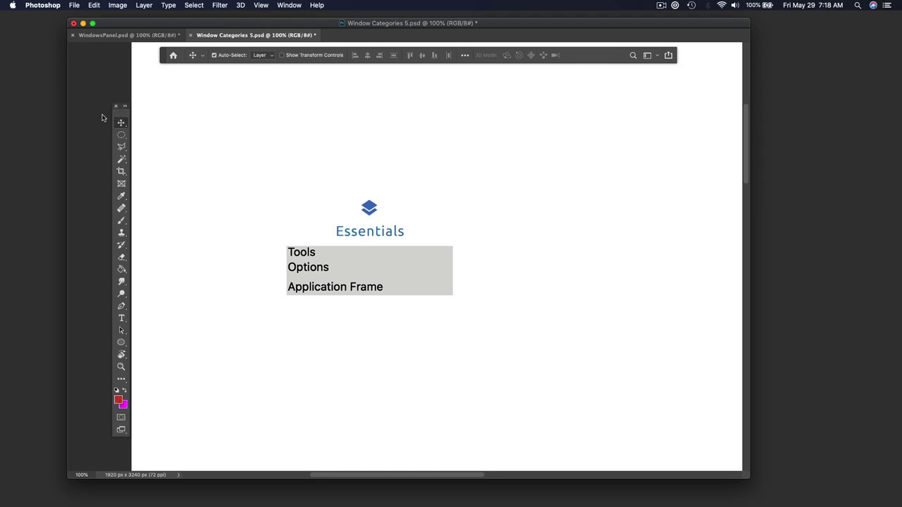
mouse_move(121, 105)
mouse_down()
mouse_move(9, 106)
mouse_move(121, 100)
mouse_up()
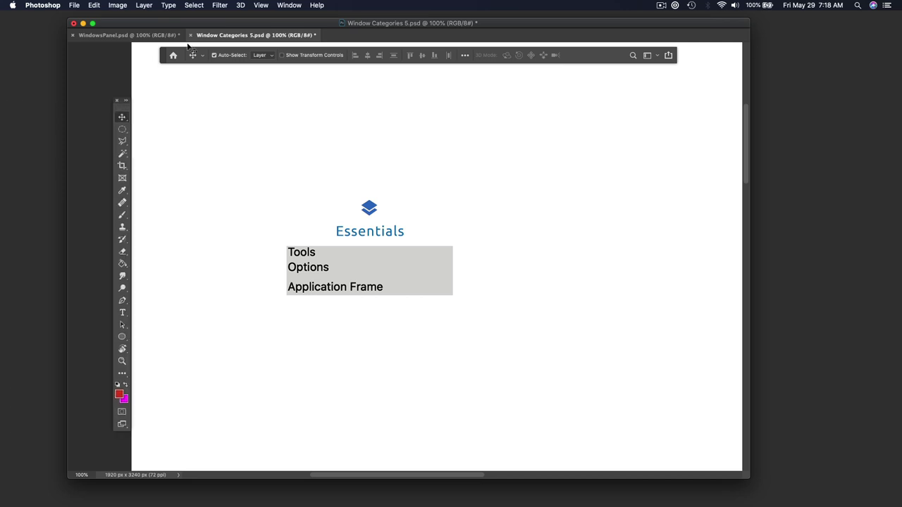
click(287, 4)
click(343, 354)
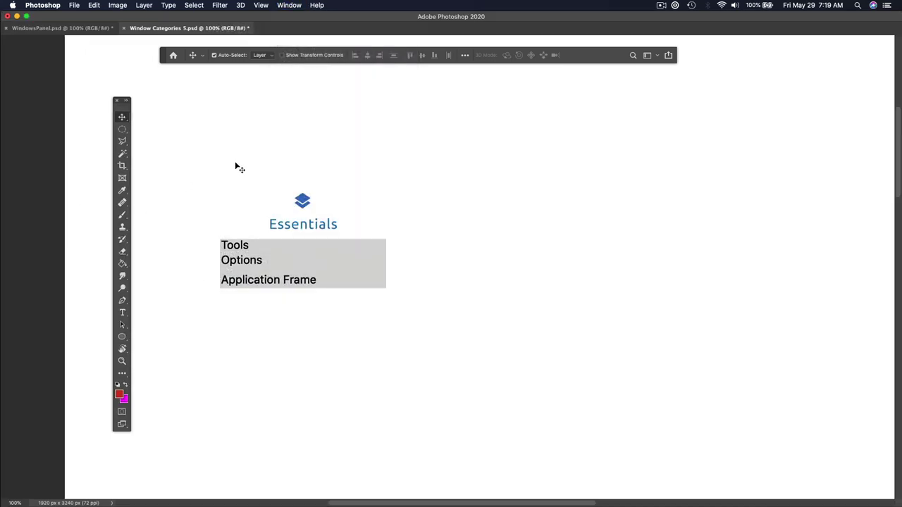
drag(124, 105, 2, 94)
drag(163, 55, 47, 27)
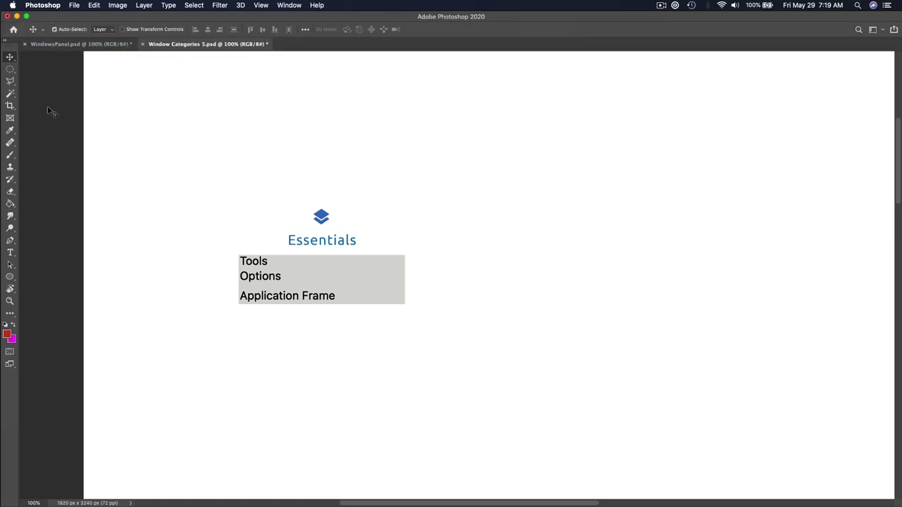
Hide all panels at once and bring back the Tools panel and the Options bar individually
click(279, 4)
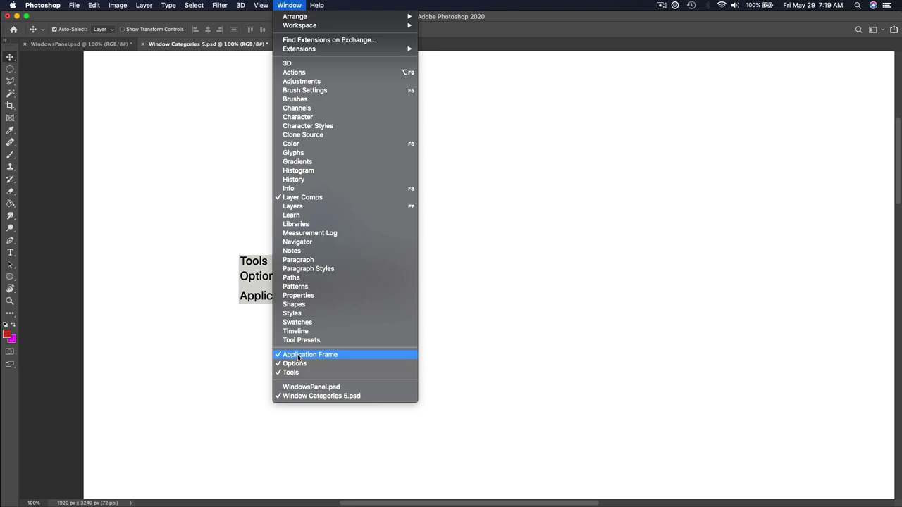
click(290, 5)
key(Tab)
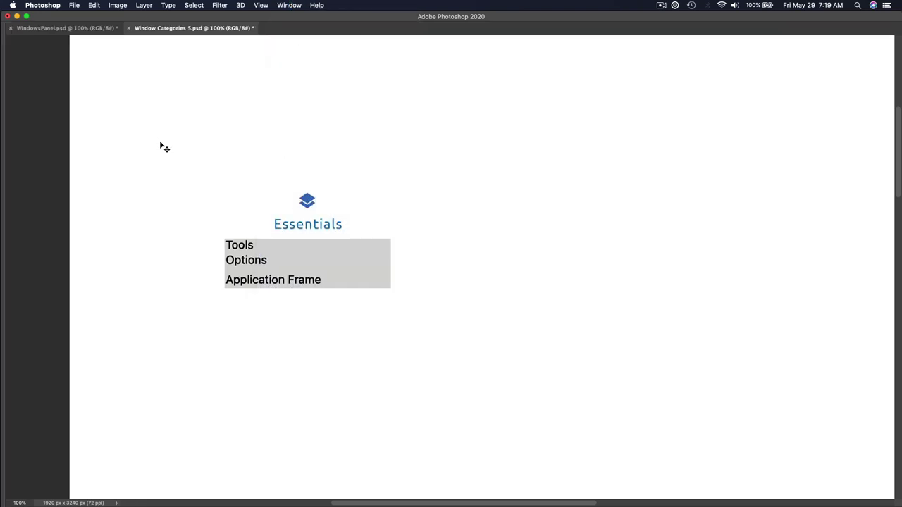
click(285, 5)
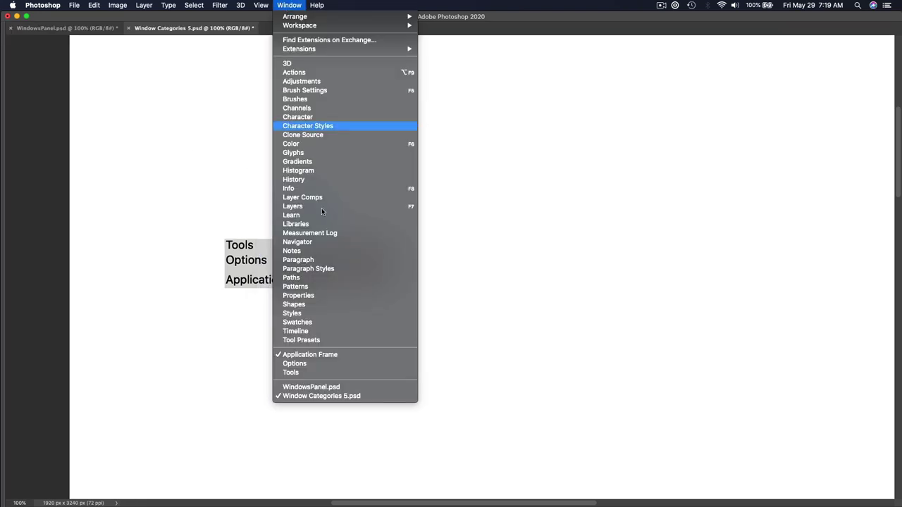
click(322, 373)
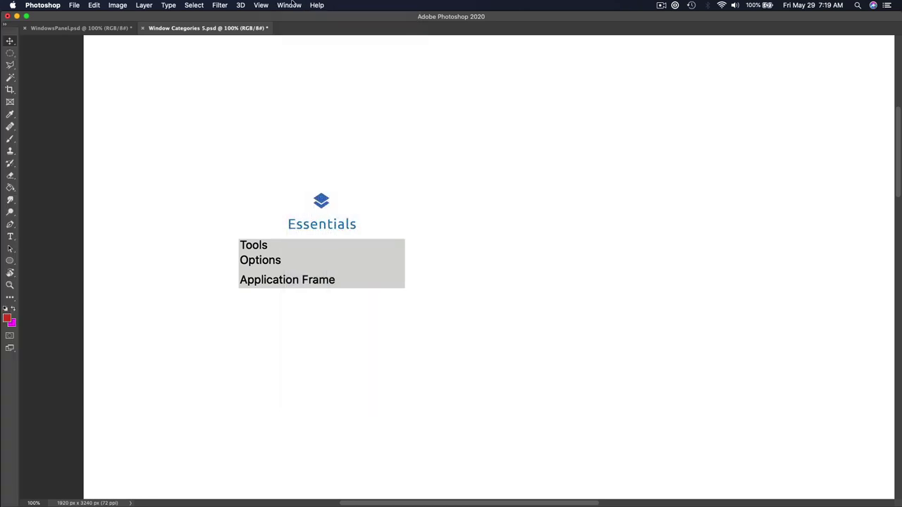
click(289, 5)
click(333, 363)
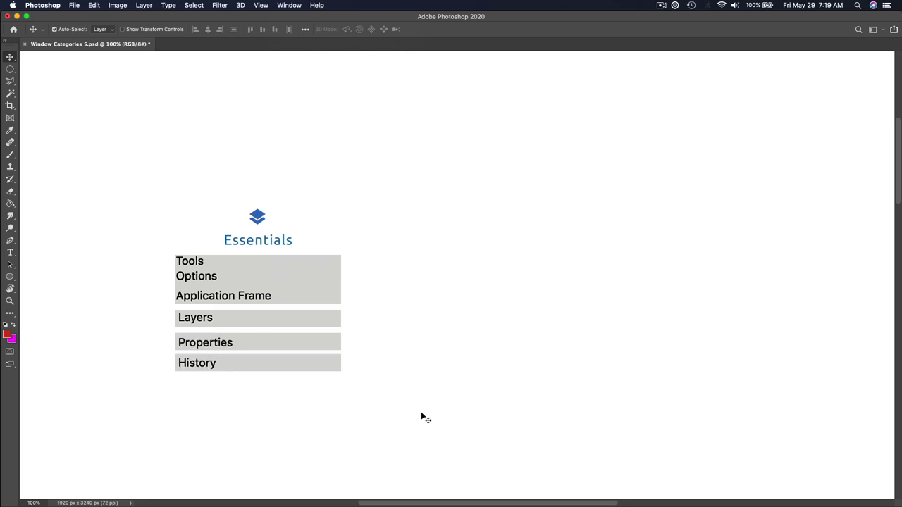
Show the Layers panel and dock it along the right edge of the application frame
click(294, 4)
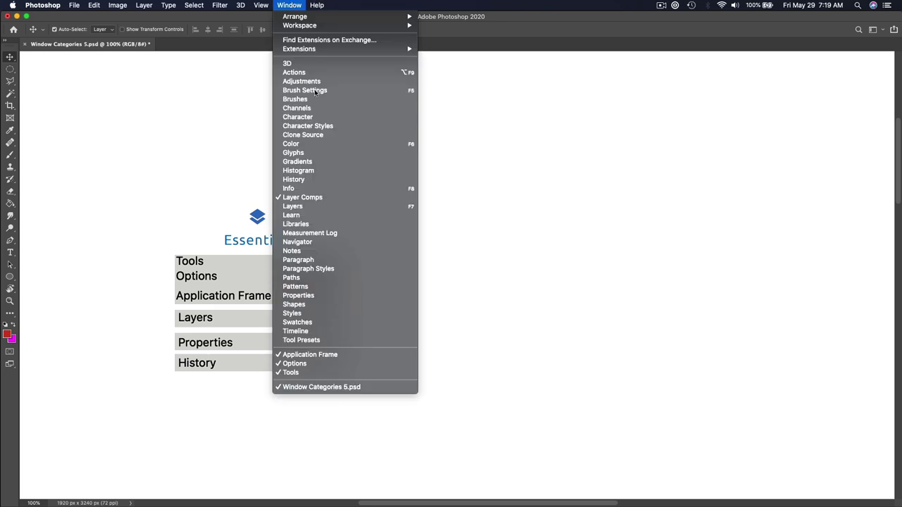
click(344, 209)
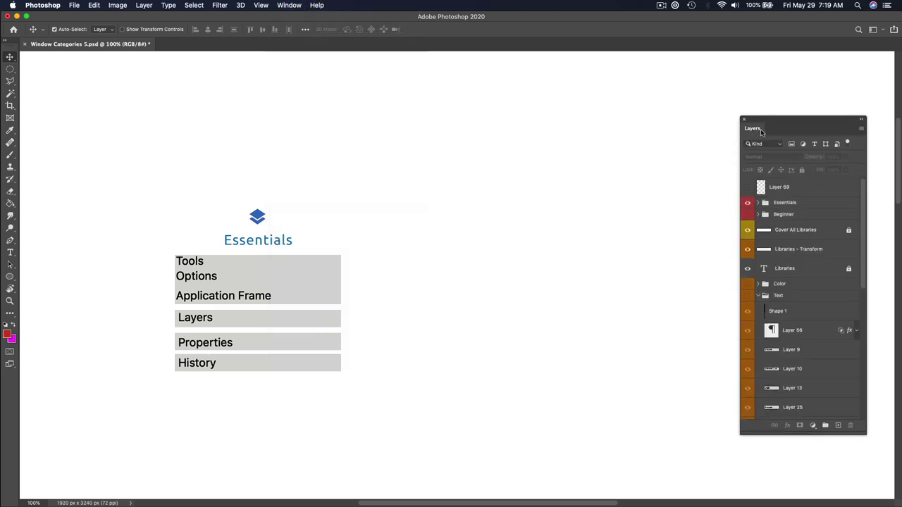
drag(761, 131, 890, 141)
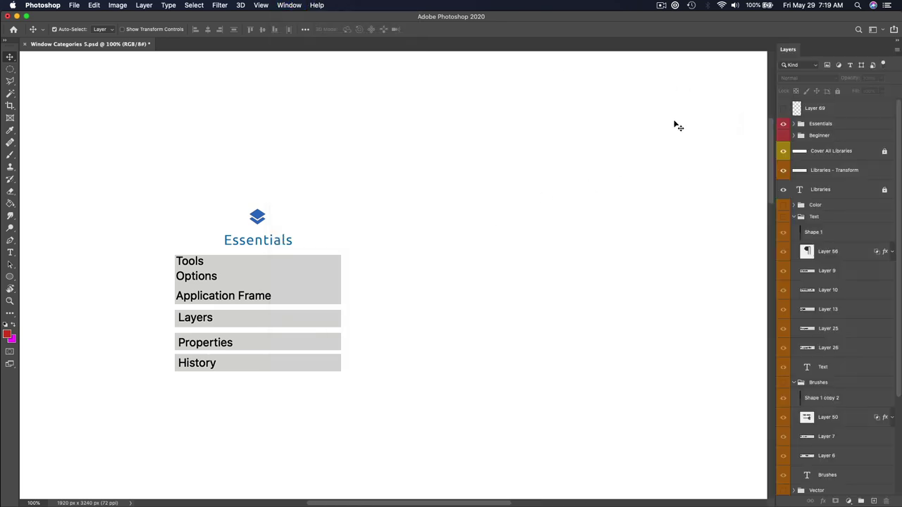
Create a 1920 x 1080 px example document and reposition its text and two circles so both circles partly cover the text
key(super+n)
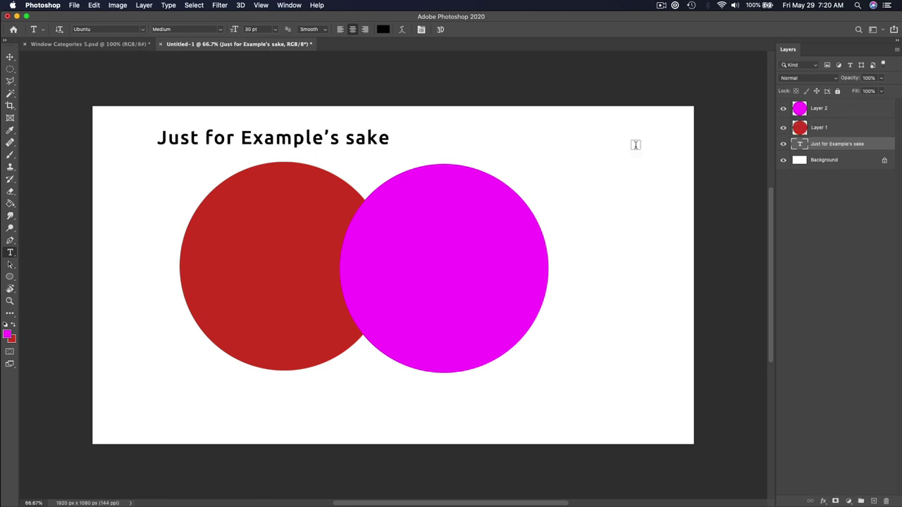
drag(298, 148, 185, 115)
click(523, 287)
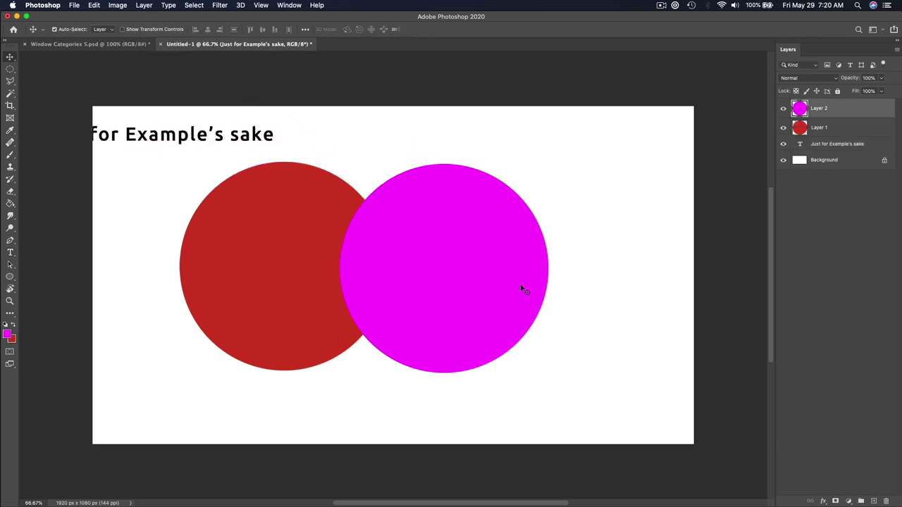
drag(523, 288, 647, 312)
drag(191, 137, 434, 226)
drag(327, 254, 328, 233)
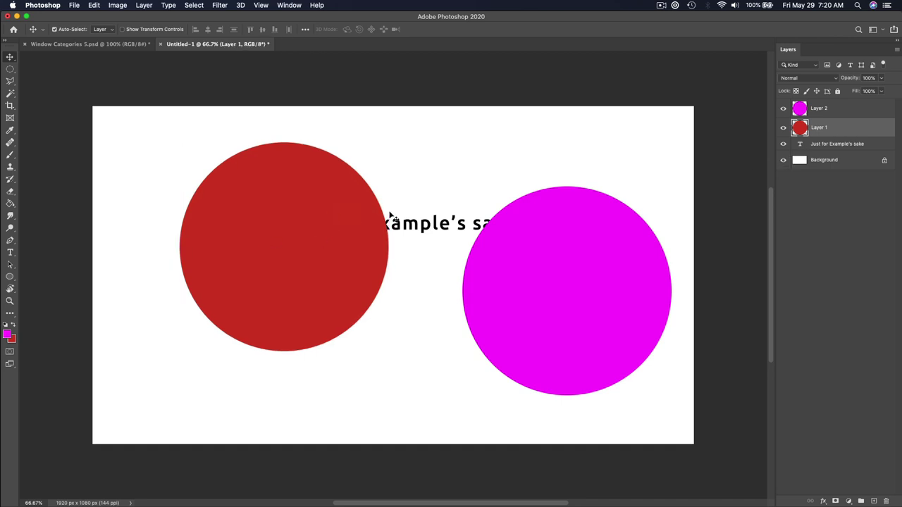
drag(569, 235, 559, 176)
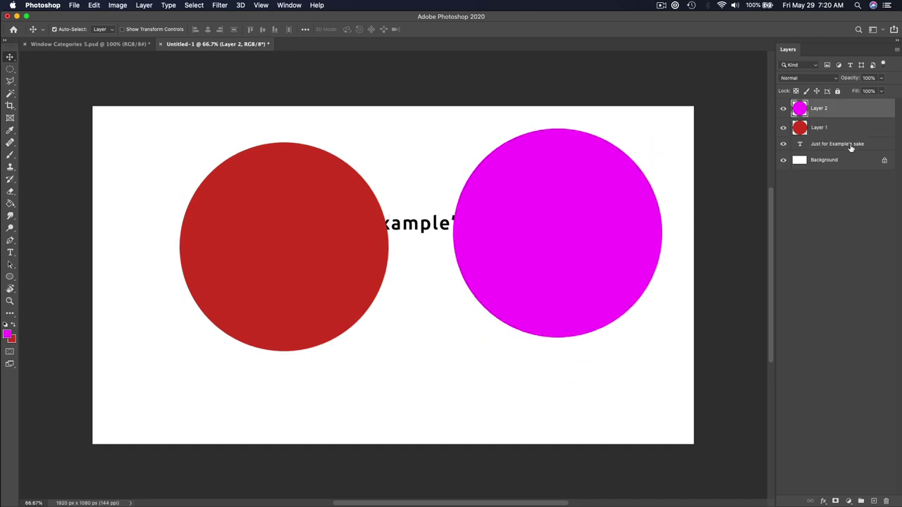
Place the "Just for Example's sake" text layer between Layer 2 and Layer 1, and shift the magenta circle over the text
drag(851, 144, 850, 102)
drag(478, 243, 444, 239)
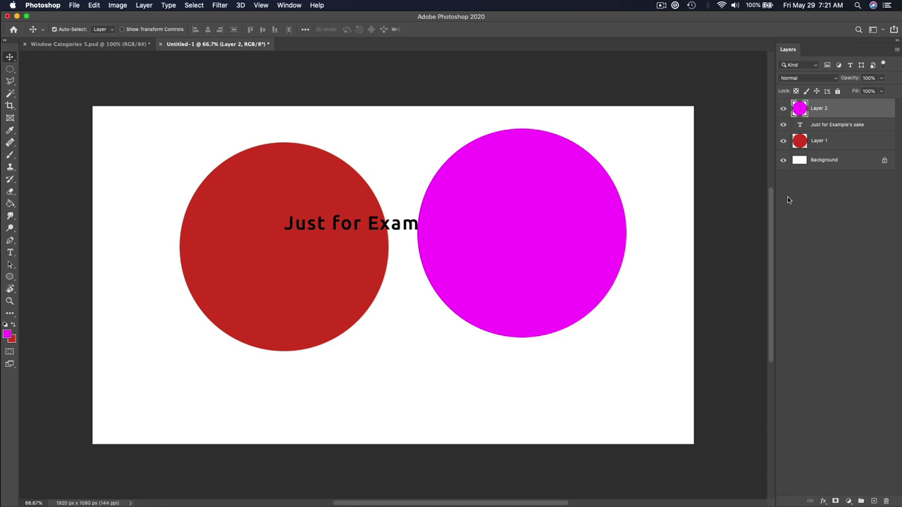
drag(499, 253, 499, 259)
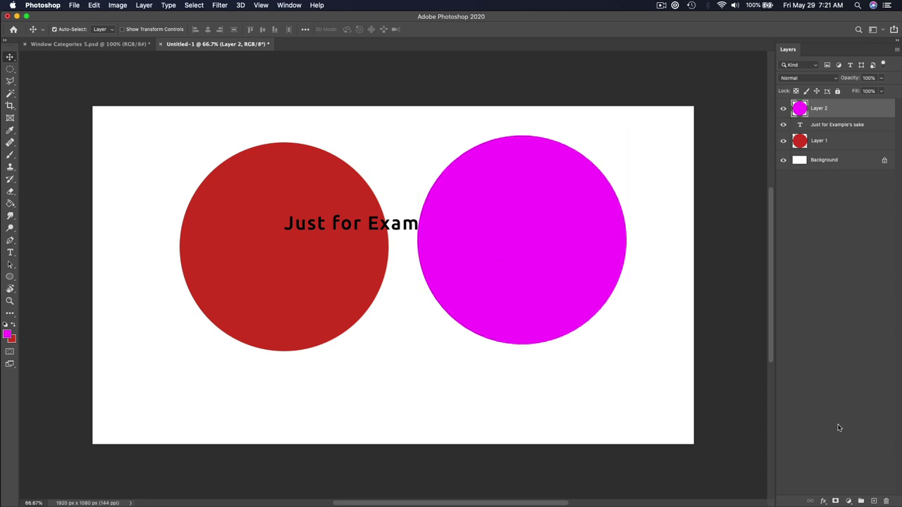
Add a Hue/Saturation adjustment layer above Layer 2 and set its Hue to -94
click(849, 501)
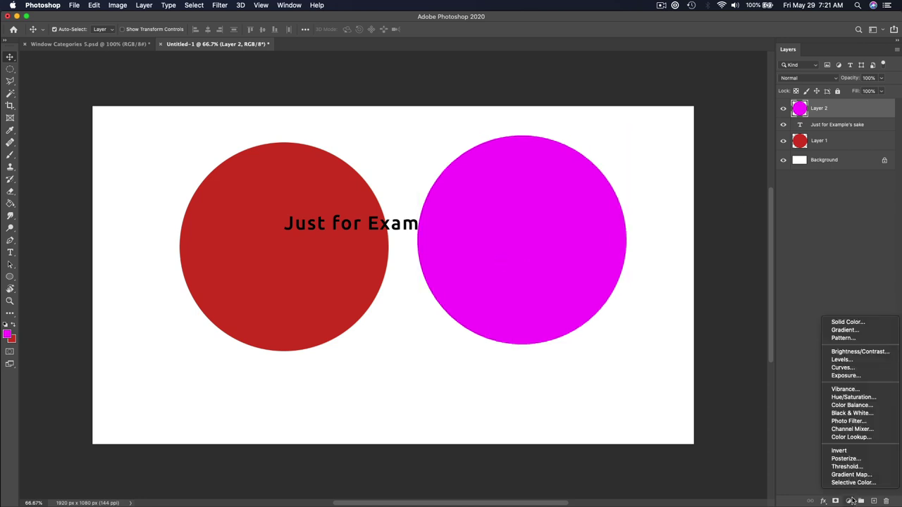
click(853, 398)
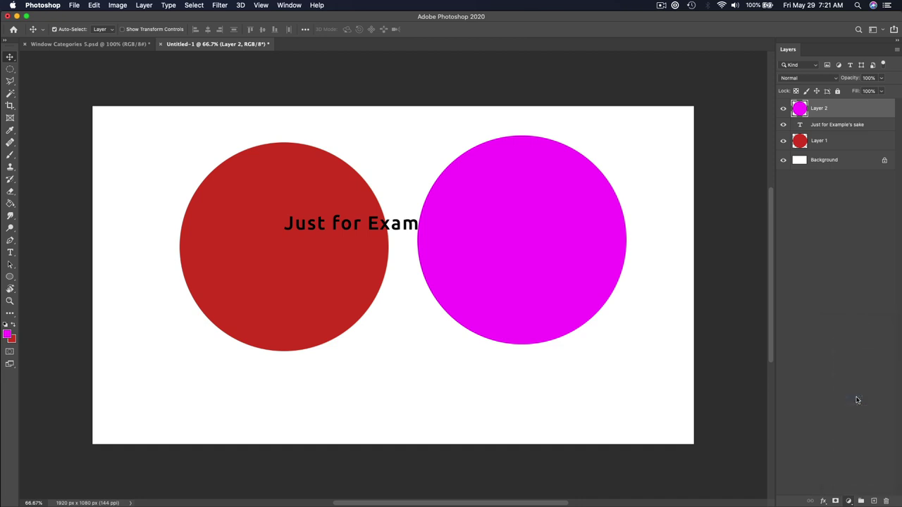
drag(347, 210, 316, 213)
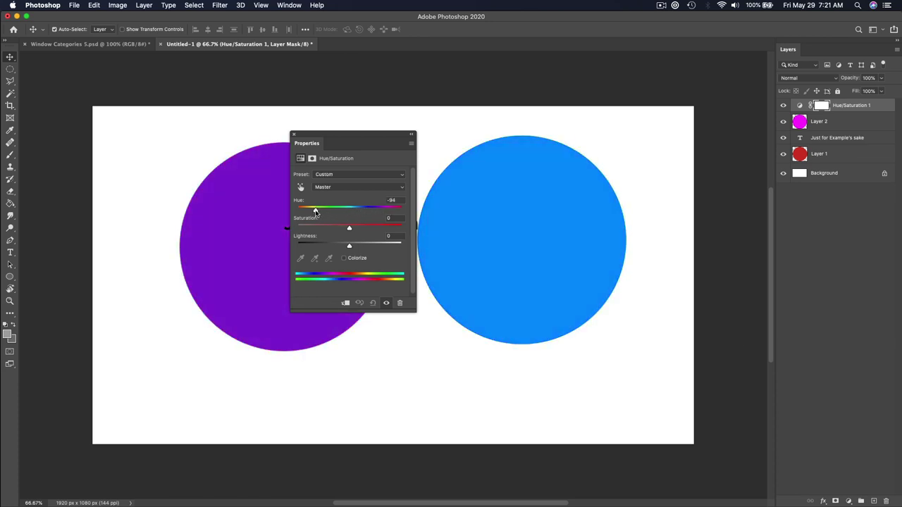
Set the Hue/Saturation adjustment's Hue to +27 and reposition the floating Properties panel over the canvas
drag(354, 142, 573, 147)
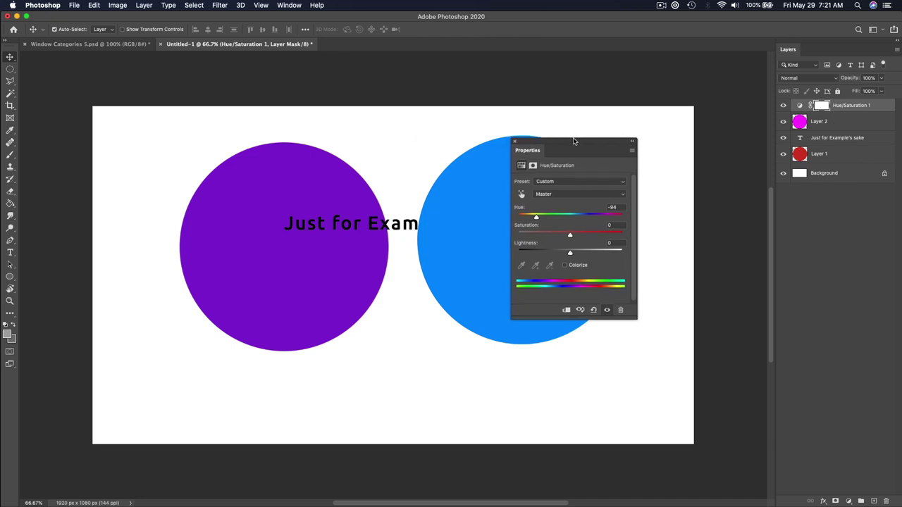
drag(573, 141, 657, 130)
drag(621, 212, 672, 205)
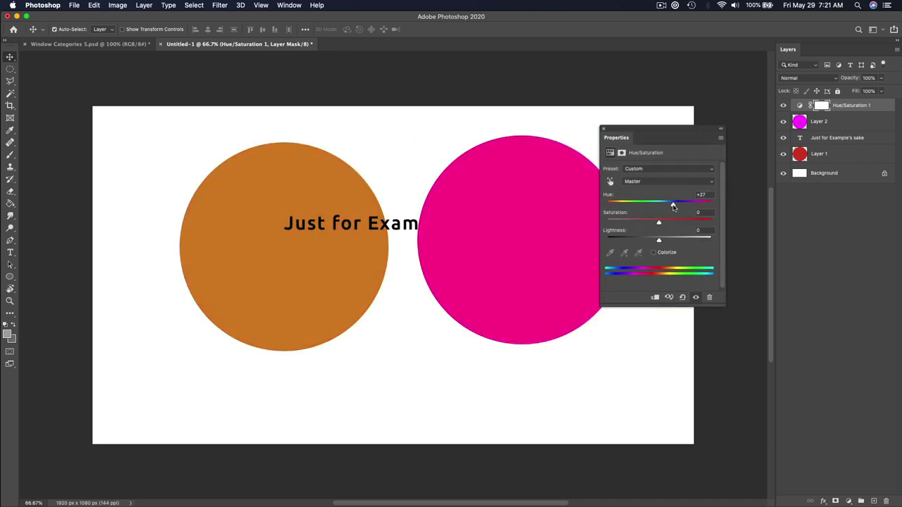
drag(648, 129, 593, 125)
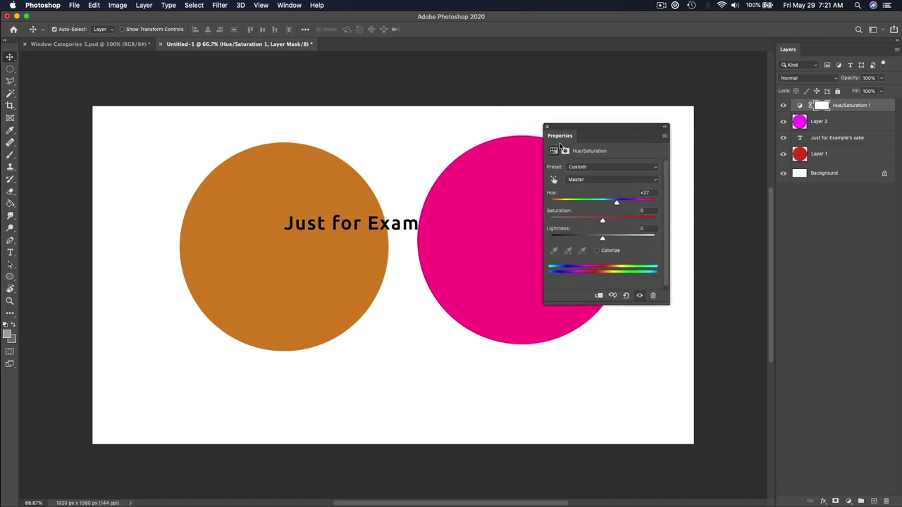
Check the Properties entry in the list of available panels
click(298, 6)
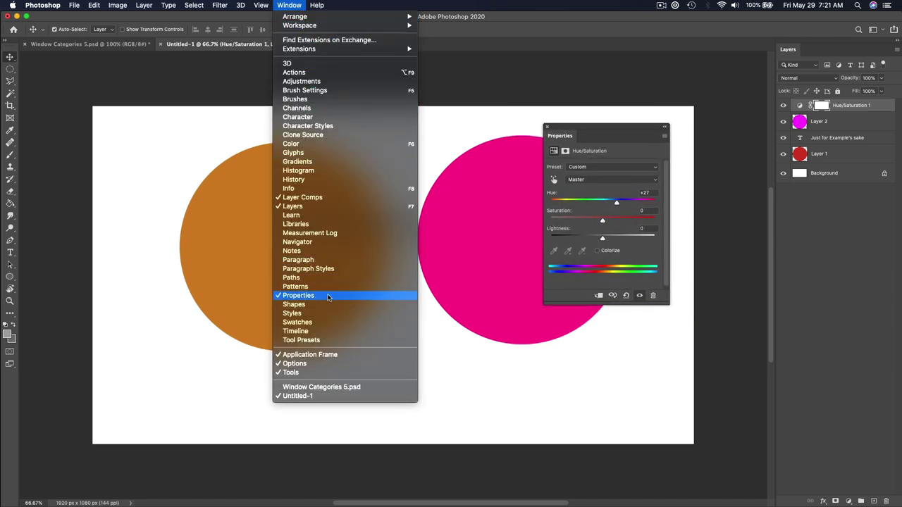
click(731, 177)
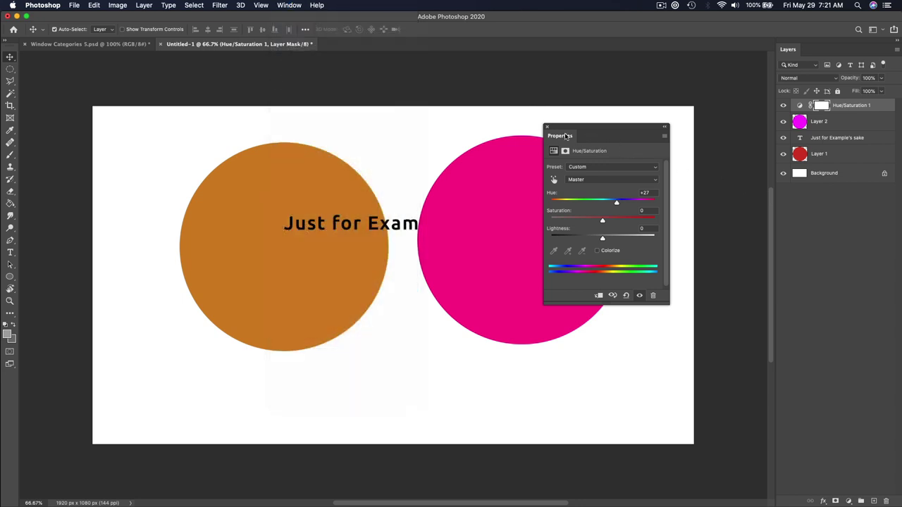
Dock the floating Properties panel below the Layers panel and deselect all layers so Properties covers the document itself
drag(567, 135, 824, 342)
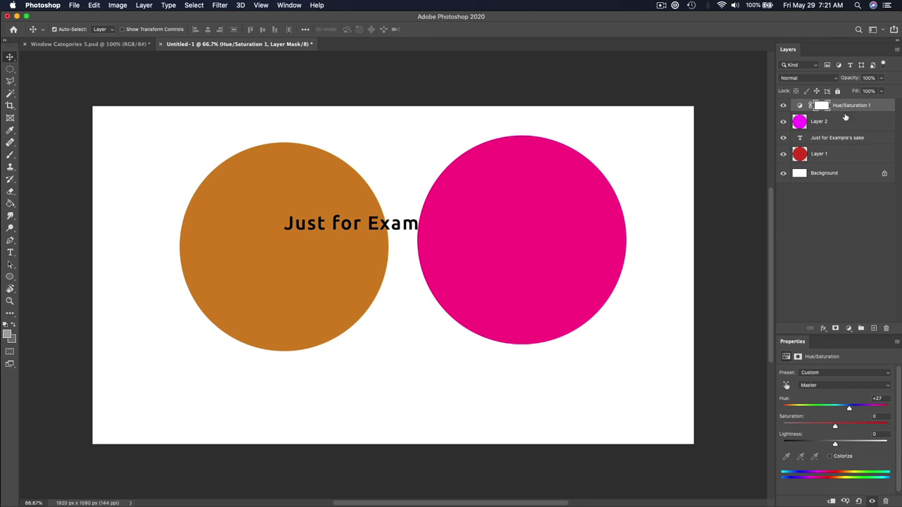
click(391, 233)
click(406, 147)
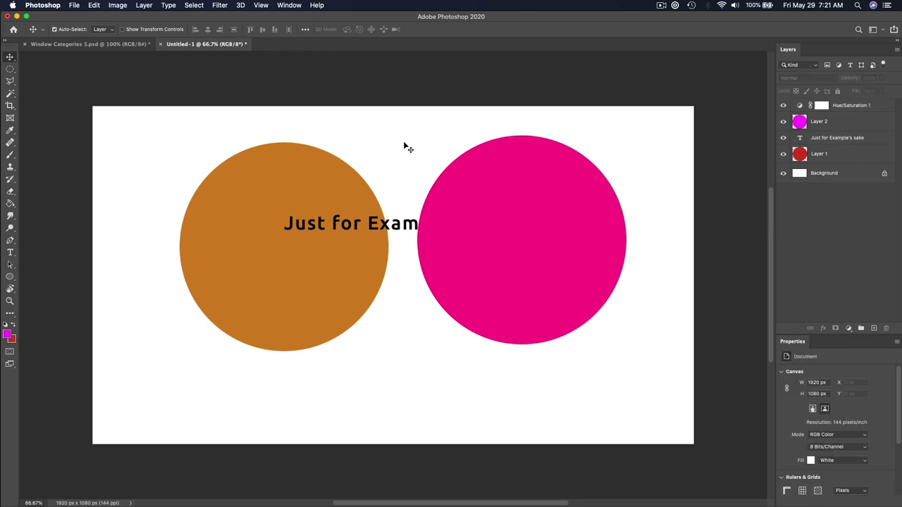
click(277, 278)
click(606, 346)
Show the History panel and undo the document back to the first Layer Order state after the text layer's creation
click(289, 5)
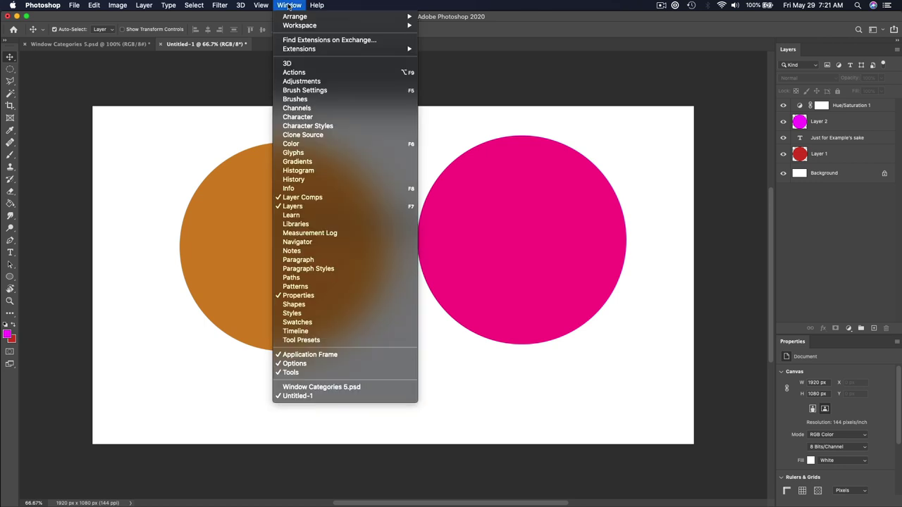
click(338, 181)
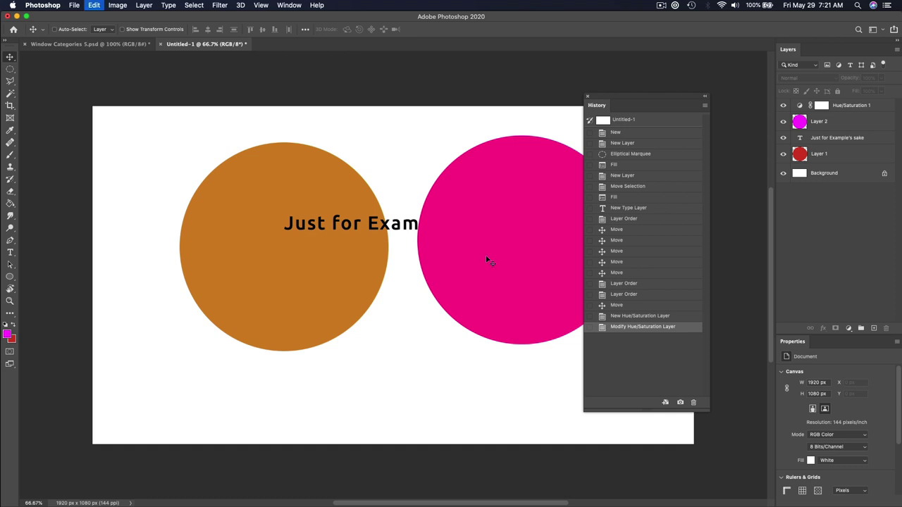
key(super+z)
key(super+z)
key(super+z)
key(super+z)
key(super+z)
key(super+z)
key(super+z)
key(super+z)
key(super+z)
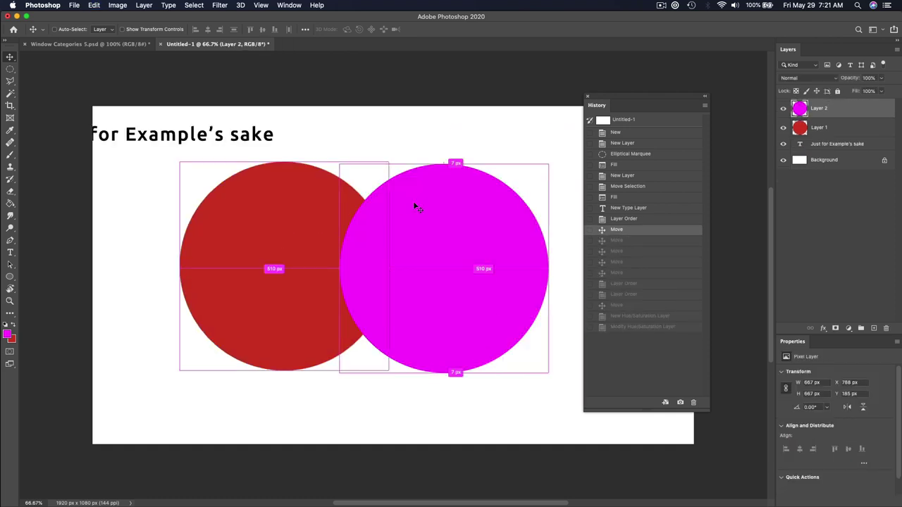
key(super+z)
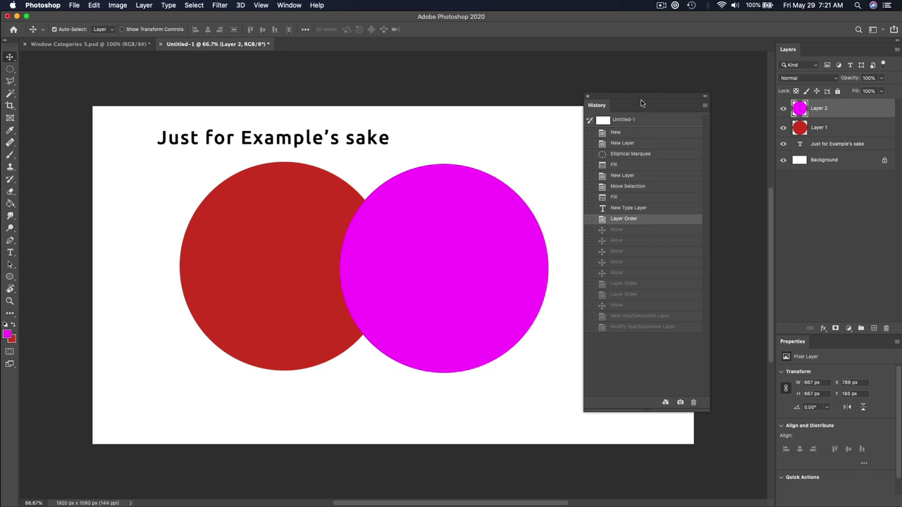
Reposition the floating History panel clear of the circles and restore the final Modify Hue/Saturation Layer state
drag(641, 104, 682, 75)
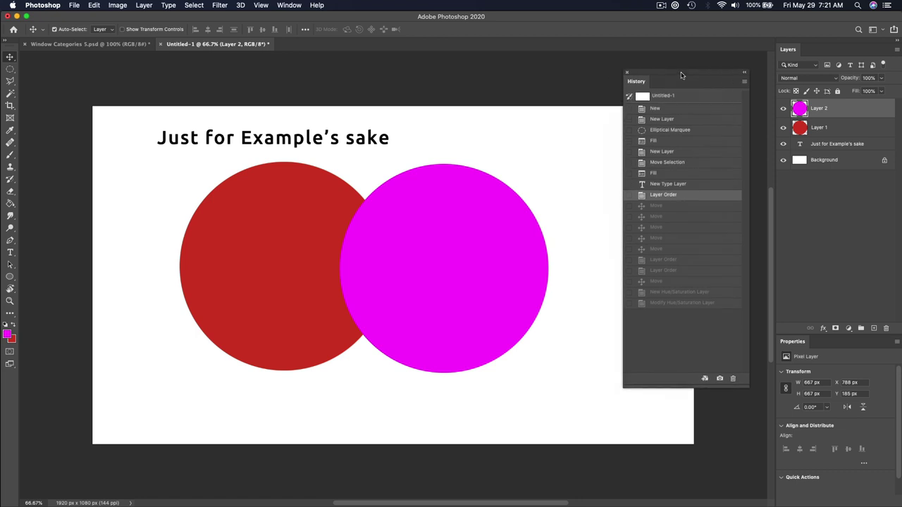
click(674, 308)
key(super+z)
key(super+z)
key(super+z)
key(super+z)
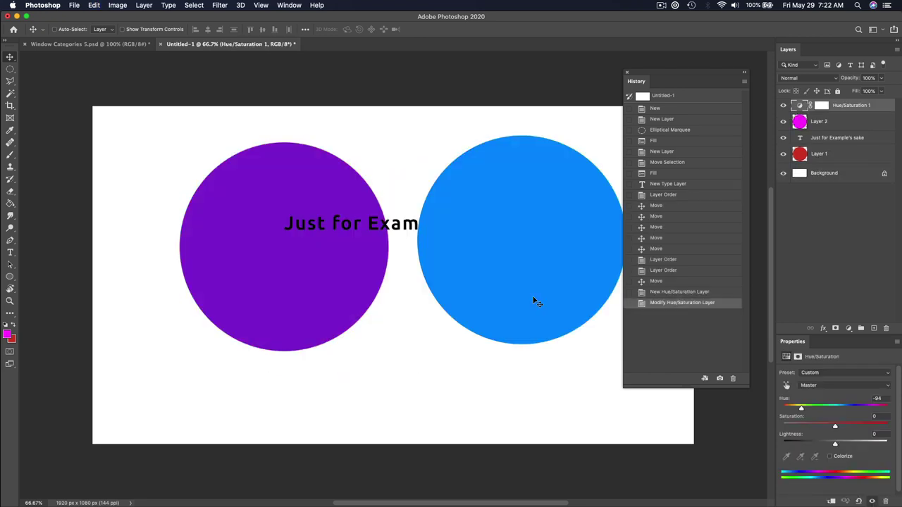
Undo the adjustment, the moves and the layer reordering back to the New Type Layer state
key(super+z)
key(super+z)
key(super+z)
key(super+z)
key(super+z)
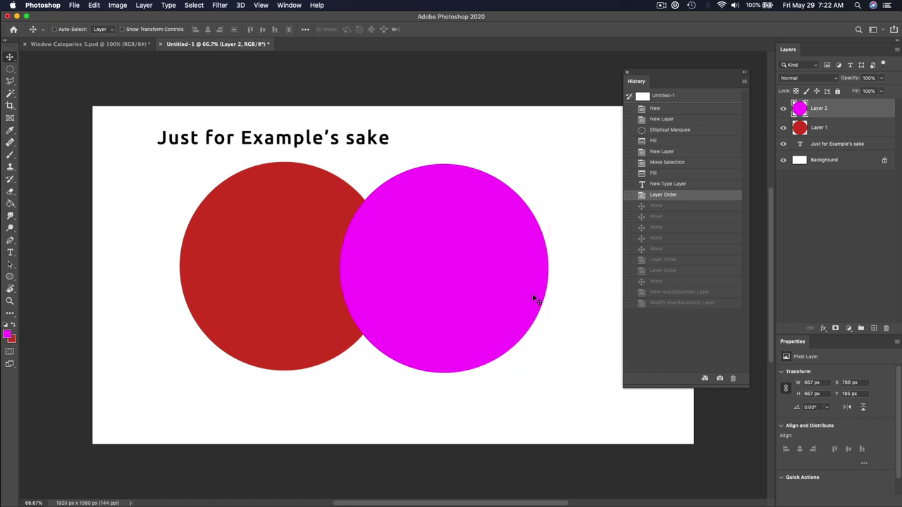
key(super+z)
key(super+z)
key(super+z)
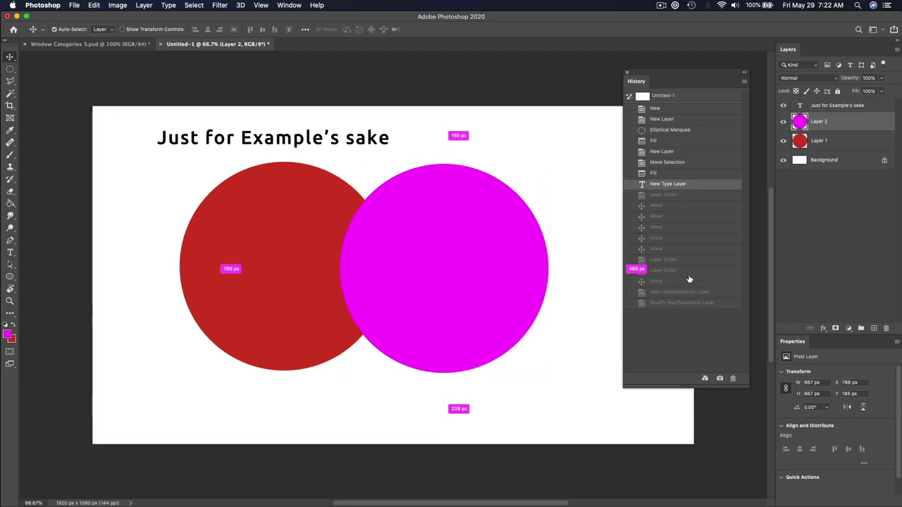
Return the document to the last Modify Hue/Saturation Layer state in its history
click(676, 303)
key(super+z)
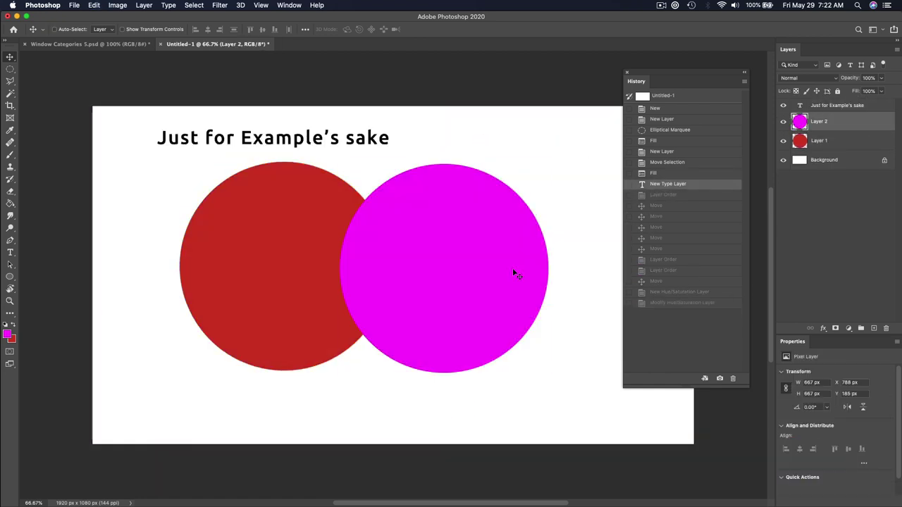
key(super+z)
key(super+z)
key(super+z)
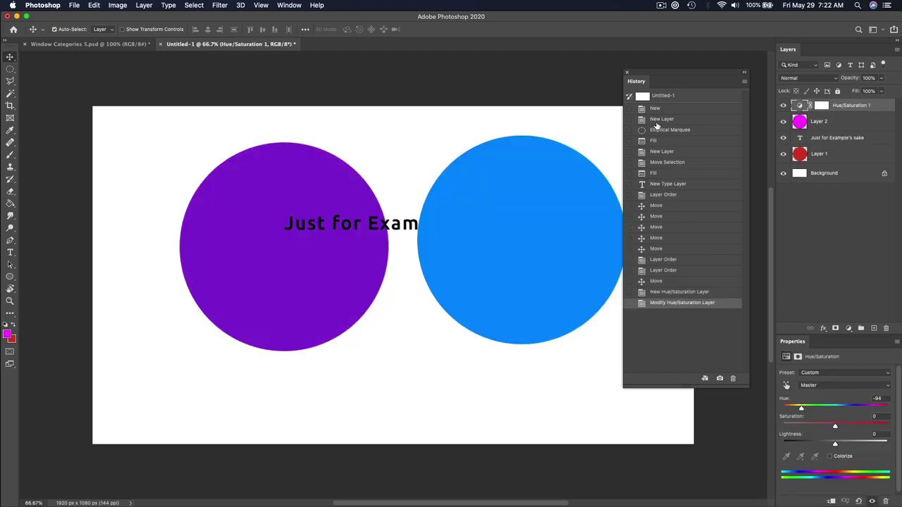
Group the History panel with Layers, keeping Layers in front, and switch to the Window Categories 5.psd document
drag(636, 80, 821, 48)
click(788, 50)
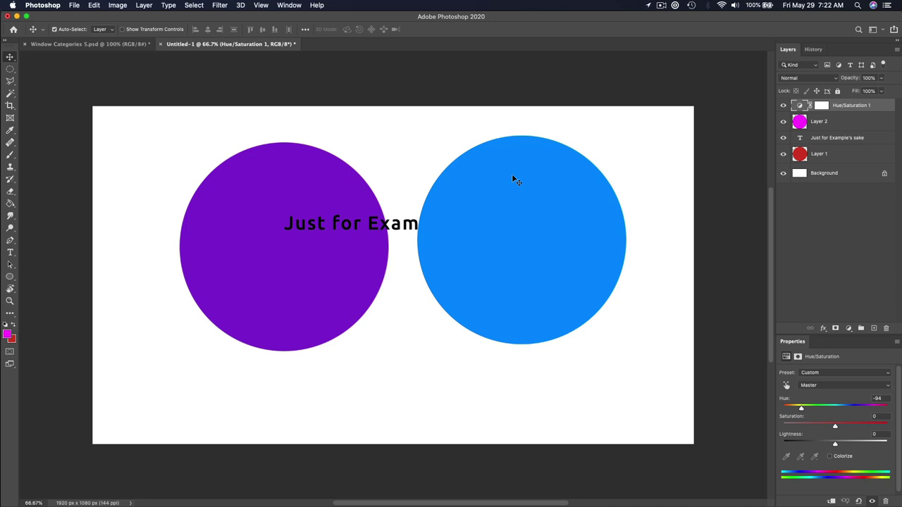
key(ctrl+Tab)
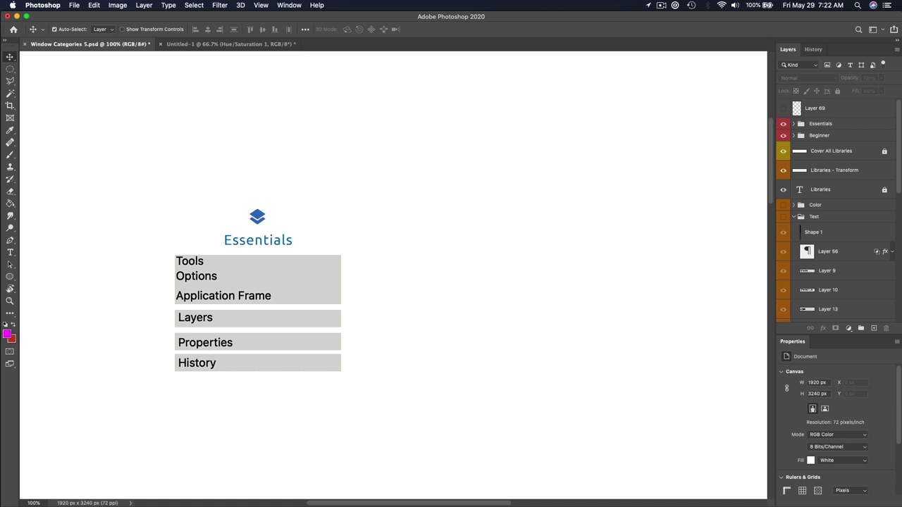
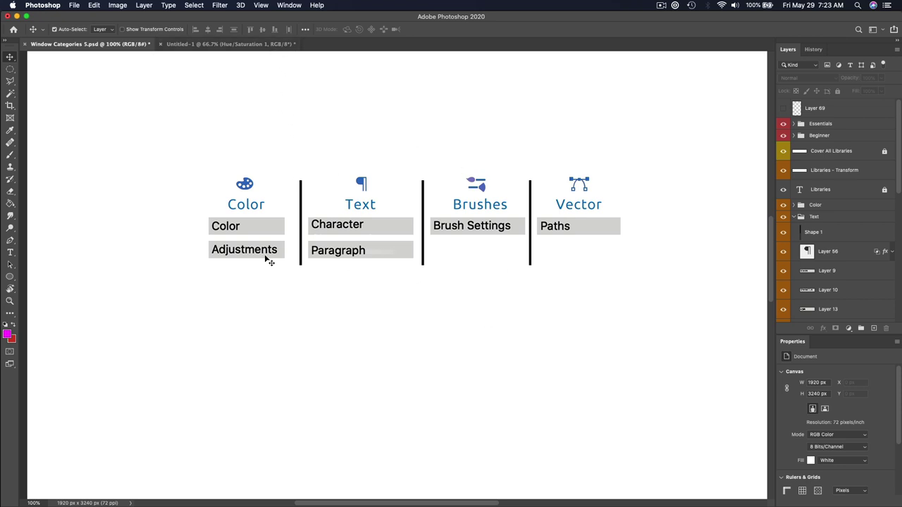
Return to the Untitled-1 document, show the Color panel and place it between the two circles
click(223, 44)
click(289, 5)
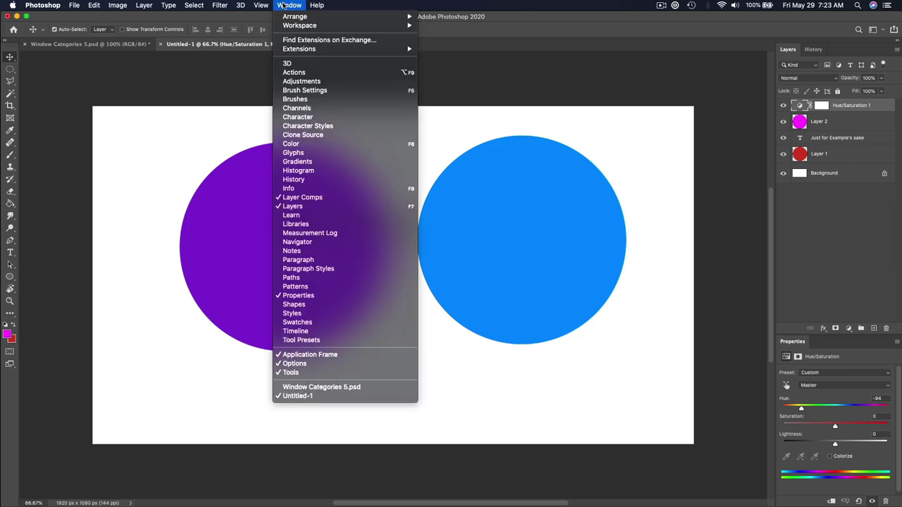
click(313, 145)
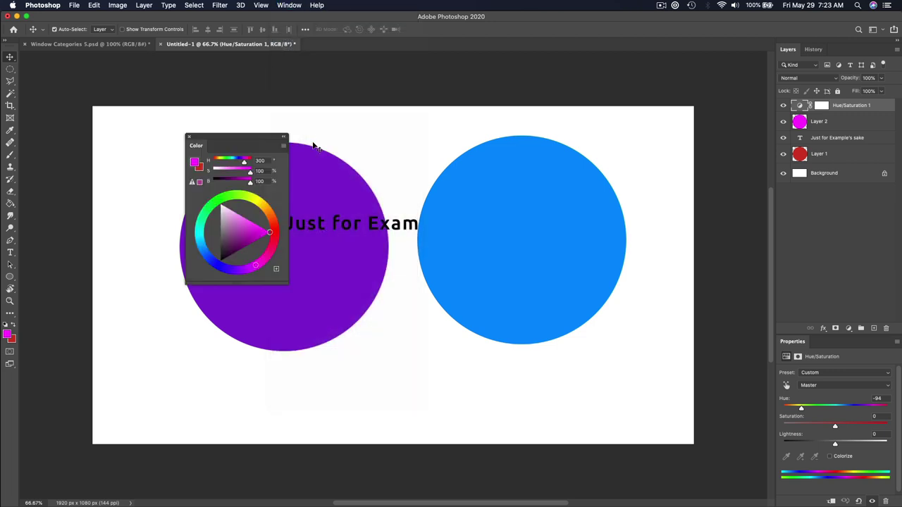
drag(241, 141, 352, 102)
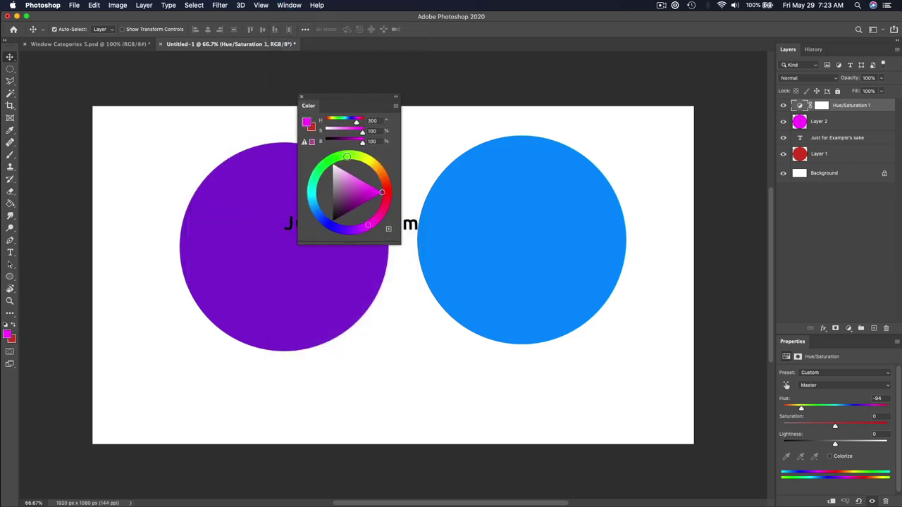
Set the foreground color to green with hue 101 on the color wheel, and to purple #91479f in the Color Picker
click(342, 156)
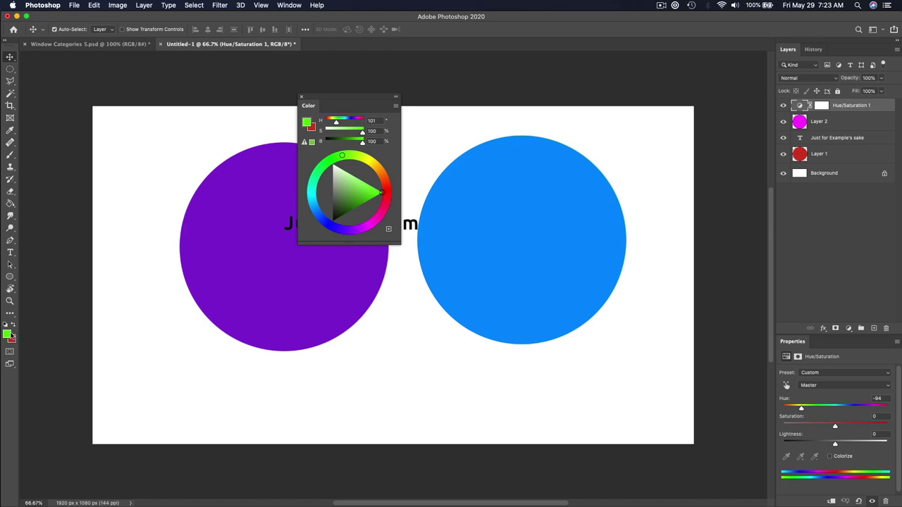
click(6, 334)
drag(359, 307, 351, 311)
drag(406, 320, 406, 345)
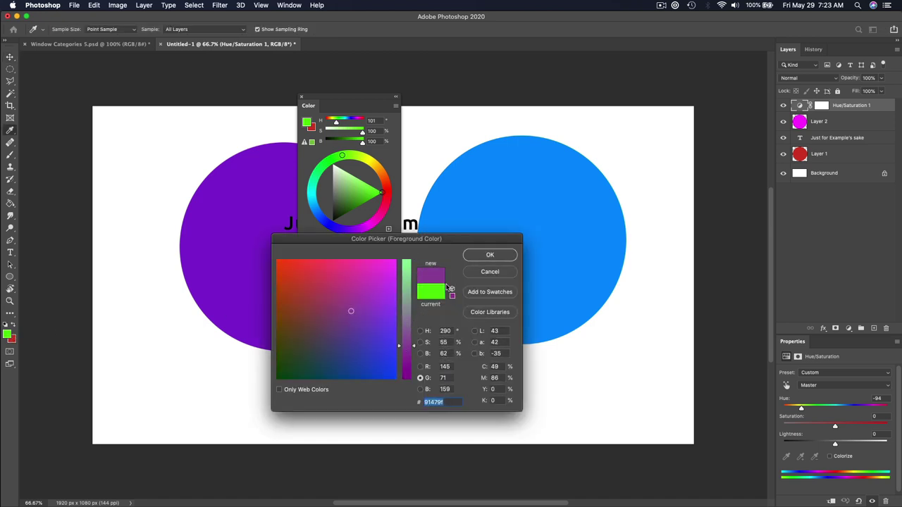
click(486, 255)
key(v)
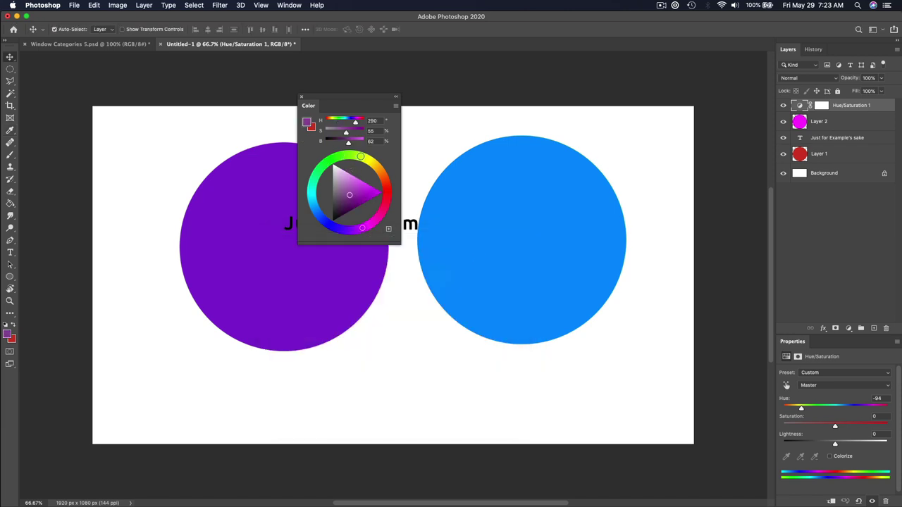
Set the foreground color to H 47, S 100, B 86 and try the Hue Cube and Brightness Cube displays before restoring Color Wheel
drag(360, 156, 315, 189)
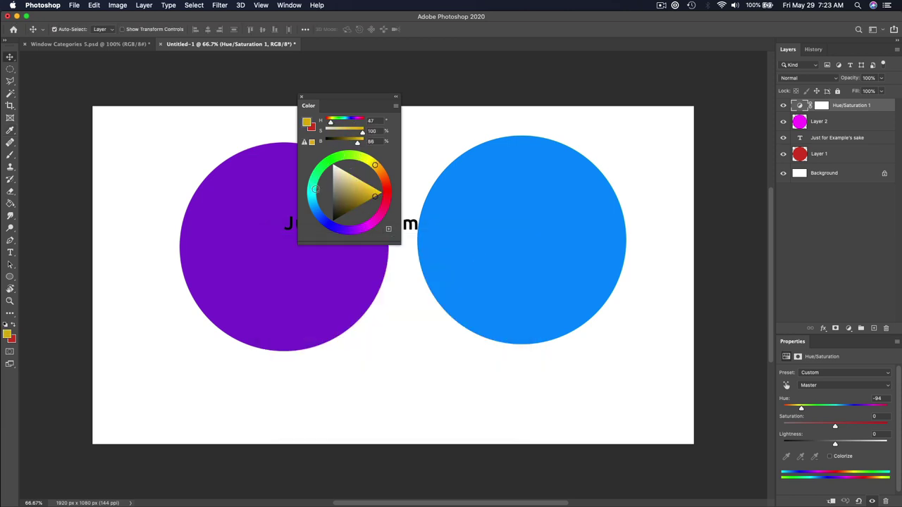
click(395, 106)
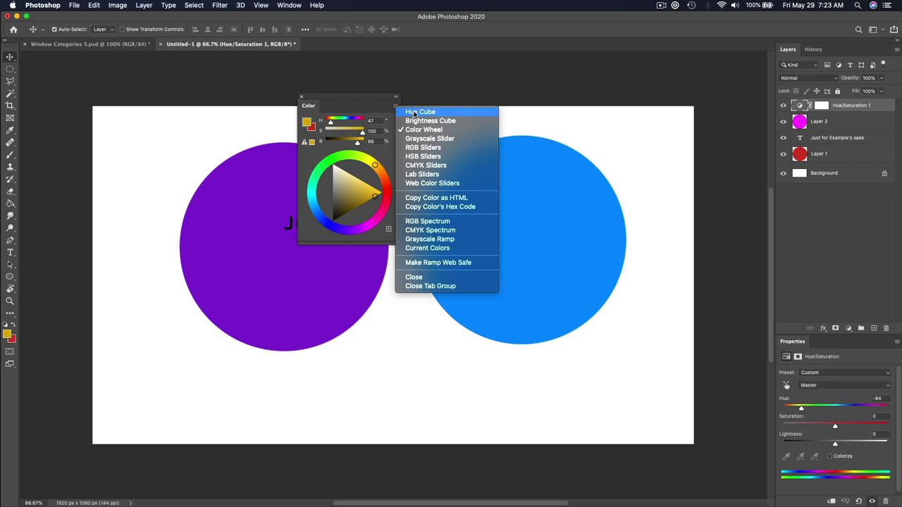
click(414, 113)
click(395, 105)
click(422, 120)
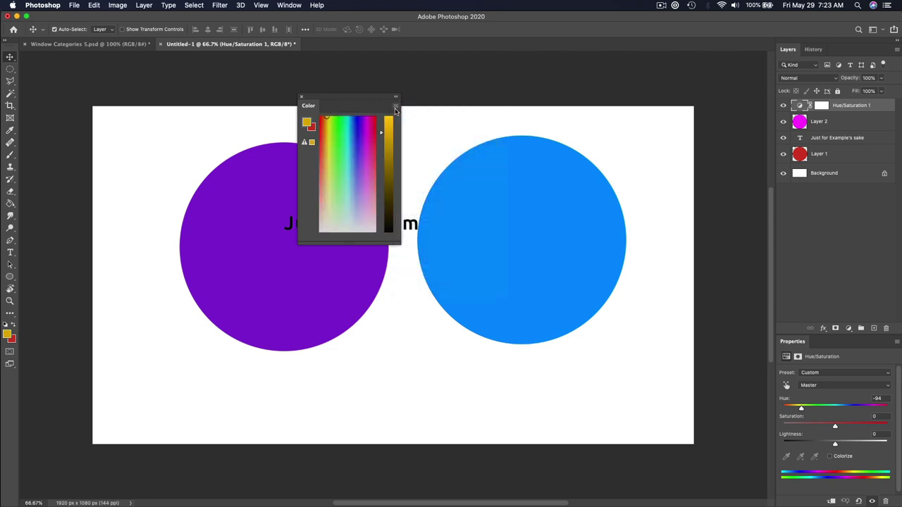
click(395, 107)
click(423, 129)
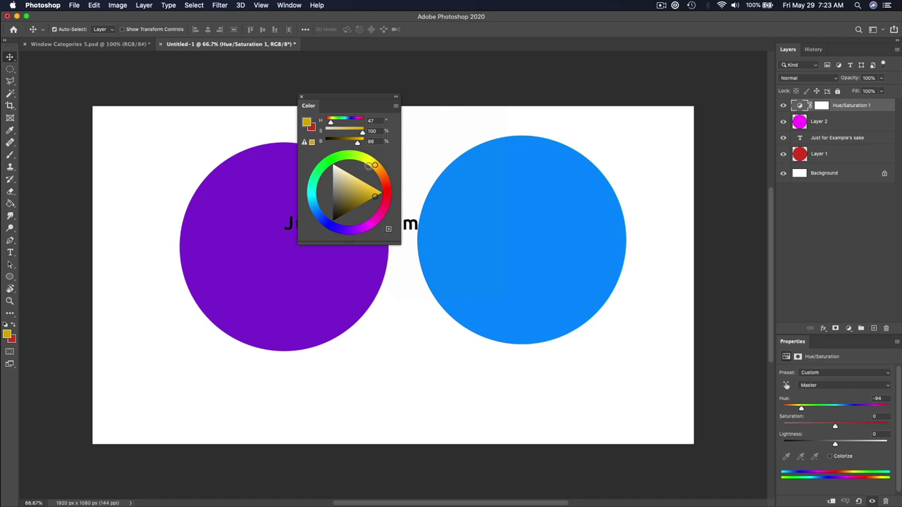
Set the foreground hue to 42 and move the Color panel over the canvas's upper-left corner
drag(368, 166, 369, 160)
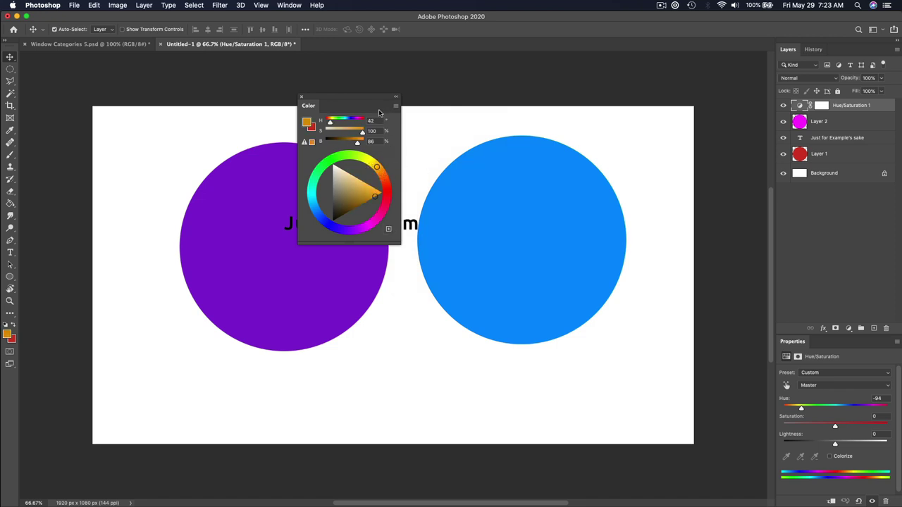
drag(379, 99, 162, 107)
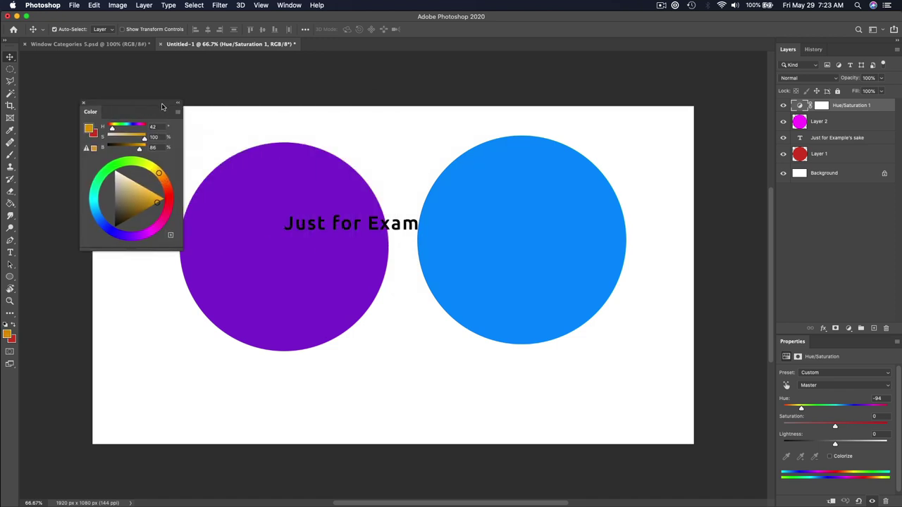
Show the Adjustments panel and place it above the blue circle, near the canvas's upper-right corner
click(289, 5)
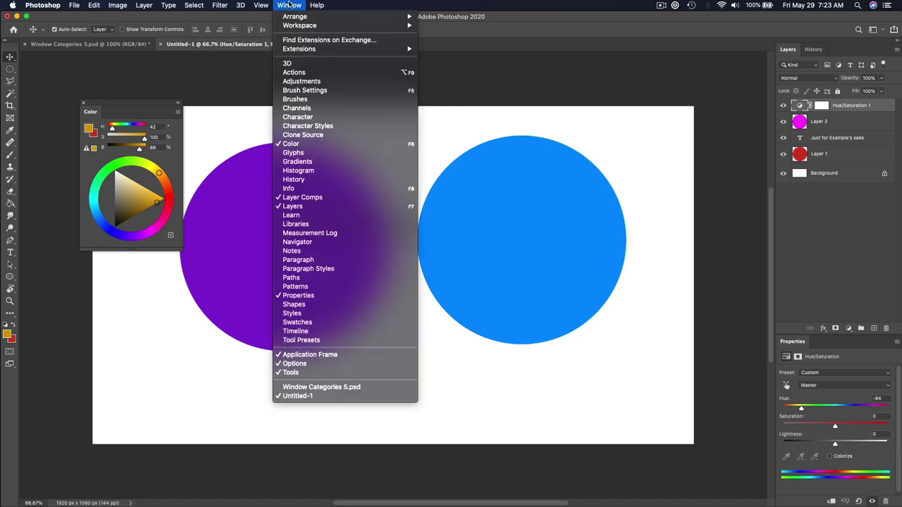
click(313, 81)
drag(619, 85, 620, 78)
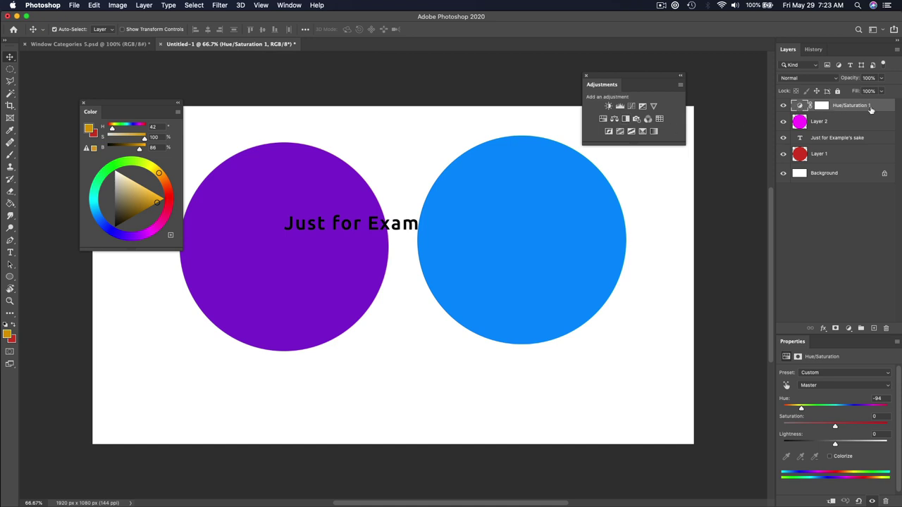
Add Gradient Map, Hue/Saturation, Black & White, Exposure, Curves, Levels, Brightness/Contrast and another Hue/Saturation adjustment layer above Hue/Saturation 1
click(654, 132)
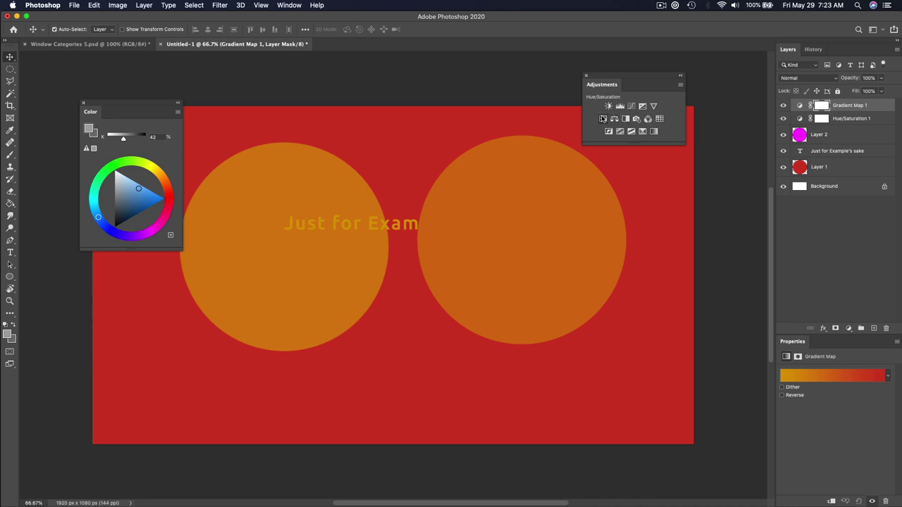
click(602, 119)
click(626, 119)
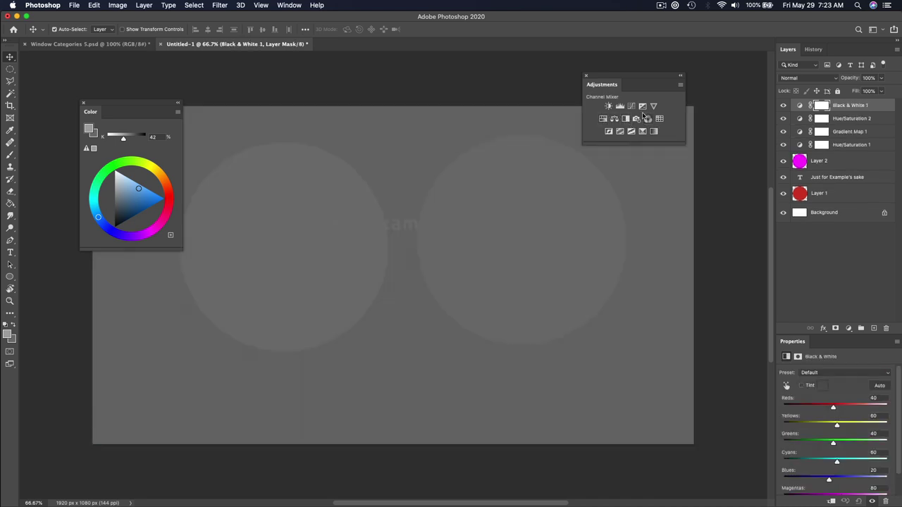
click(642, 107)
click(631, 107)
click(620, 107)
click(608, 107)
click(602, 119)
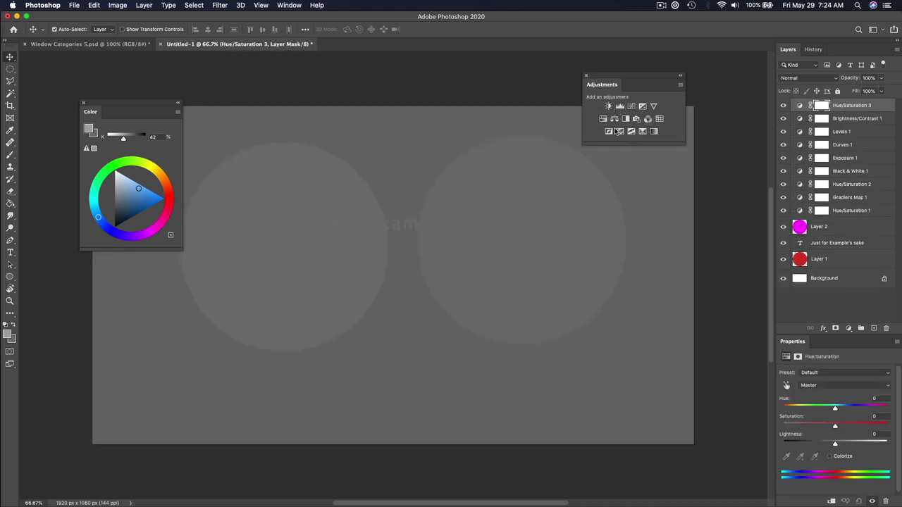
Check the adjustment types offered by the Layers panel and delete all adjustment layers from Hue/Saturation 3 down to Hue/Saturation 1
click(848, 329)
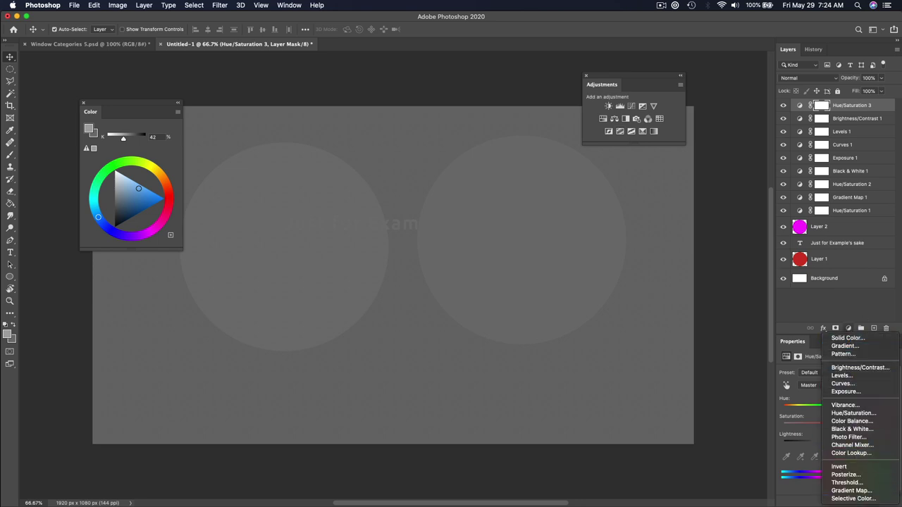
click(593, 103)
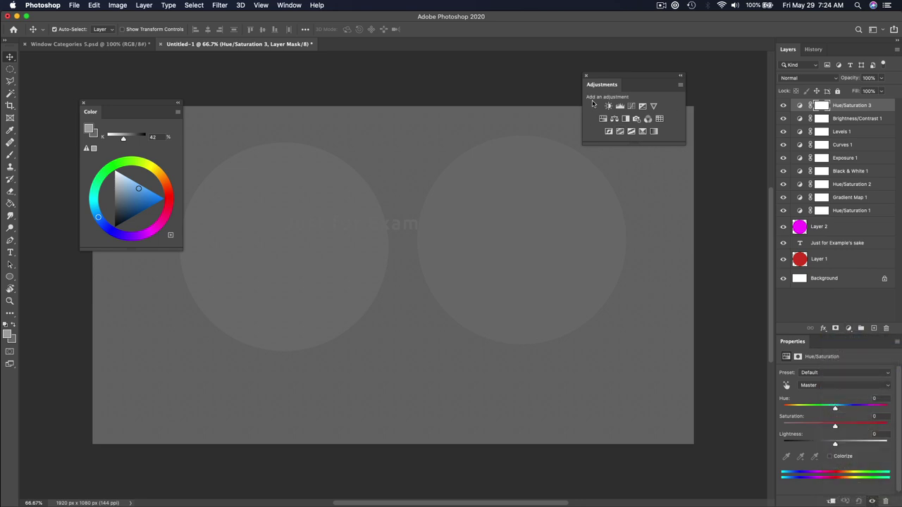
shift+click(853, 212)
key(Delete)
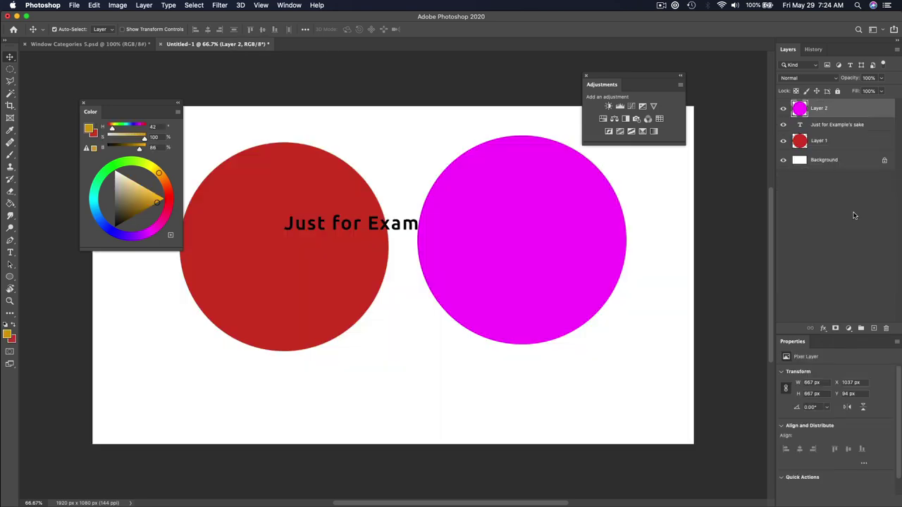
Close the Adjustments and Color panels, then check the panel categories in Window Categories 5.psd and return to Untitled-1
click(585, 76)
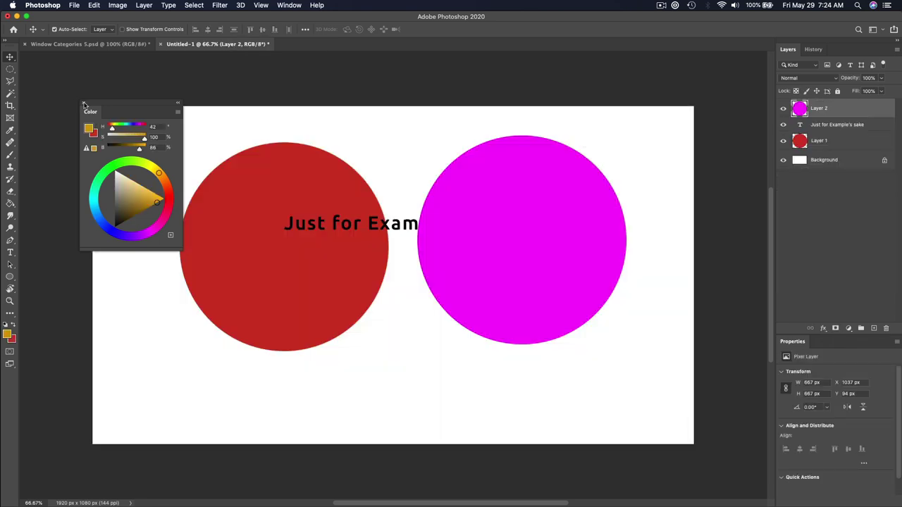
click(84, 104)
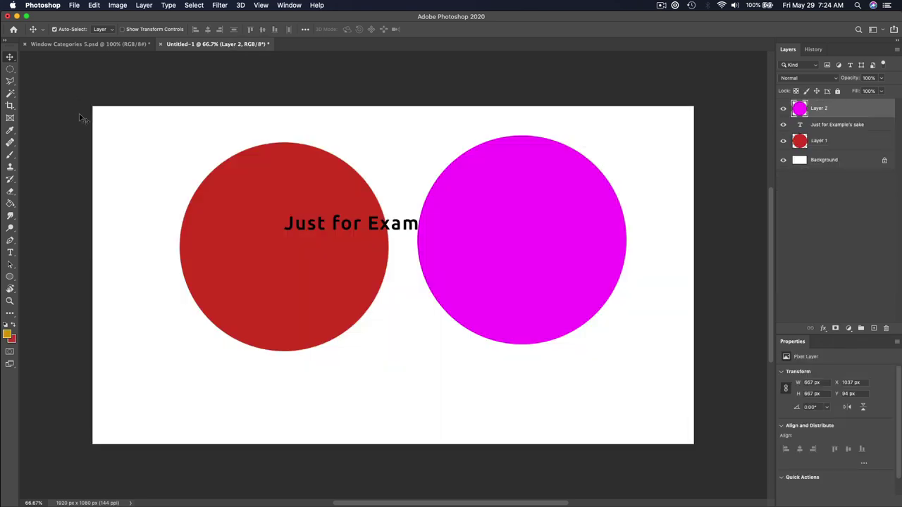
click(90, 47)
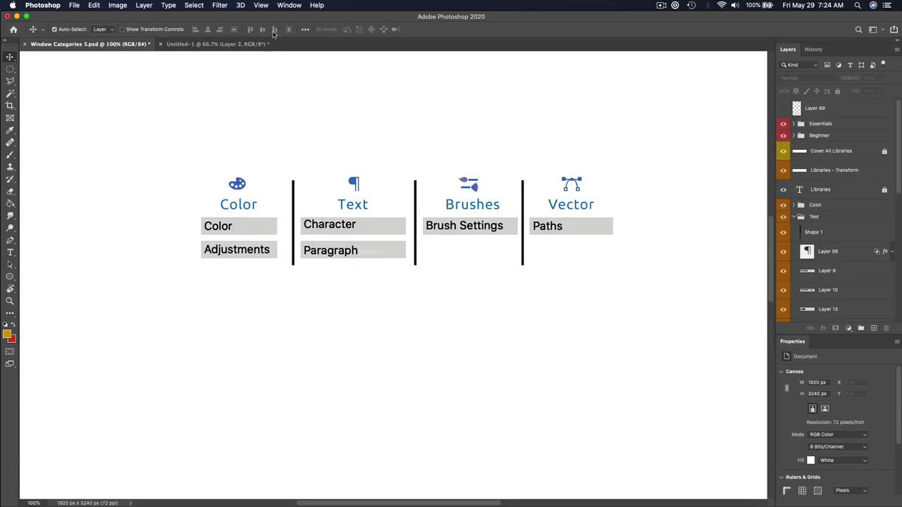
click(281, 5)
click(281, 4)
click(242, 43)
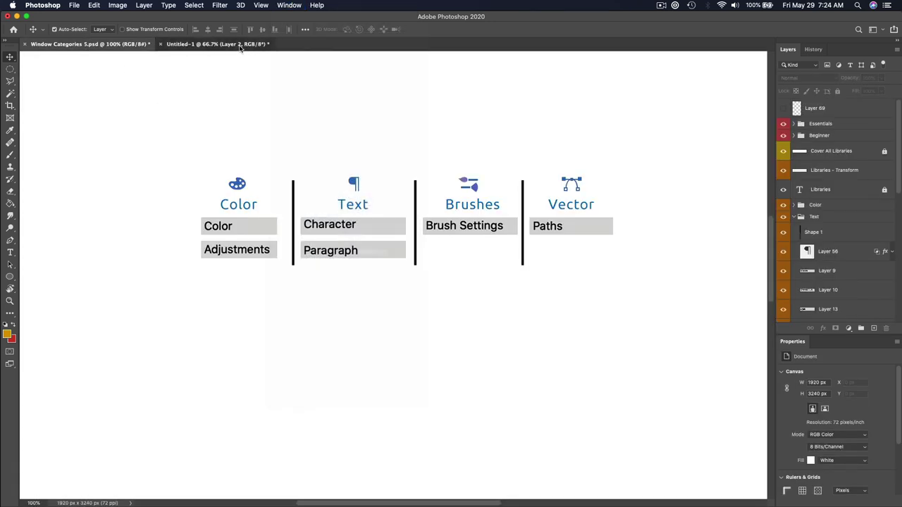
Activate the Type tool and select the "Just for Example's sake" text layer without editing its text
click(289, 4)
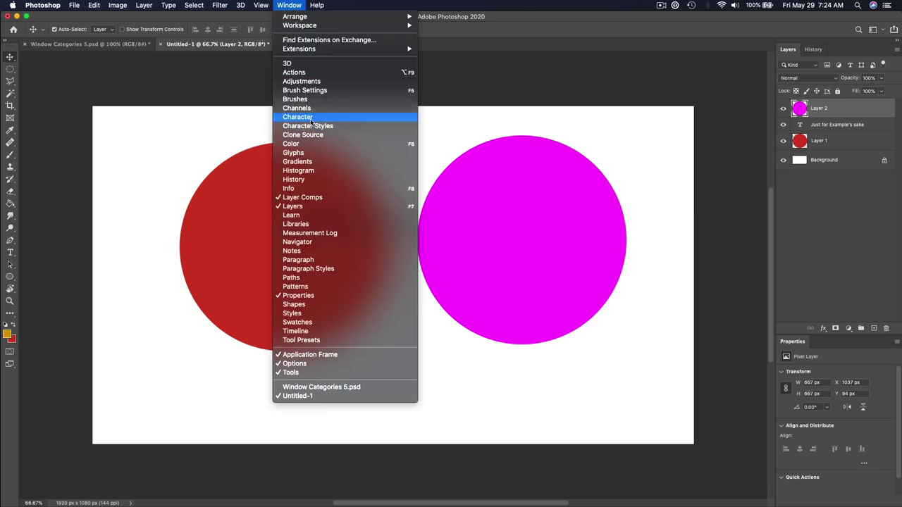
click(248, 69)
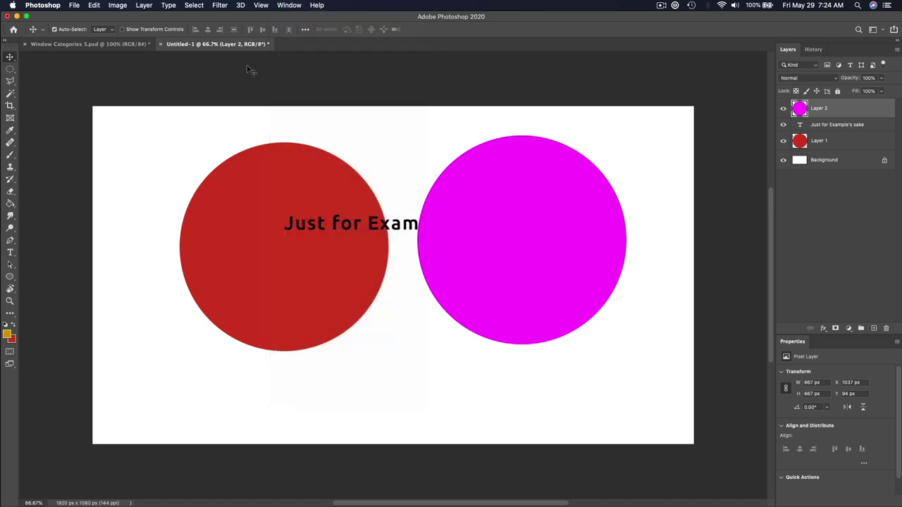
key(t)
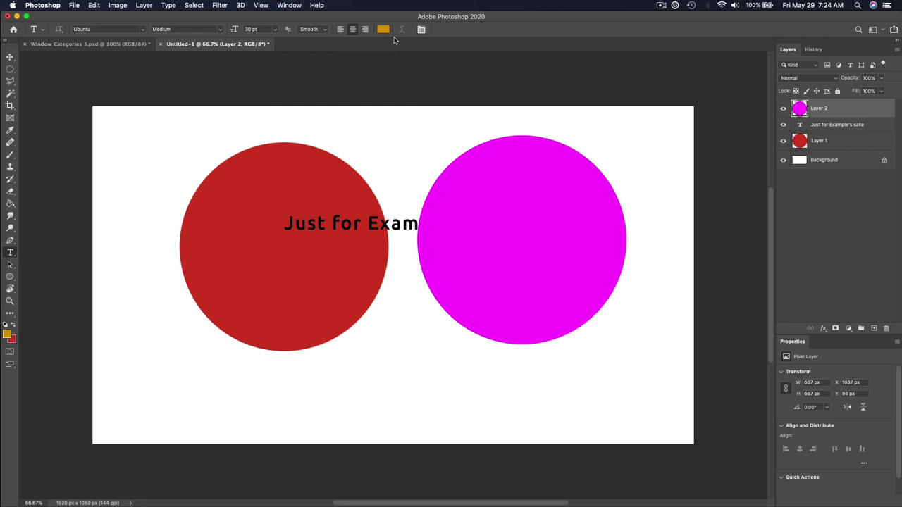
click(356, 222)
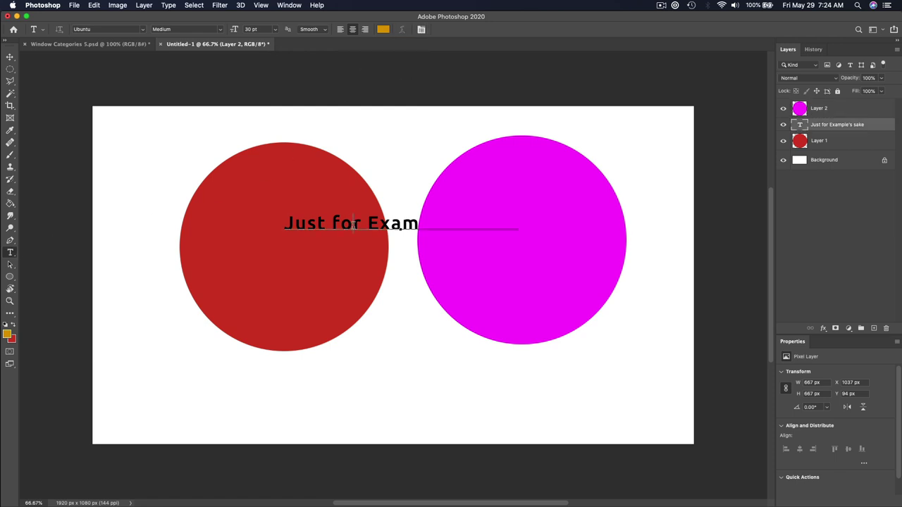
key(Escape)
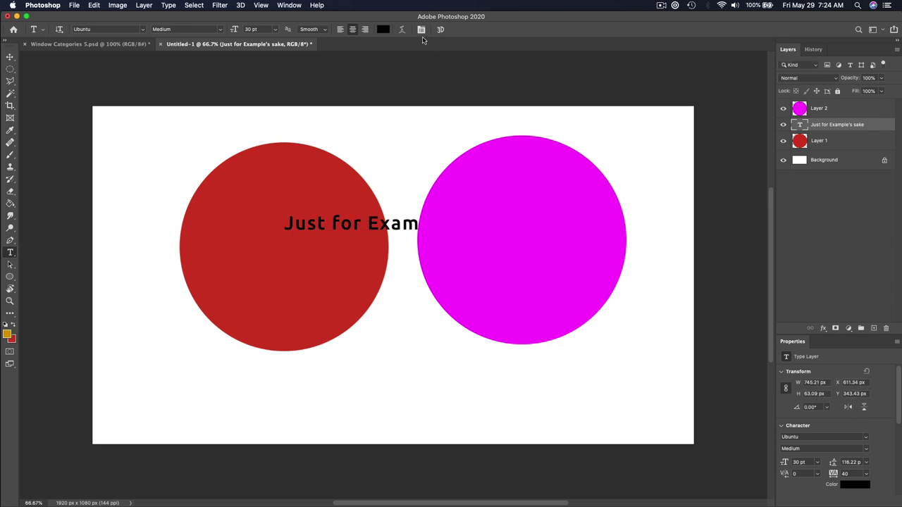
Show the Character and Paragraph panels and place the Paragraph panel over the magenta circle's lower-right edge
click(285, 5)
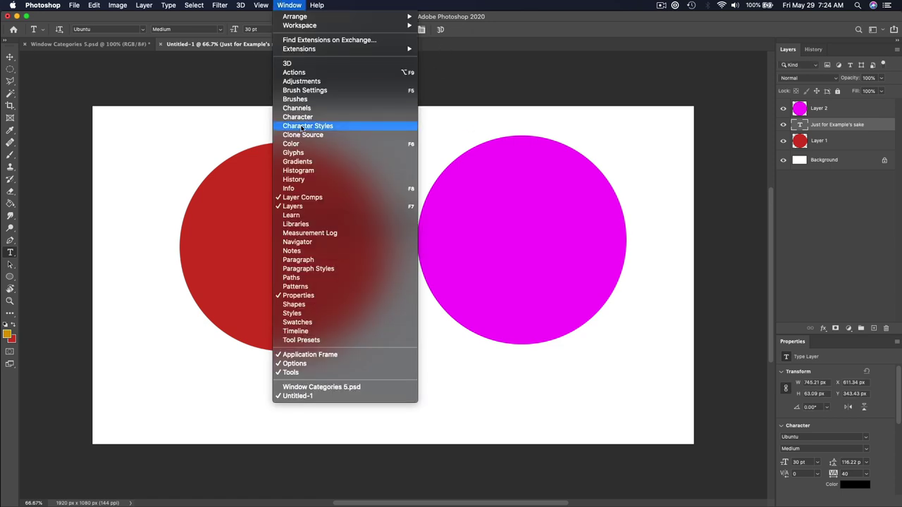
click(290, 5)
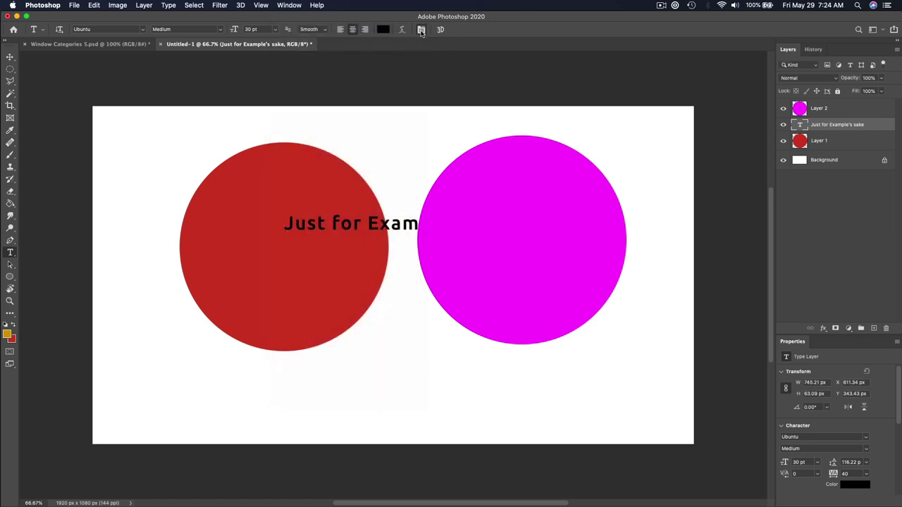
click(421, 29)
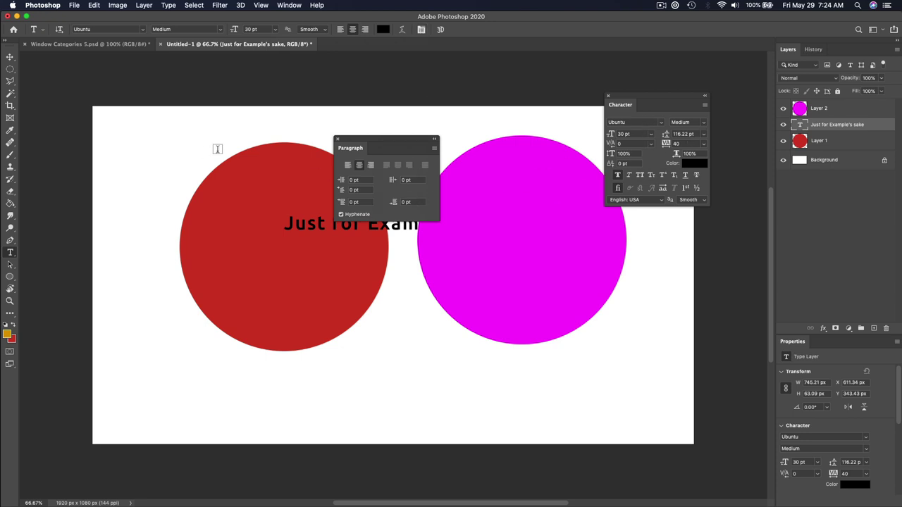
drag(361, 141, 602, 296)
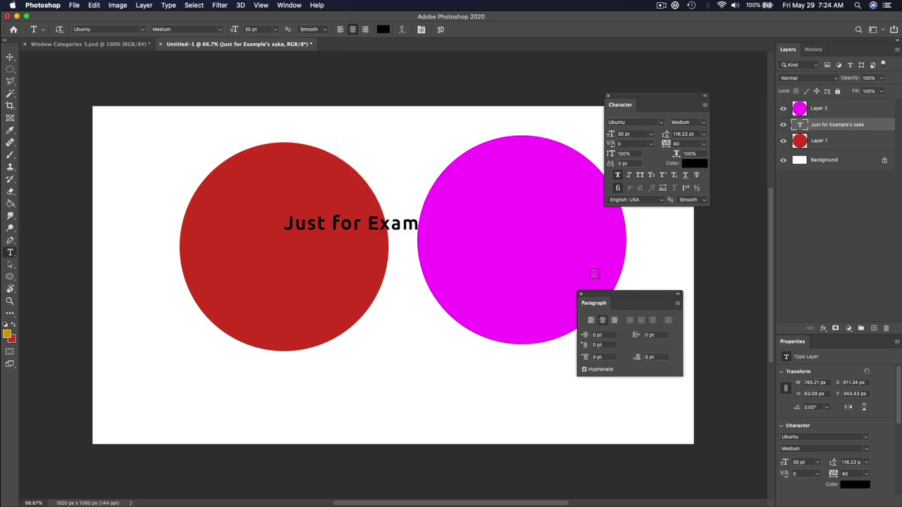
Try All Caps and Faux Italic on the text, turn off Faux Bold, and close the Character and Paragraph panels
click(640, 175)
click(640, 175)
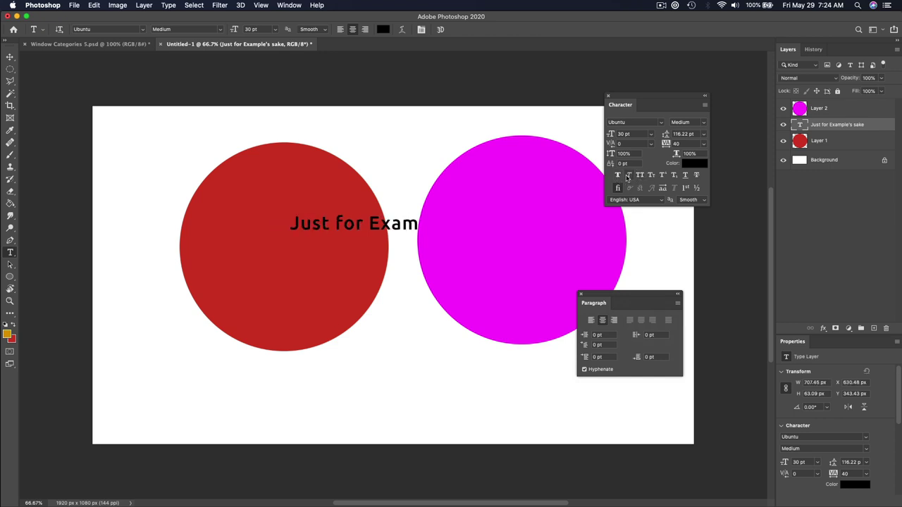
click(628, 176)
click(628, 176)
click(609, 96)
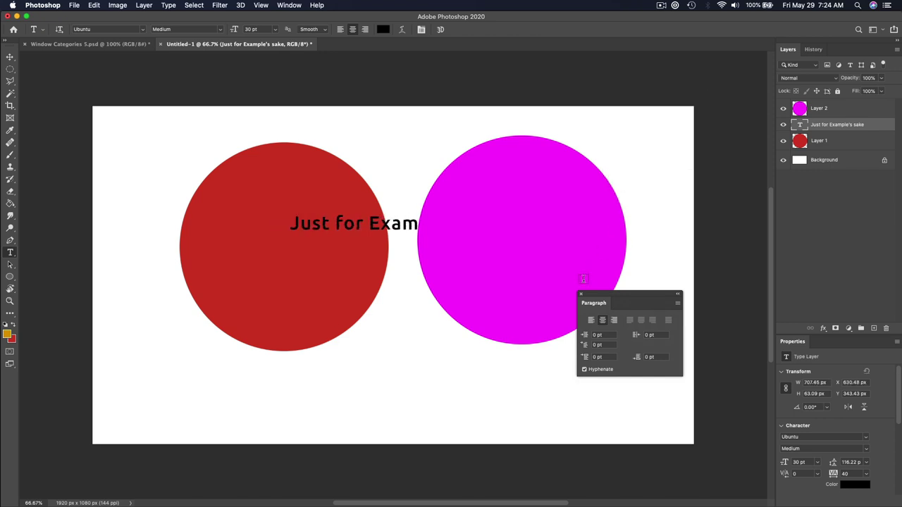
click(581, 293)
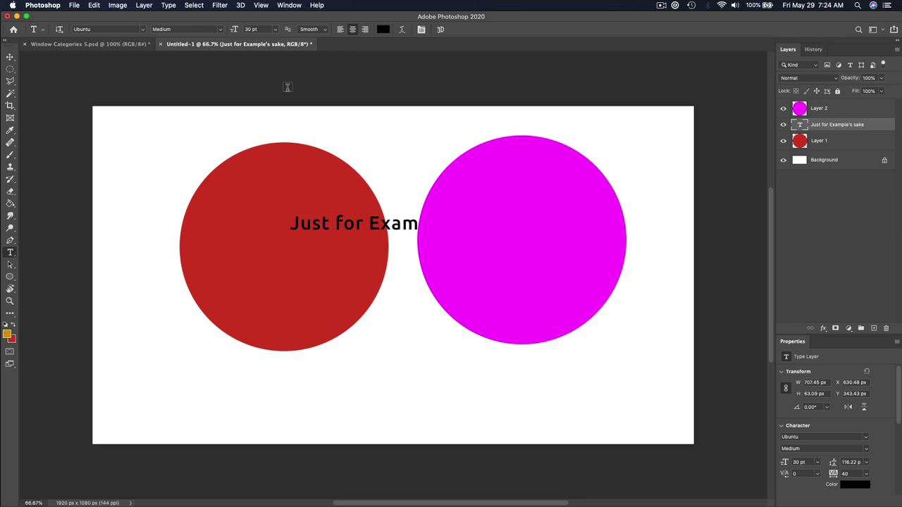
Activate the Brush tool in Untitled-1 and show the Brush Settings panel
click(113, 45)
click(288, 45)
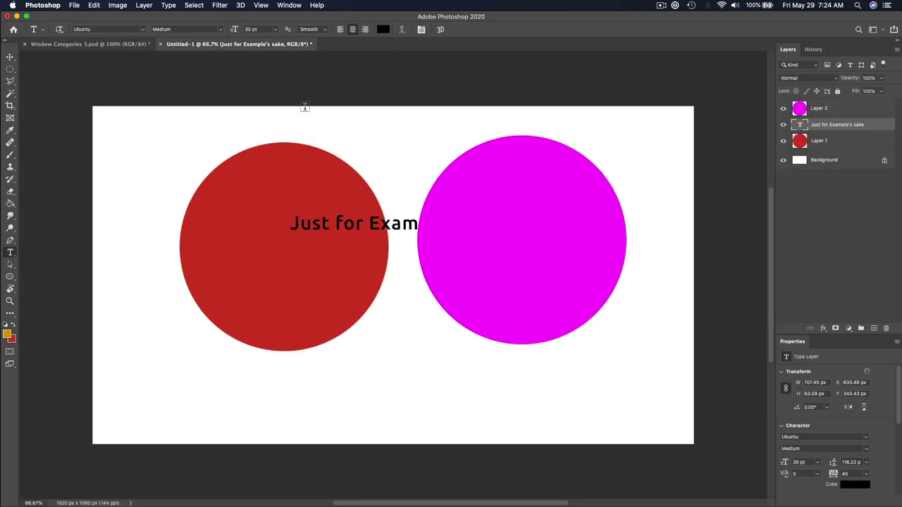
key(b)
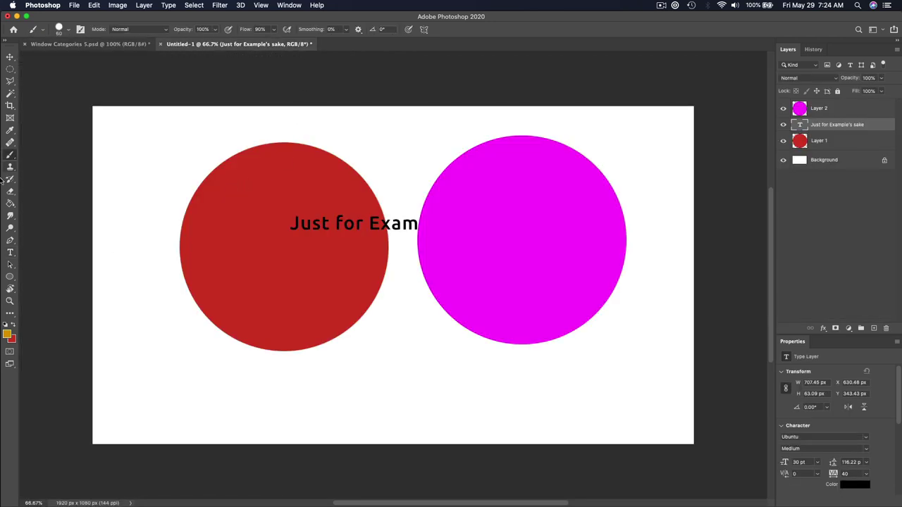
click(289, 5)
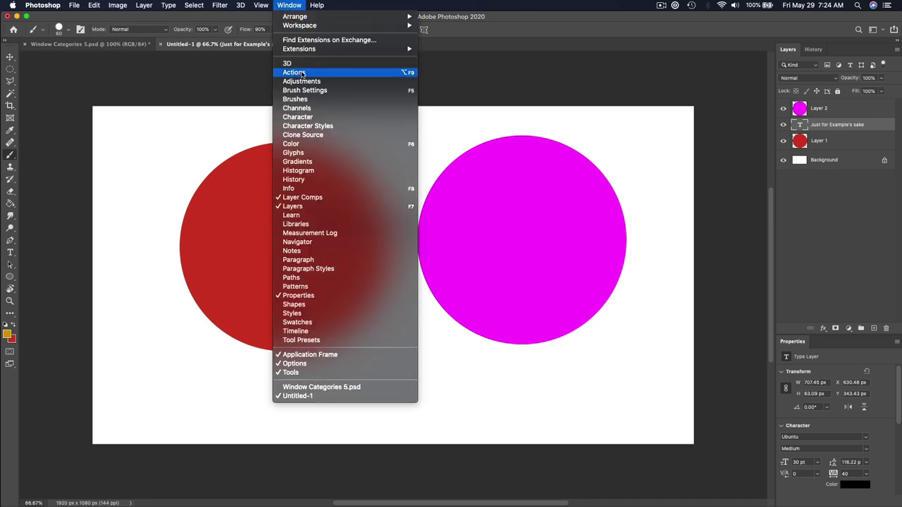
click(295, 98)
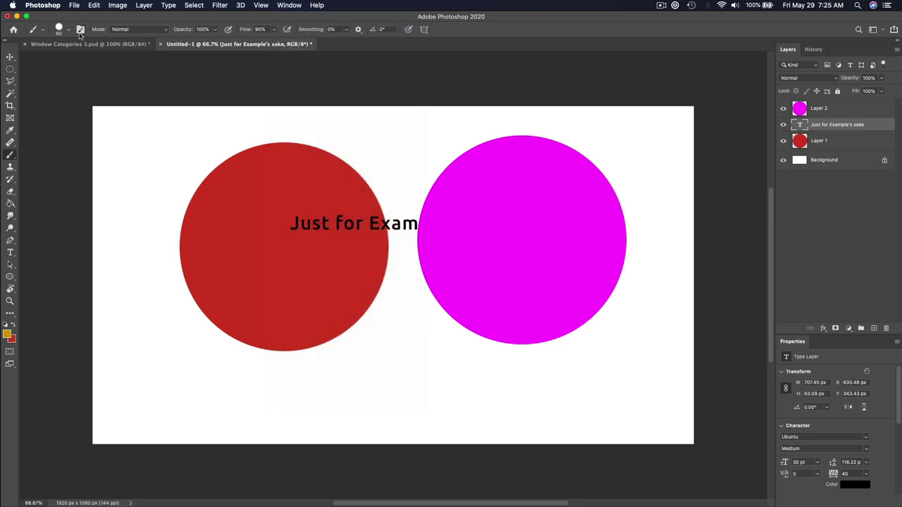
click(80, 29)
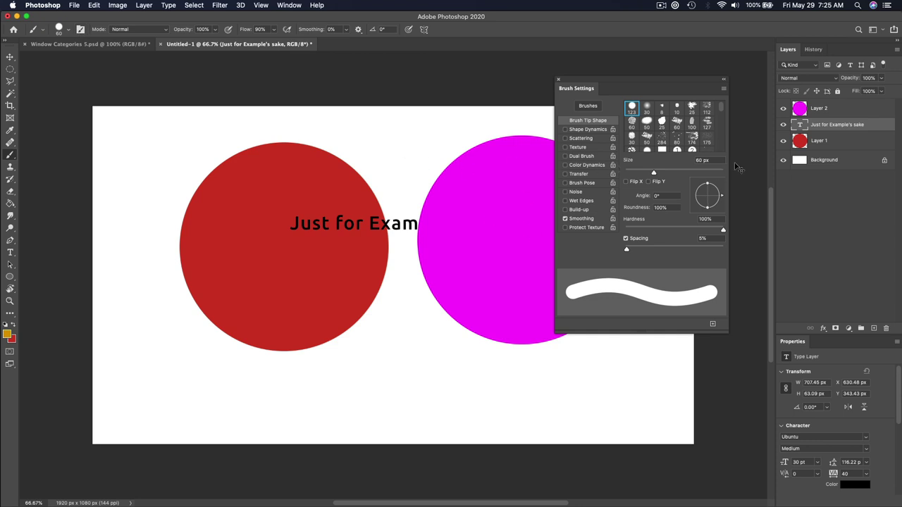
Add a new layer above the text layer and paint ochre 60 px strokes across the canvas below the circles
key(super+shift+n)
key(Return)
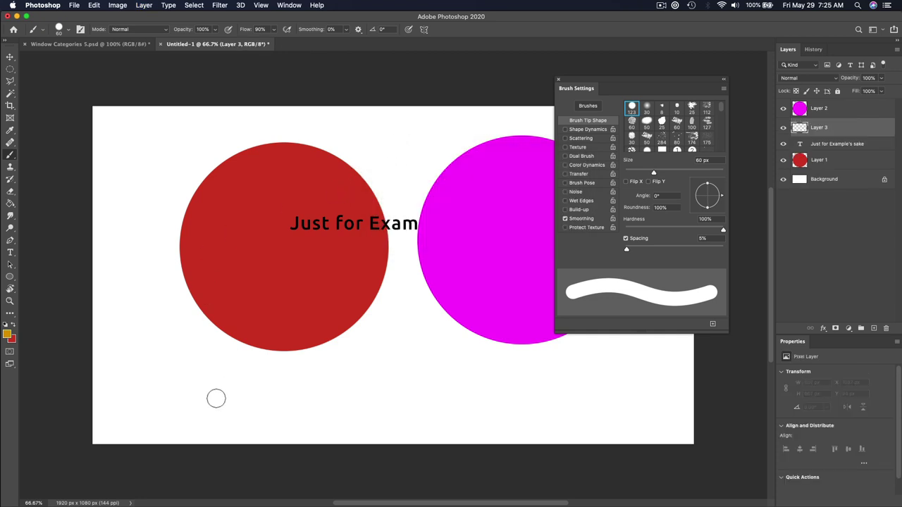
mouse_move(183, 393)
mouse_down()
mouse_move(636, 403)
mouse_move(427, 351)
mouse_move(284, 367)
mouse_move(193, 405)
mouse_up()
drag(323, 407, 400, 408)
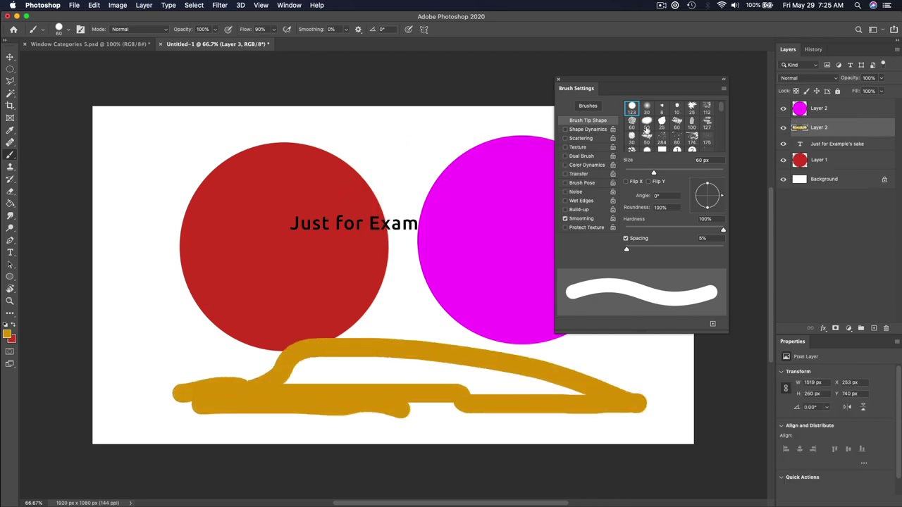
Choose the rough 60 px brush tip and enable Shape Dynamics, Scattering, Texture, Dual Brush, Color Dynamics, Transfer and Brush Pose
click(632, 122)
click(596, 130)
click(578, 138)
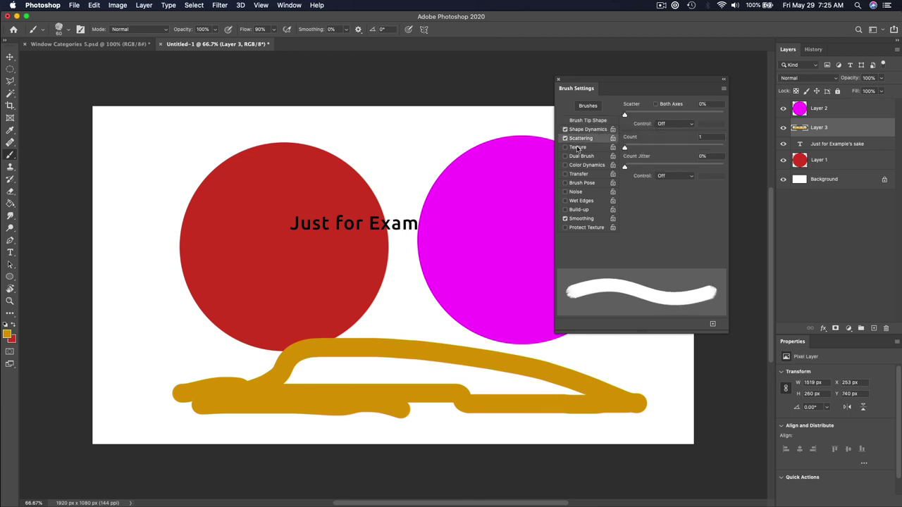
click(577, 148)
click(579, 156)
click(586, 165)
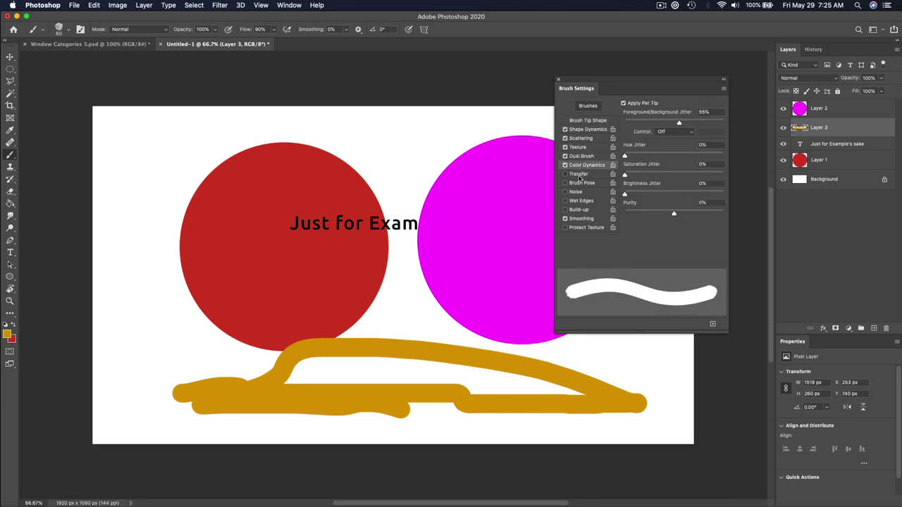
click(578, 173)
click(582, 183)
Paint test strokes around the red circle, turning off Dual Brush and Color Dynamics between strokes
mouse_move(116, 353)
mouse_down()
mouse_move(107, 337)
mouse_move(352, 137)
mouse_move(489, 120)
mouse_move(450, 359)
mouse_move(259, 368)
mouse_up()
drag(205, 361, 222, 339)
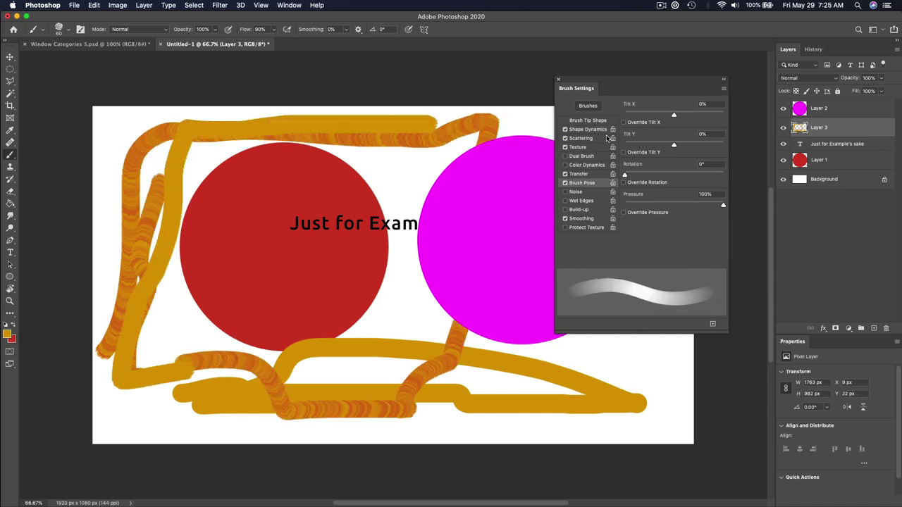
Set the brush scatter to 452% on both axes and paint scattered dabs over the red circle and the text
click(582, 138)
drag(662, 114, 669, 115)
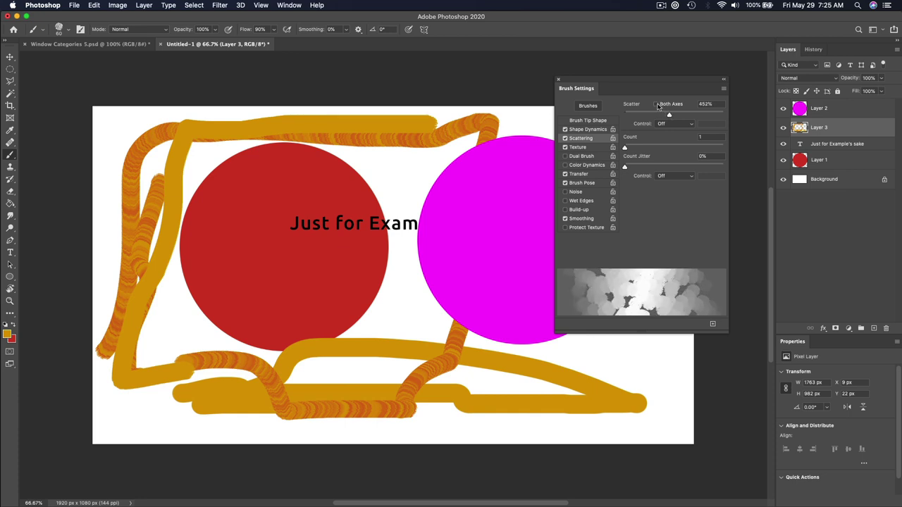
click(656, 105)
mouse_move(382, 314)
mouse_down()
mouse_move(377, 282)
mouse_move(405, 147)
mouse_move(296, 162)
mouse_up()
Enable Color Dynamics, cover the whole red circle with color-varied dabs, and close the Brush Settings panel
click(586, 166)
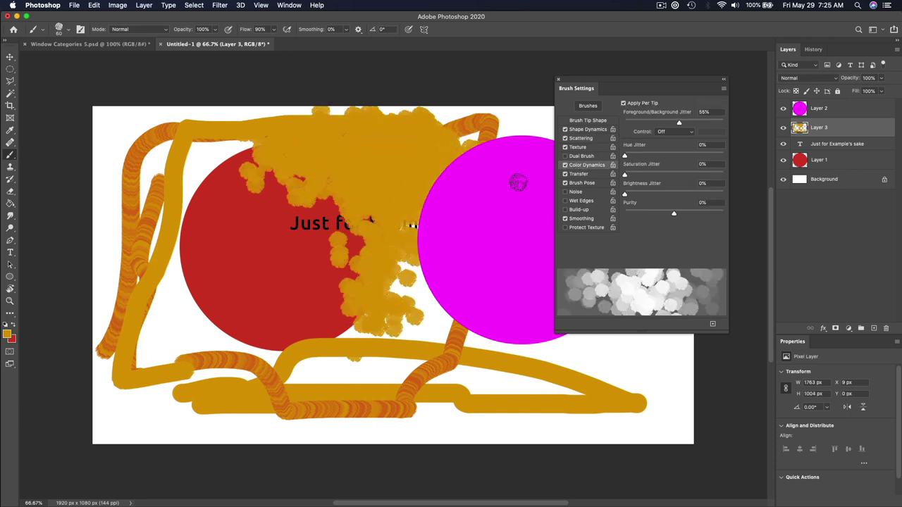
mouse_move(422, 126)
mouse_down()
mouse_move(246, 230)
mouse_move(364, 363)
mouse_move(397, 204)
mouse_move(272, 187)
mouse_move(310, 303)
mouse_move(319, 248)
mouse_up()
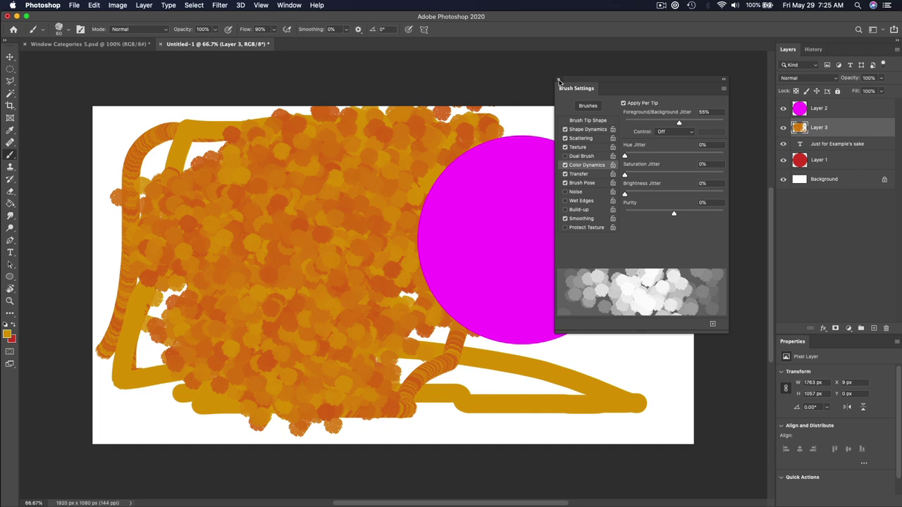
click(559, 81)
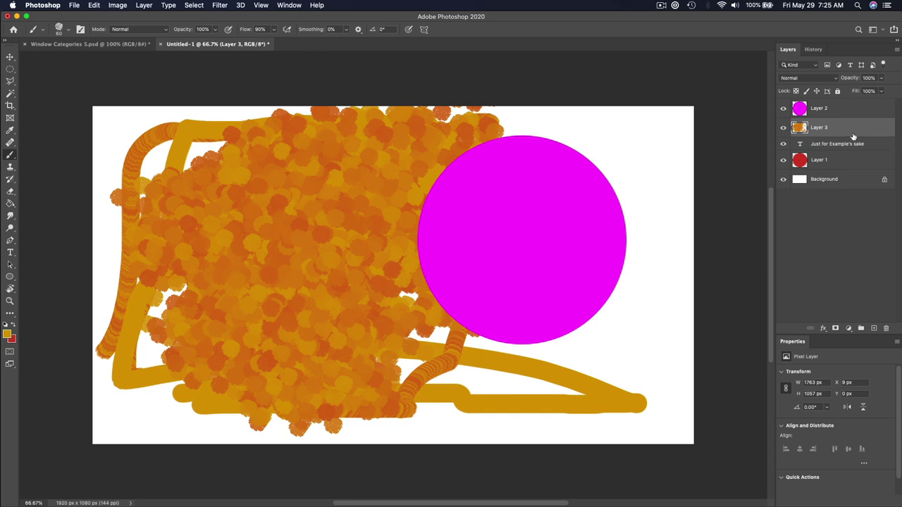
Move Layer 3 below the text layer, clip it to Layer 1, and shift its paint up and left within the circle
drag(853, 136, 838, 148)
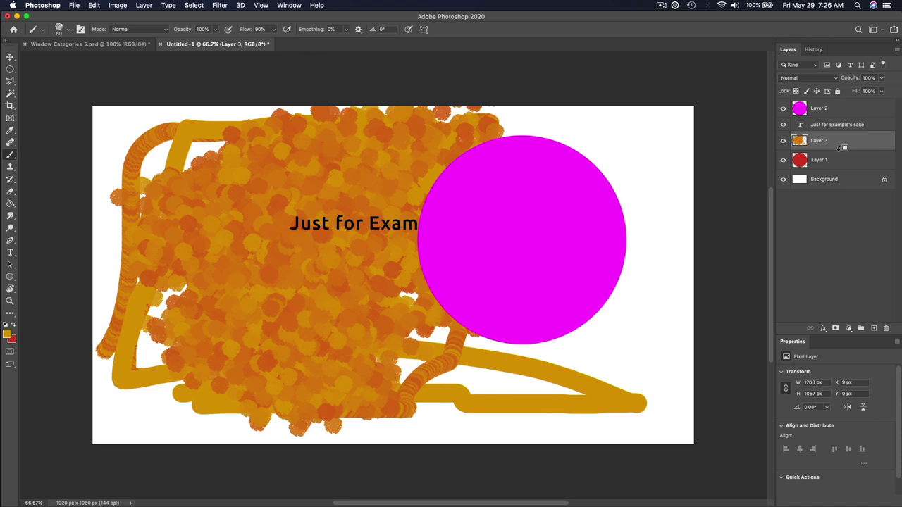
alt+click(838, 149)
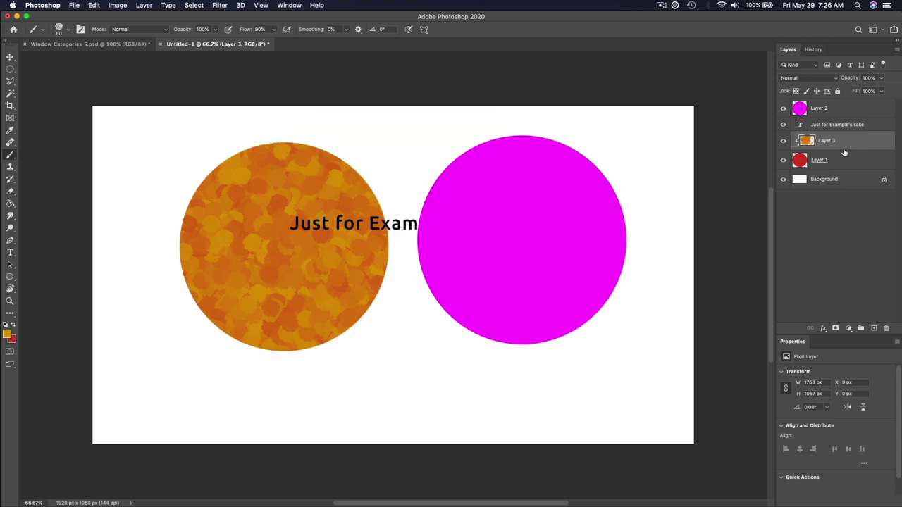
key(v)
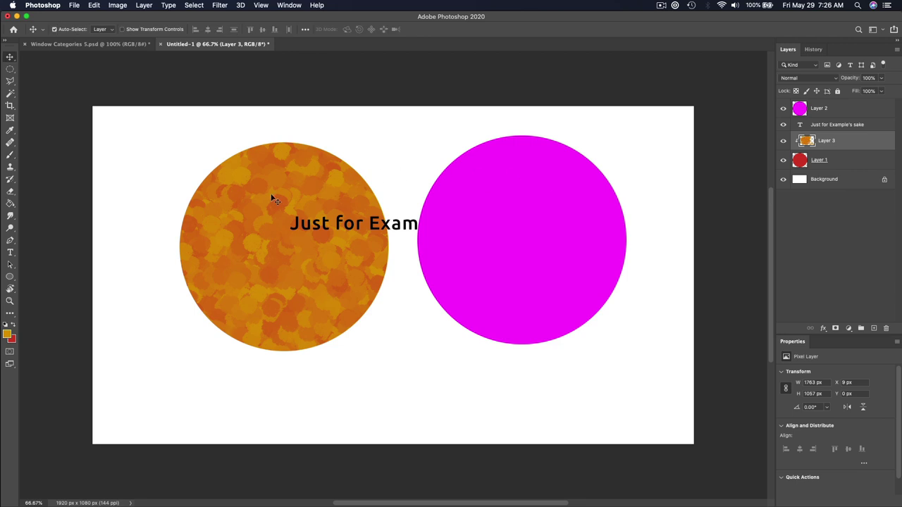
mouse_move(272, 197)
mouse_down()
mouse_move(362, 128)
mouse_move(241, 144)
mouse_up()
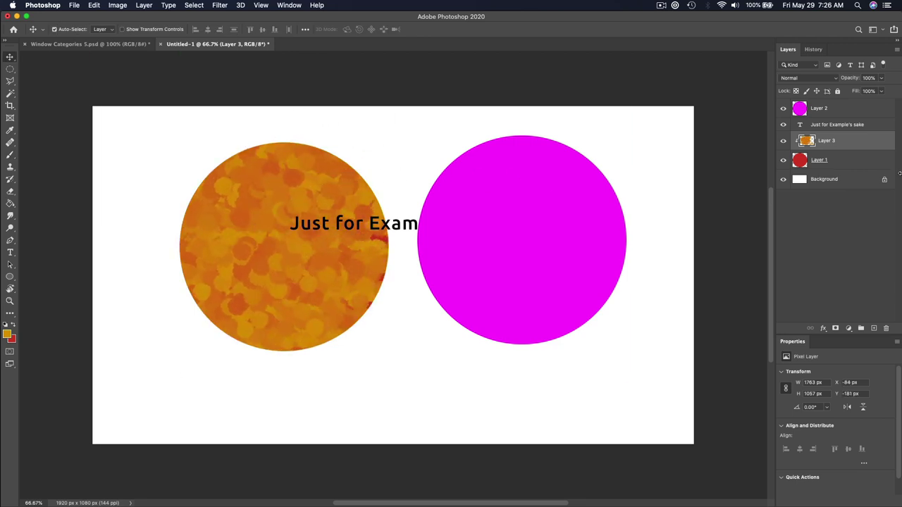
Set the Ellipse tool to Shape mode, draw trial circles, the last on a new layer and about 985 px wide, and undo them
key(ctrl+Tab)
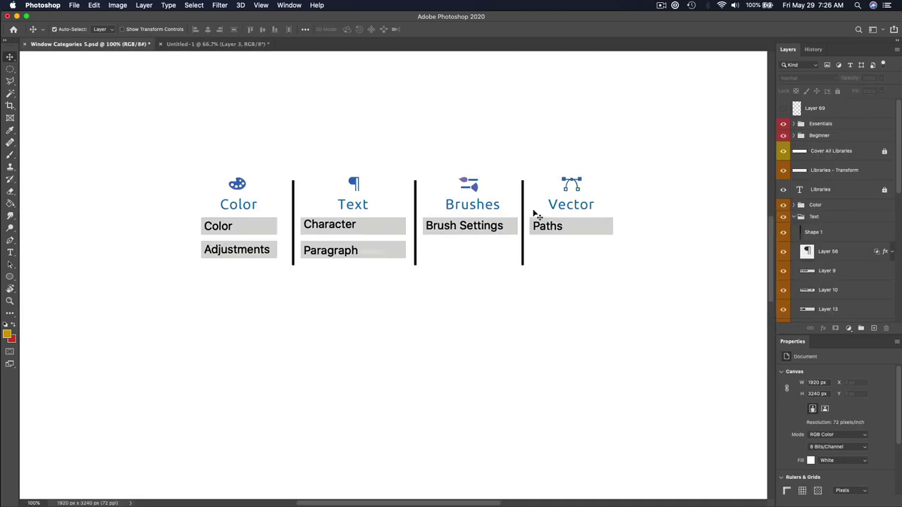
click(243, 44)
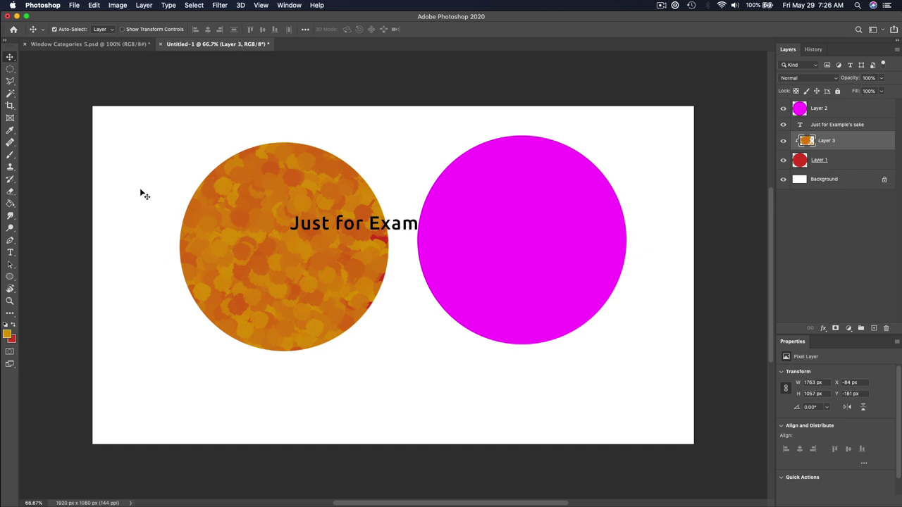
key(u)
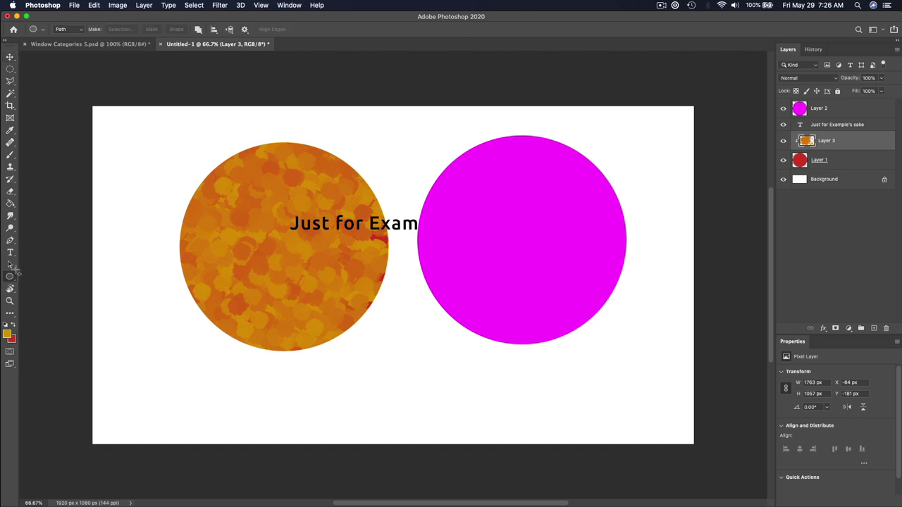
click(67, 29)
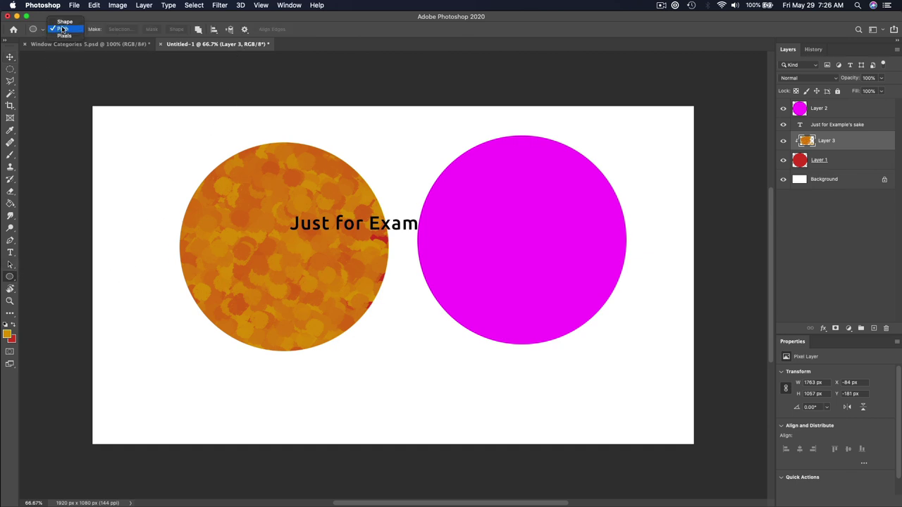
click(67, 29)
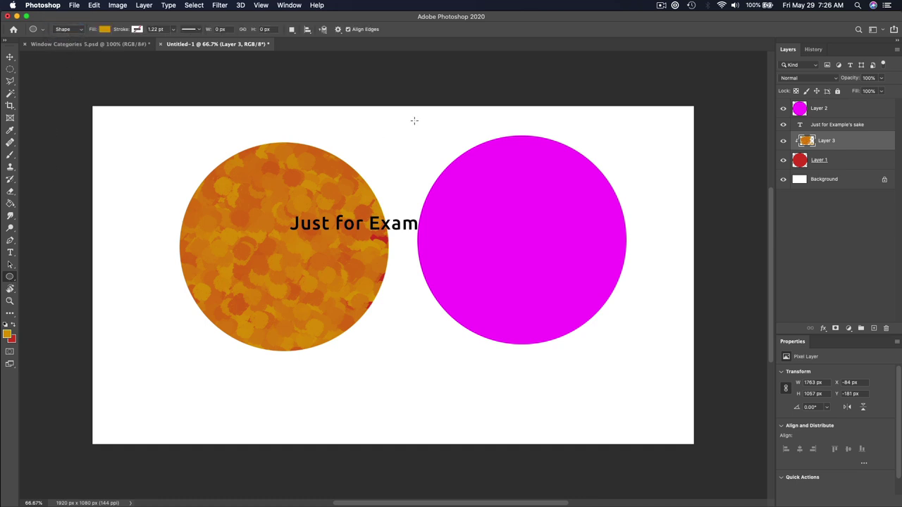
drag(415, 121, 608, 319)
key(super+z)
click(861, 113)
drag(314, 122, 622, 479)
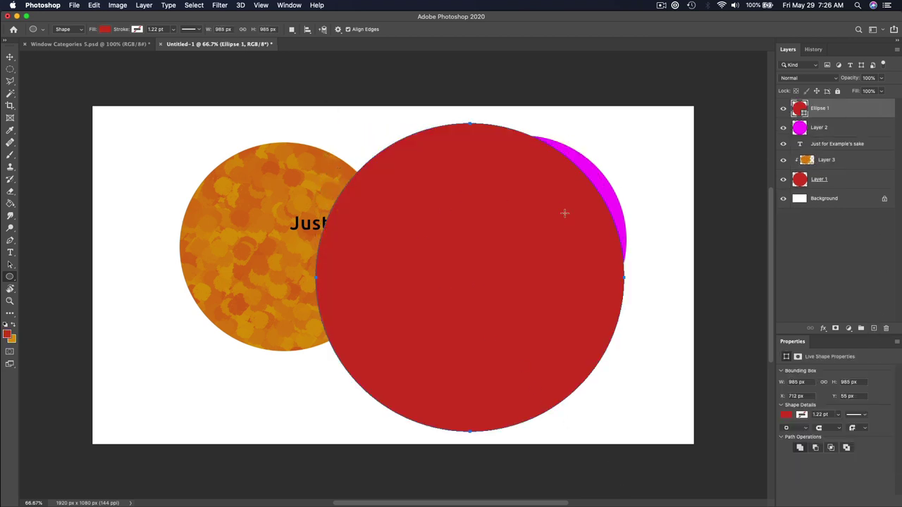
key(super+z)
Draw a circular path about 797 px wide overlapping both circles in Path mode, and show the Paths panel
click(63, 28)
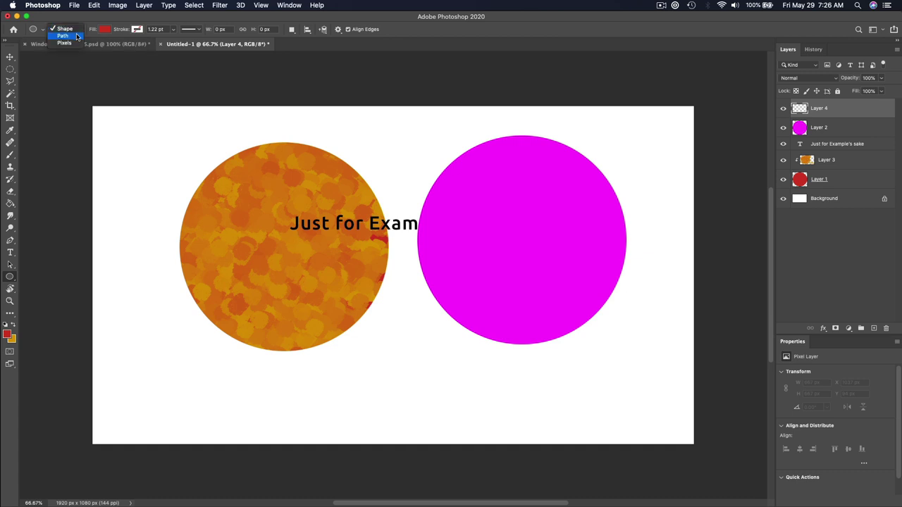
click(63, 36)
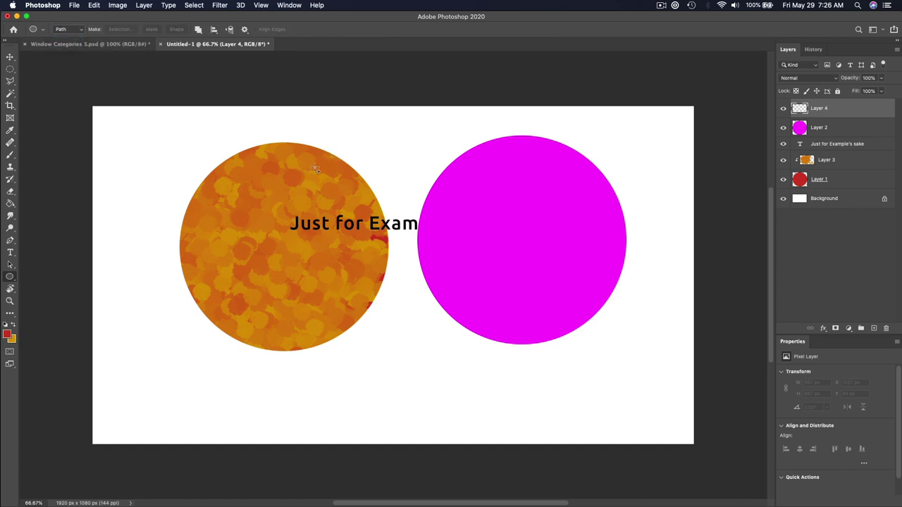
drag(313, 133, 562, 381)
click(289, 5)
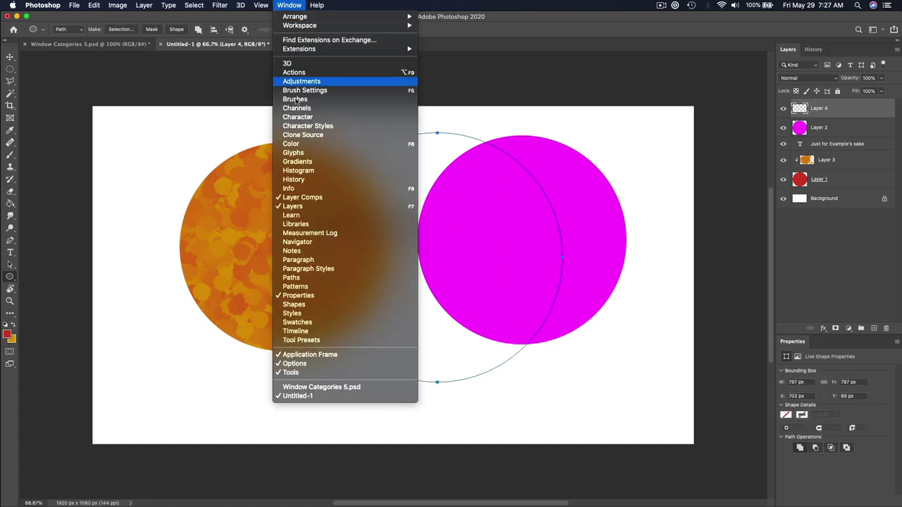
click(328, 277)
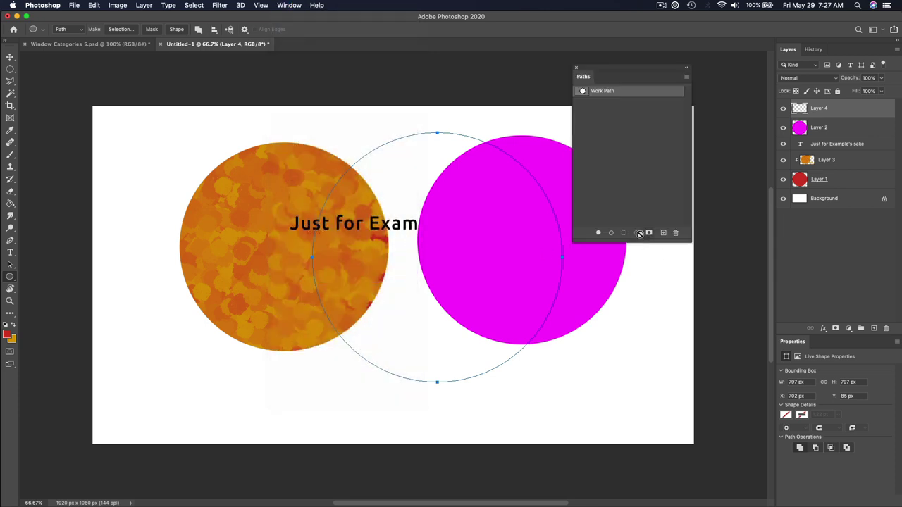
Try filling the circular path with the foreground color and stroking it with the brush, undoing each
click(599, 233)
key(super+z)
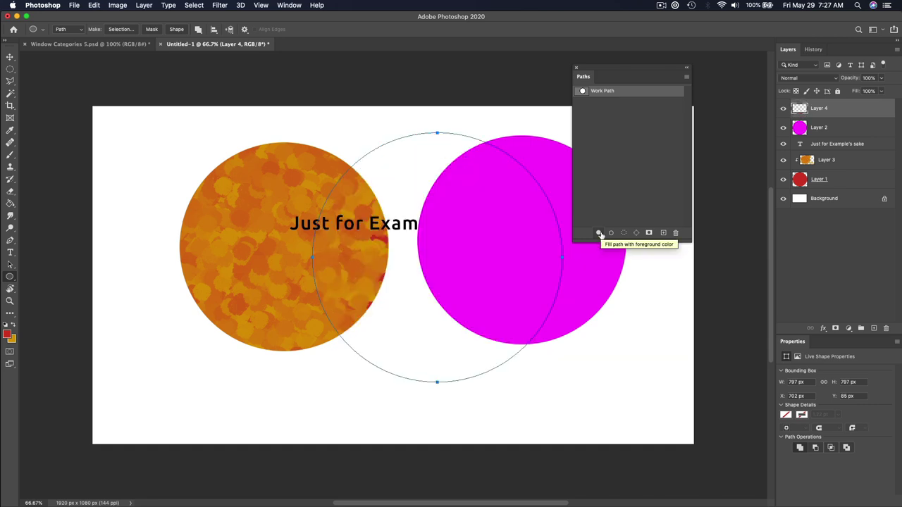
key(b)
drag(398, 198, 400, 210)
key(super+z)
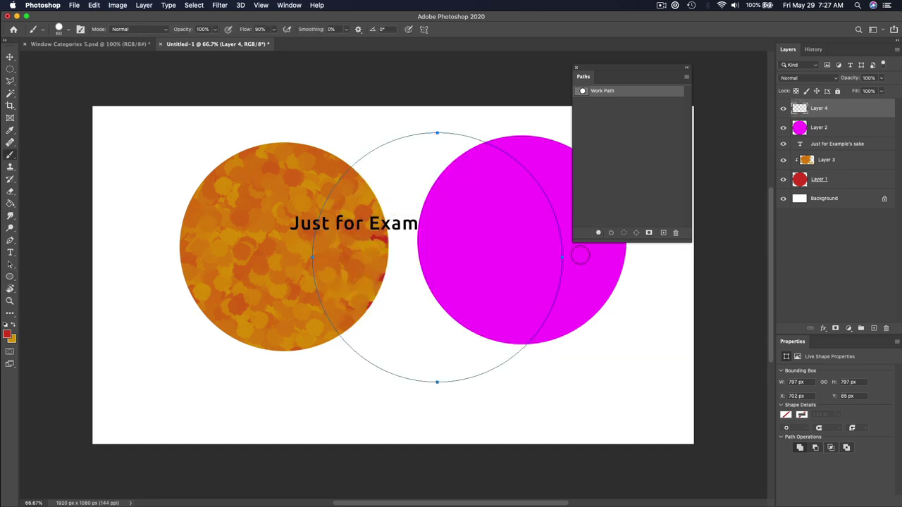
click(610, 233)
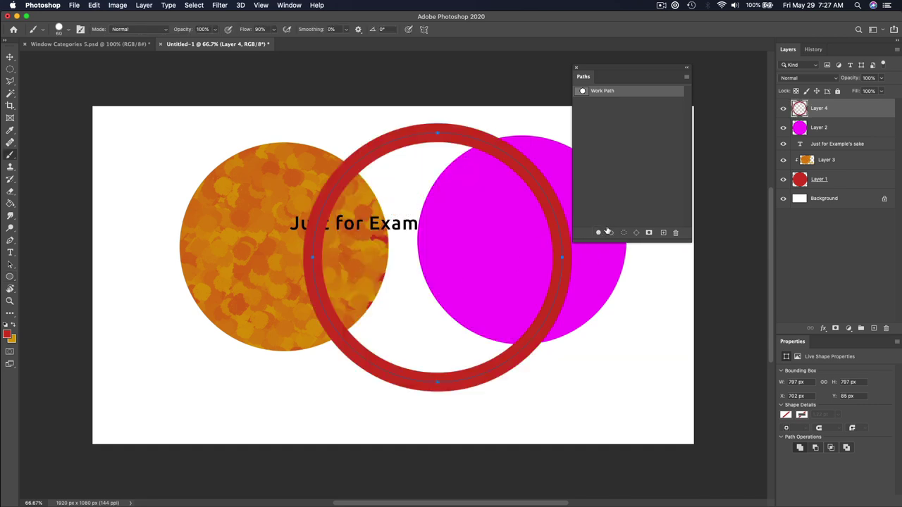
key(super+z)
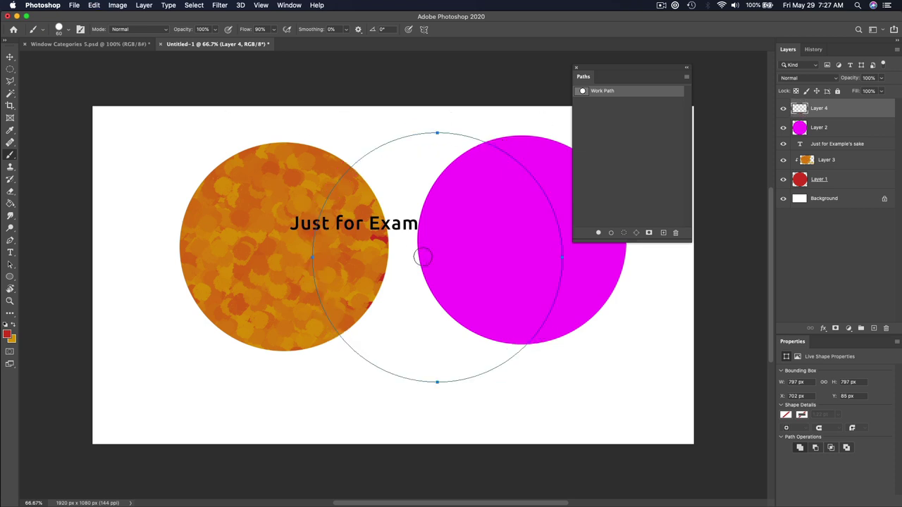
Enable Color Dynamics for the brush, try stroking the circular path with it, and undo the stroke
click(81, 29)
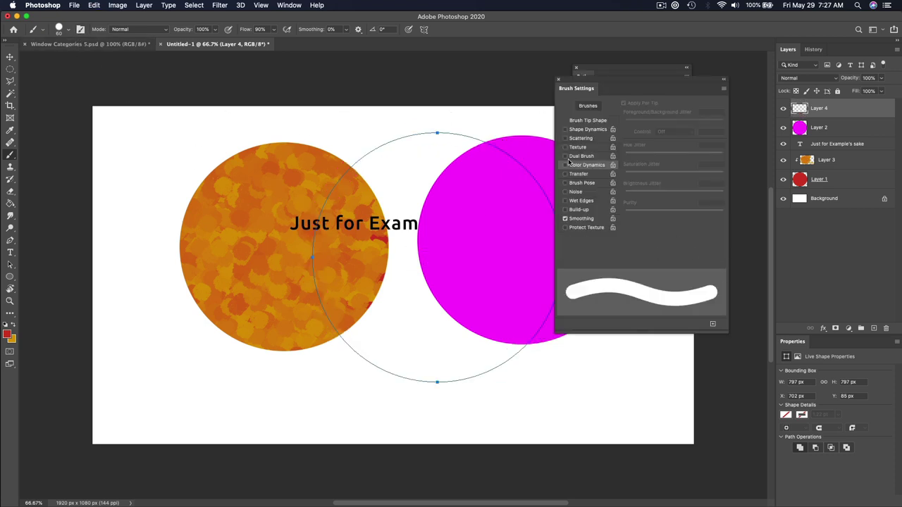
click(565, 165)
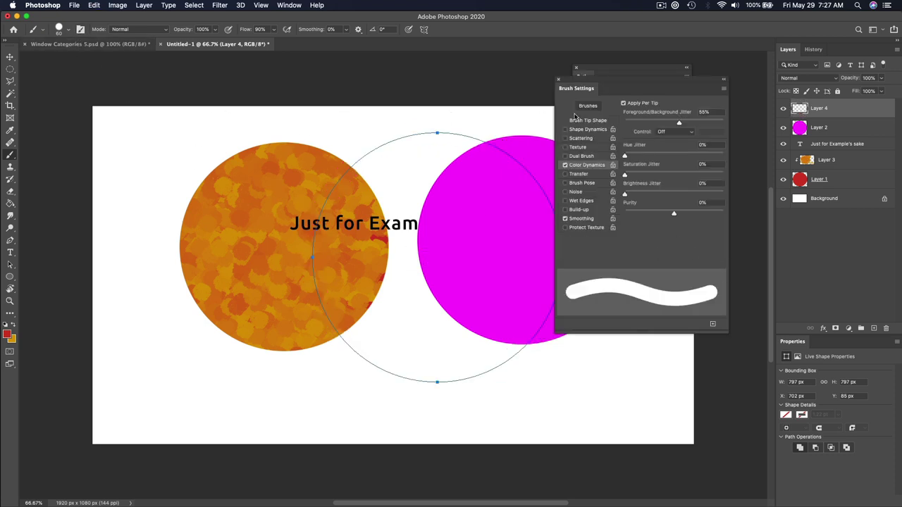
click(559, 81)
click(611, 234)
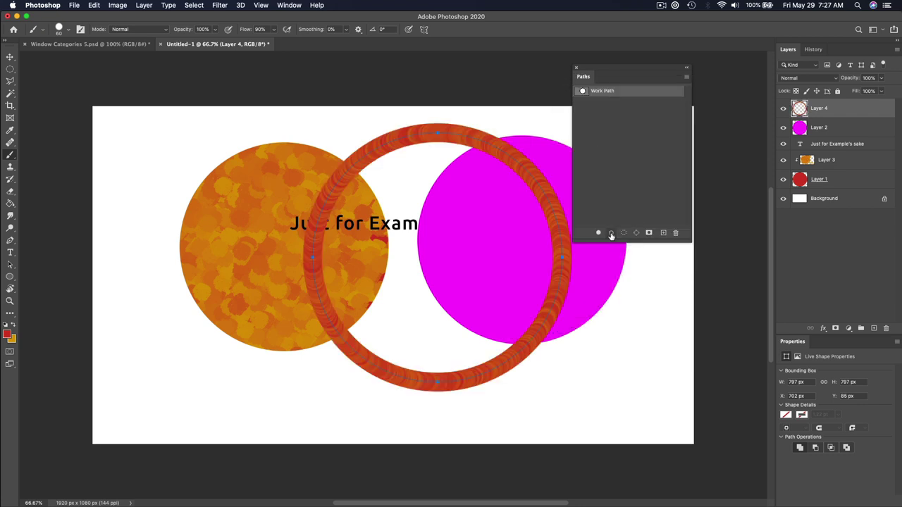
key(super+z)
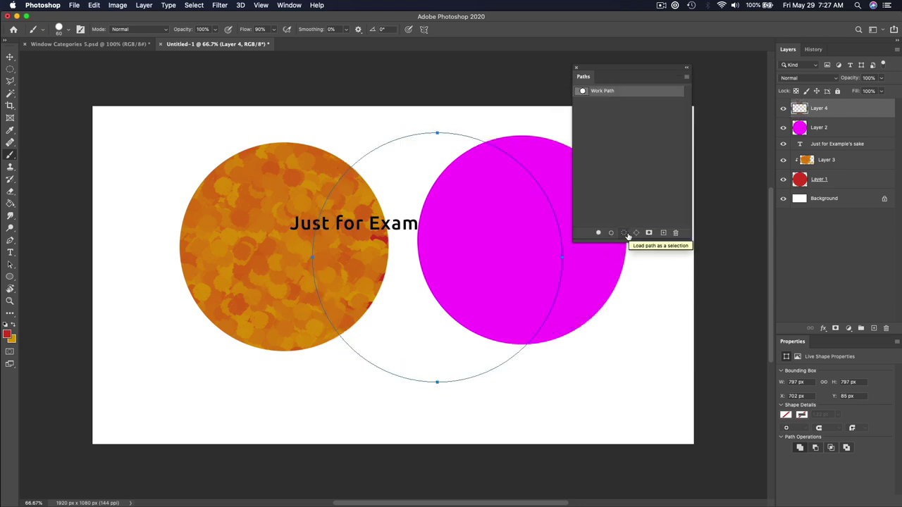
Load the circular path as a selection, switch through Layer 2 and Layer 1 with it active, and deselect
click(624, 233)
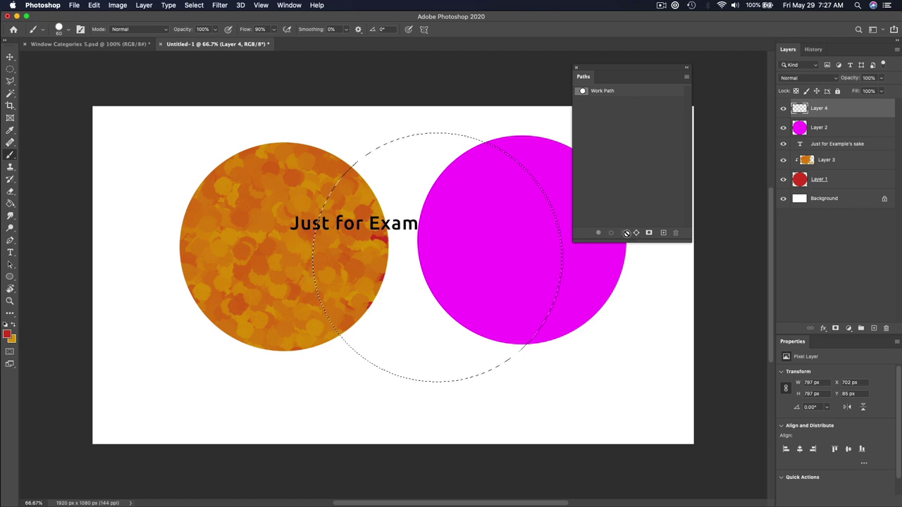
click(830, 130)
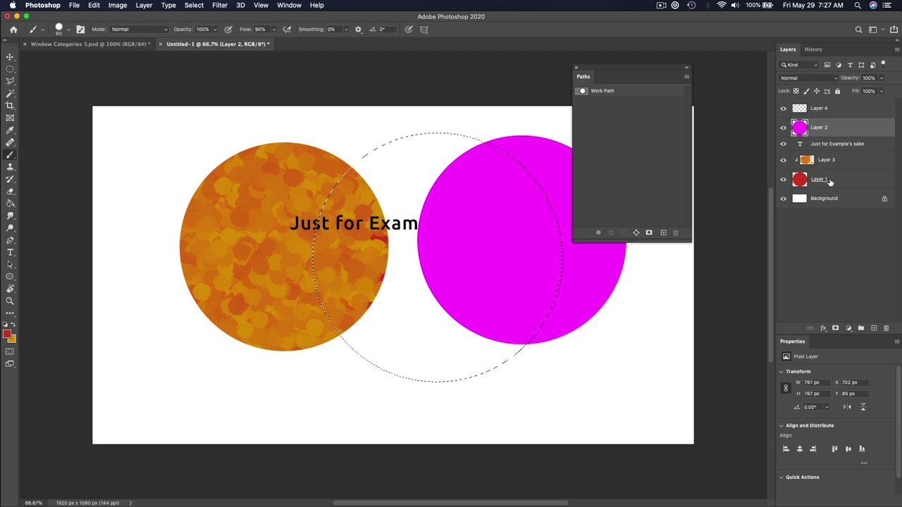
click(829, 181)
key(super+d)
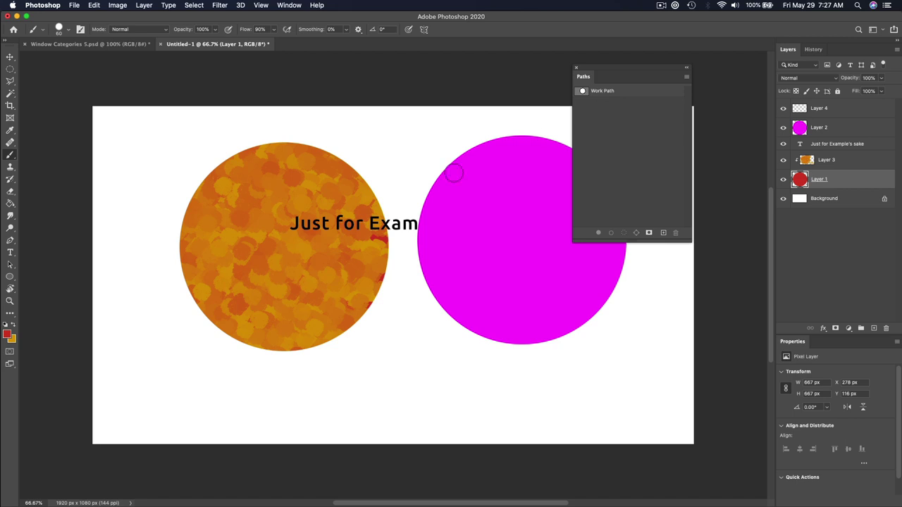
Draw a new circular work path about 712 px wide and select the layers one by one from Layer 3 up to Layer 4
click(10, 276)
mouse_move(310, 136)
mouse_down()
mouse_move(493, 366)
mouse_move(527, 378)
mouse_up()
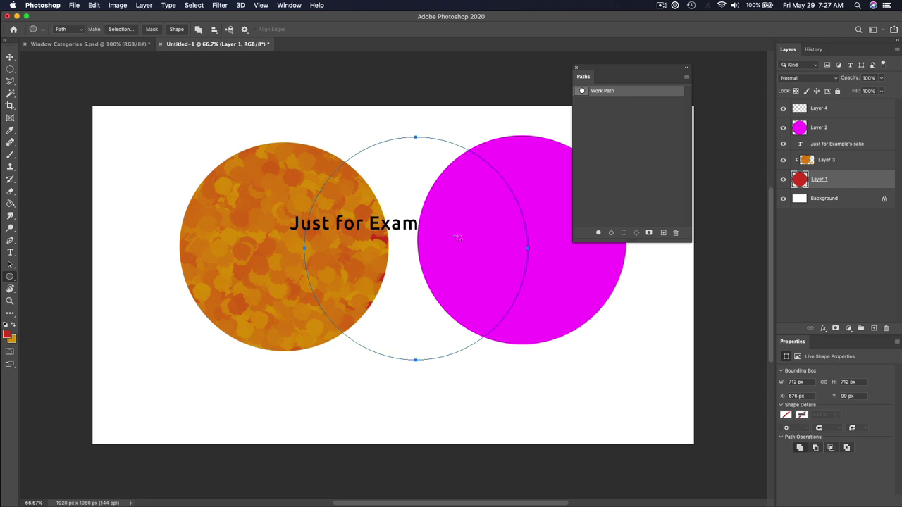
click(848, 160)
click(846, 144)
click(843, 128)
click(835, 108)
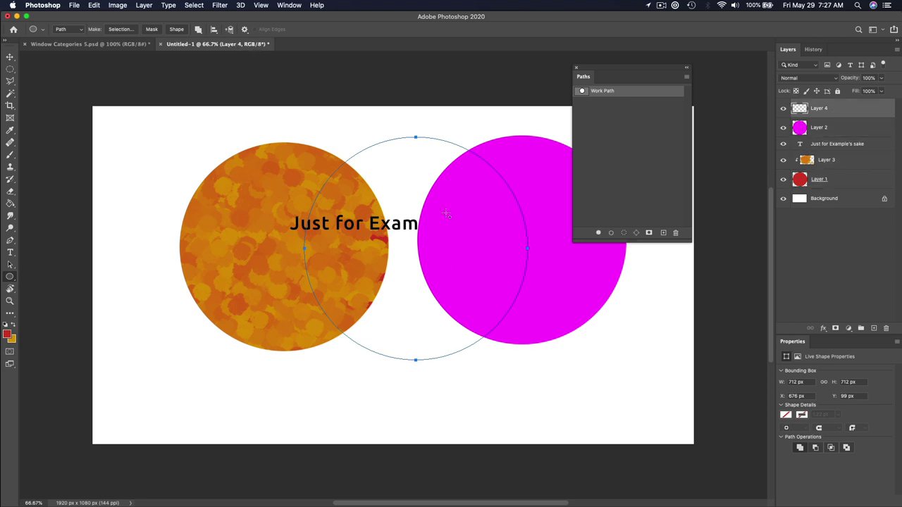
Move the Paths panel slightly aside, deselect the work path, and add two new empty paths
drag(606, 72, 621, 68)
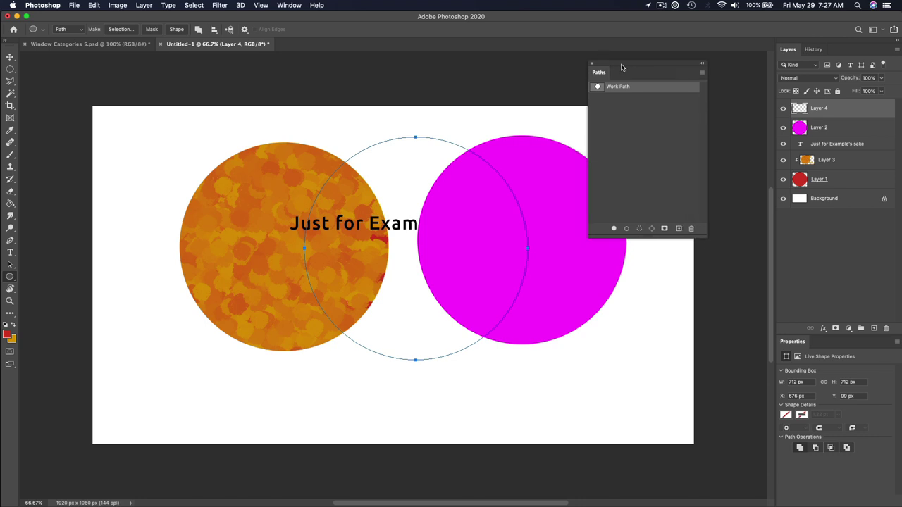
click(624, 144)
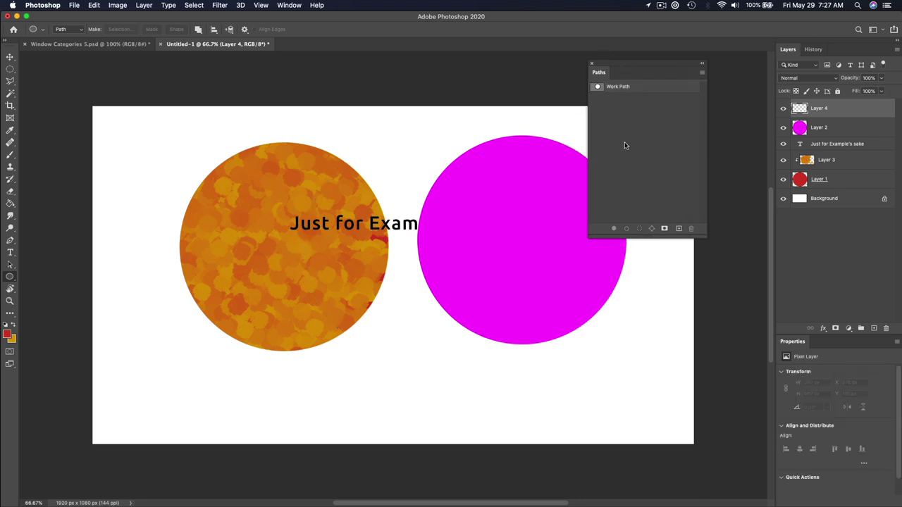
click(679, 228)
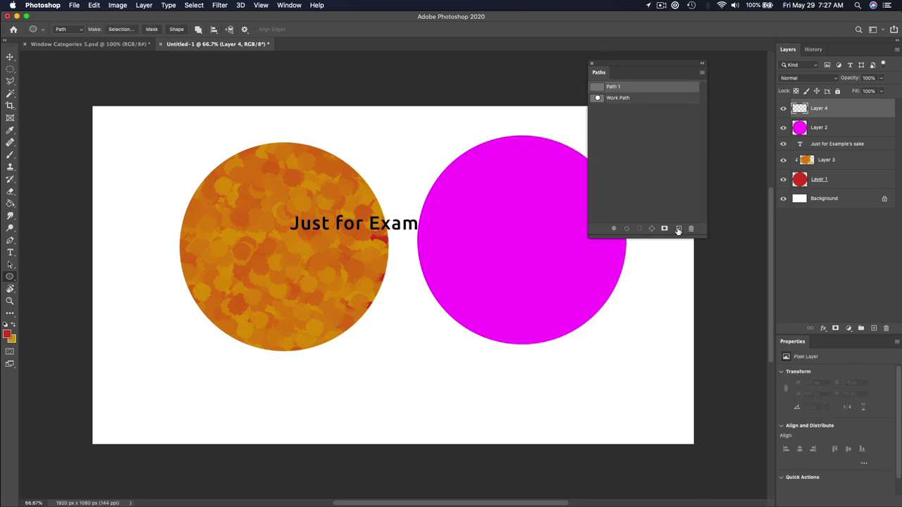
click(679, 228)
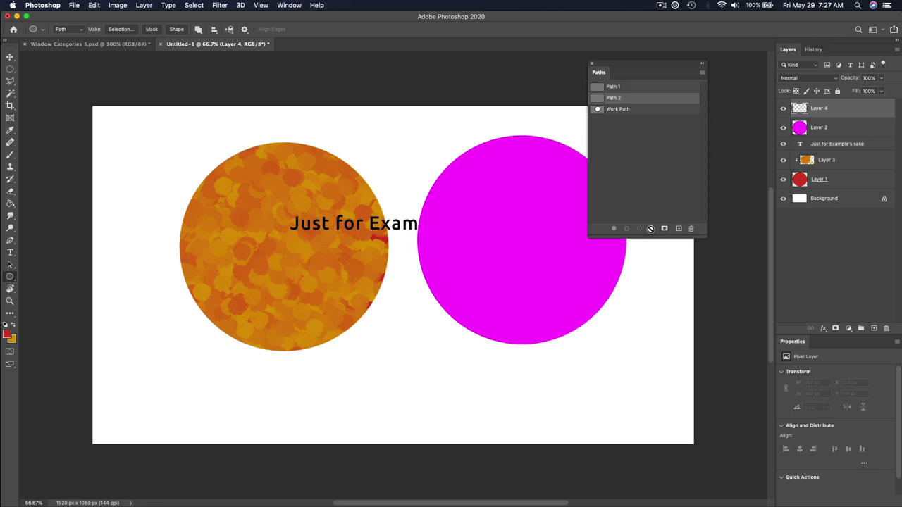
Draw an elliptical selection about 810 by 755 px overlapping both circles and convert it to a work path
key(m)
drag(303, 143, 561, 379)
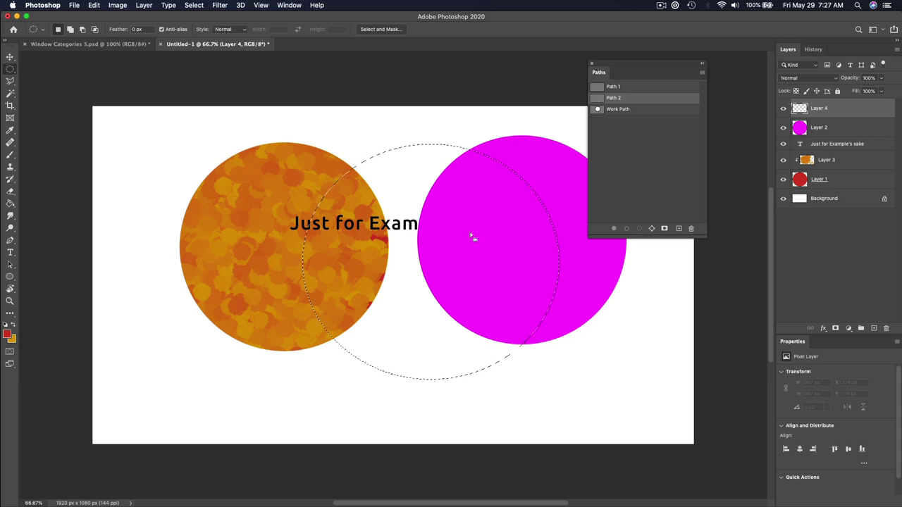
click(652, 229)
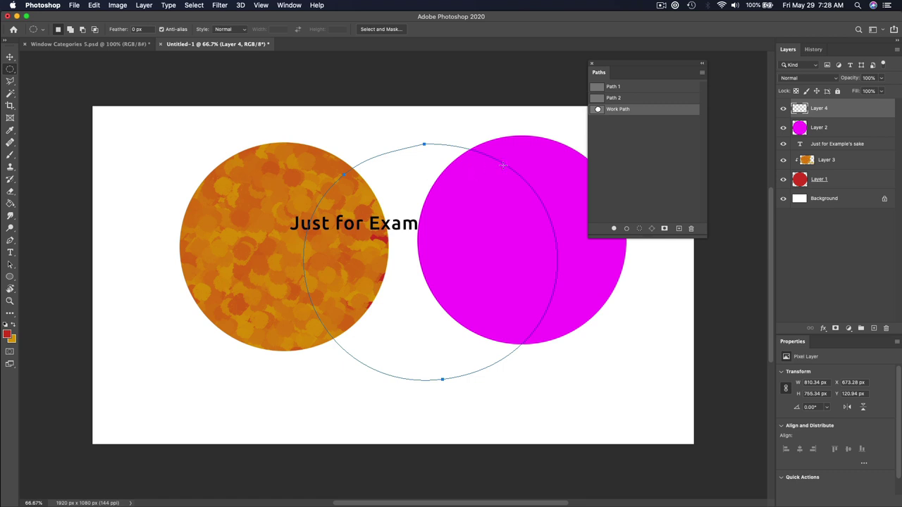
shift+click(624, 91)
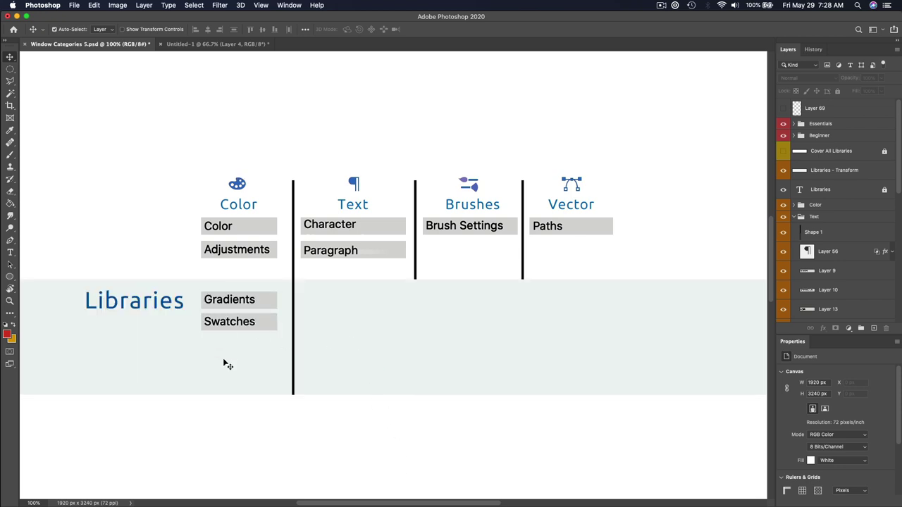
Return to the Untitled-1 document and examine the Swatches and Gradients panels, ending on Gradients
click(218, 43)
click(117, 90)
click(85, 89)
click(117, 90)
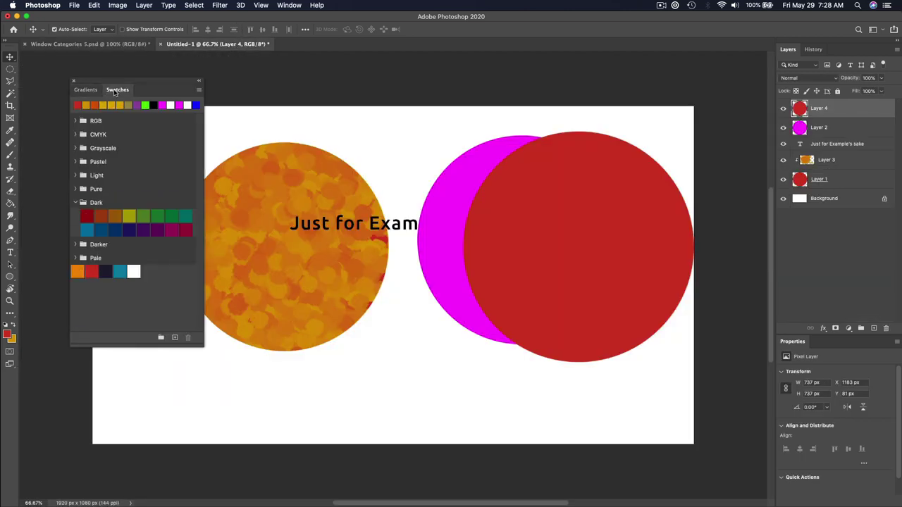
click(86, 90)
Move the red circle left and down over the magenta one and try Oranges gradient presets on it, ending with a green gradient
drag(623, 237, 539, 265)
click(149, 203)
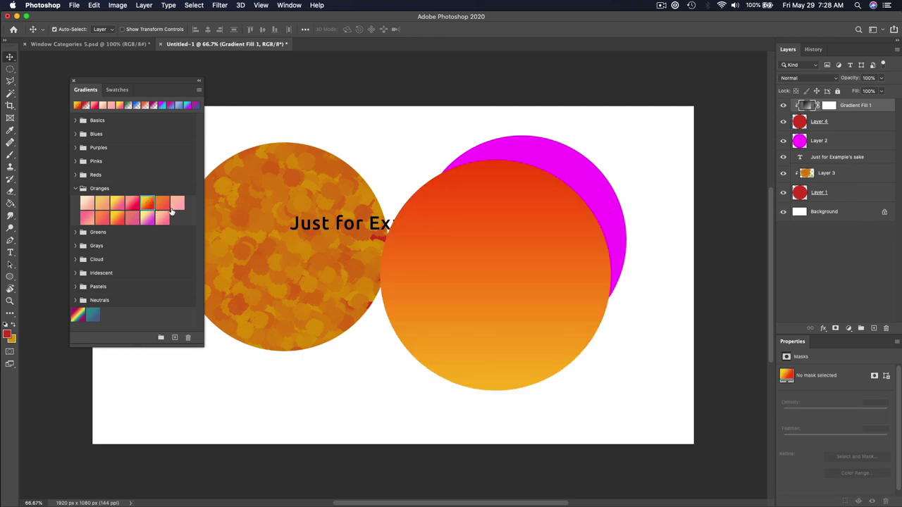
click(114, 205)
click(91, 218)
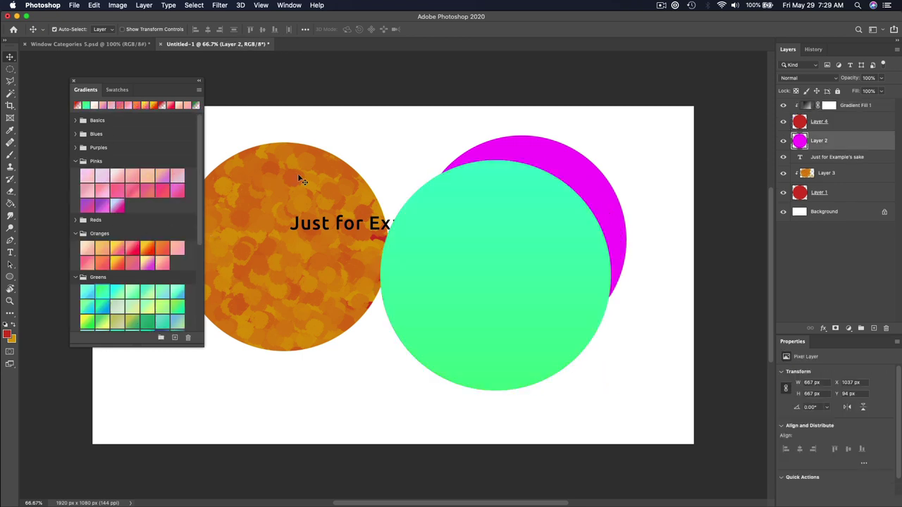
Select the Gradient Fill 1 layer and try to shift its gradient down and right within the green circle
click(518, 255)
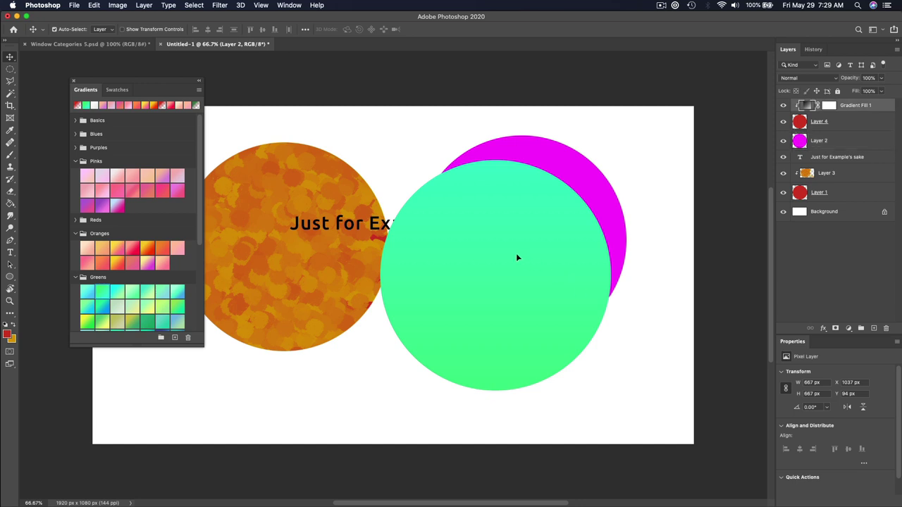
drag(524, 232, 553, 281)
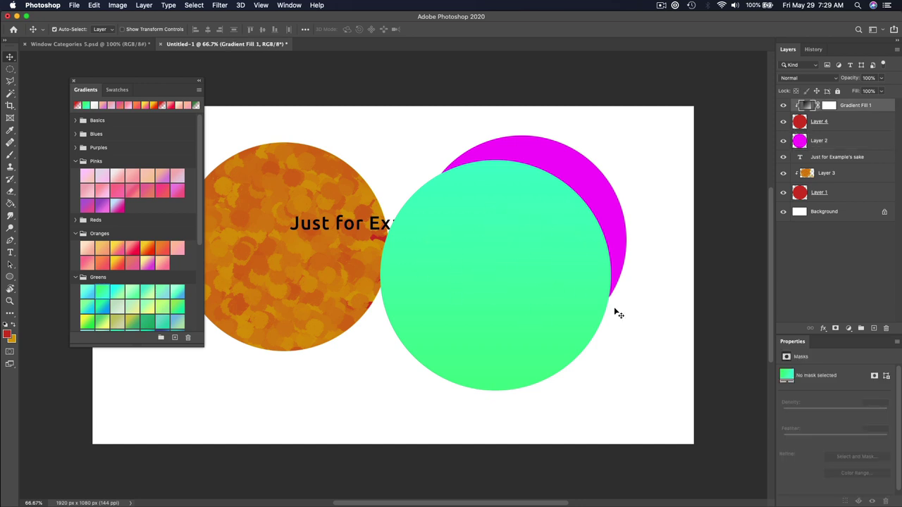
Select Layer 4 and try to move the green gradient circle upward using Free Transform
click(856, 123)
click(854, 113)
click(855, 124)
key(super+t)
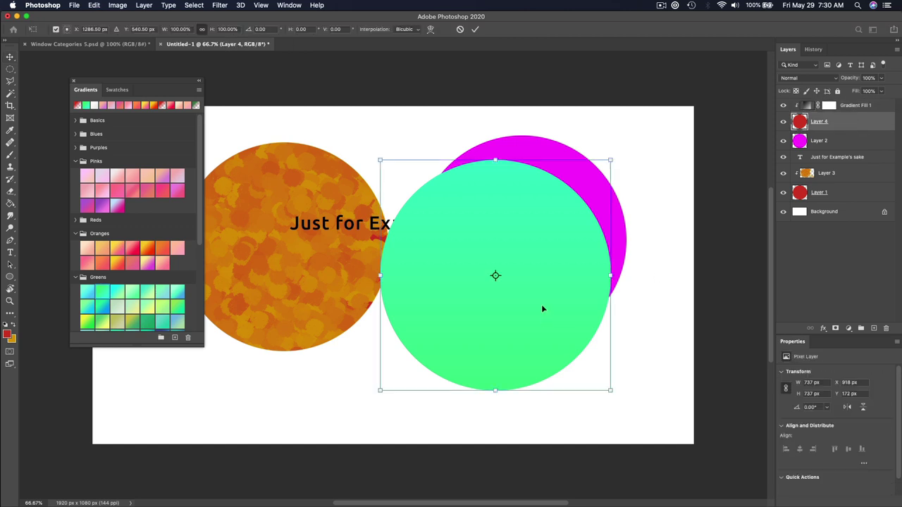
drag(542, 308, 519, 226)
key(Return)
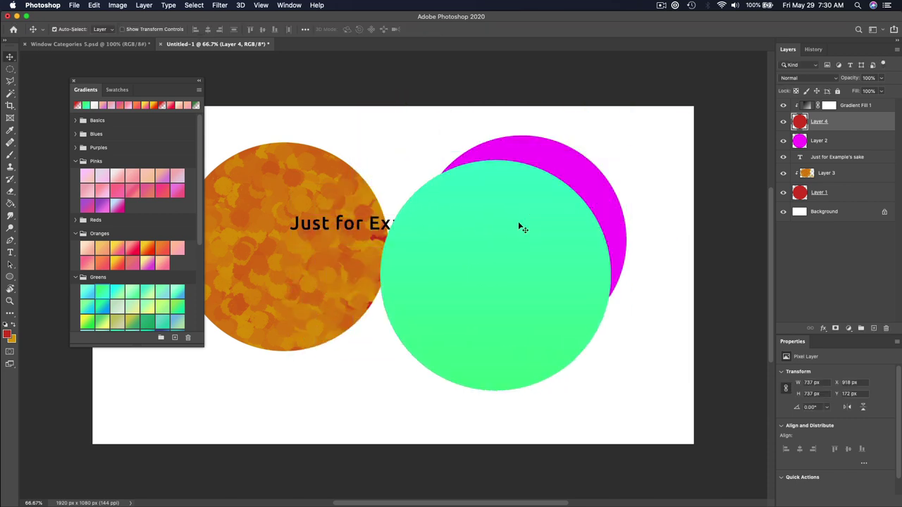
Show the Swatches panel, move its group over the orange circle and try various Dark swatches as foreground color, ending on the dark crimson one
click(119, 90)
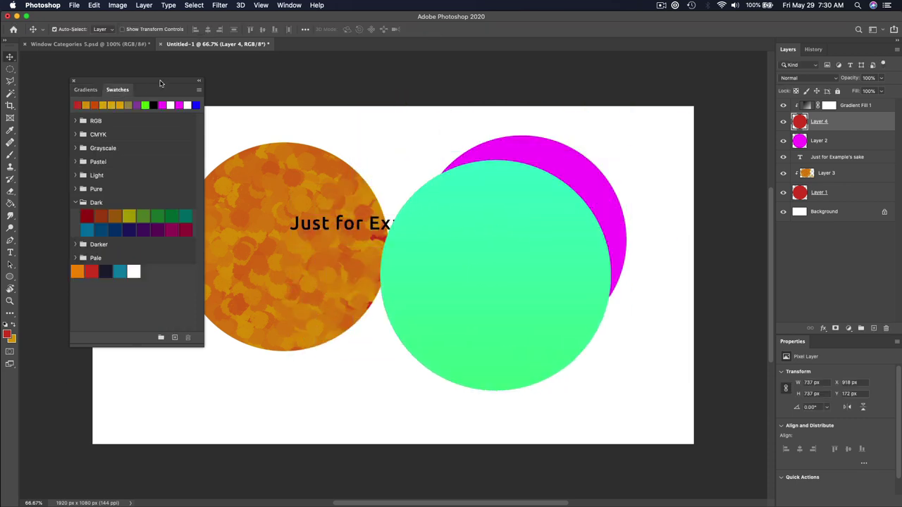
drag(160, 83, 302, 81)
click(243, 215)
click(243, 227)
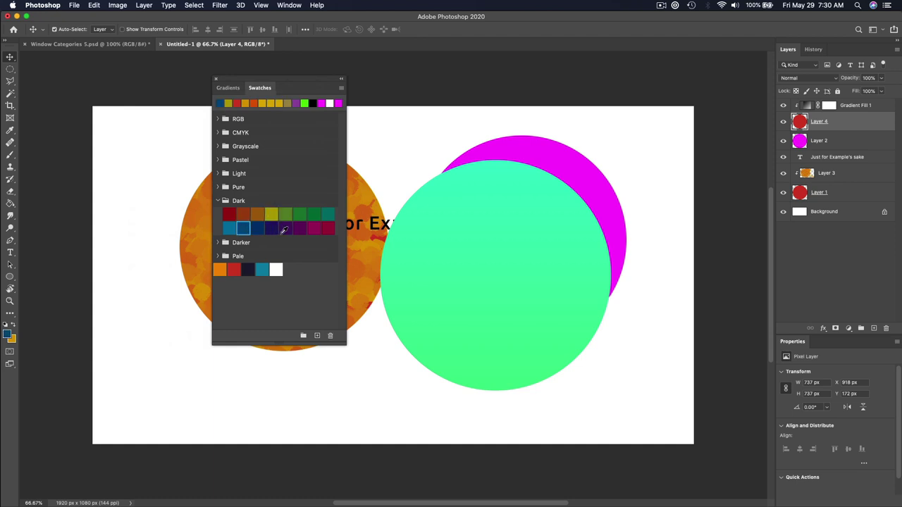
click(285, 228)
click(313, 228)
click(328, 214)
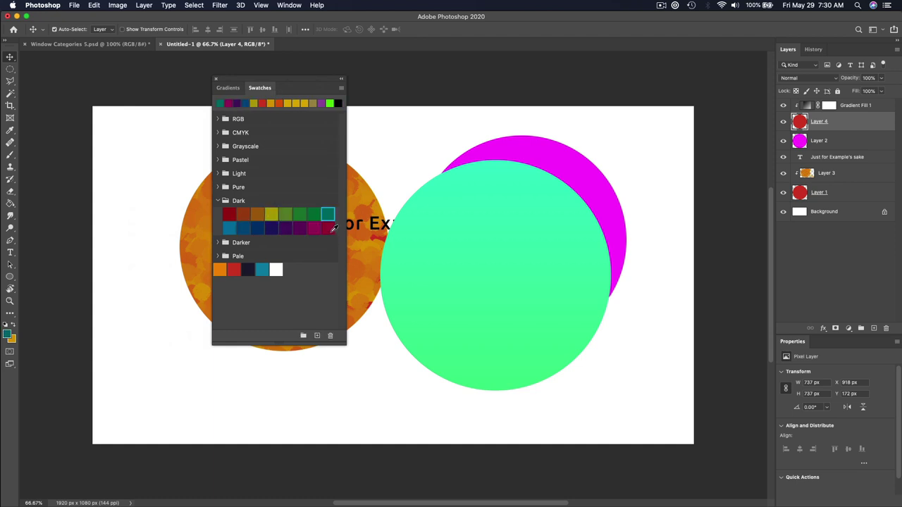
click(328, 228)
click(271, 214)
click(244, 227)
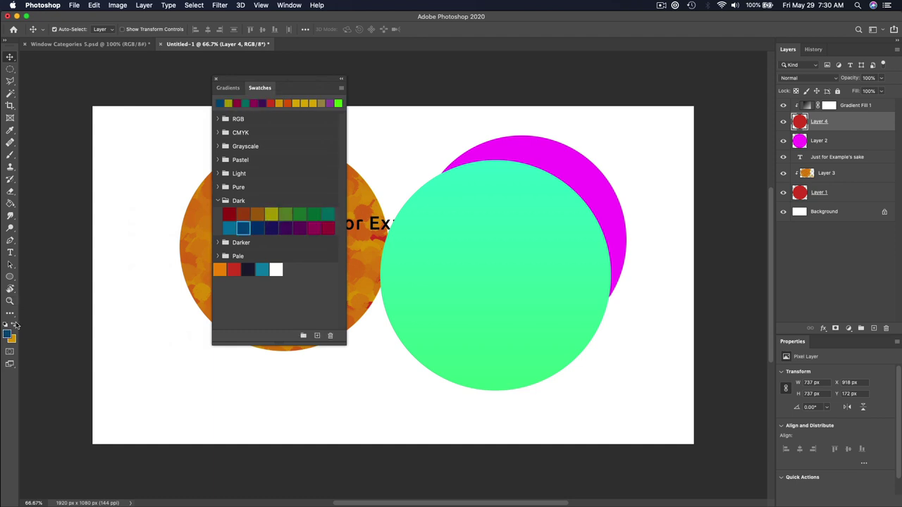
click(243, 213)
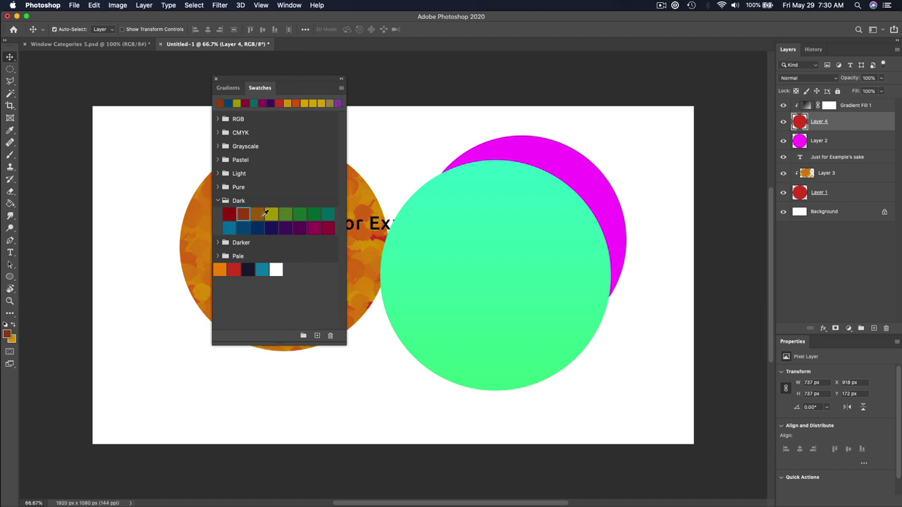
click(257, 213)
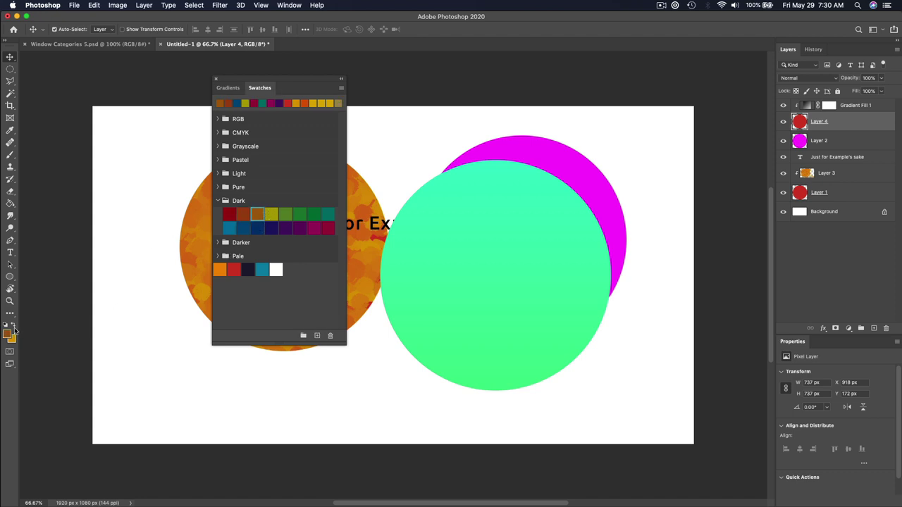
click(327, 228)
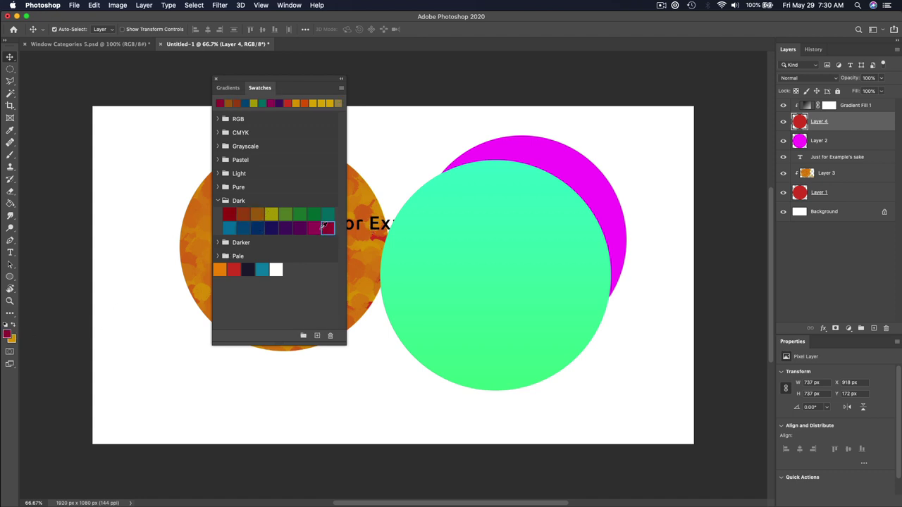
Set the foreground color to magenta #ea00f2 and save it as a new swatch named Swatch 6, included in the current library
click(8, 335)
click(389, 268)
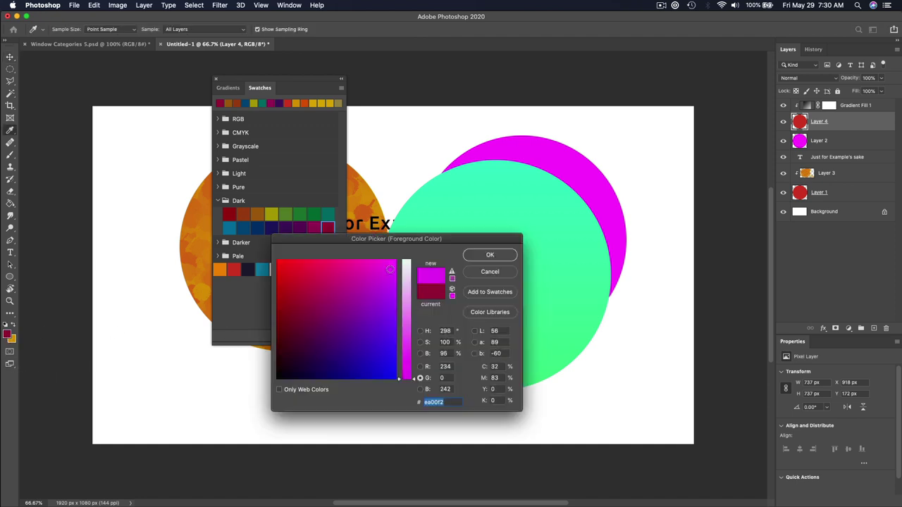
click(491, 254)
key(v)
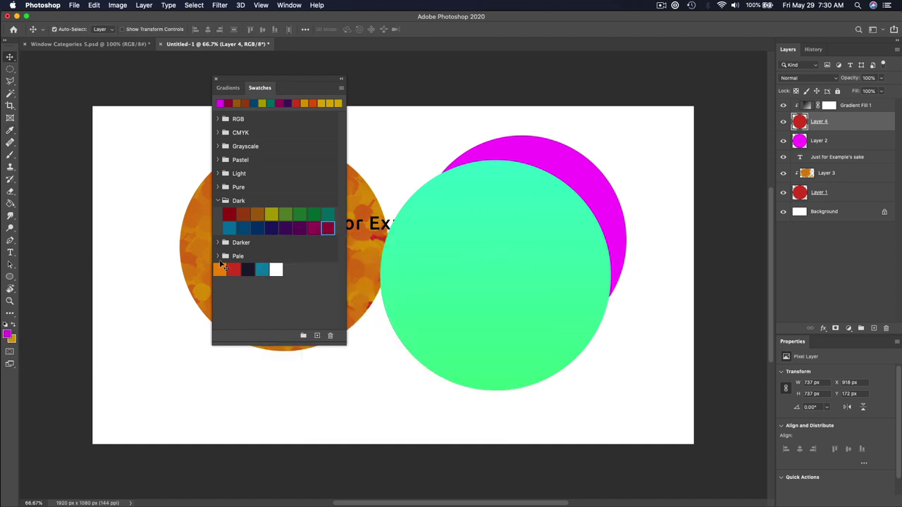
click(317, 336)
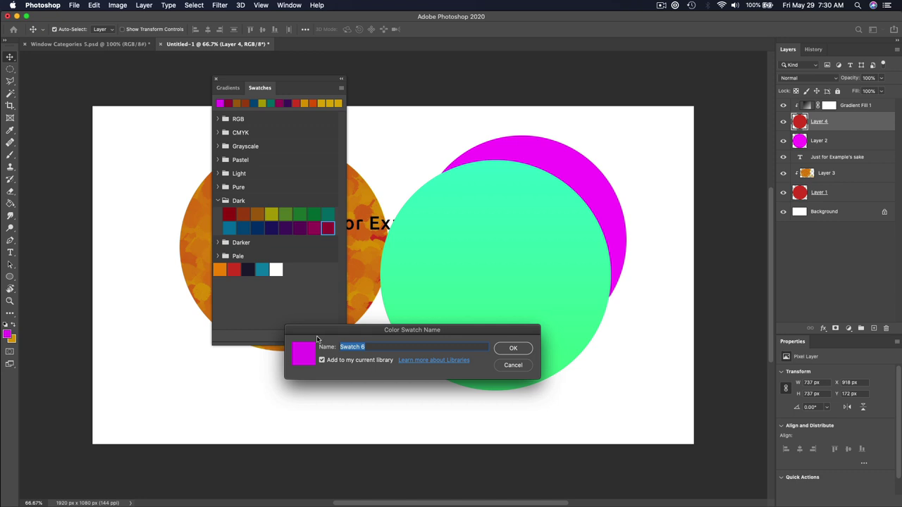
click(514, 350)
Slide the Libraries cover aside in Window Categories 5.psd to uncover the Text library entries, and return to the Untitled-1 document
drag(231, 243, 324, 292)
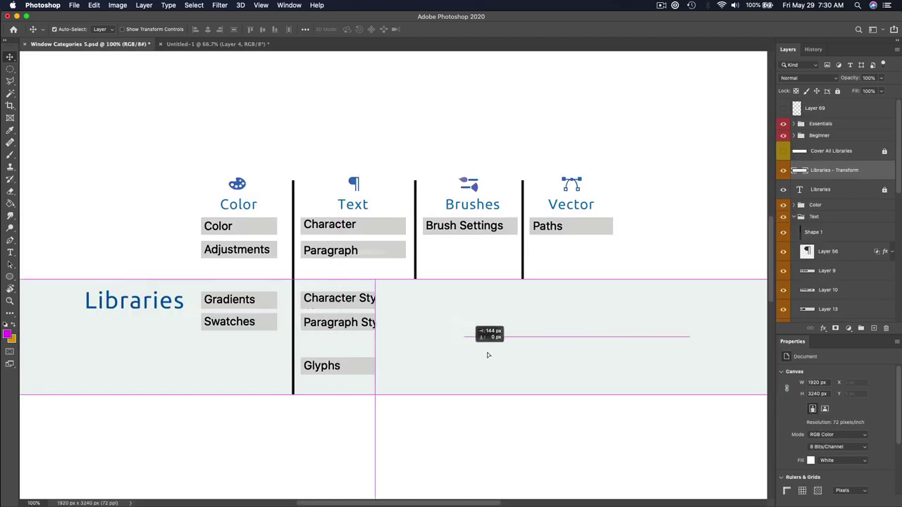
drag(487, 355, 514, 358)
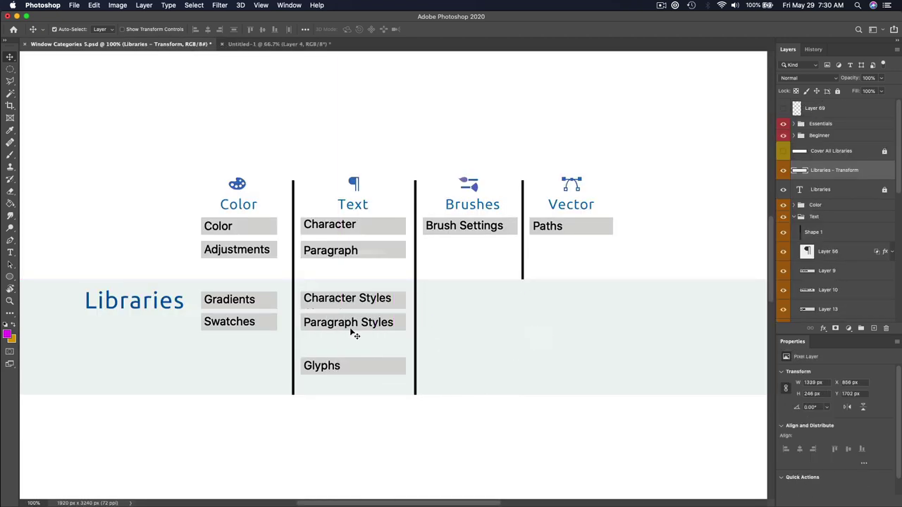
click(266, 44)
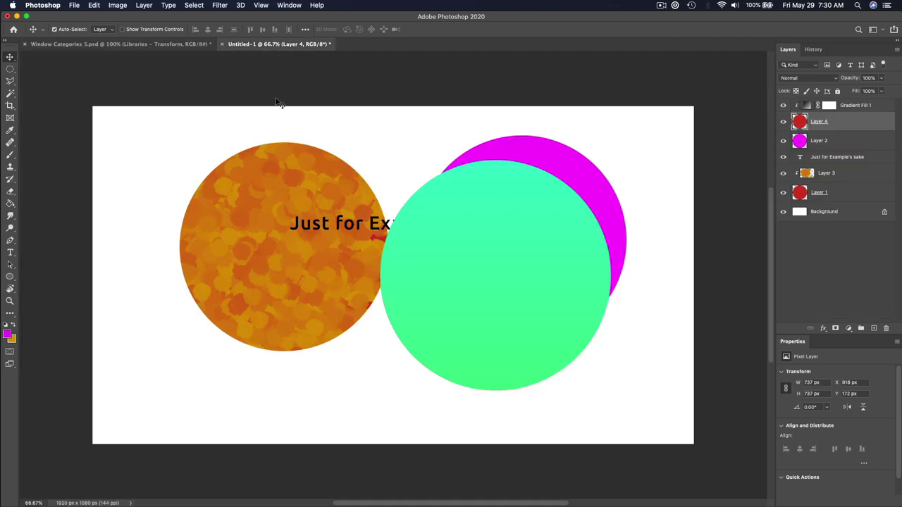
With the Type tool active, show and browse the Glyphs panel, and move the floating panel group away from the orange circle
key(t)
click(302, 4)
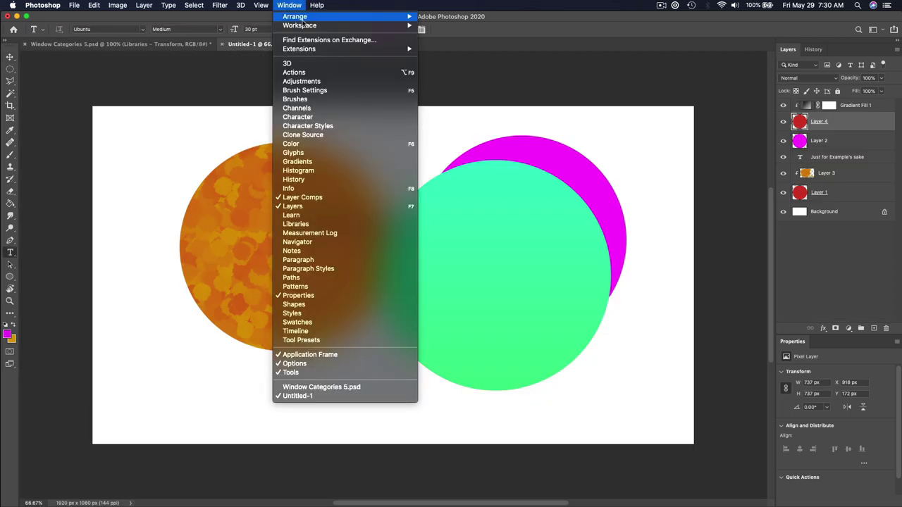
click(315, 150)
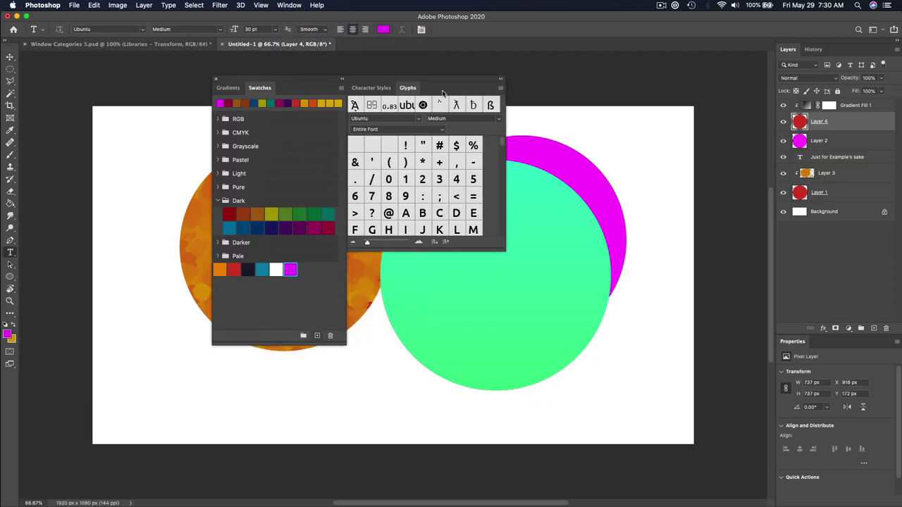
scroll(499, 153, down, 5)
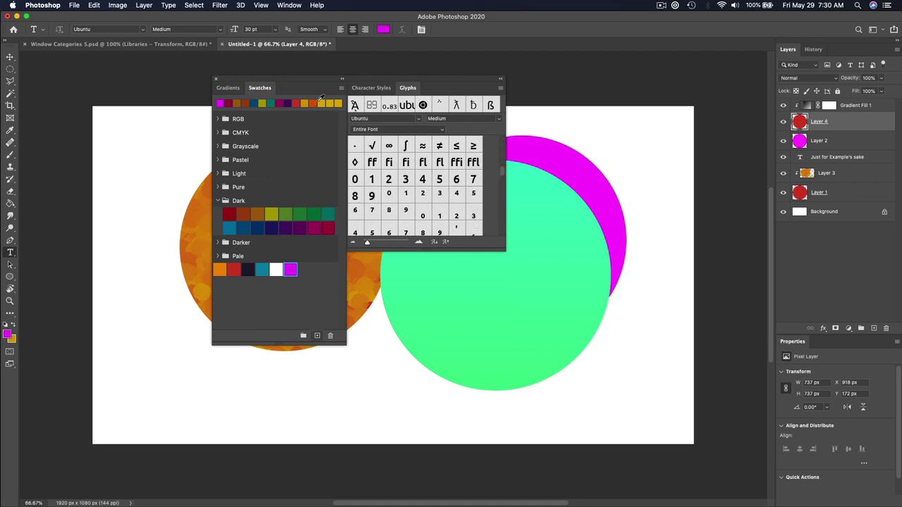
drag(314, 84, 546, 102)
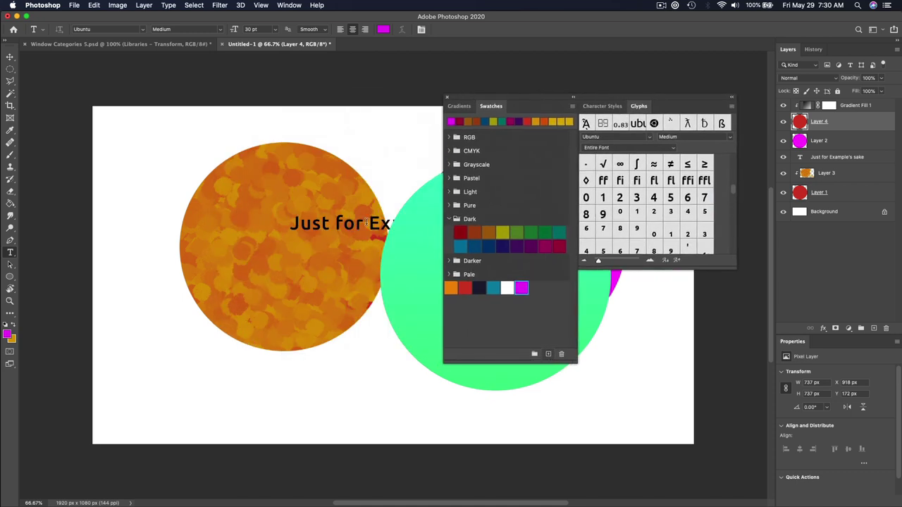
Add a text layer below the orange circle and replace its placeholder text with glyphs, ending with the Ubuntu logo glyph
click(173, 407)
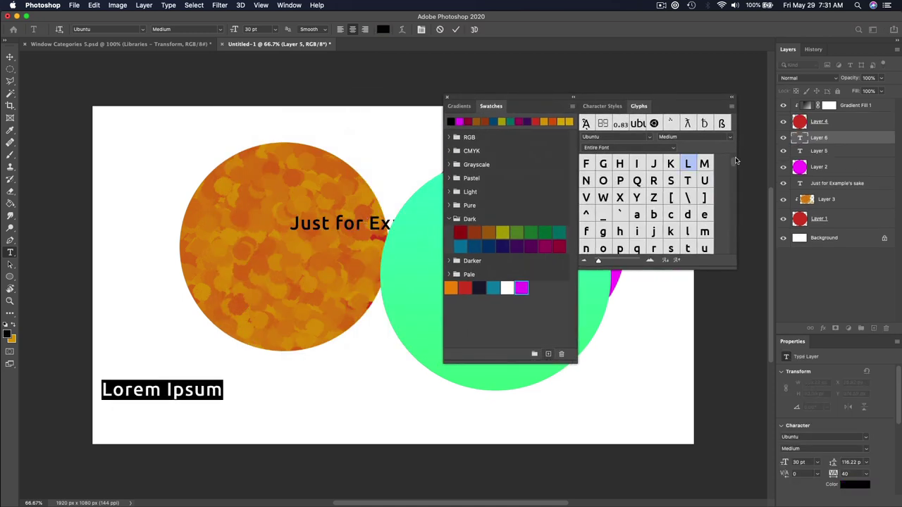
drag(735, 163, 725, 238)
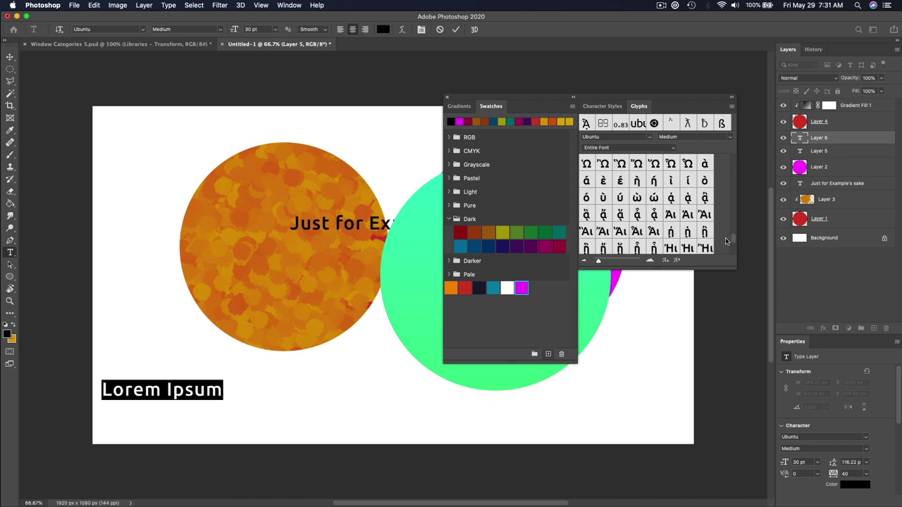
double_click(618, 231)
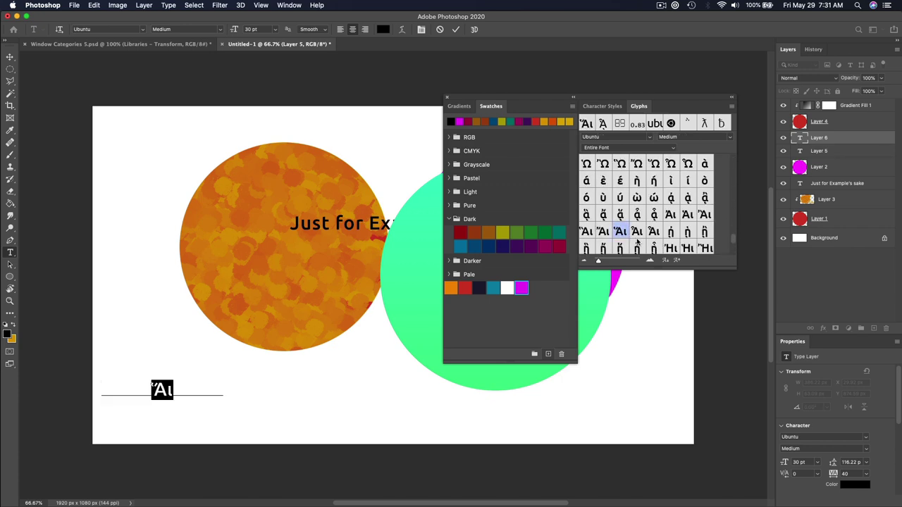
scroll(637, 242, down, 5)
double_click(585, 231)
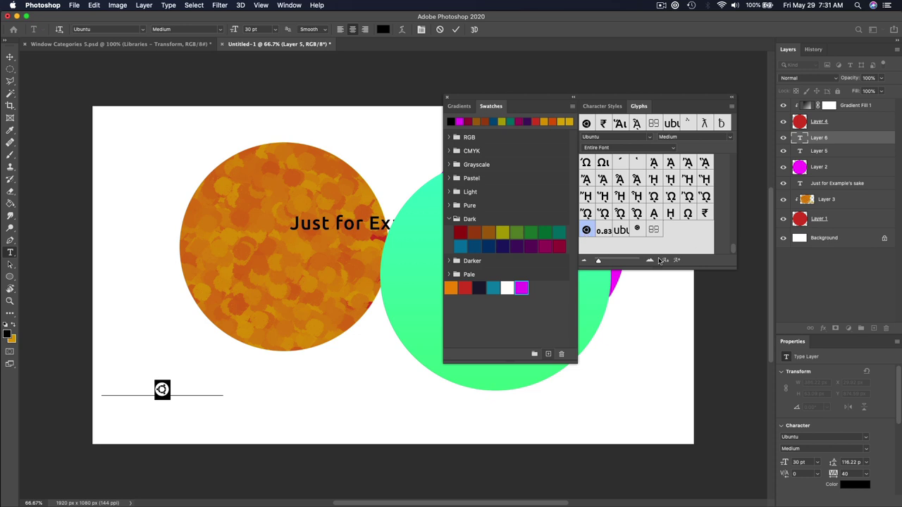
key(super+Return)
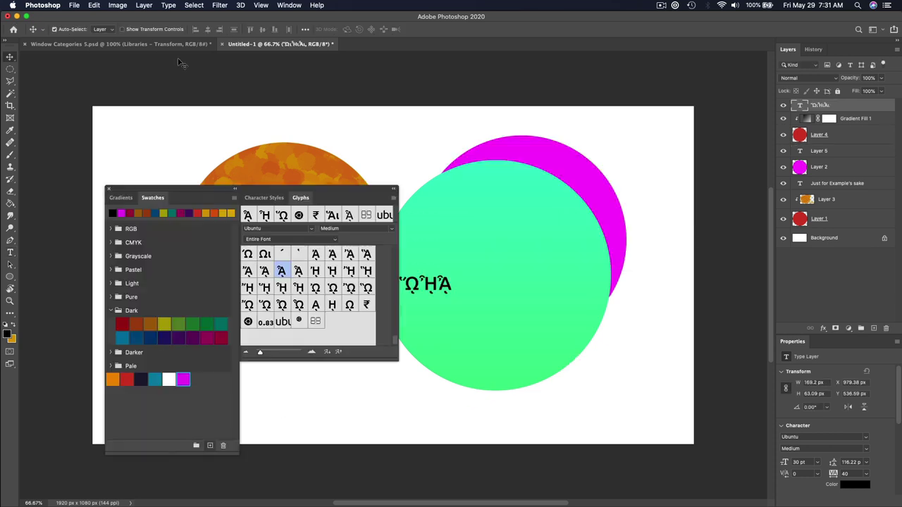
Show the Character Styles panel and add the Paragraph Styles panel to the workspace
click(267, 198)
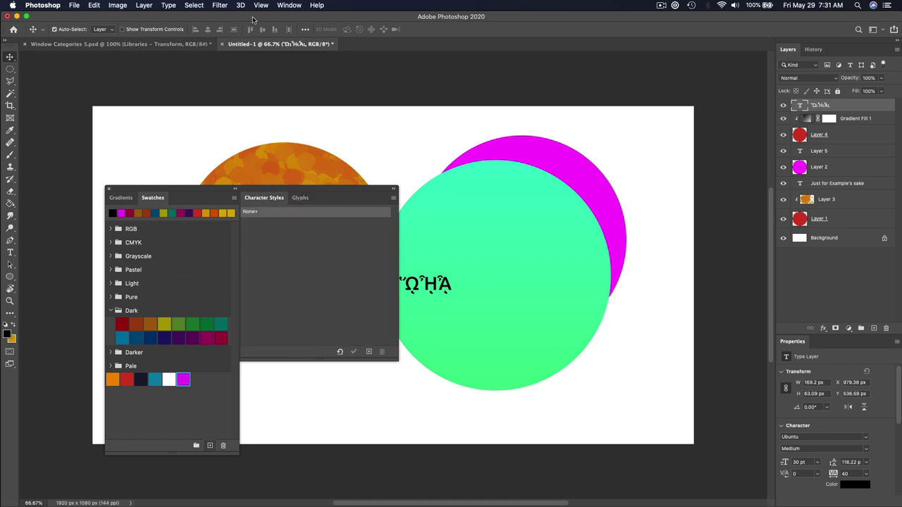
click(295, 5)
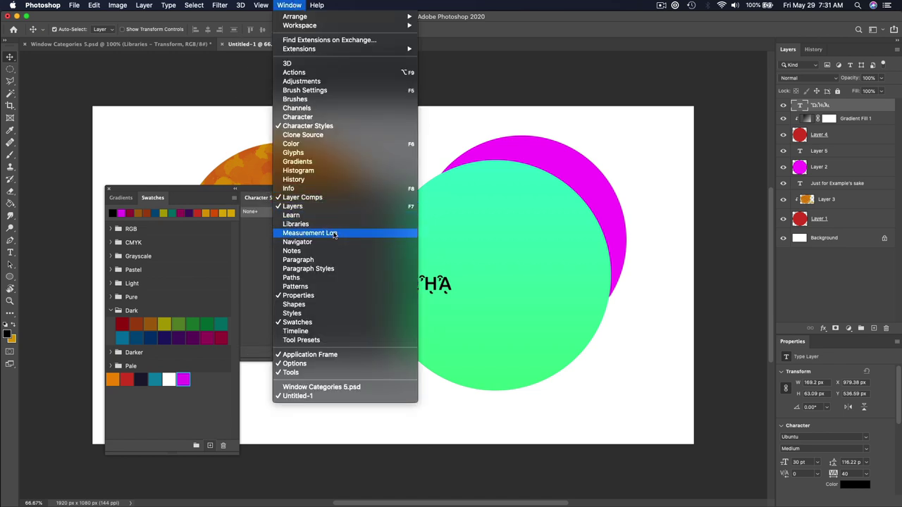
click(334, 269)
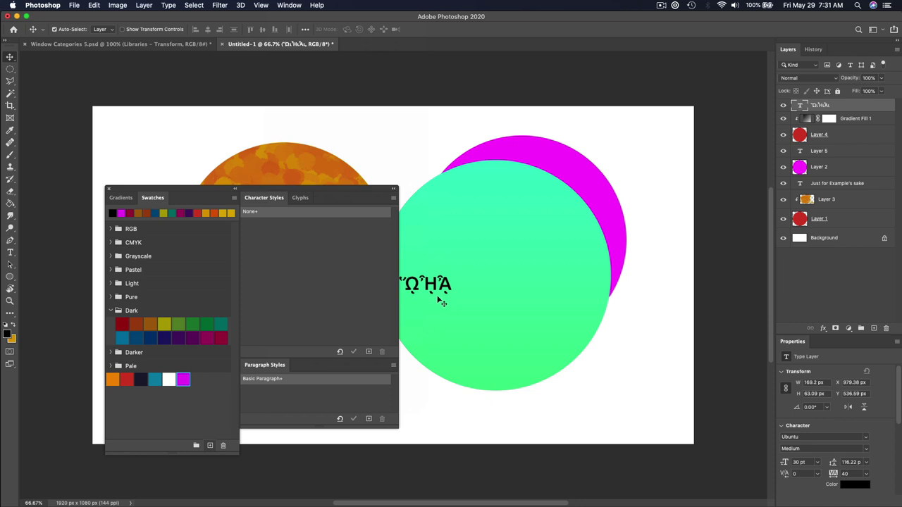
Move the floating panels down off the "Just for Example's sake" text and bring that text layer to the front
drag(338, 185, 341, 247)
click(350, 191)
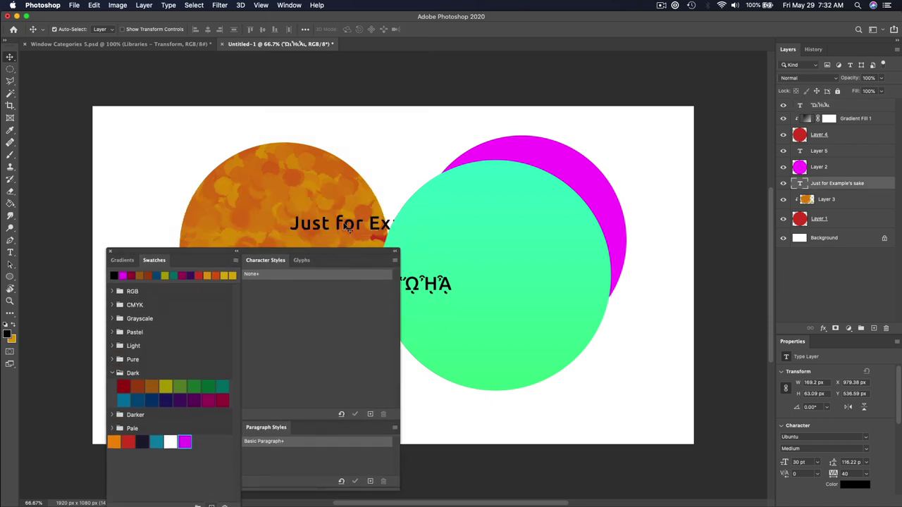
key(super+shift+bracketright)
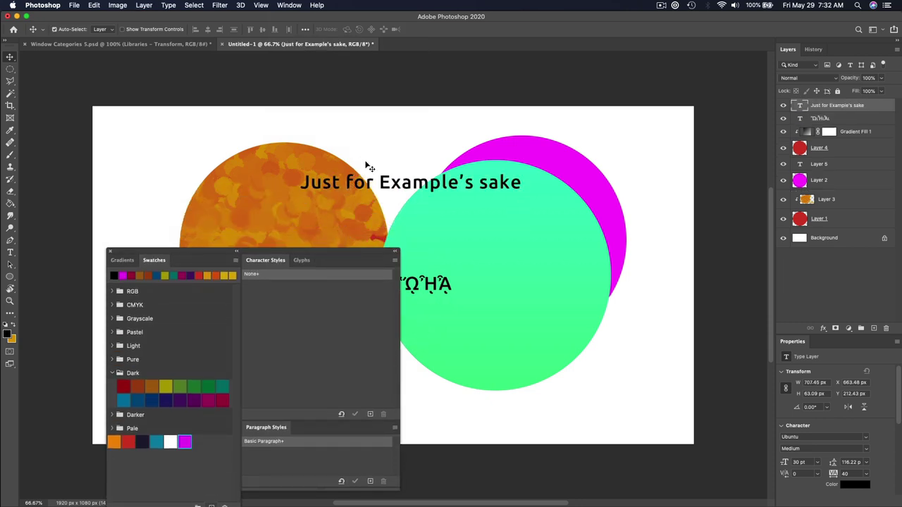
Move the "Just for Example's sake" text over the green and magenta circles and duplicate it five times below itself
drag(379, 186, 513, 206)
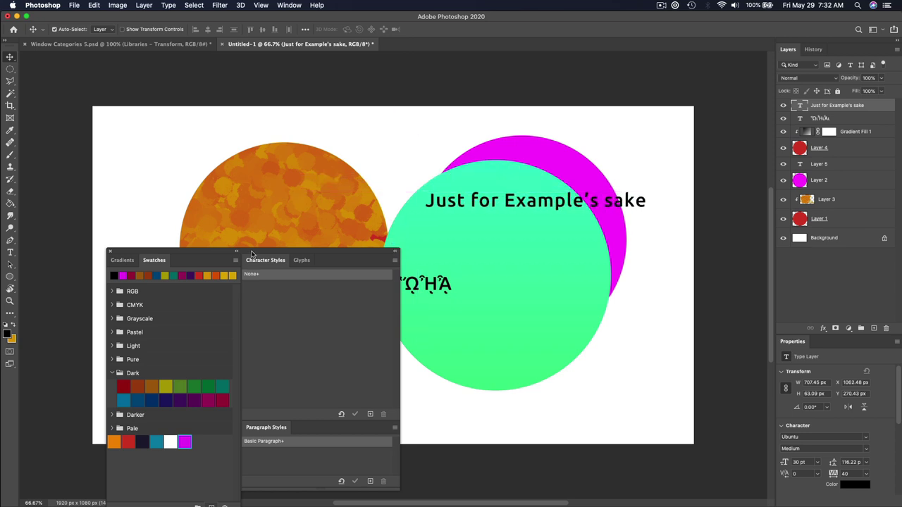
drag(254, 252, 225, 139)
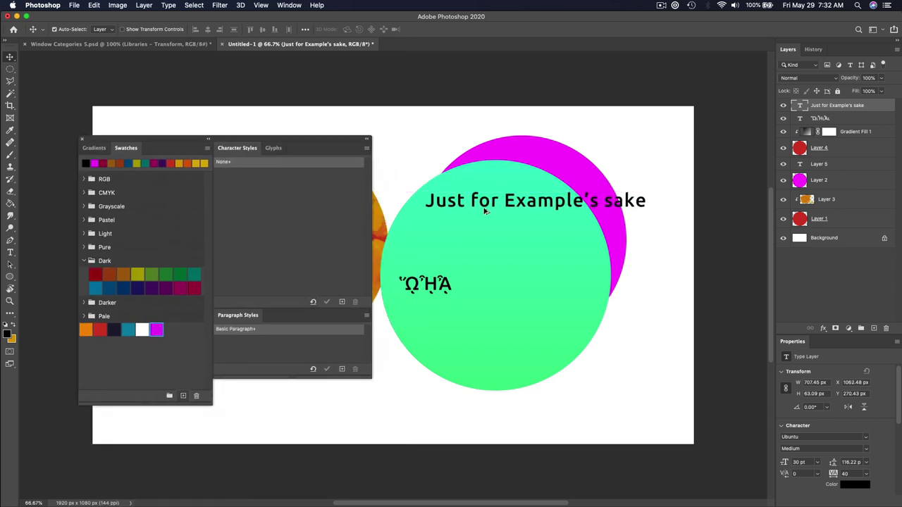
drag(485, 210, 482, 341)
Format the topmost "Just for Example's sake" line in the Metal Lord font, colour 0000ff, at 18 pt
key(t)
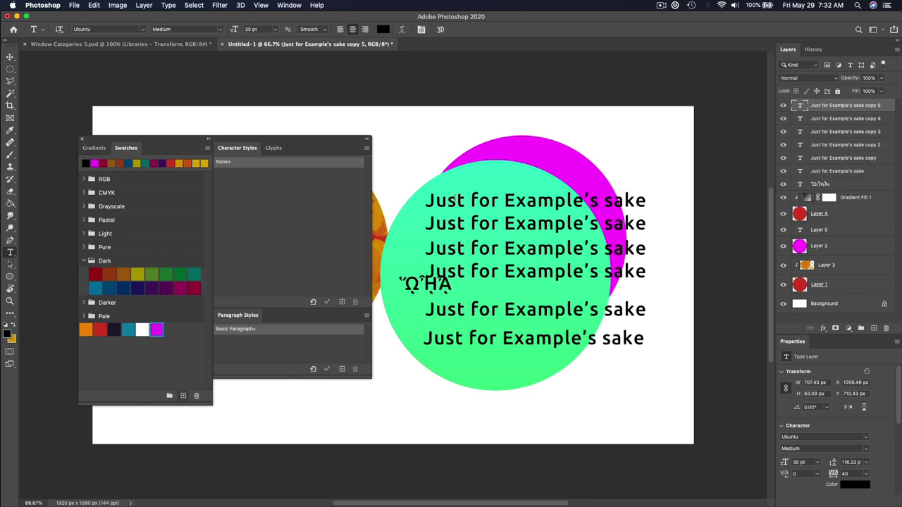
triple_click(455, 198)
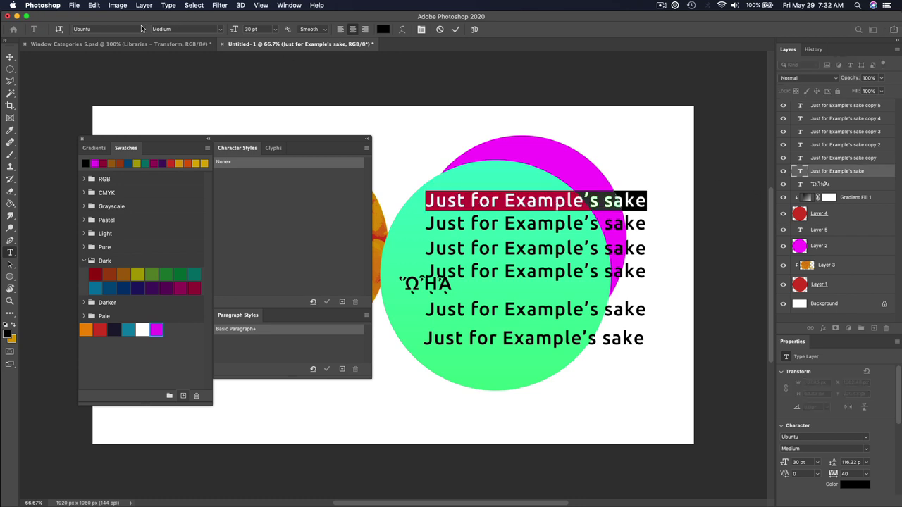
click(141, 29)
click(148, 68)
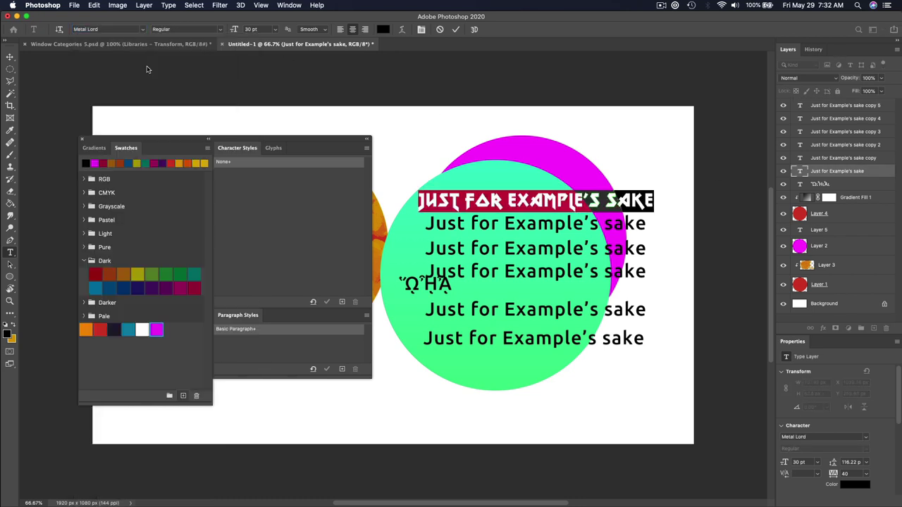
click(380, 29)
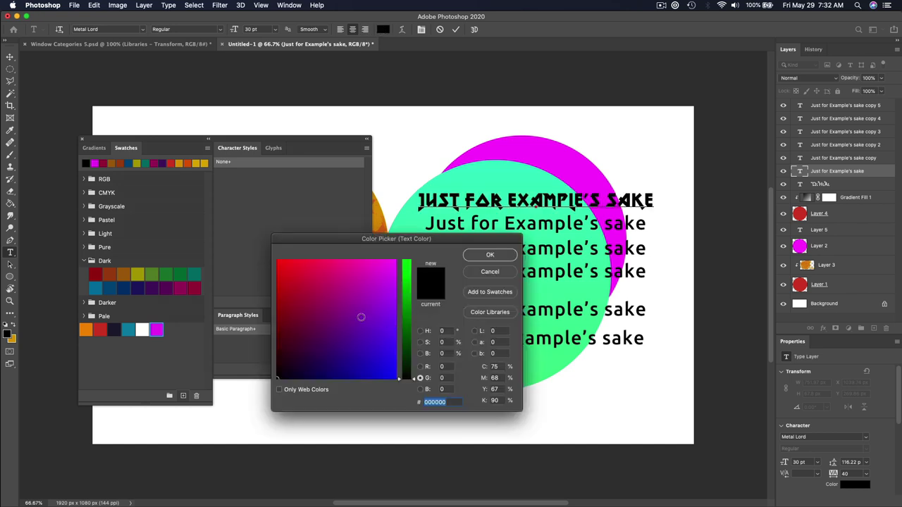
click(398, 378)
click(487, 255)
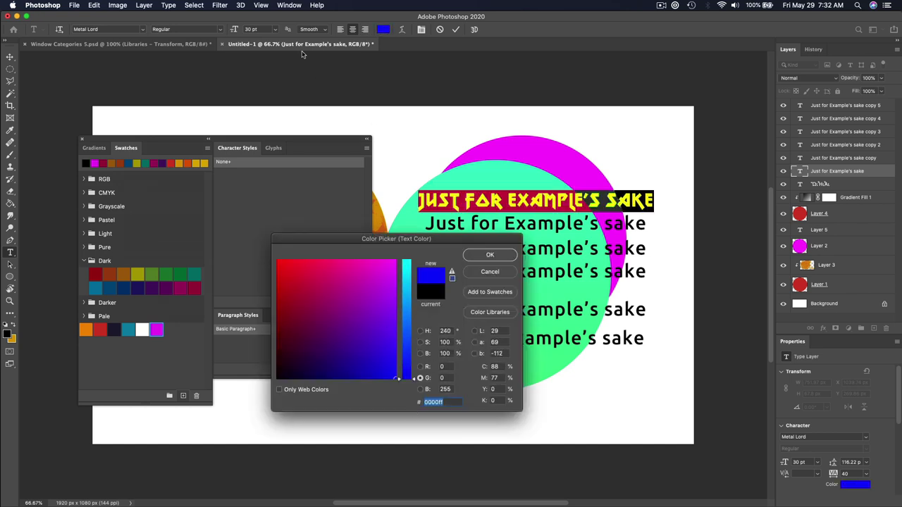
click(275, 29)
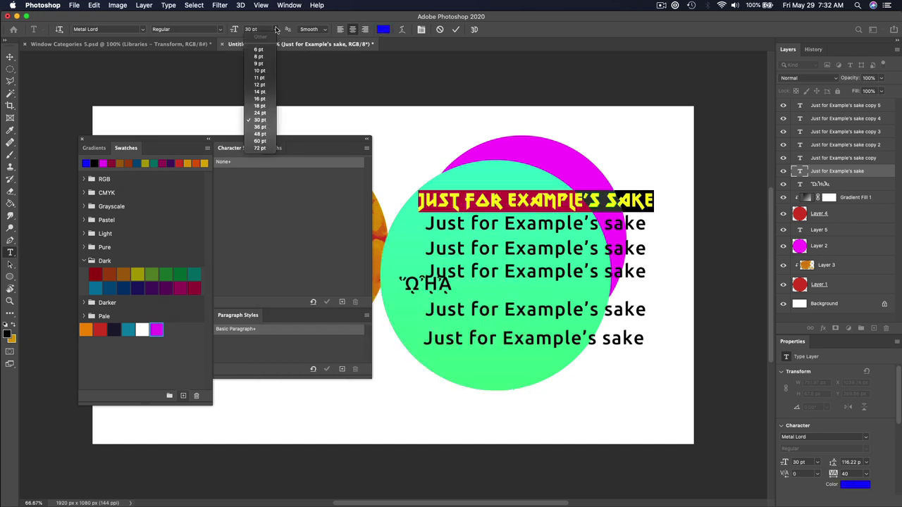
click(259, 106)
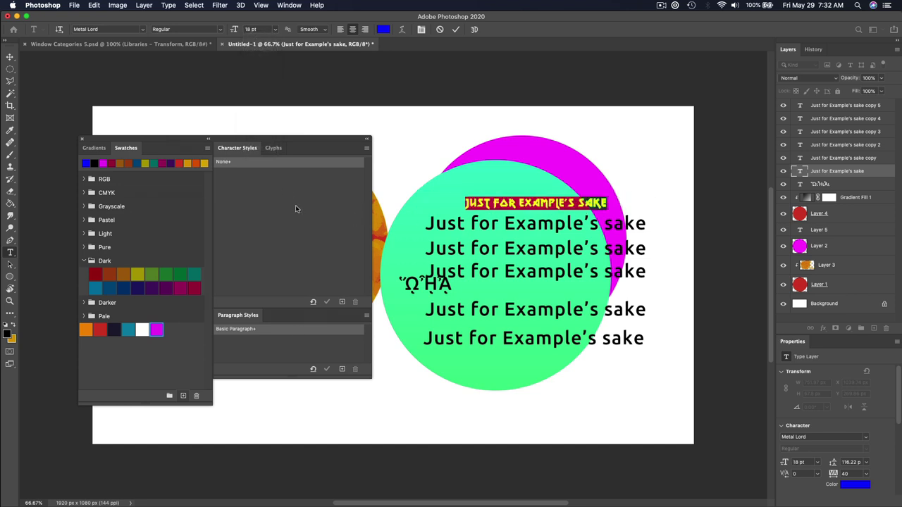
Create a character style from the formatted line and name it "Blue Metal"
click(342, 302)
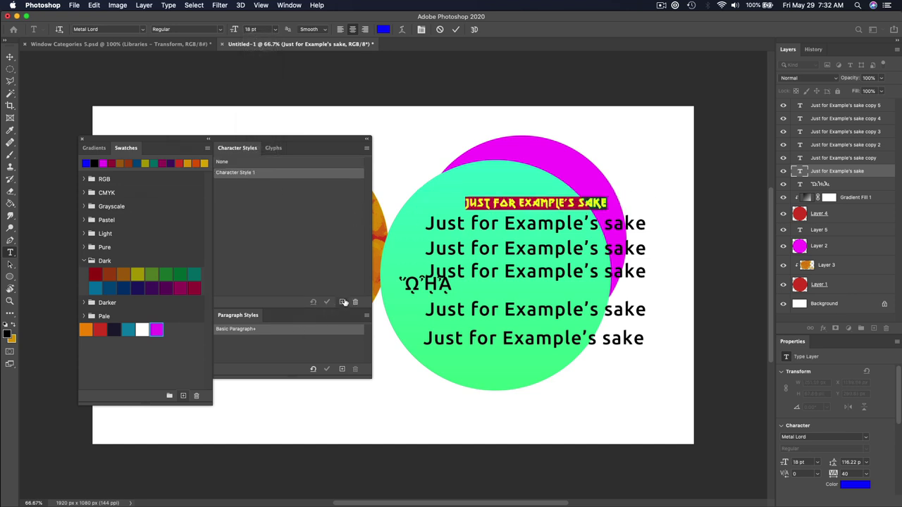
double_click(242, 171)
text(Blue Metal)
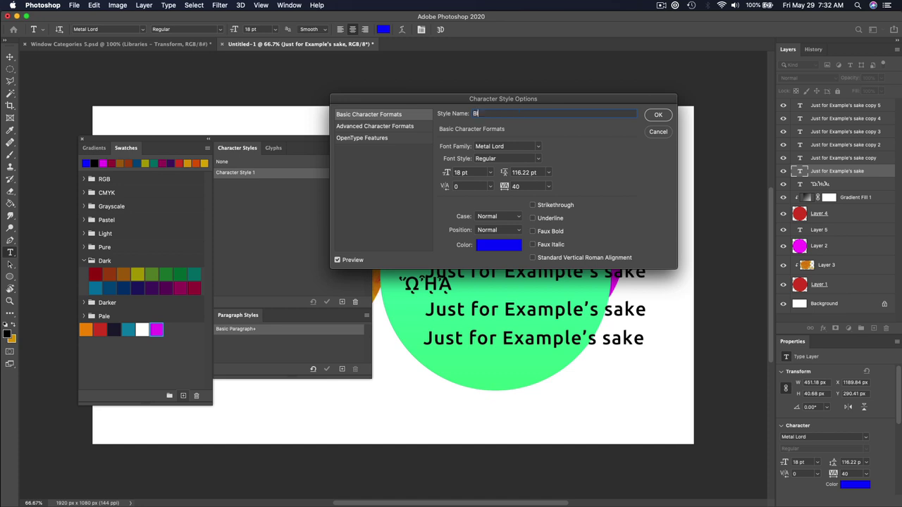
click(658, 115)
Clear the second line's character overrides and apply the Blue Metal style to the second and third text lines
key(v)
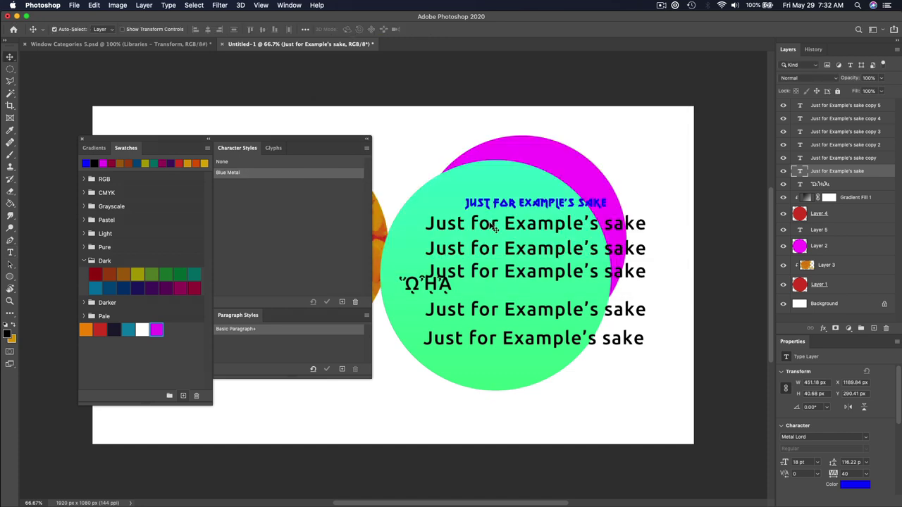
click(494, 225)
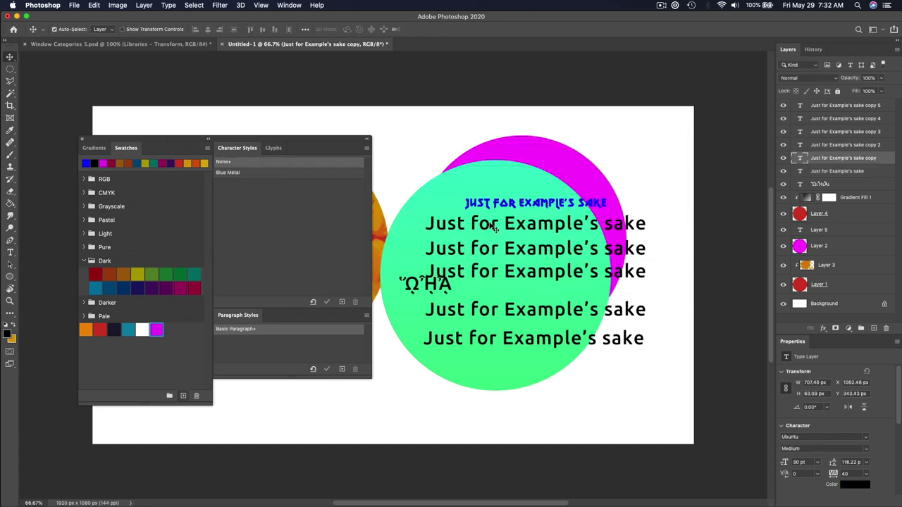
click(313, 303)
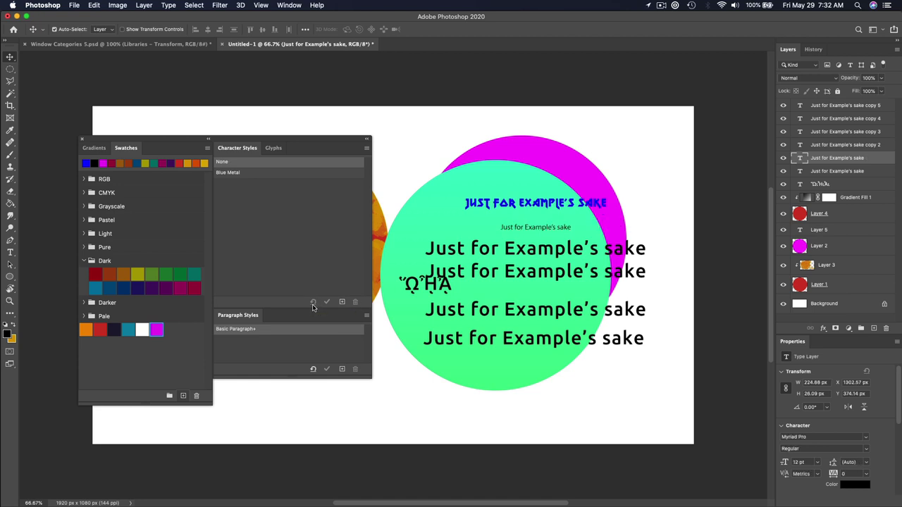
click(314, 177)
click(475, 259)
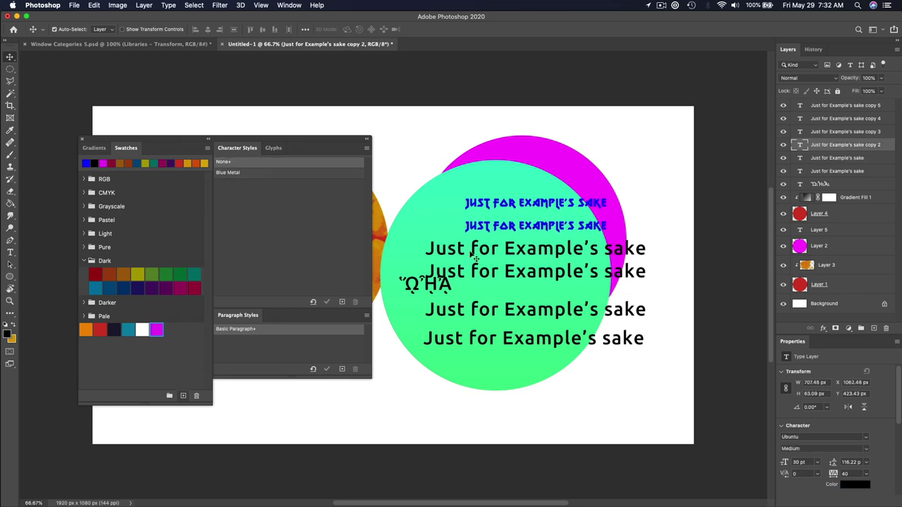
click(267, 174)
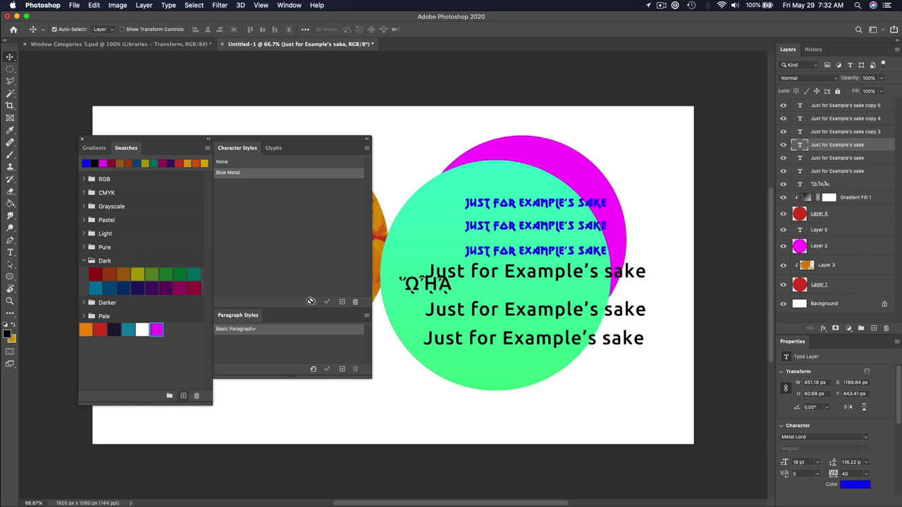
Recolour the topmost text line to ff0000 and redefine the Blue Metal character style with that change
key(t)
click(504, 202)
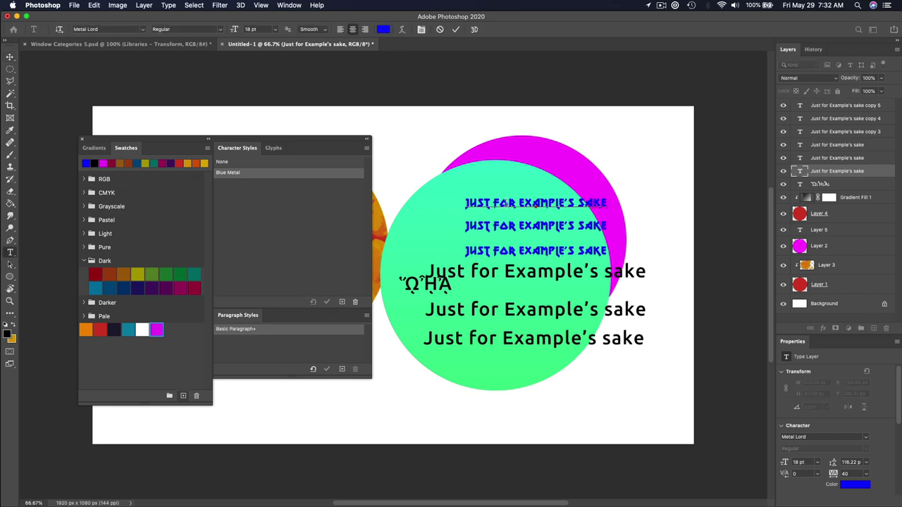
key(super+a)
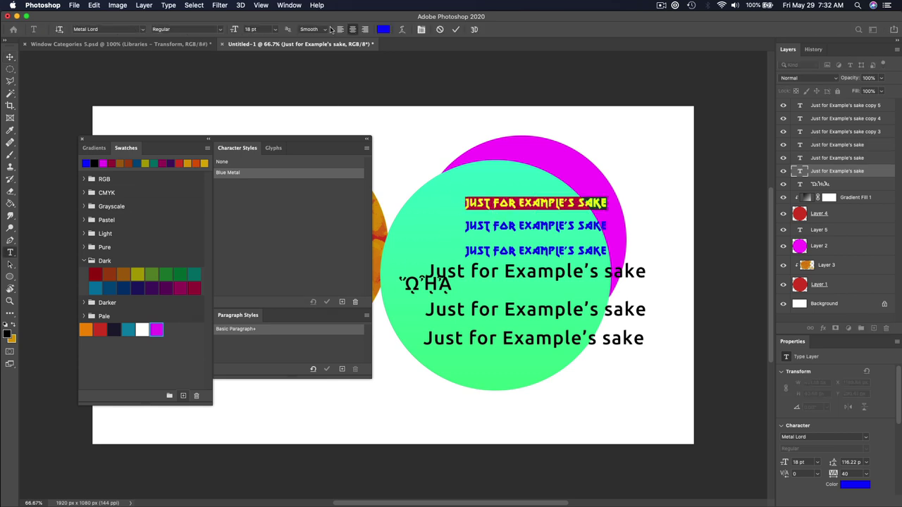
click(383, 29)
text(ff0000)
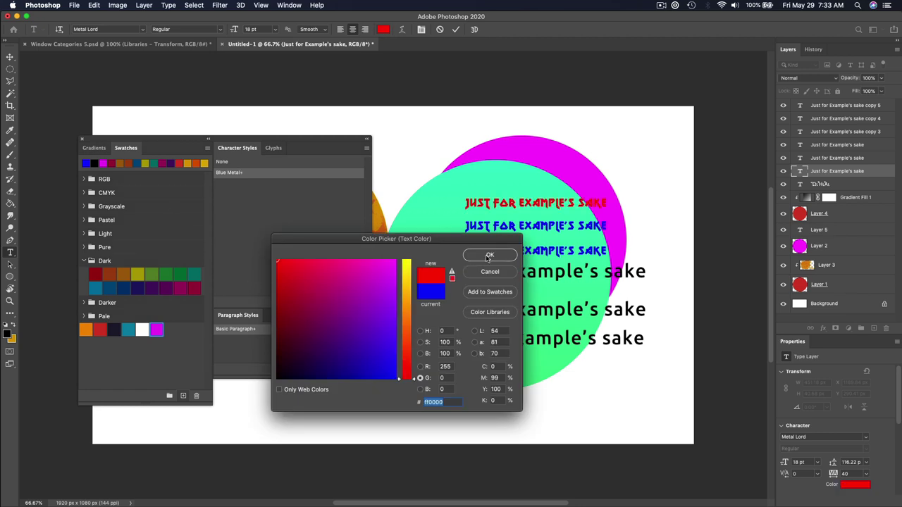
click(488, 257)
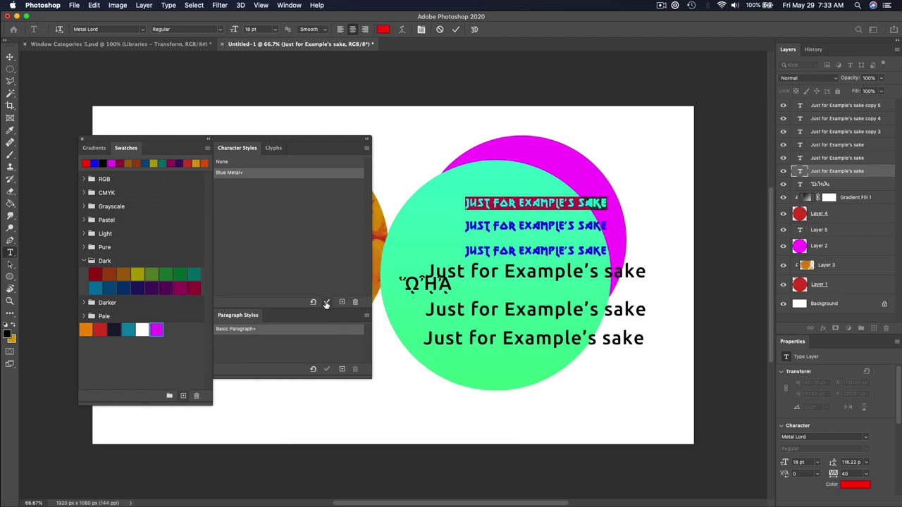
click(327, 302)
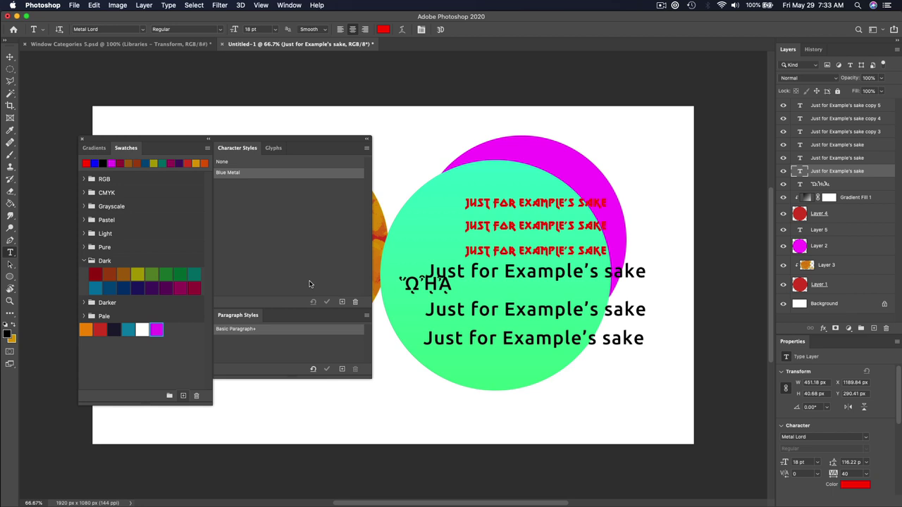
Delete the three text lines that use the Blue Metal style
key(v)
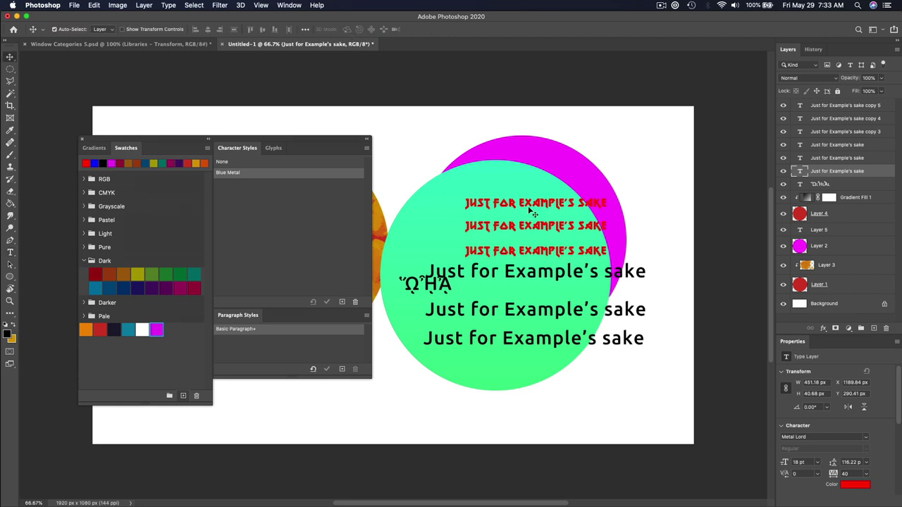
shift+click(531, 226)
shift+click(530, 259)
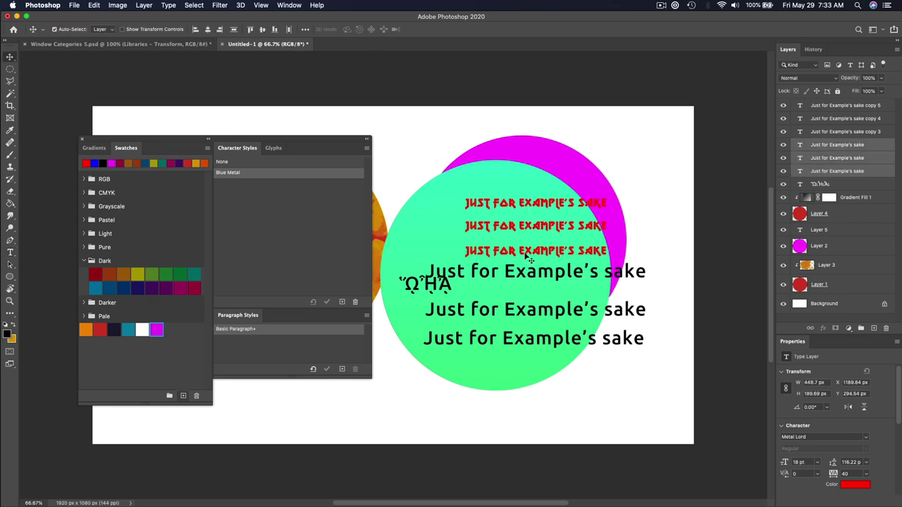
key(Delete)
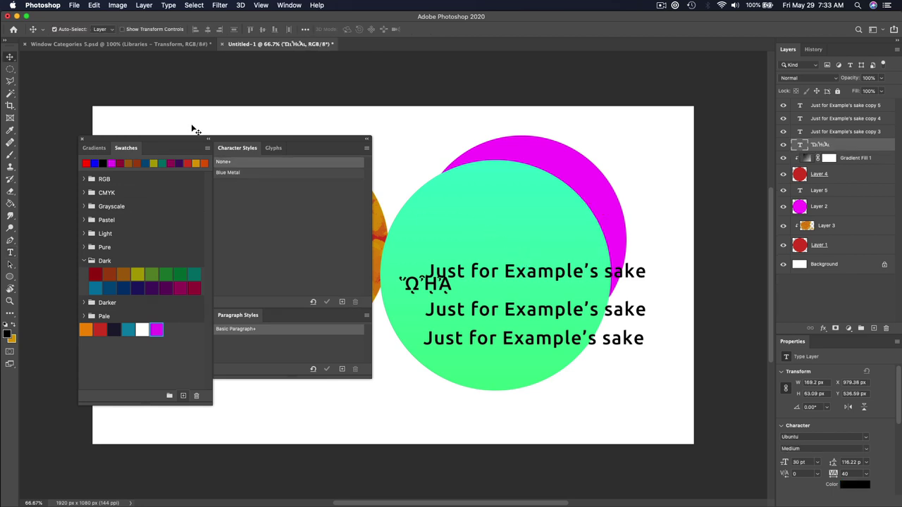
Close the floating library panels and slide the Libraries cover off the Brushes entry in the Window Categories 5.psd chart
click(82, 139)
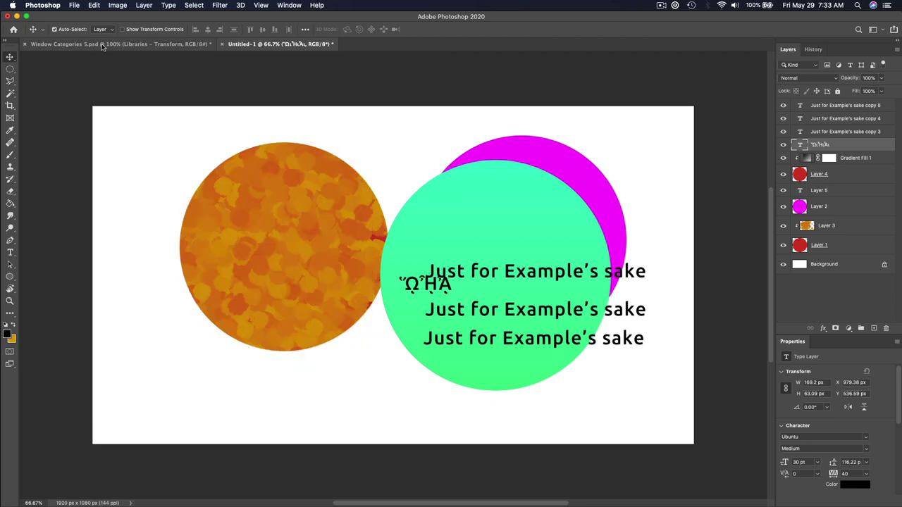
click(106, 44)
drag(505, 318, 609, 319)
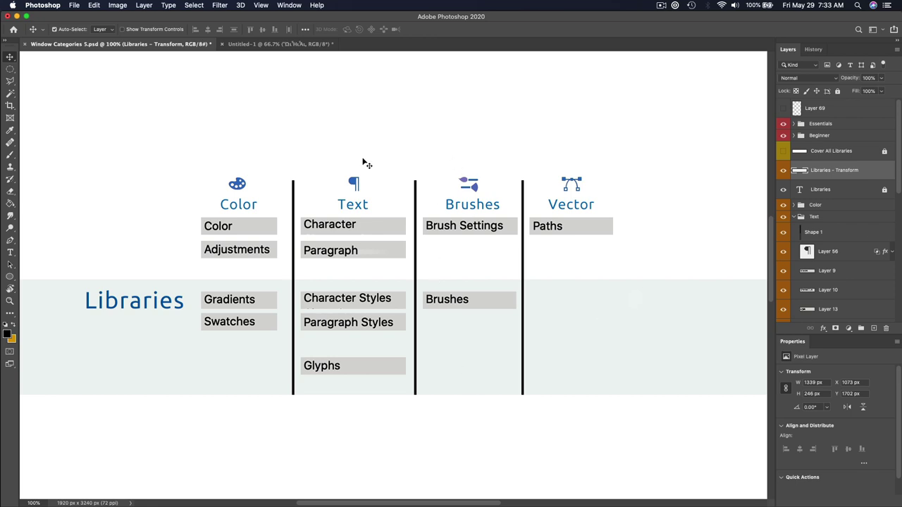
Add a new layer above the glyph text in the Untitled-1 document and try a freehand brush stroke, undoing it
click(297, 44)
key(super+shift+n)
key(Return)
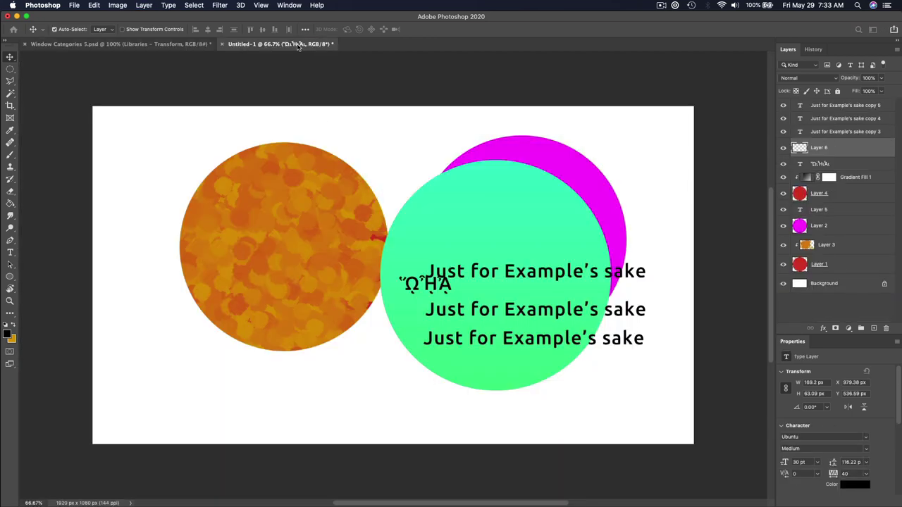
key(b)
mouse_move(244, 119)
mouse_down()
mouse_move(409, 219)
mouse_move(461, 349)
mouse_move(387, 385)
mouse_move(274, 307)
mouse_move(331, 134)
mouse_move(396, 177)
mouse_up()
key(super+z)
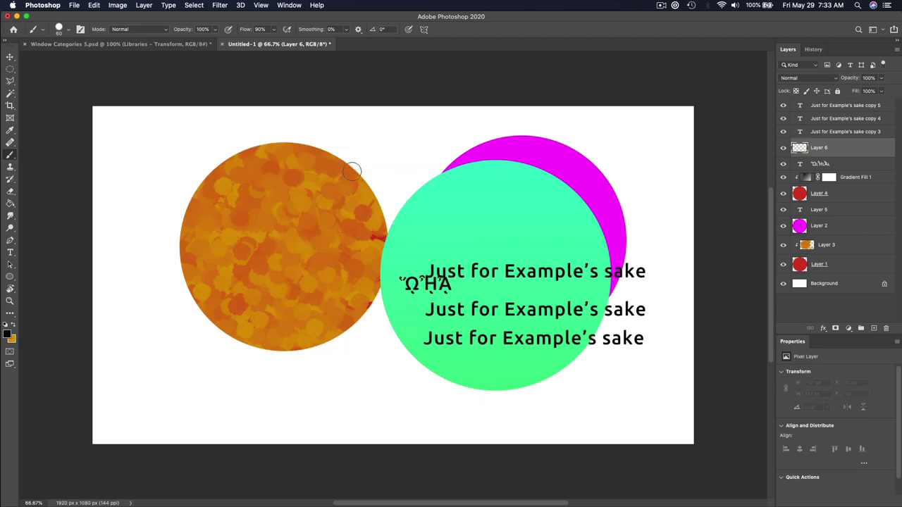
Show the Brush Settings and Brushes panels, undoing a trial stroke, and collapse the other library panels to icons
click(80, 29)
drag(451, 107, 239, 310)
key(super+z)
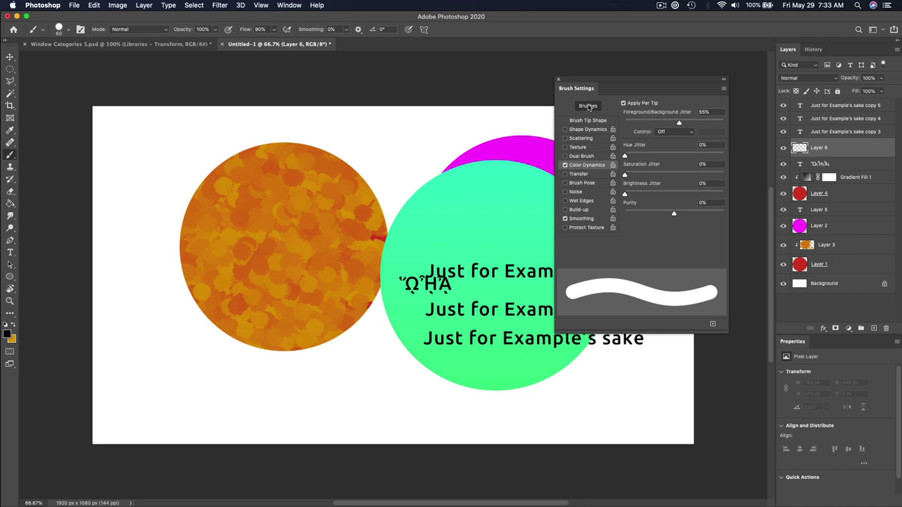
click(588, 107)
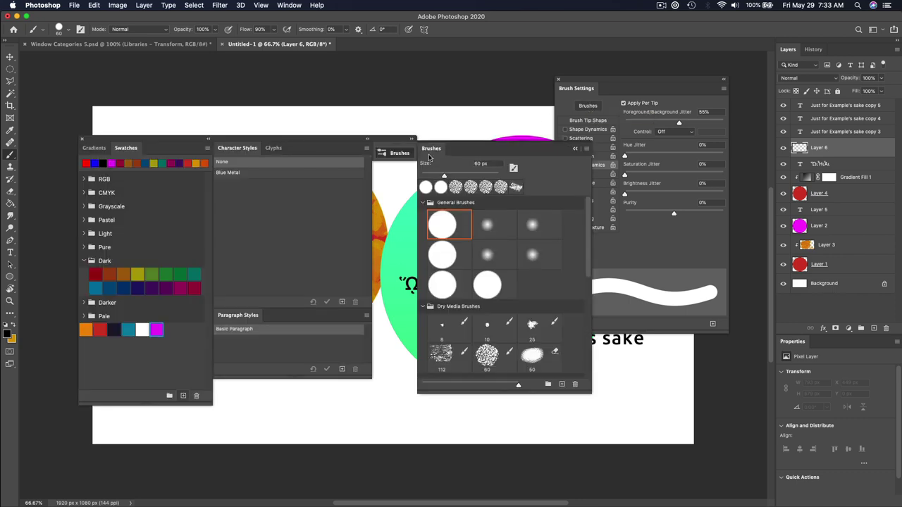
click(368, 139)
Paint long black strokes between the circles with the 60 px and 112 px dry media brushes and erase gaps with the 50 px dry media eraser
drag(430, 127, 317, 436)
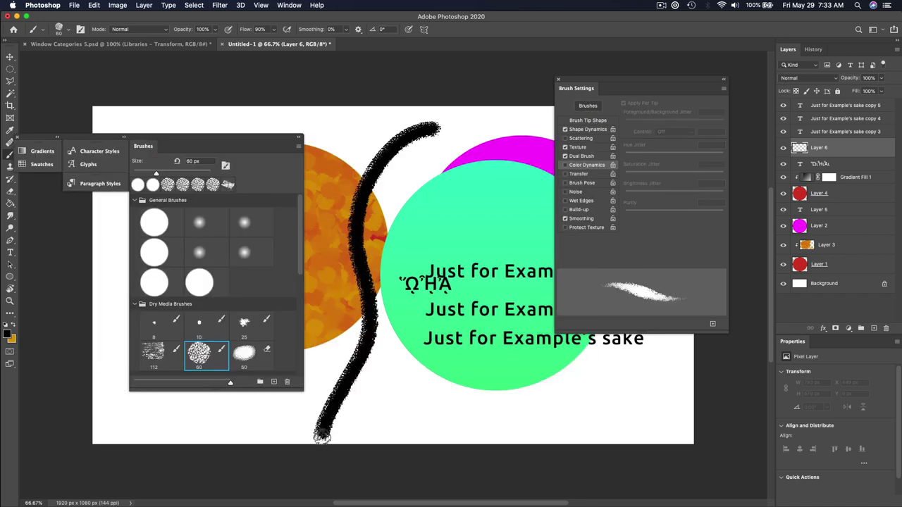
click(154, 351)
mouse_move(474, 117)
mouse_down()
mouse_move(407, 213)
mouse_move(398, 444)
mouse_up()
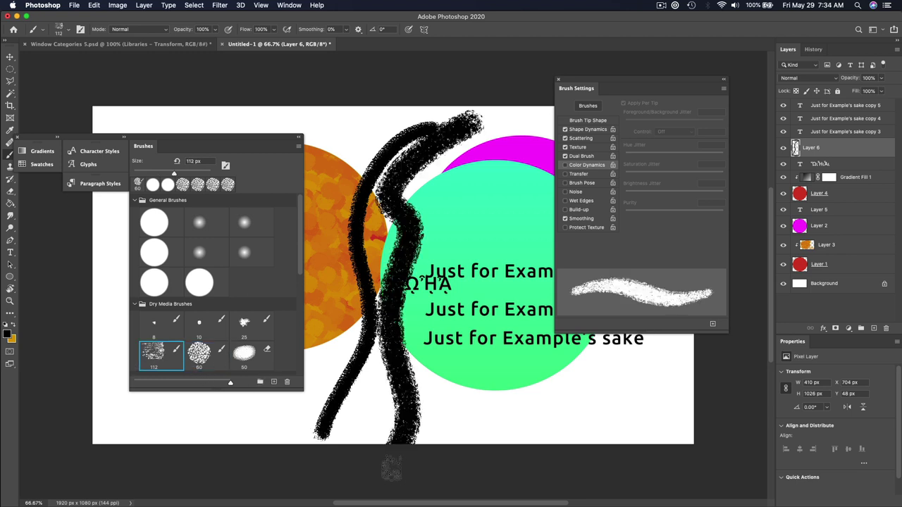
click(244, 352)
drag(368, 169, 425, 158)
drag(398, 261, 369, 326)
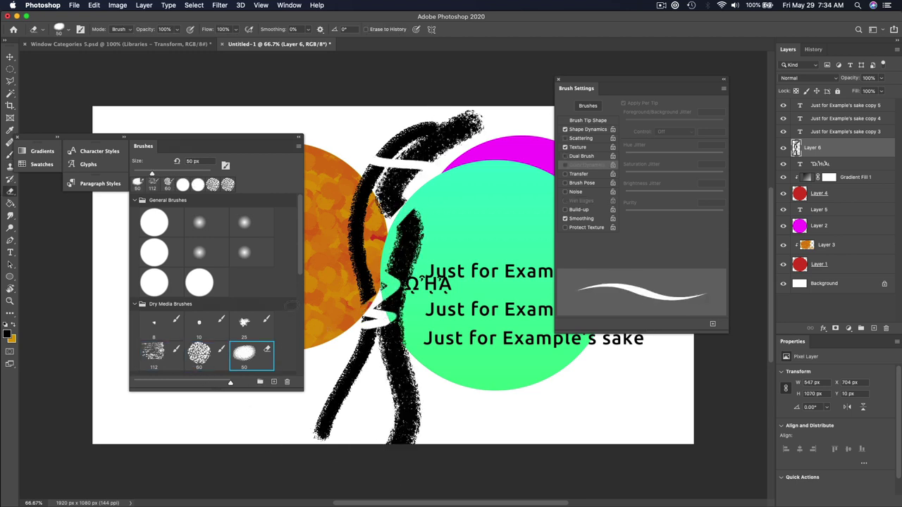
Paint another long freehand stroke between the circles with a hard round brush from General Brushes
click(158, 255)
key(b)
mouse_move(451, 124)
mouse_down()
mouse_move(380, 127)
mouse_move(343, 202)
mouse_move(374, 394)
mouse_up()
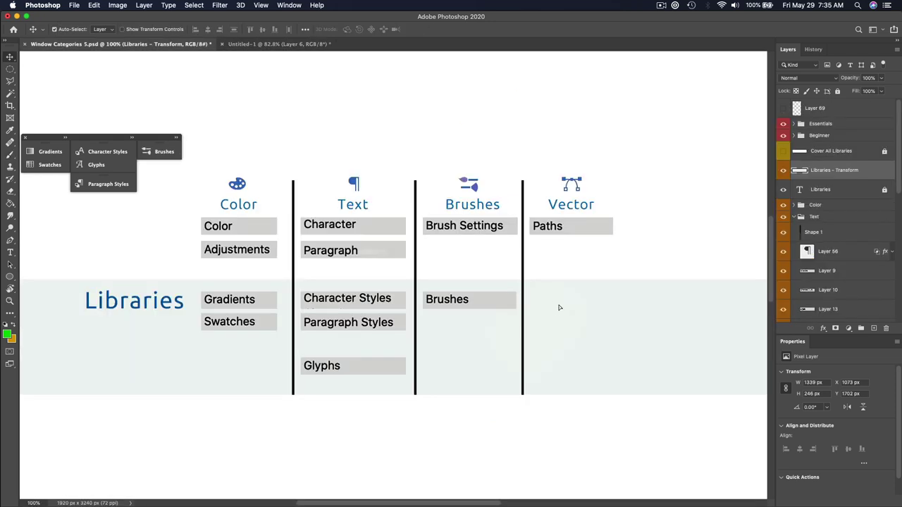
Shift the Libraries – Transform cover to uncover the Vector column's entry and show the Shapes panel in the Untitled-1 document
drag(557, 306, 658, 308)
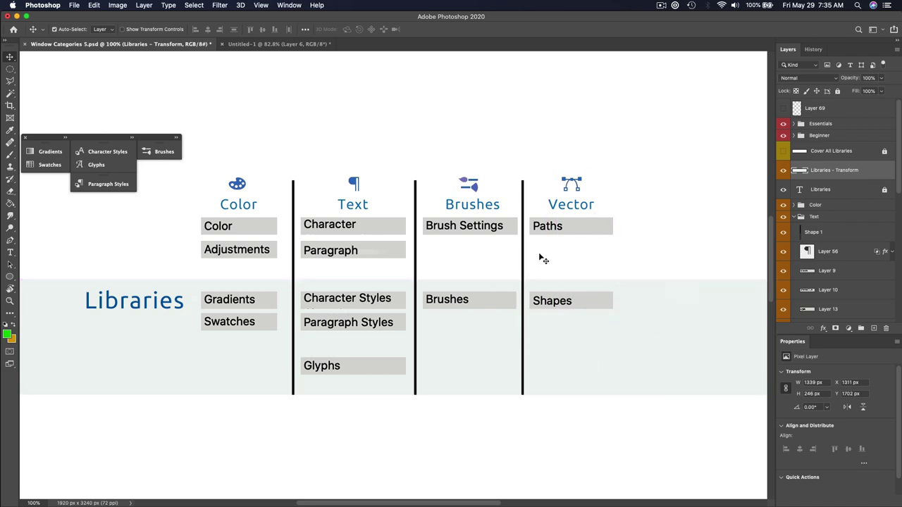
click(259, 44)
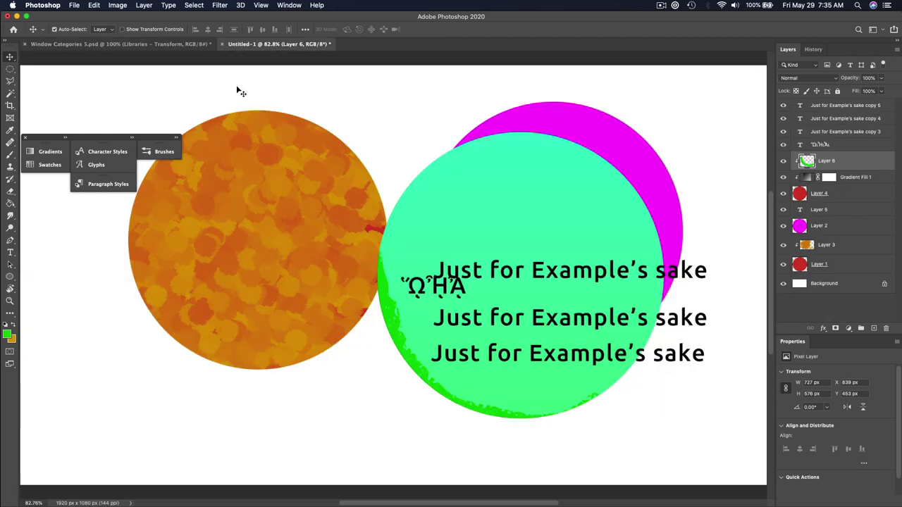
click(288, 5)
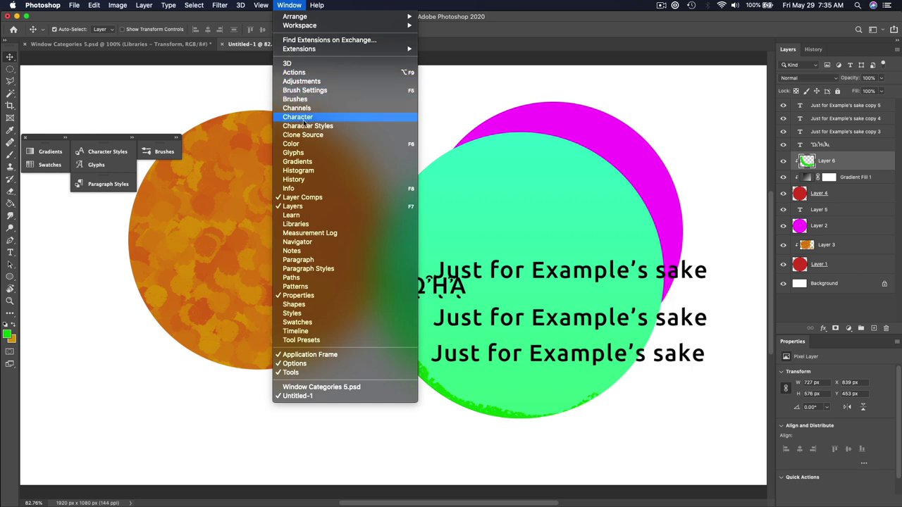
click(299, 304)
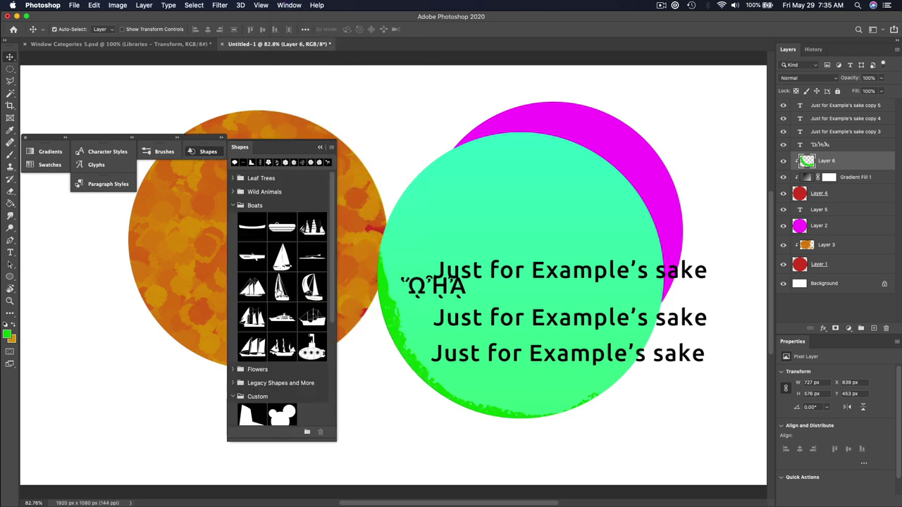
Place a black sailboat from the Boats shapes over the orange circle, and move the library panel group aside, collapsed to icons
click(5, 324)
drag(284, 284, 348, 240)
key(Return)
drag(208, 225, 212, 250)
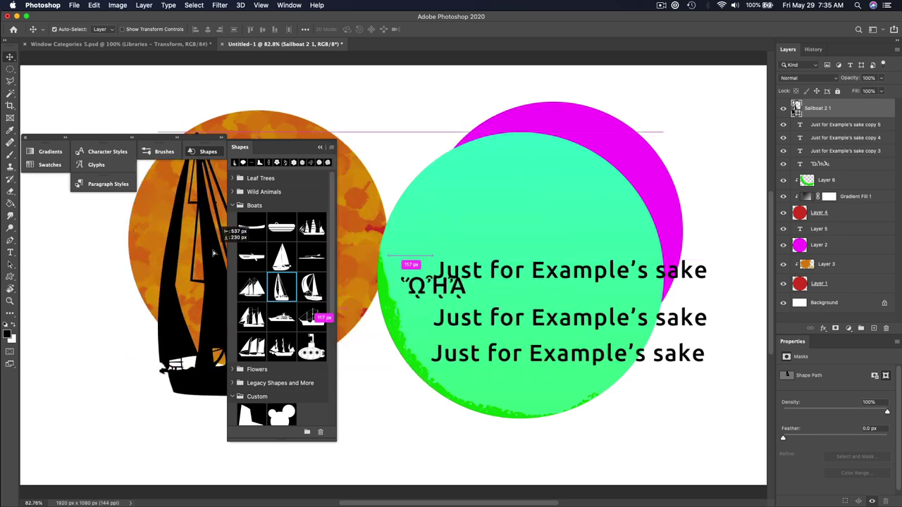
drag(198, 140, 611, 165)
drag(216, 320, 226, 318)
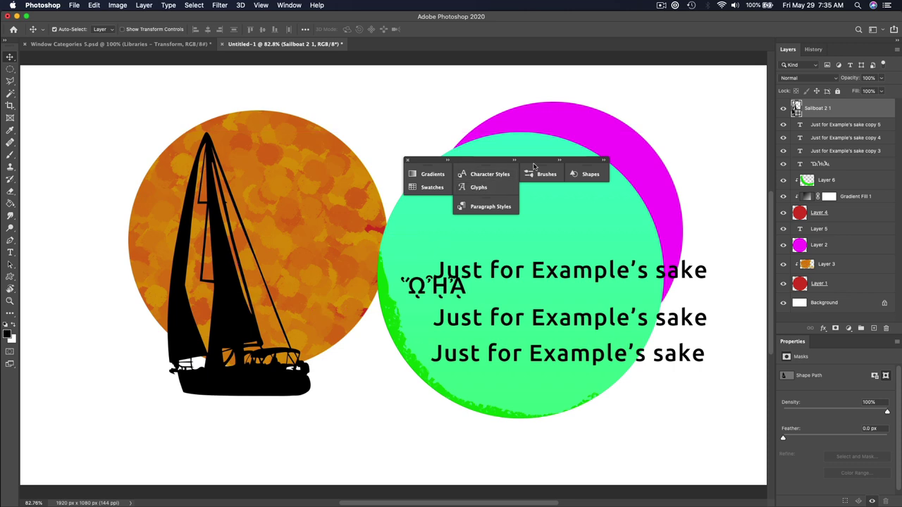
key(a)
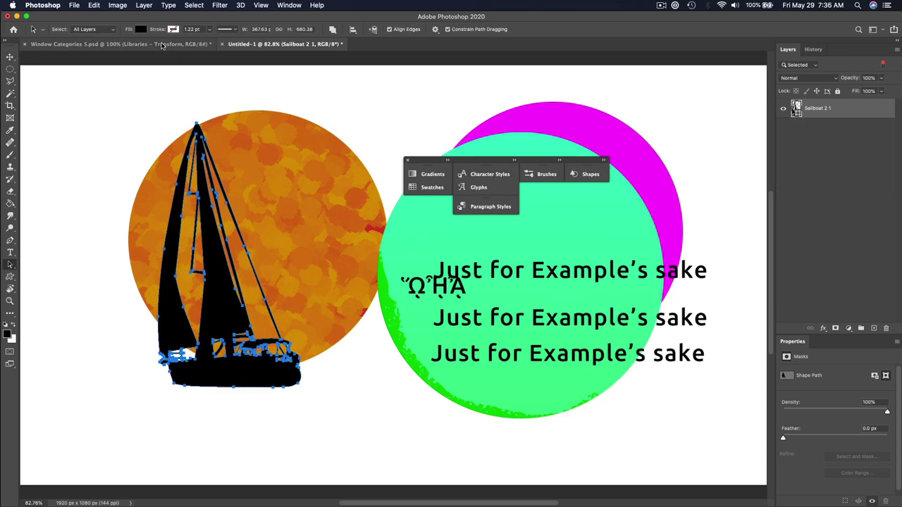
In Window Categories 5.psd, park the library panel group above the chart and set the Libraries – Transform cover's X to 1730 px
click(164, 45)
drag(486, 159, 97, 104)
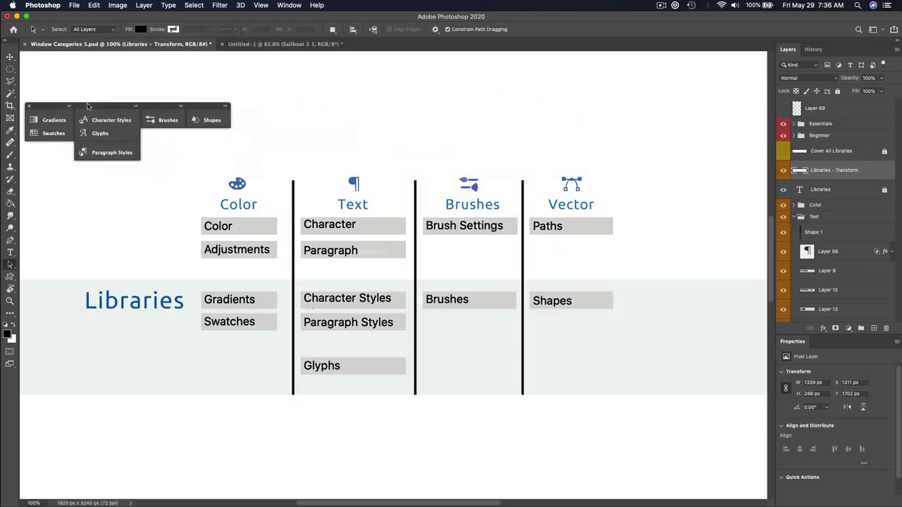
text(1730)
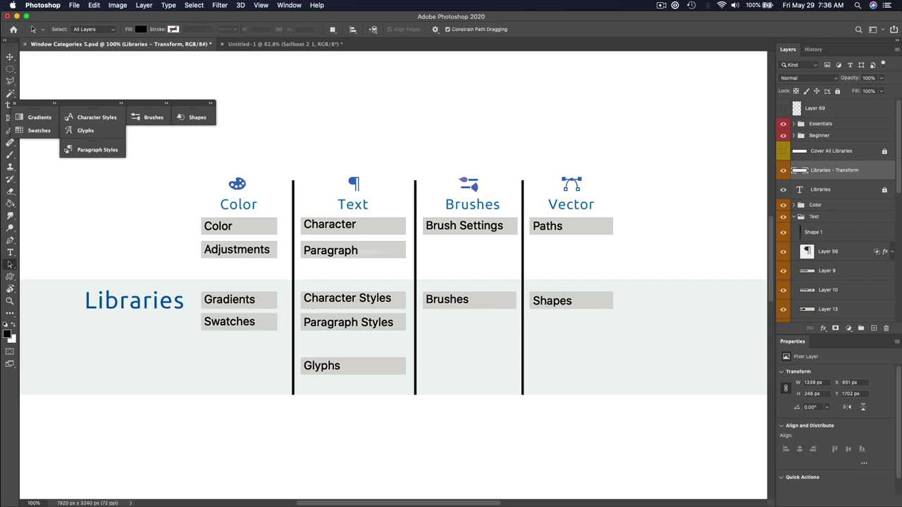
key(Return)
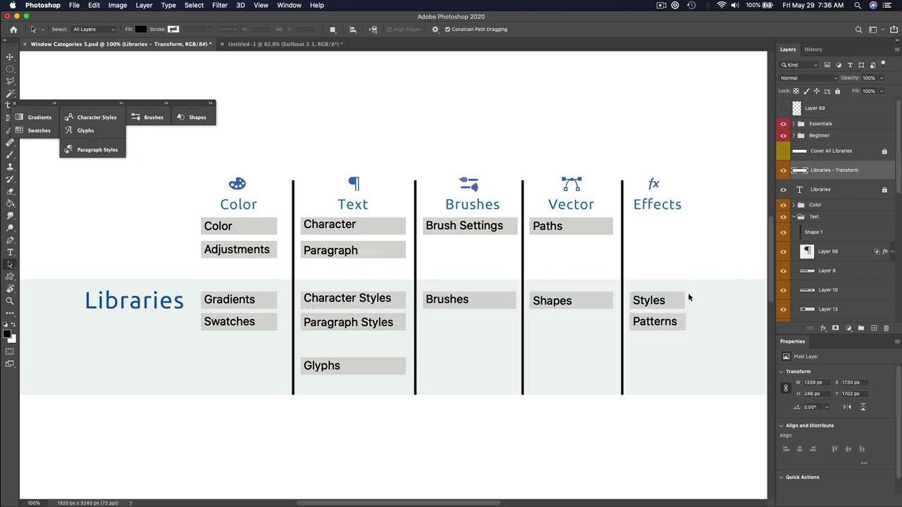
In the Untitled-1 document, bring the magenta circle in front of the green one at about X 953 px and show the Patterns panel
click(295, 45)
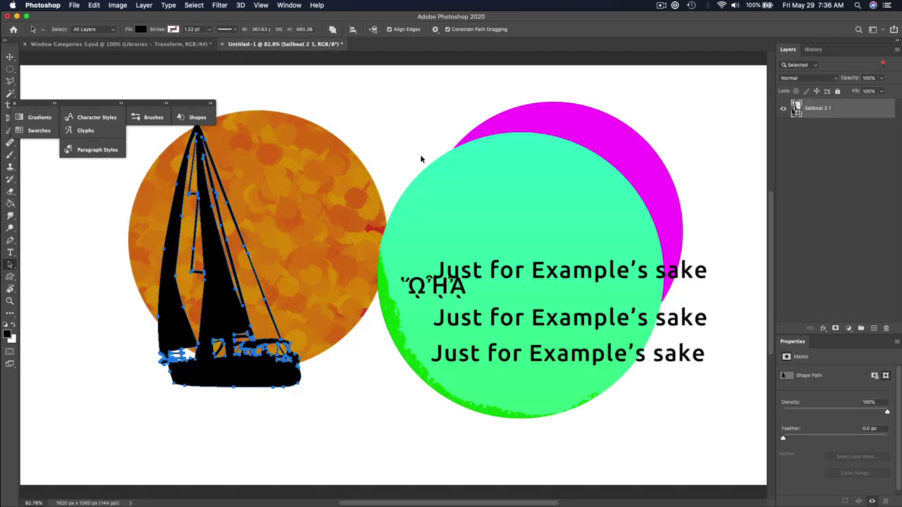
key(v)
drag(598, 148, 562, 145)
click(282, 5)
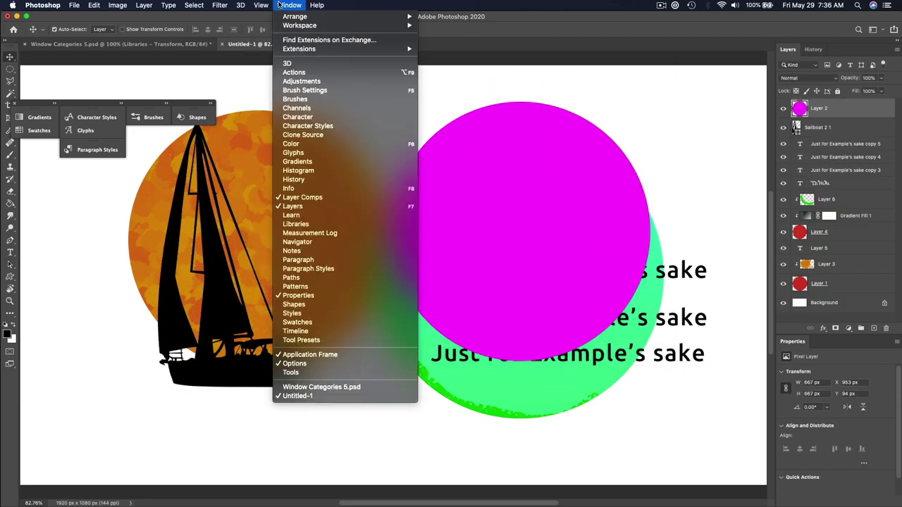
click(362, 286)
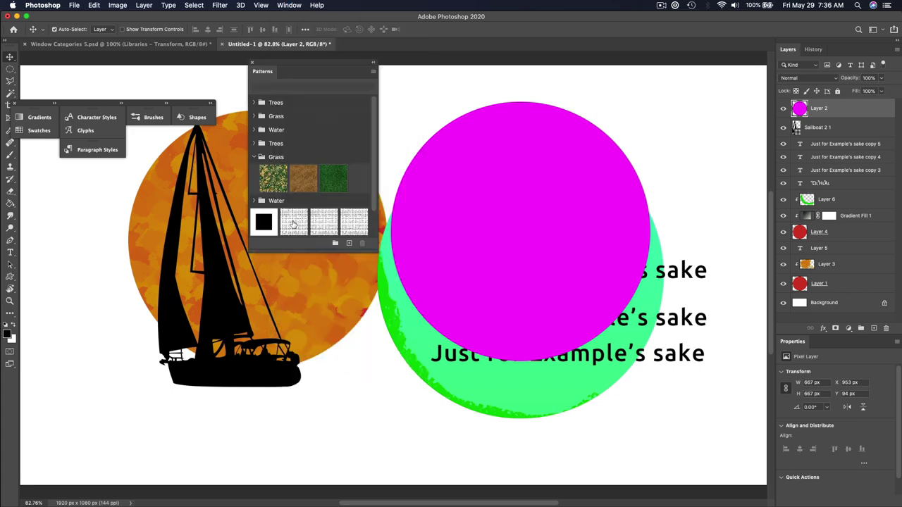
Fill the magenta circle with the black dot pattern, blend it with Lighten and shift the dots slightly within the circle
drag(292, 222, 536, 196)
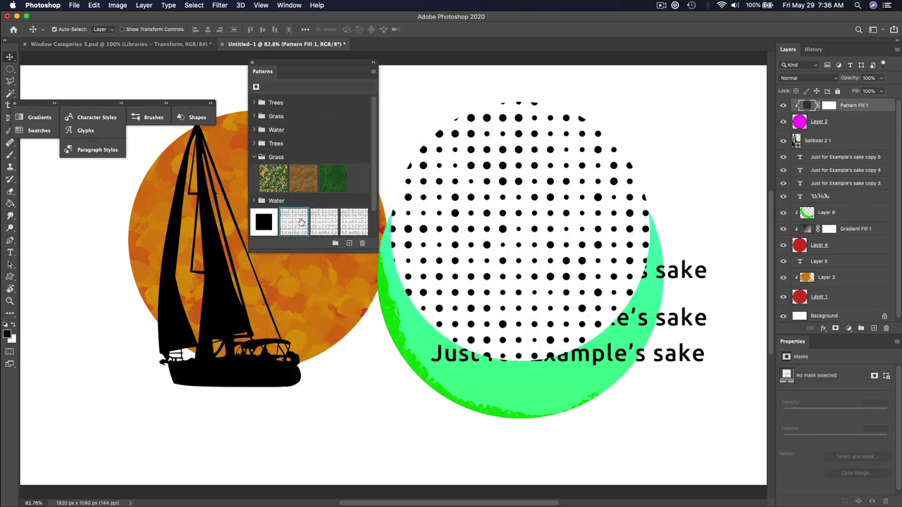
click(824, 79)
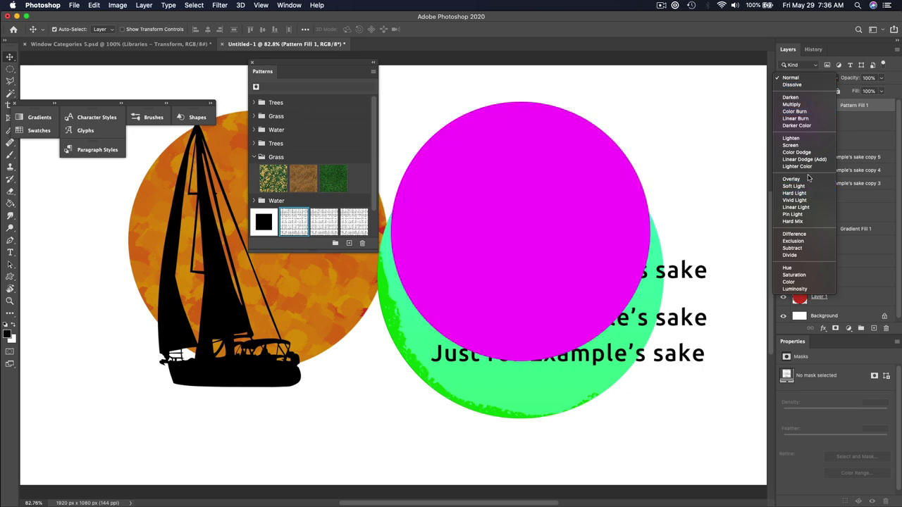
click(791, 138)
drag(517, 176, 543, 137)
click(111, 7)
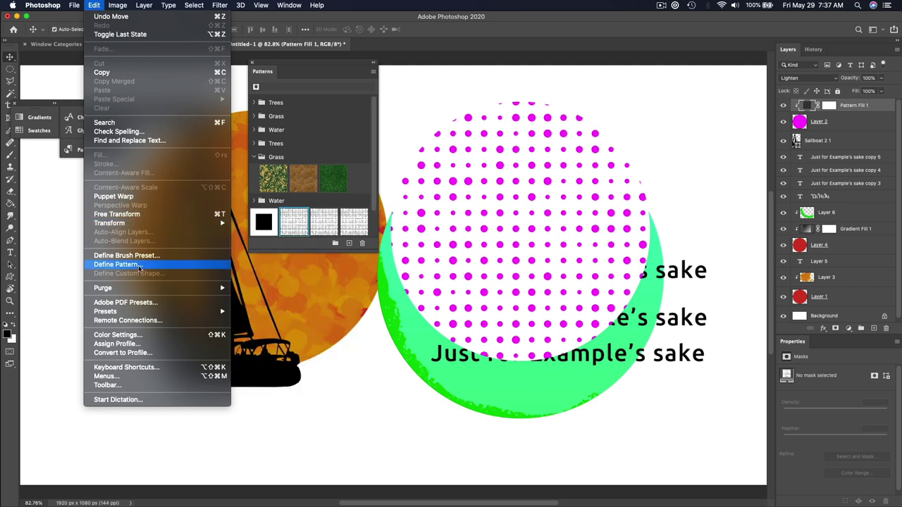
click(98, 5)
Replace the Patterns panel with the Styles panel docked beside Shapes, and undo the pattern fill on the magenta circle
click(289, 5)
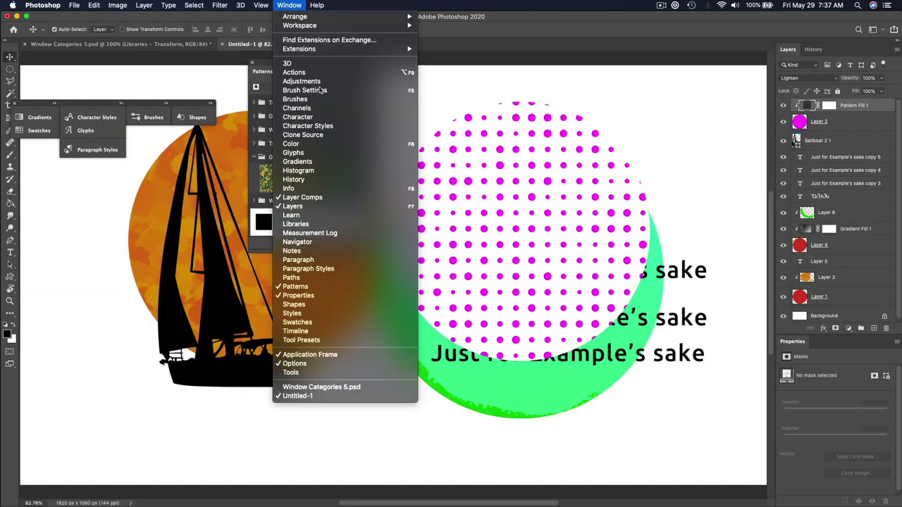
click(344, 314)
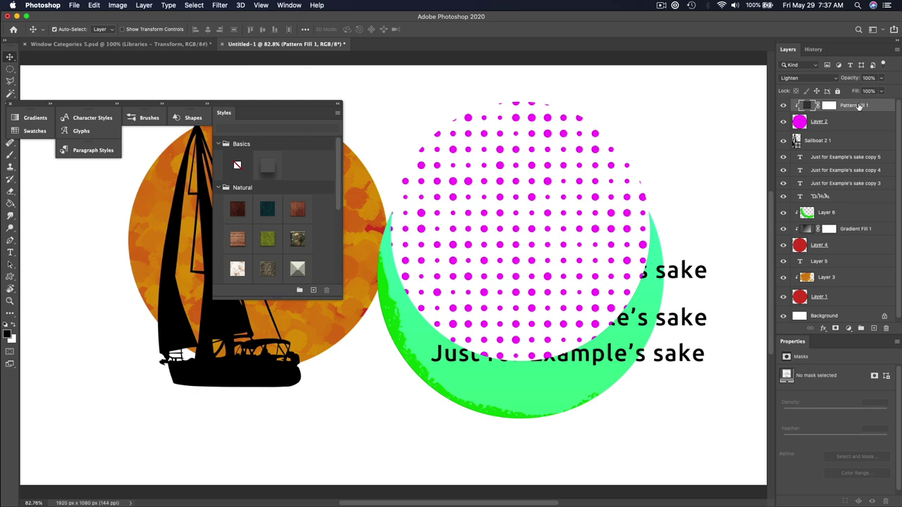
click(848, 328)
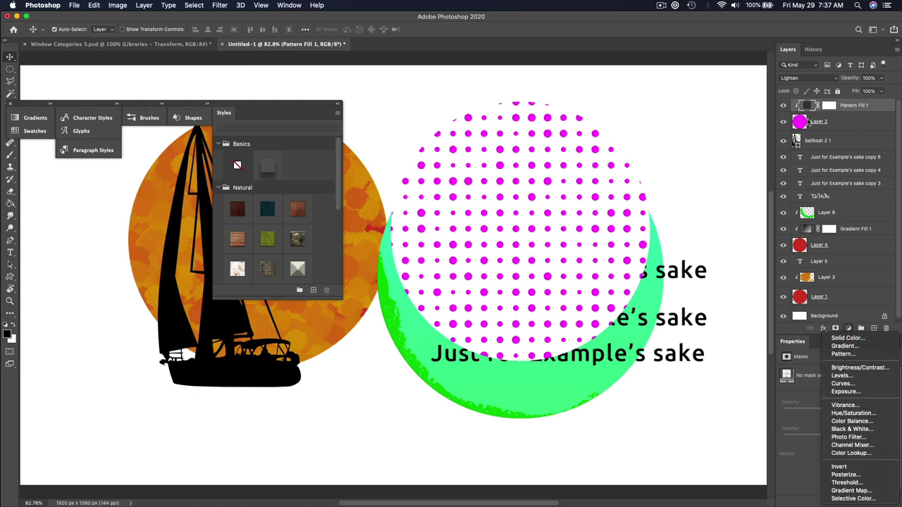
click(863, 111)
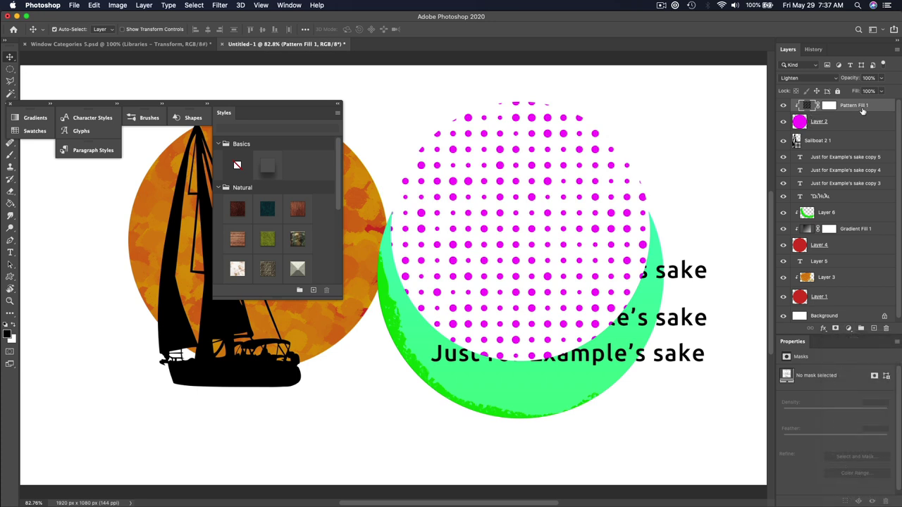
key(super+z)
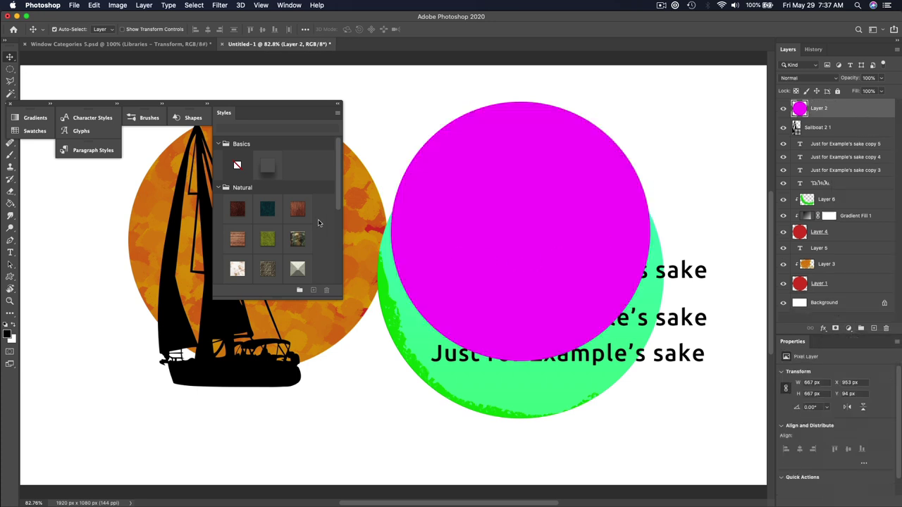
Try Inner Glow, Gradient Overlay, Pattern Overlay and both Drop Shadow effects on the magenta circle, and discard them
double_click(872, 108)
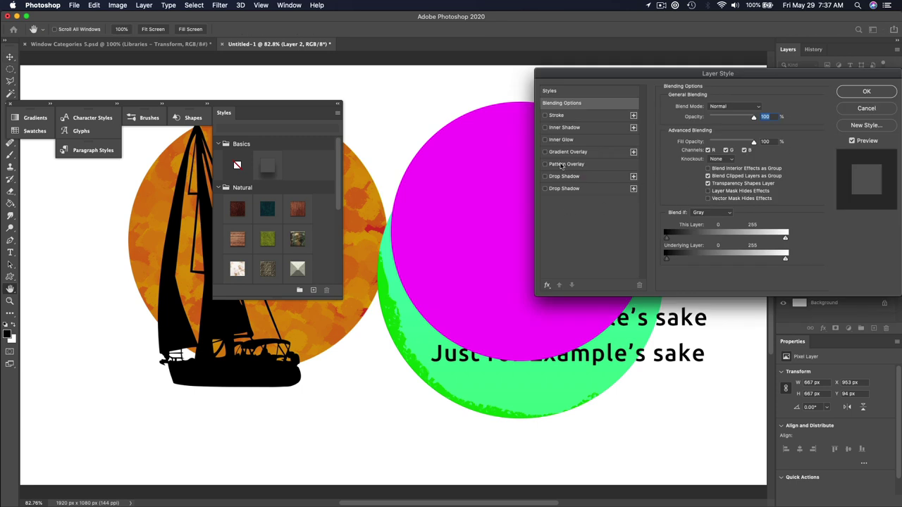
click(564, 152)
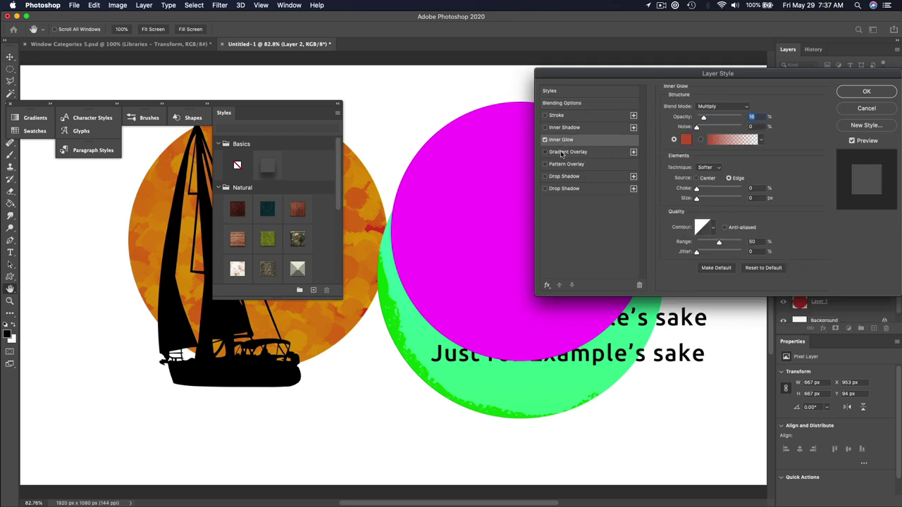
click(562, 140)
click(563, 176)
drag(582, 73, 705, 91)
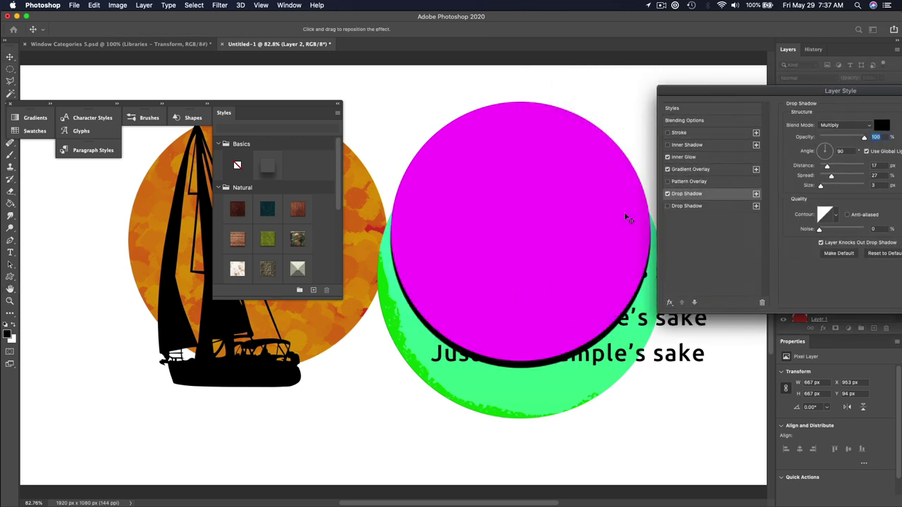
click(673, 207)
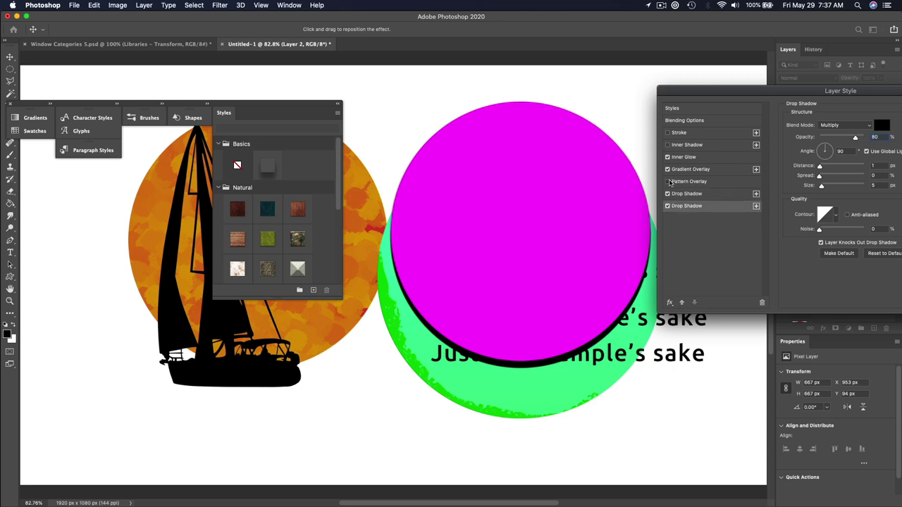
click(668, 181)
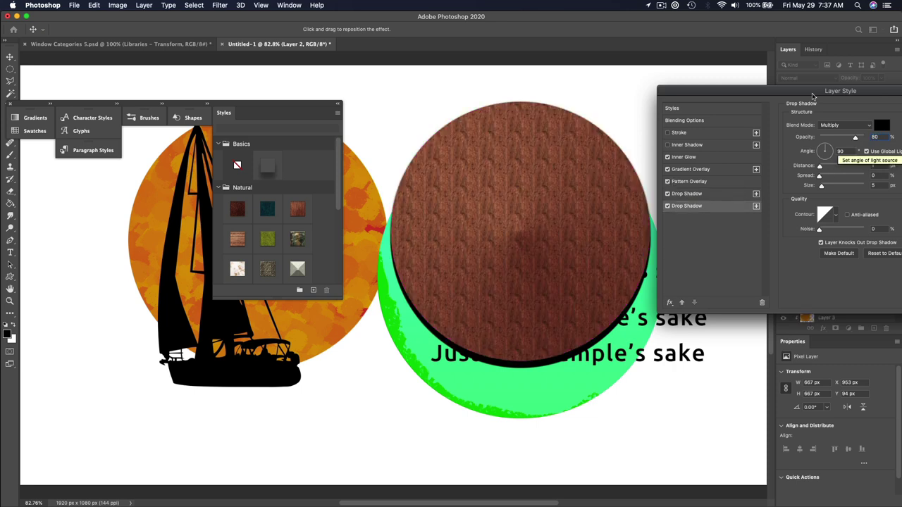
drag(813, 91, 682, 114)
click(842, 155)
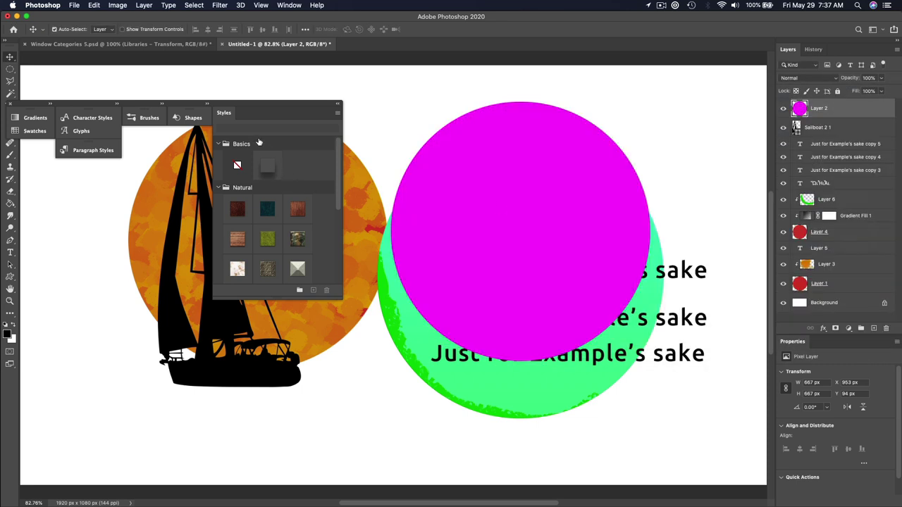
Apply the horizontal wood plank style from the Natural group to the magenta circle, keep its layer effects and collapse the Styles panel
click(236, 240)
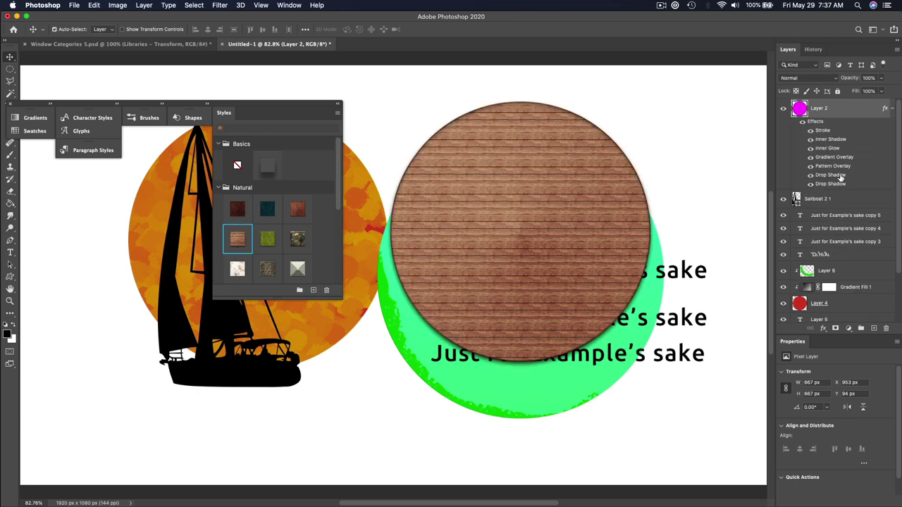
double_click(851, 117)
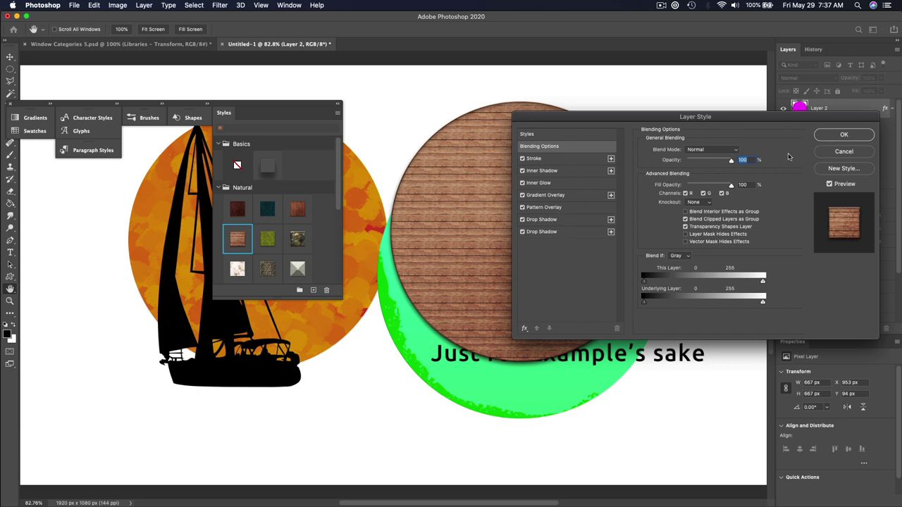
click(843, 135)
click(339, 107)
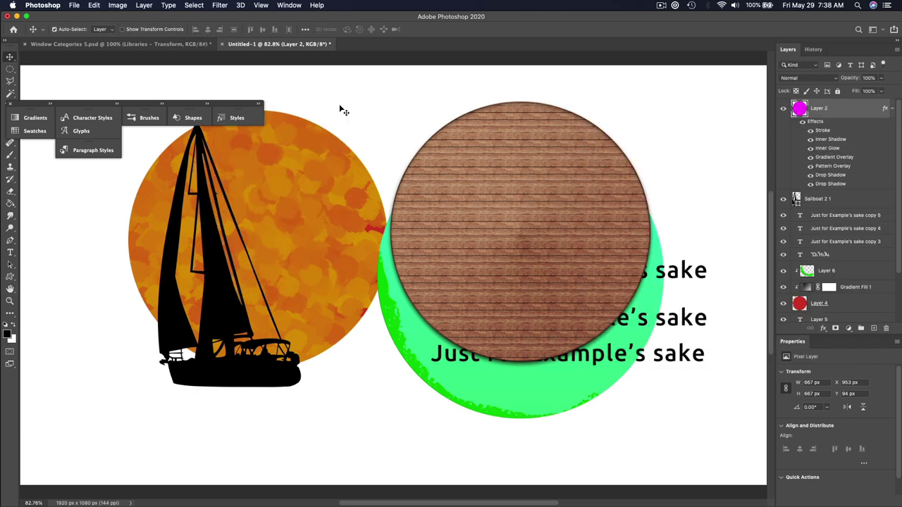
Delete the Greek glyph text and move the wooden circle over the lower part of the green one, to about X 1233, Y 289 px
drag(545, 177, 608, 159)
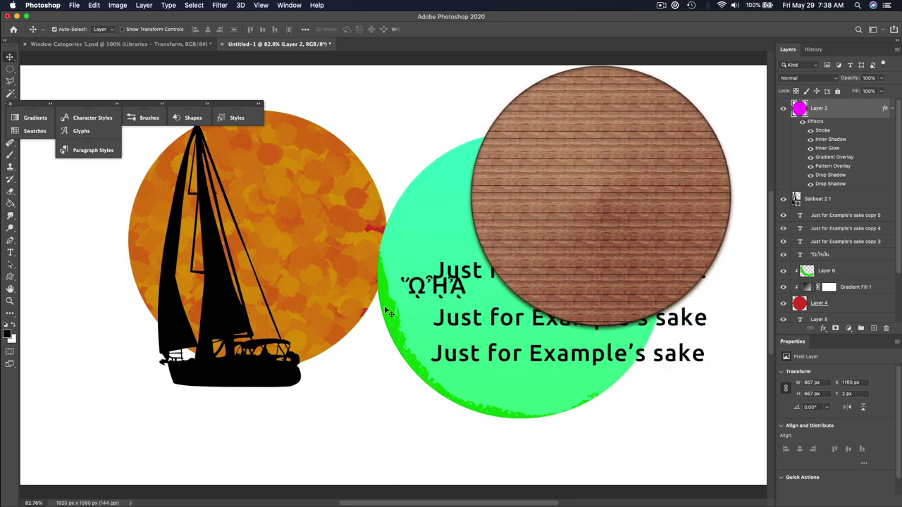
click(417, 286)
click(417, 285)
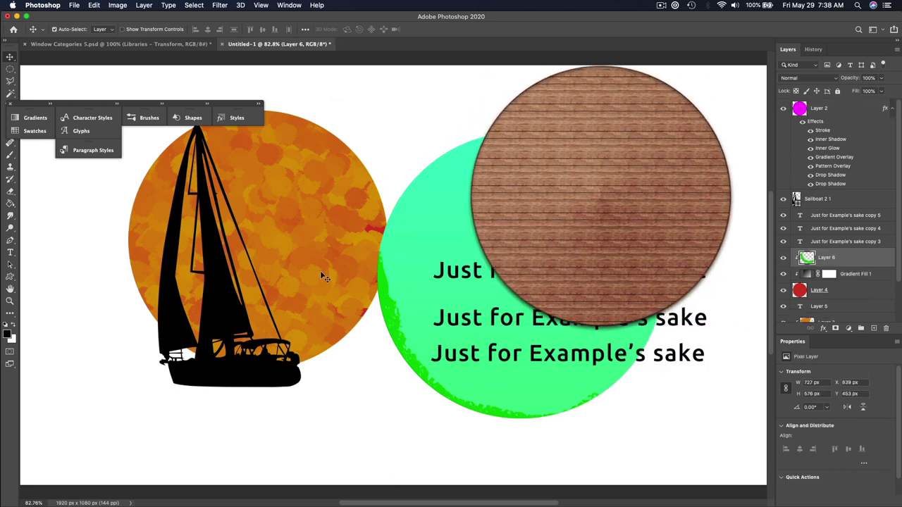
drag(558, 208, 583, 311)
Examine the chart's Combined column in Window Categories 5.psd and return to the Untitled-1 document
click(194, 45)
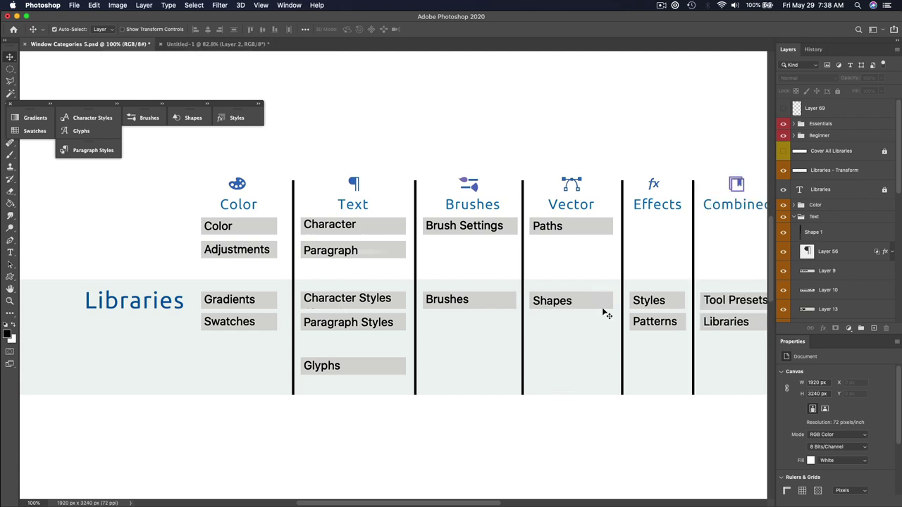
drag(608, 288, 481, 294)
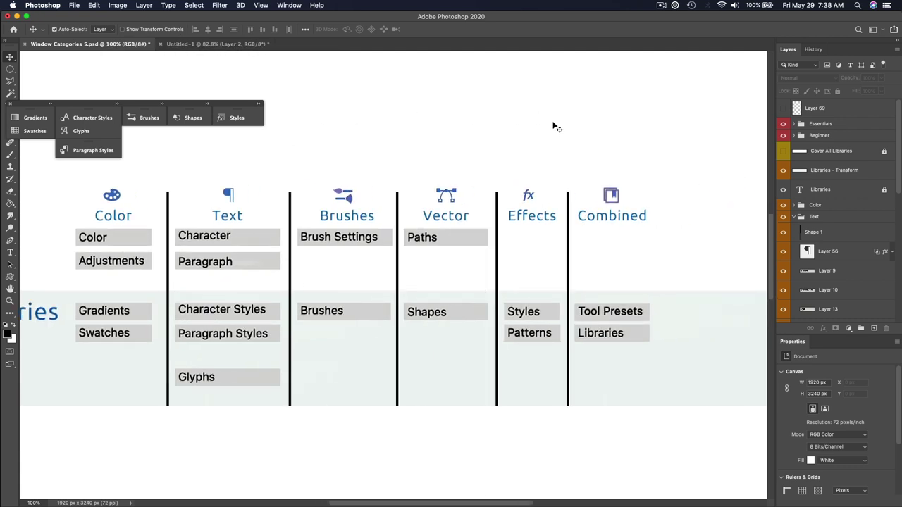
click(232, 45)
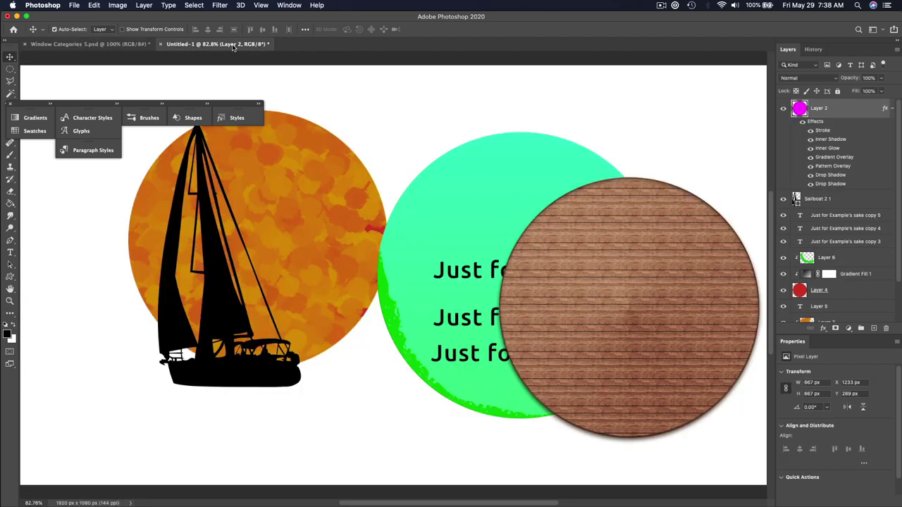
Activate the Crop tool and move the floating library panel group off the toolbar, over the lower part of the sailboat
key(c)
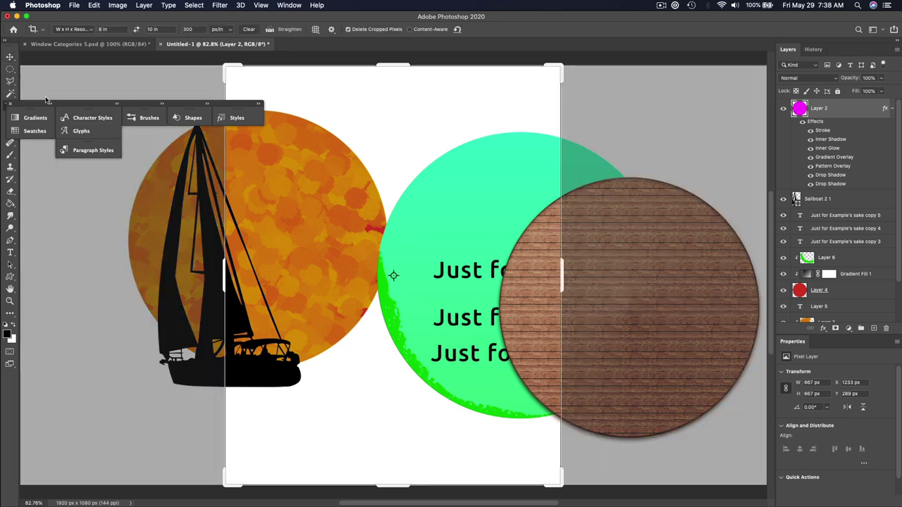
drag(46, 104, 67, 155)
drag(73, 209, 47, 200)
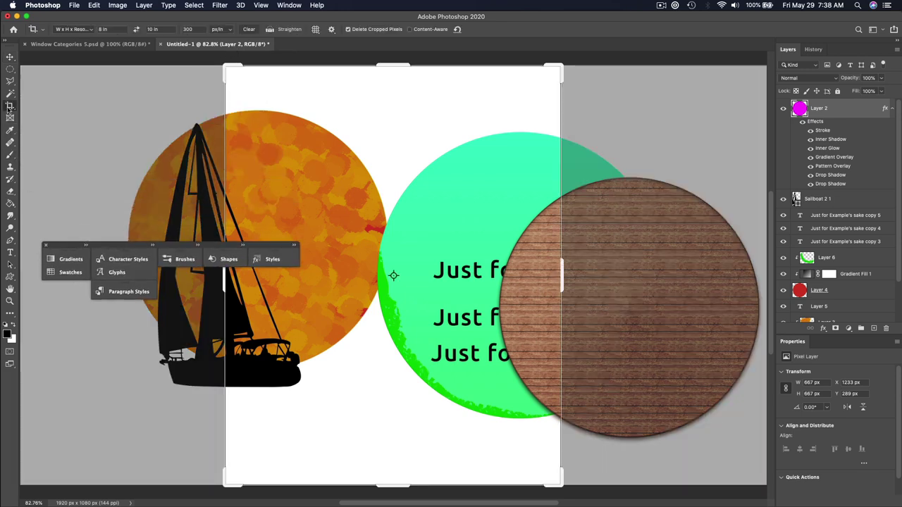
click(10, 106)
click(10, 106)
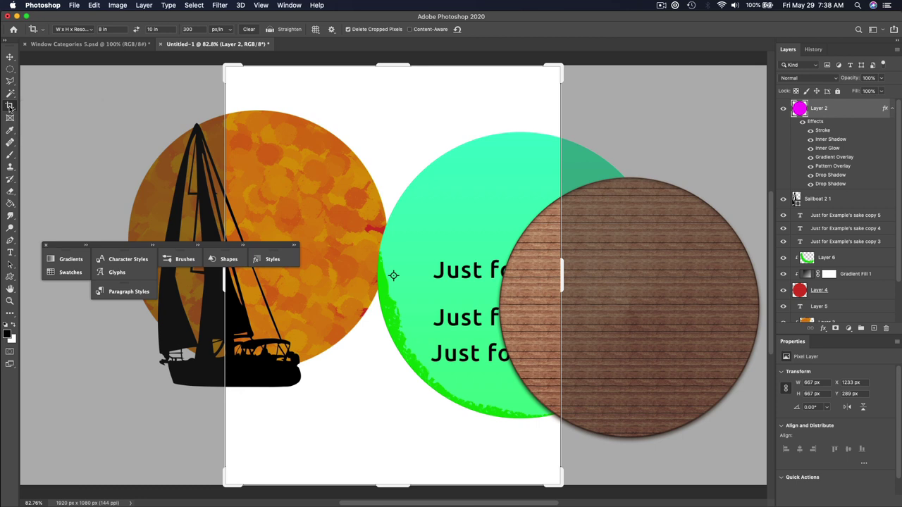
Try the crop presets 5 inch x 3 inch, 5 inch x 4 inch and 8 inch x 10 inch at 300 ppi
click(44, 30)
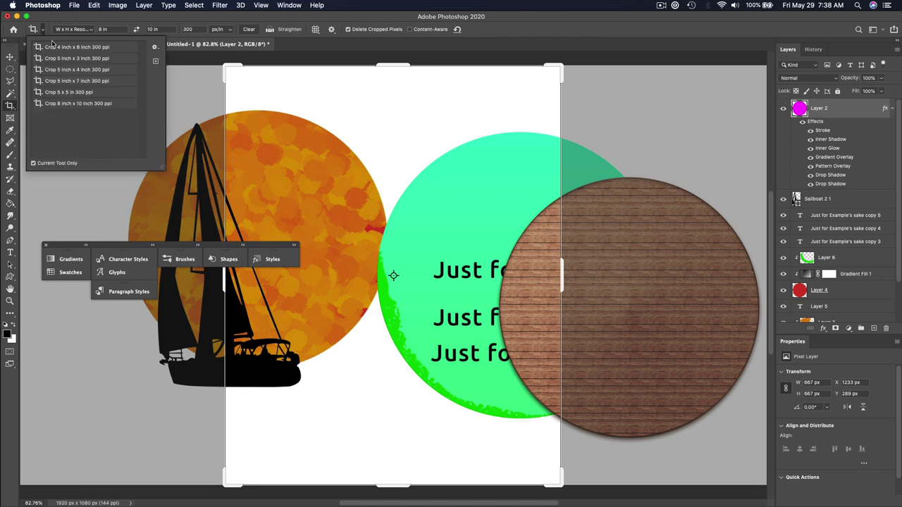
click(54, 59)
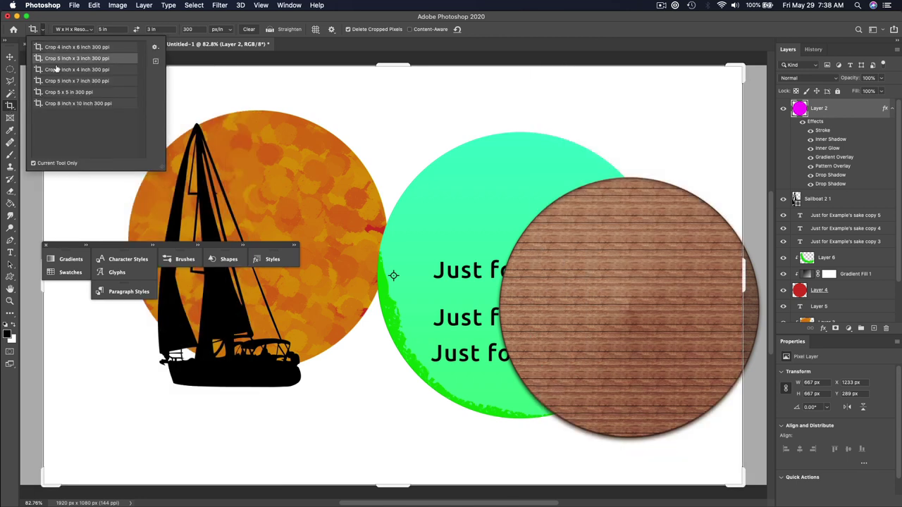
click(62, 70)
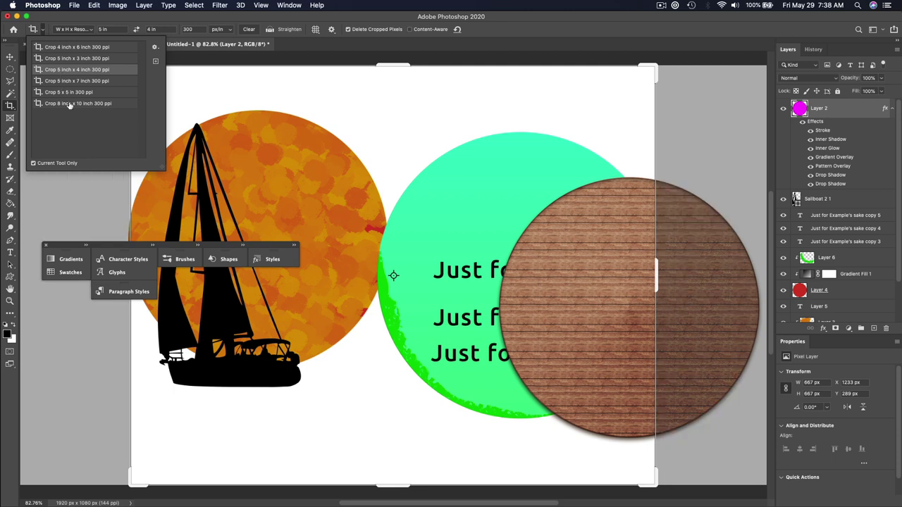
click(70, 103)
click(83, 37)
Set a custom crop size of 10 in wide by 4 in high
click(105, 30)
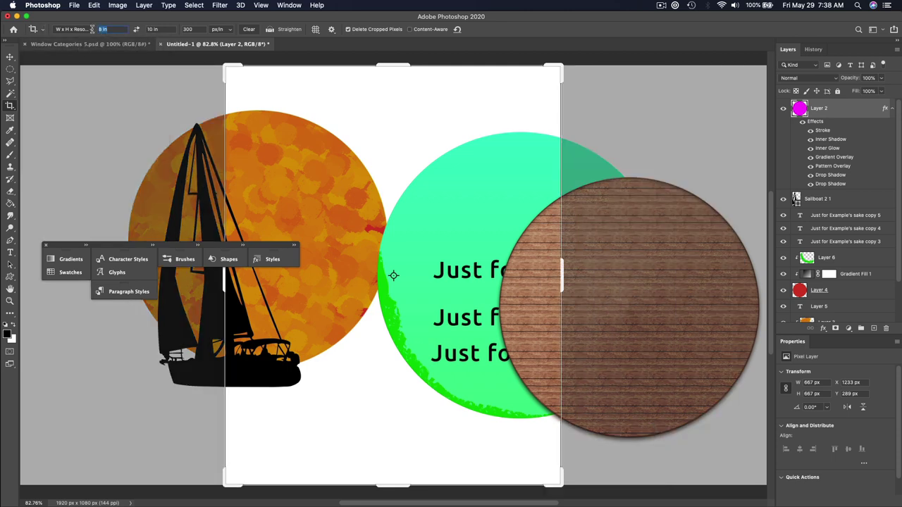
text(10)
key(Tab)
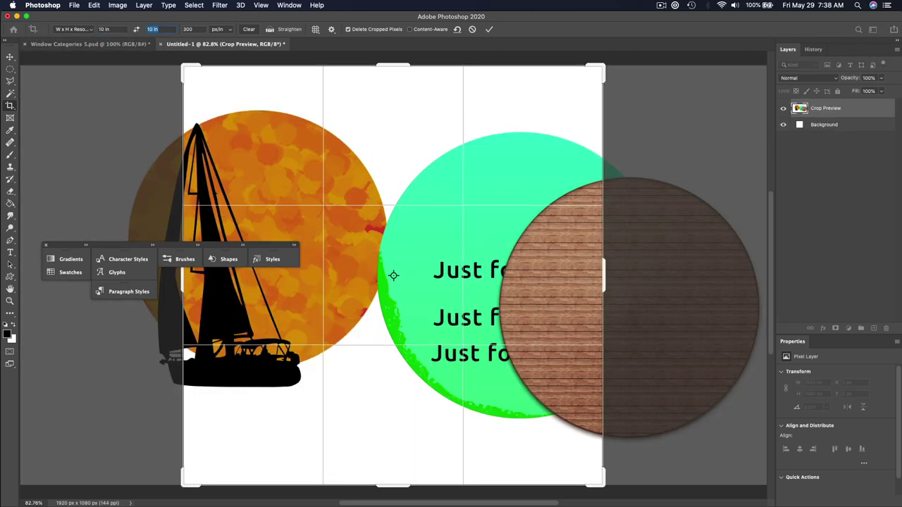
text(4)
key(Tab)
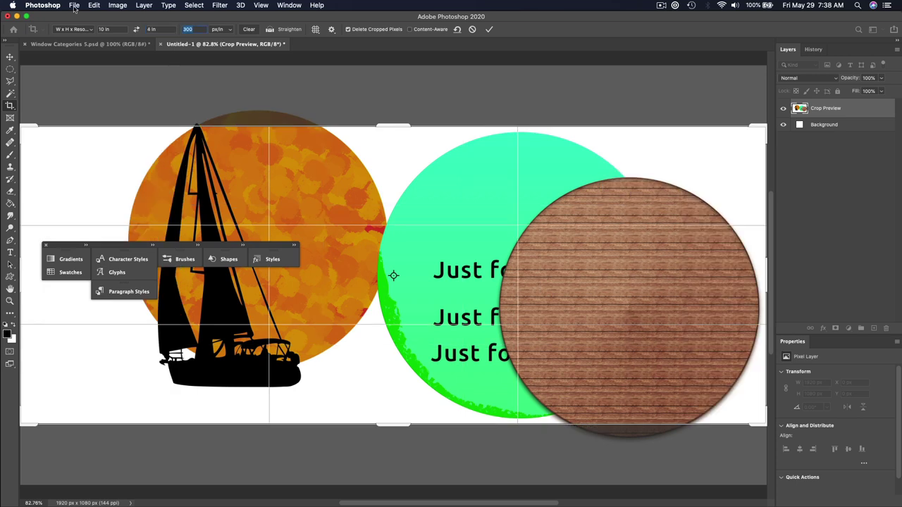
key(Return)
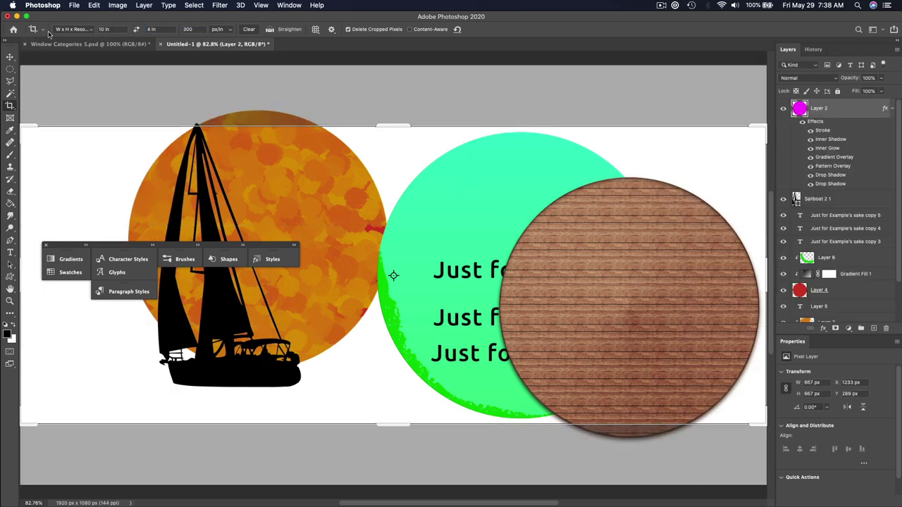
Save the current crop settings as a tool preset named Crop Tool 10 x 4 in 300 ppi 1
click(42, 30)
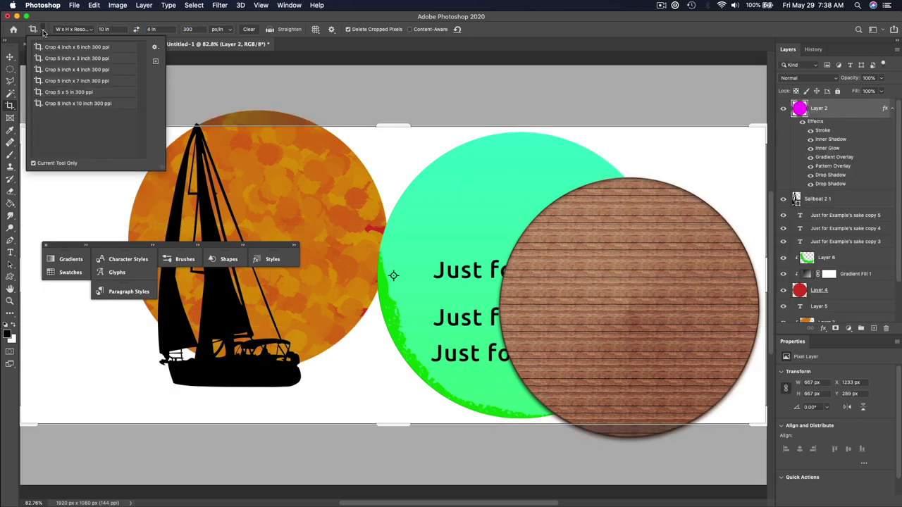
click(155, 62)
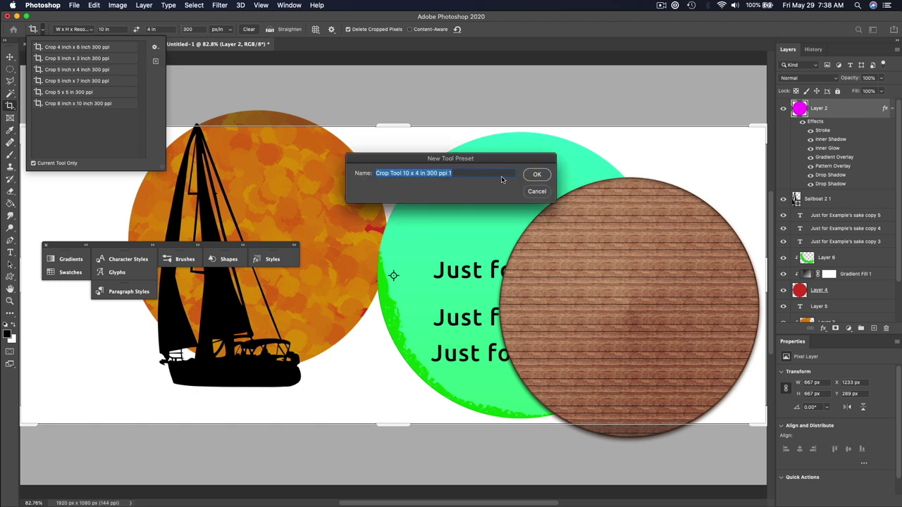
click(537, 175)
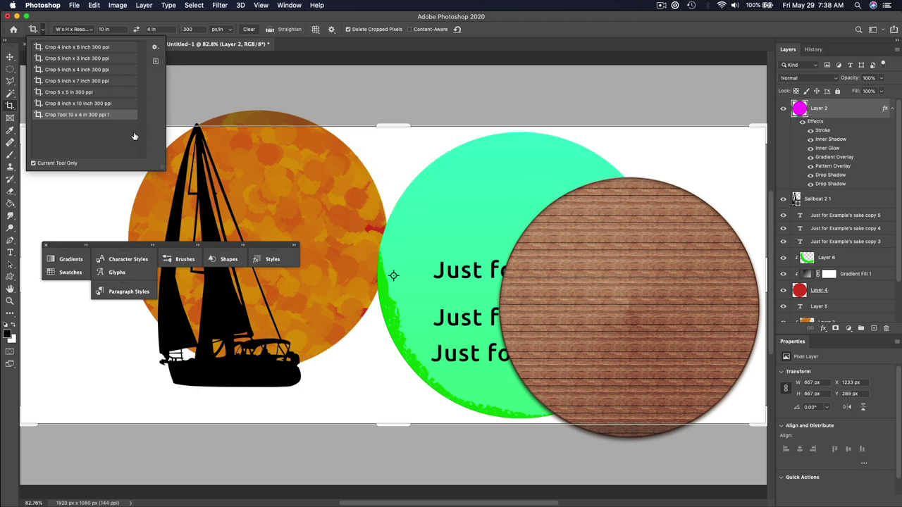
Delete the Crop Tool 10 x 4 in 300 ppi 1 preset and close the preset list
right_click(79, 114)
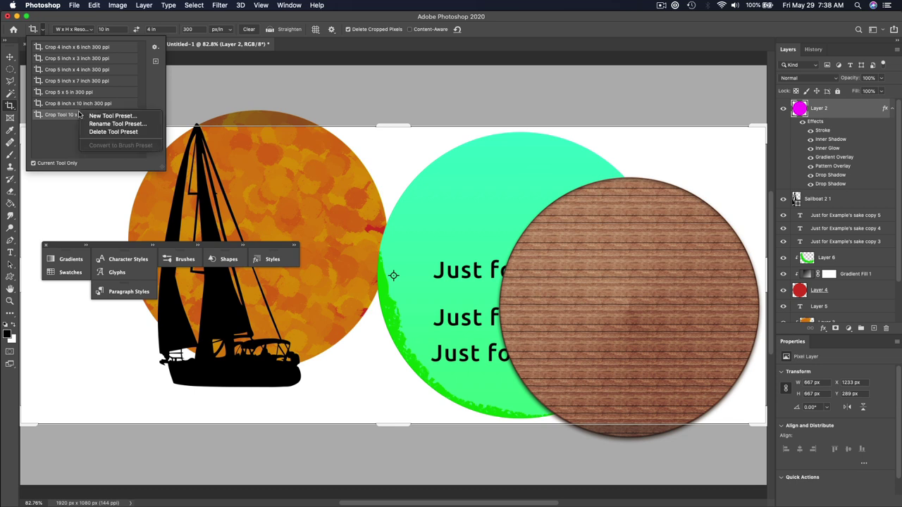
click(85, 131)
click(41, 29)
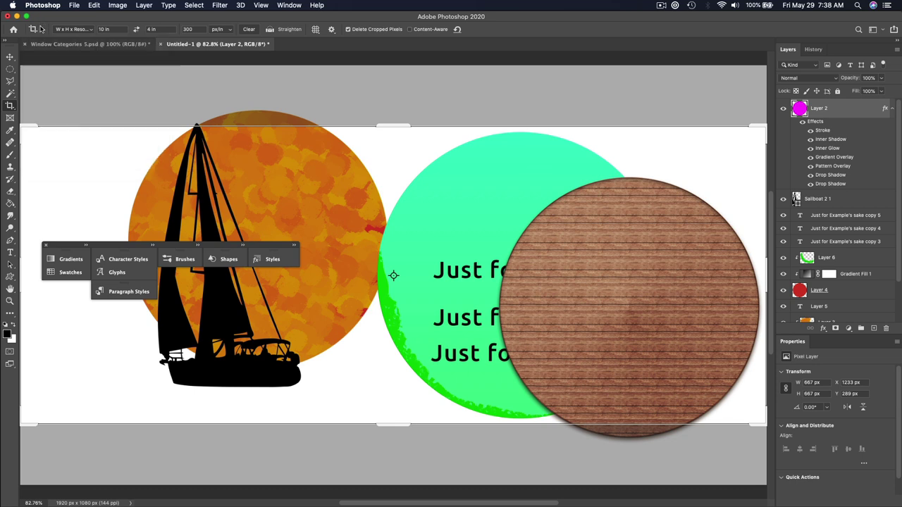
click(41, 30)
Look through the options of the Magic Wand, Eraser, Smudge, Dodge and Type tools, and return to the Crop tool
click(10, 93)
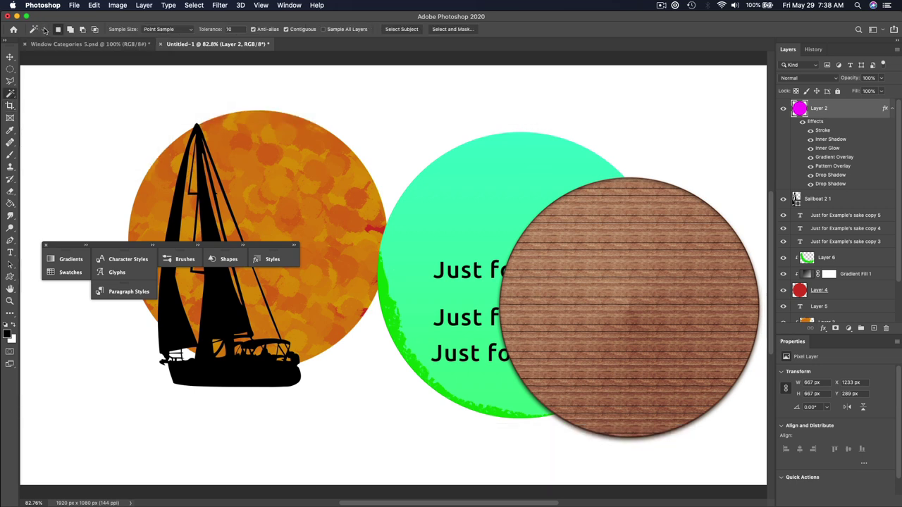
click(44, 30)
click(11, 194)
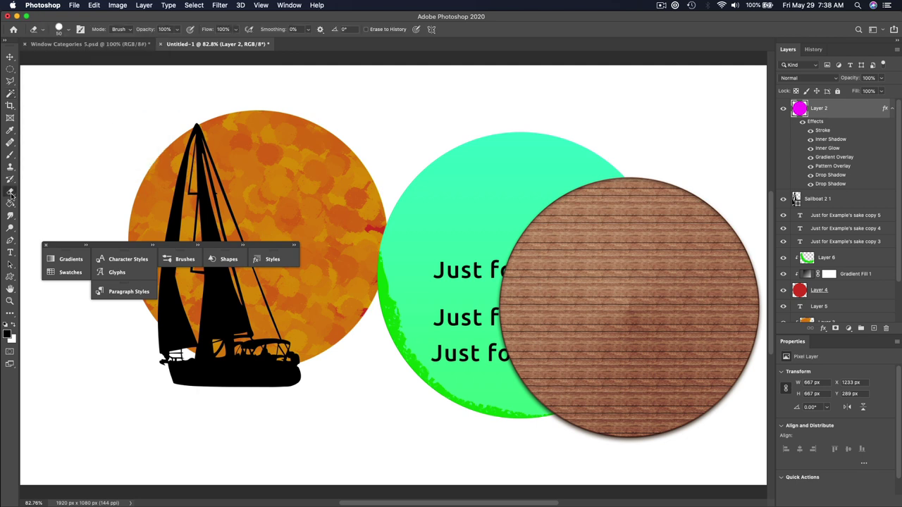
click(10, 215)
click(10, 227)
click(10, 252)
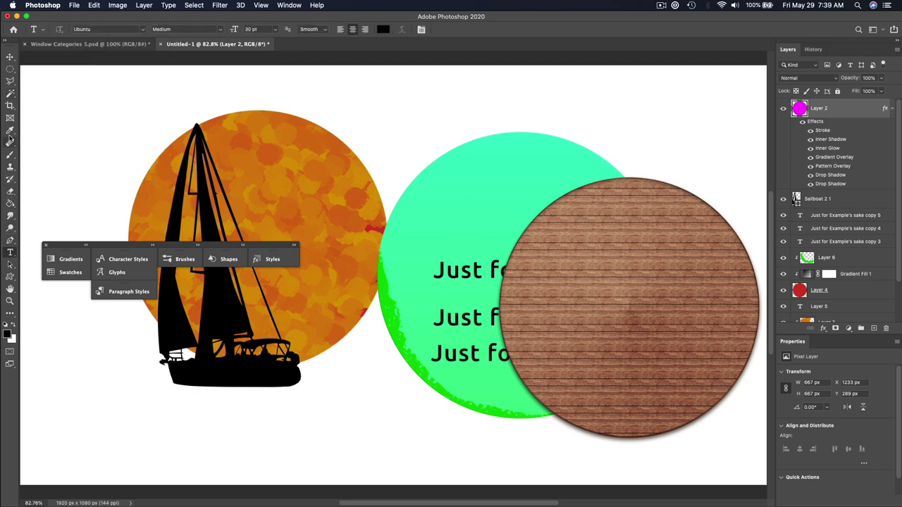
click(9, 105)
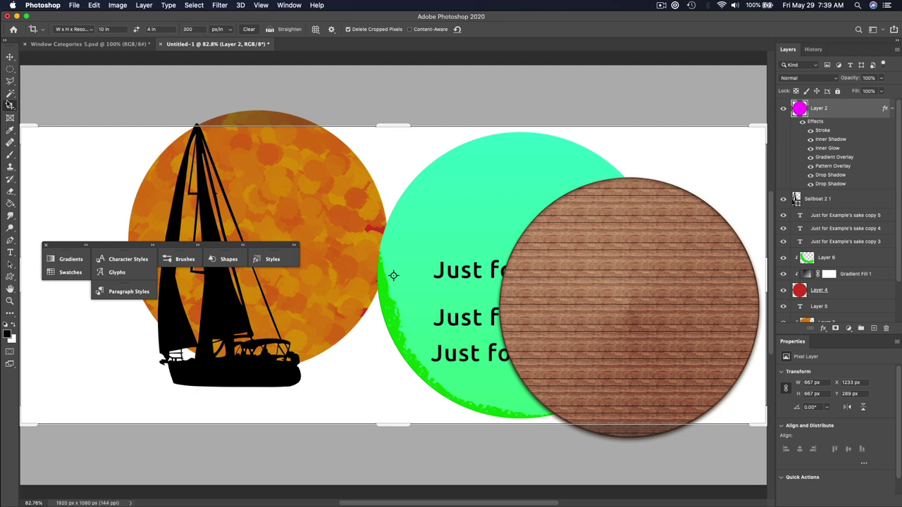
Show the Tool Presets panel, compare it with the Crop tool's own preset list, then cancel the crop frame and close the panel
click(294, 5)
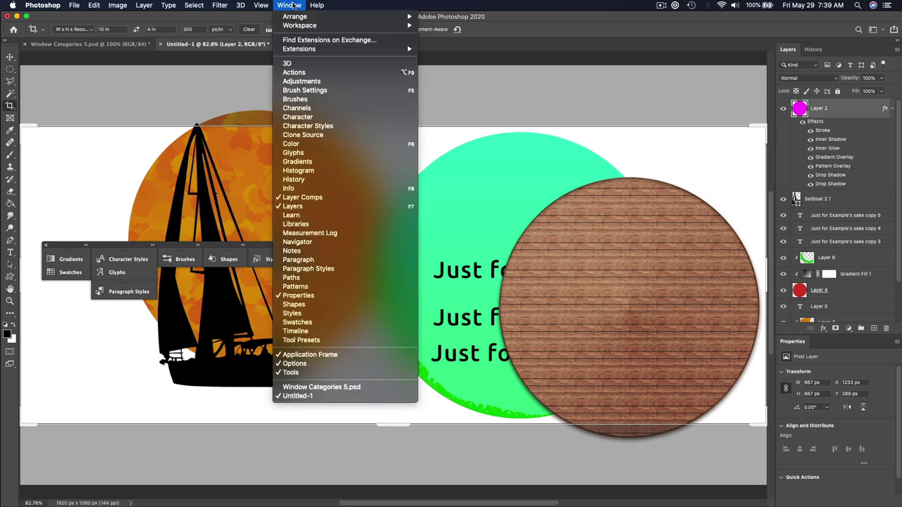
click(321, 338)
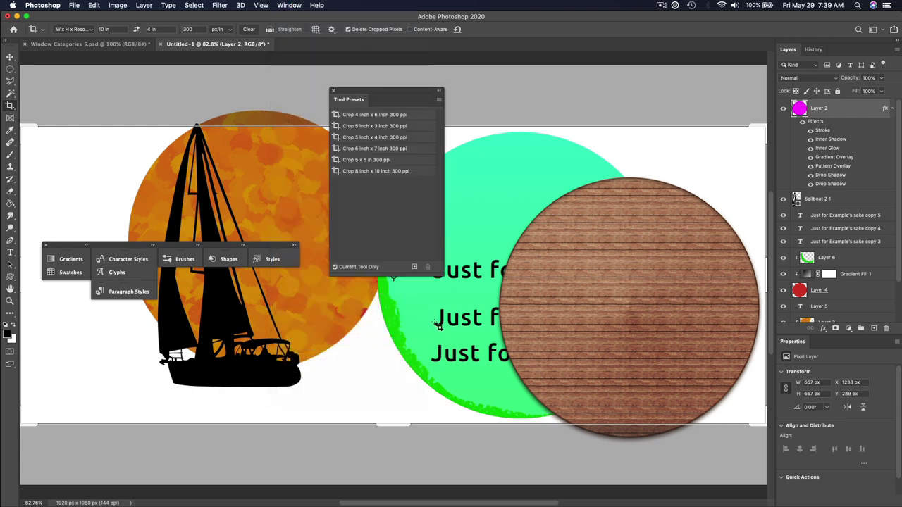
drag(366, 89, 406, 82)
click(42, 29)
click(42, 29)
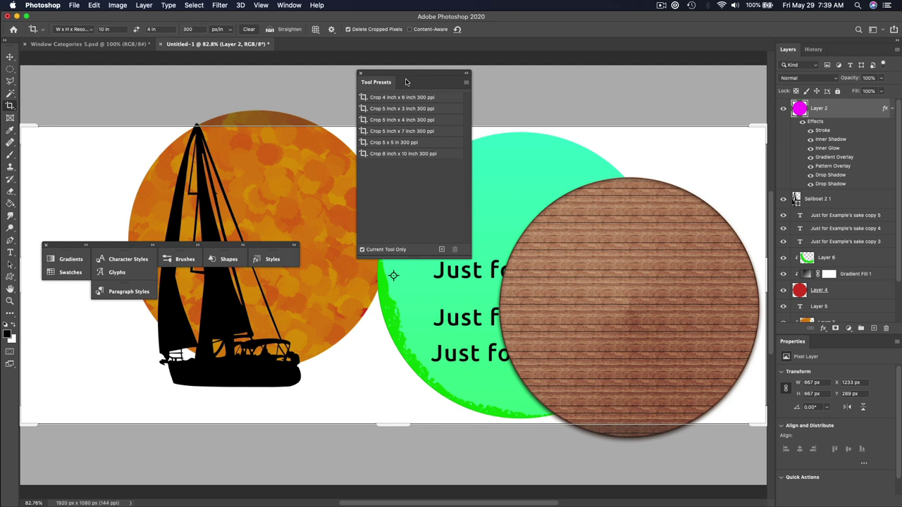
key(Escape)
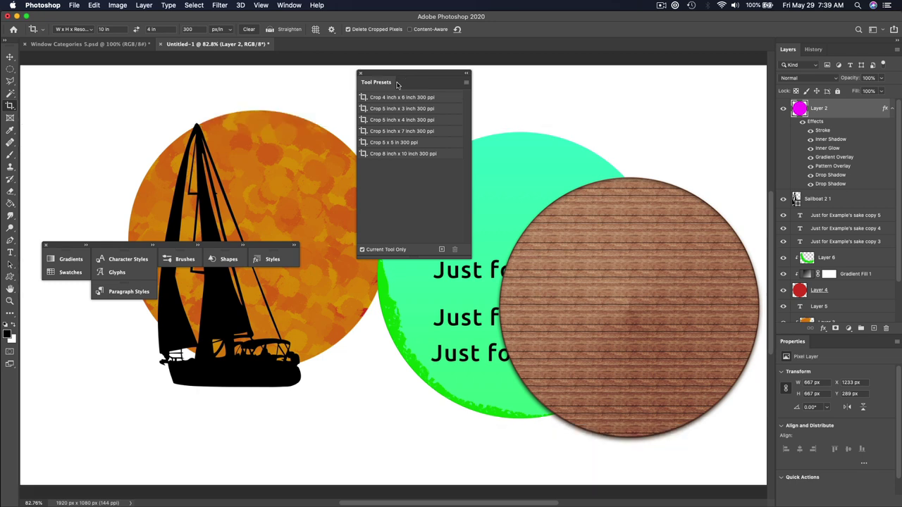
click(361, 74)
Show the Libraries panel and place it over the wooden circle, clear of the text lines
click(289, 5)
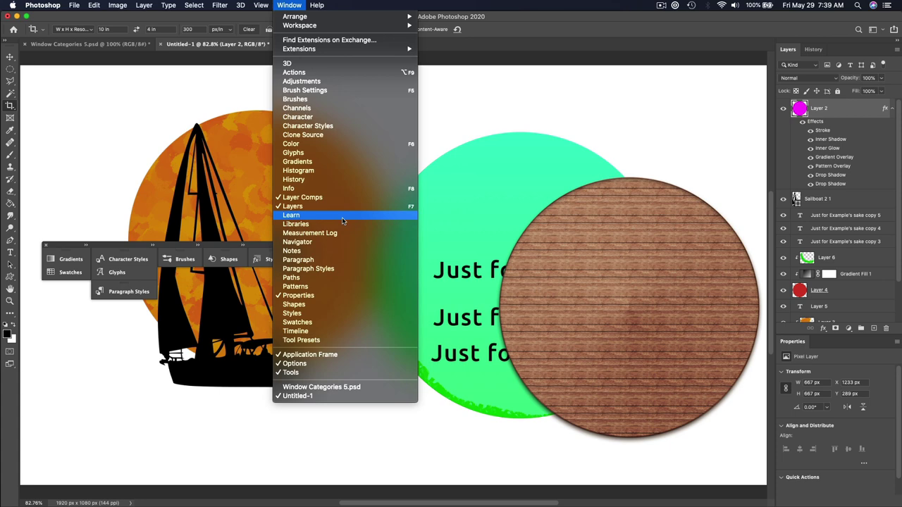
click(345, 224)
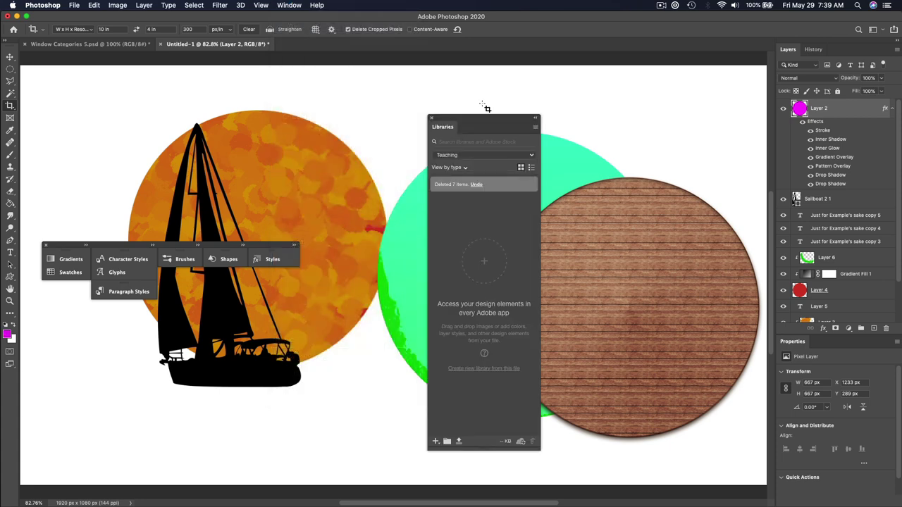
drag(484, 118, 629, 100)
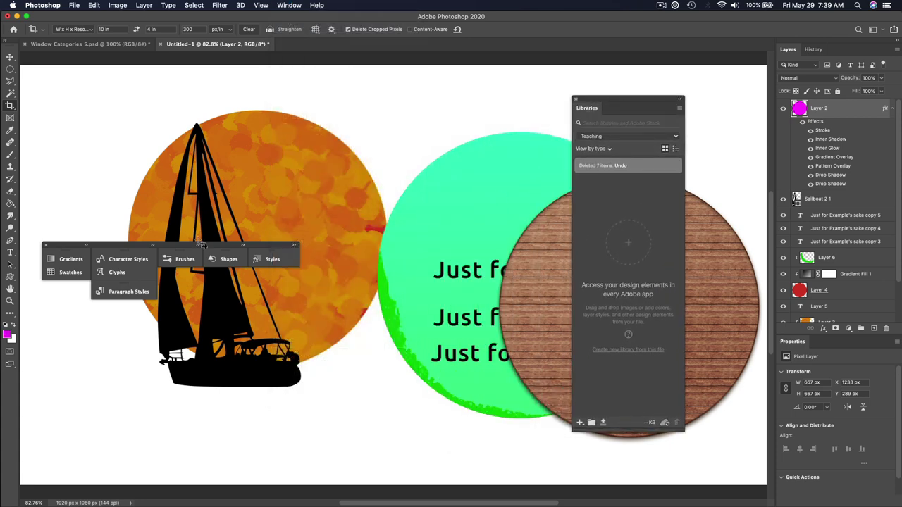
Expand the collapsed Swatches, Character Styles and Brushes panels in the floating panel group, and close the group
drag(186, 246, 203, 146)
click(104, 145)
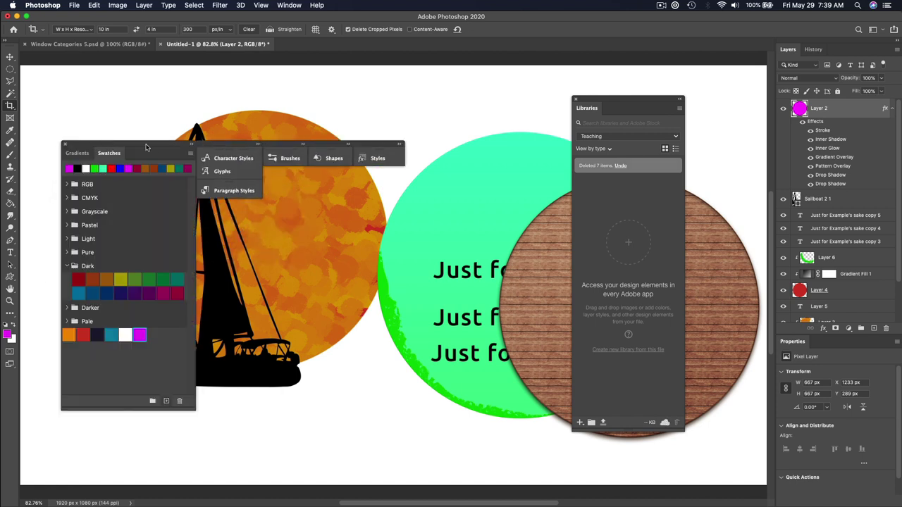
click(260, 144)
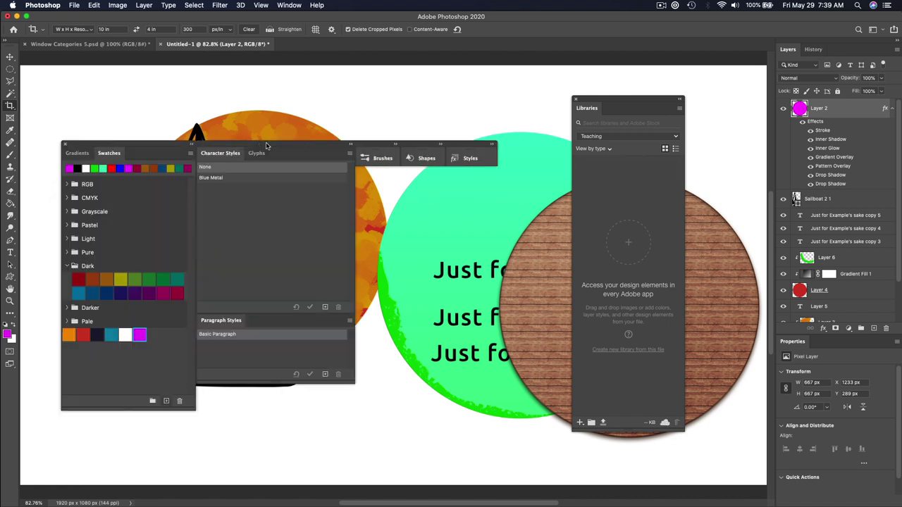
click(396, 146)
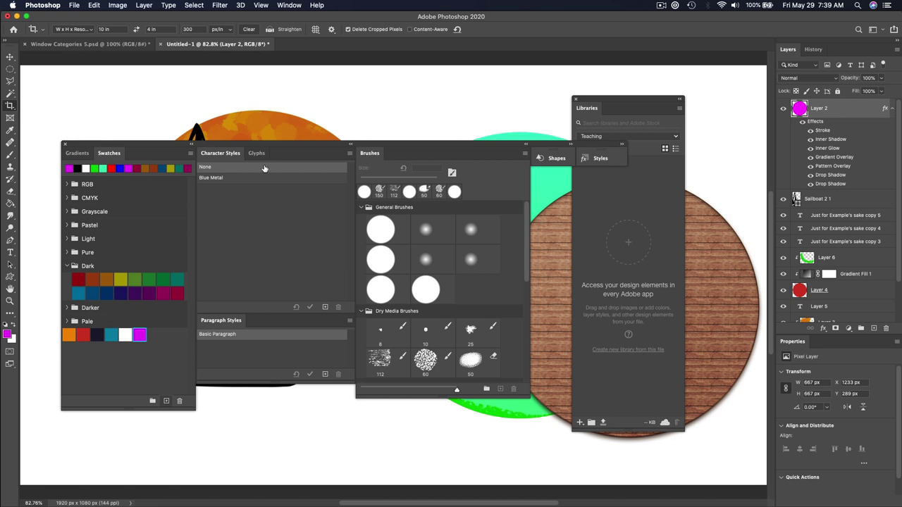
drag(237, 144, 224, 141)
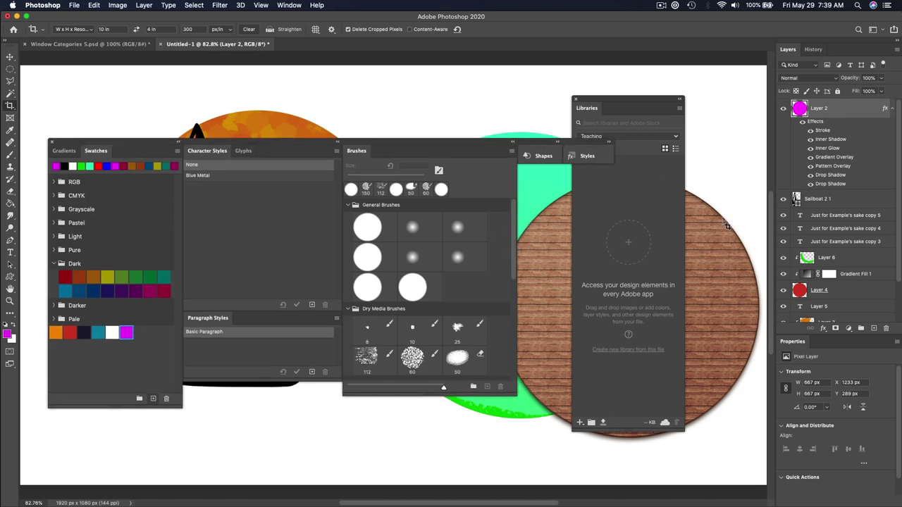
click(52, 143)
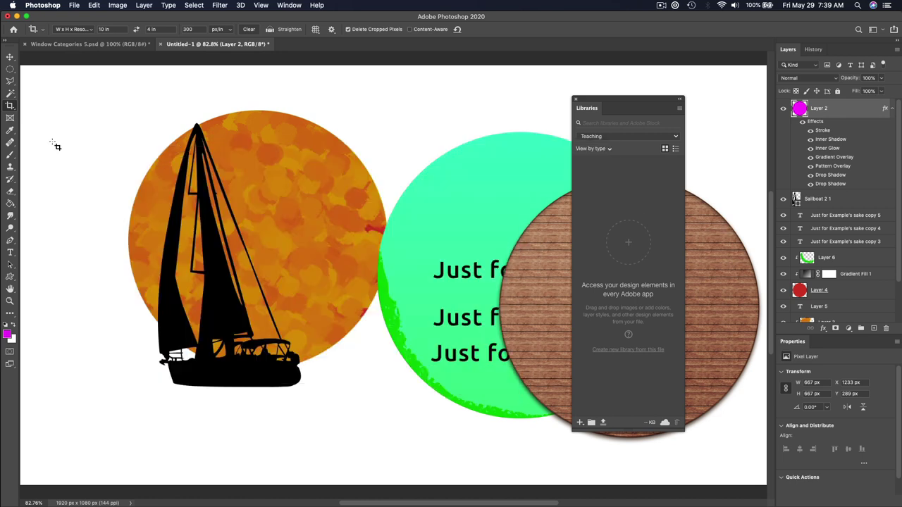
Move the wood-textured circle beside the sailboat and add its layer style to the Teaching library
key(v)
drag(532, 304, 345, 201)
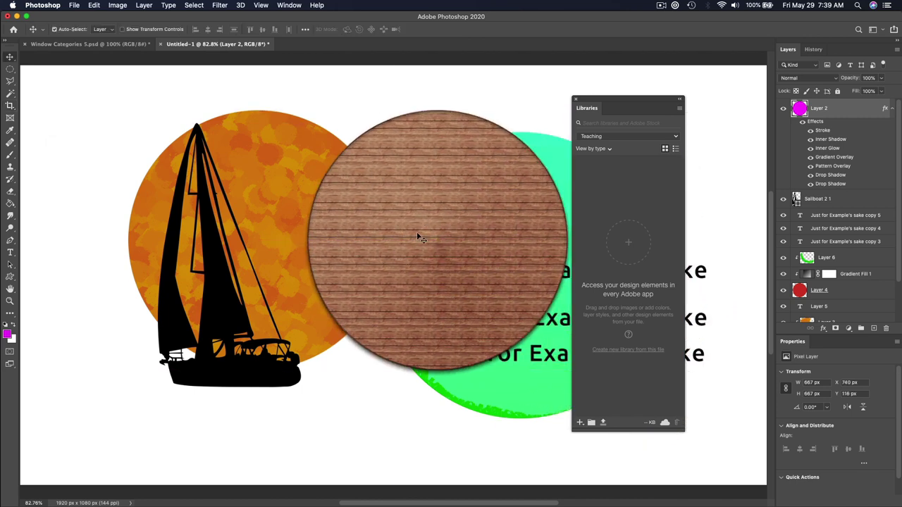
click(580, 422)
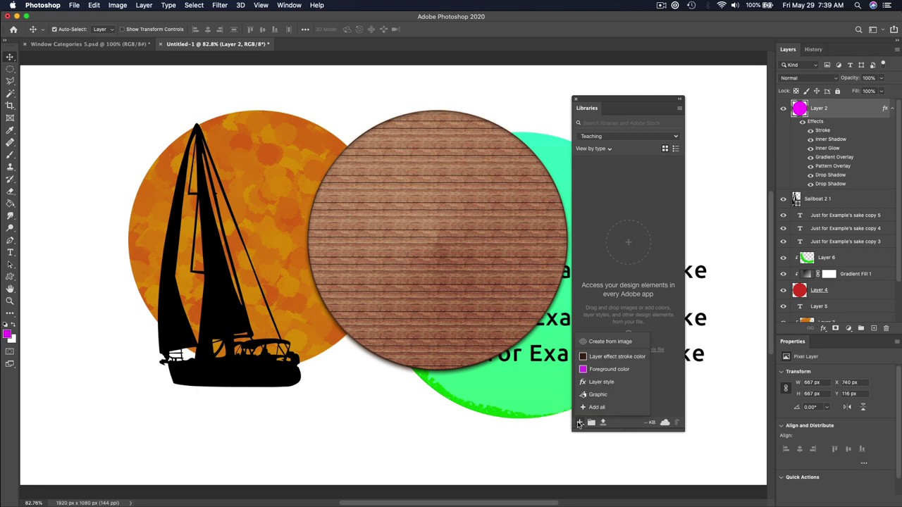
click(601, 382)
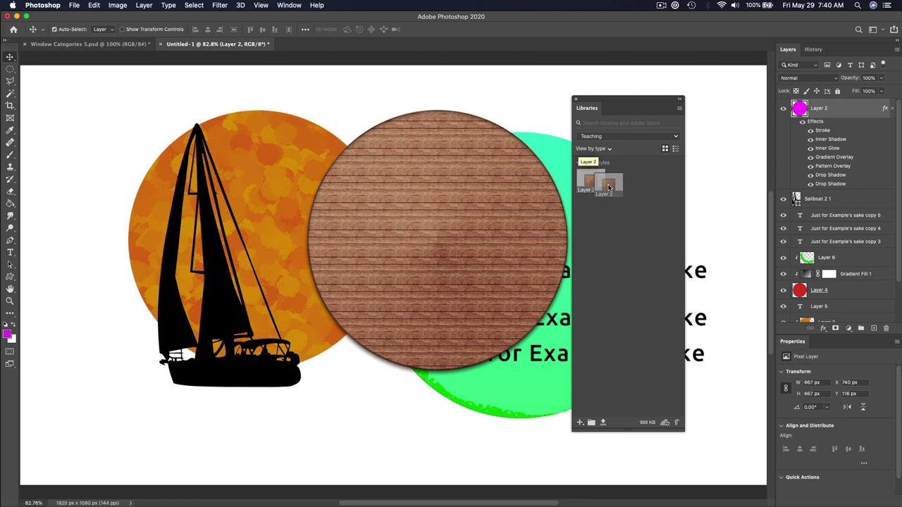
Hide the orange Layer 3 clipped over the circle behind the sailboat, and select Layer 1
click(292, 176)
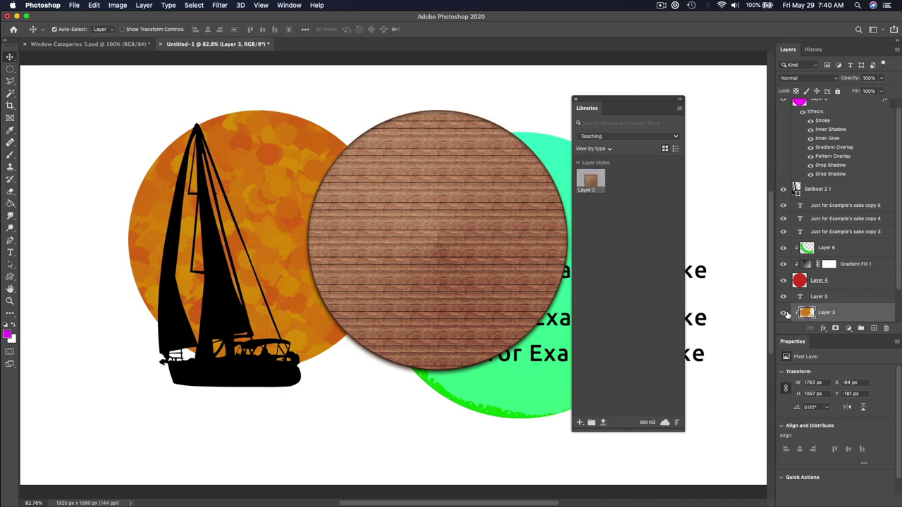
click(782, 322)
scroll(809, 299, down, 3)
click(808, 297)
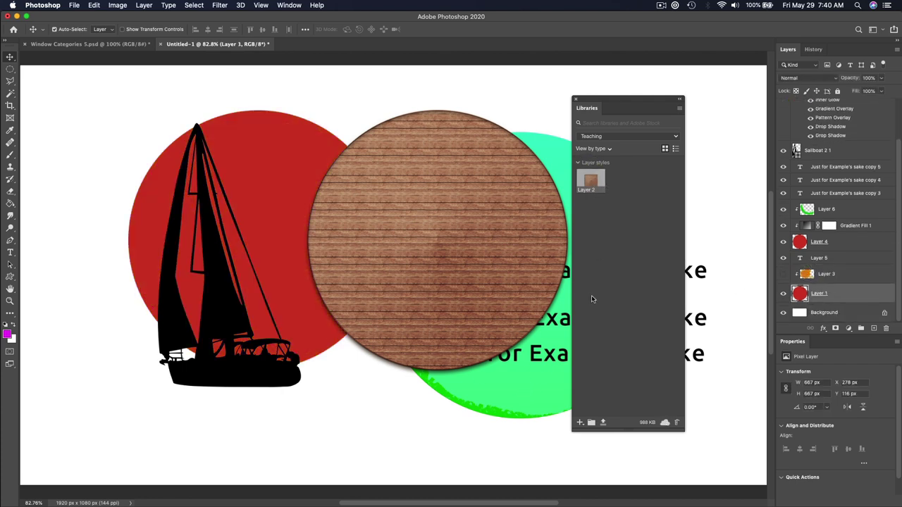
Apply the saved wood layer style from the library to Layer 1 and undo it
click(592, 183)
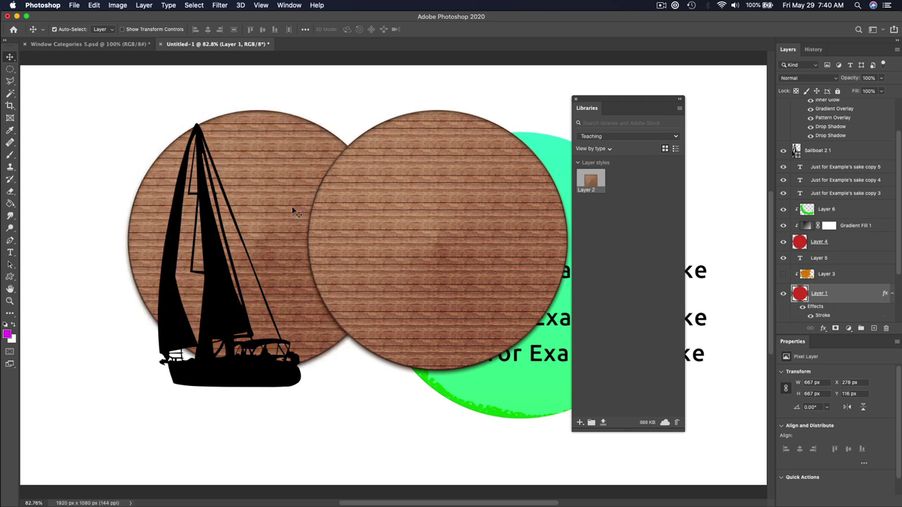
key(super+z)
key(super+z)
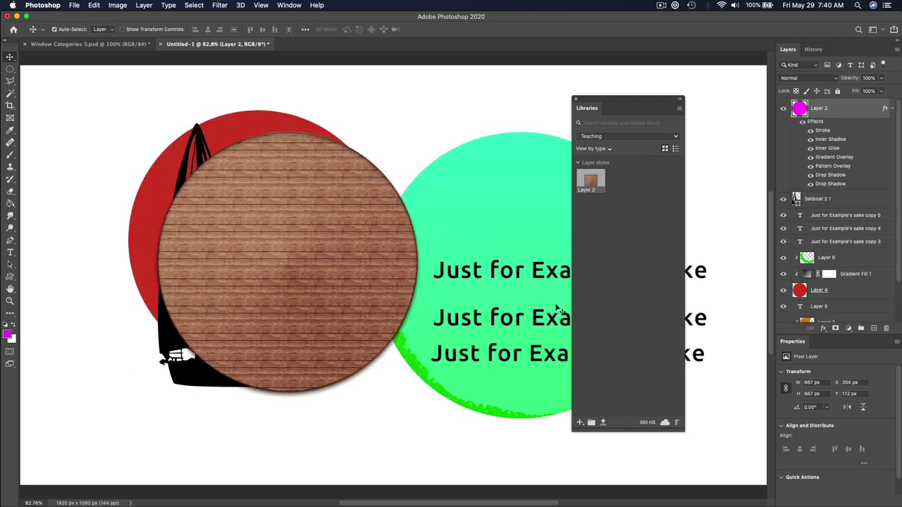
Move the first "Just for Example's sake" text line up and add its character style to the Teaching library
drag(531, 283, 528, 223)
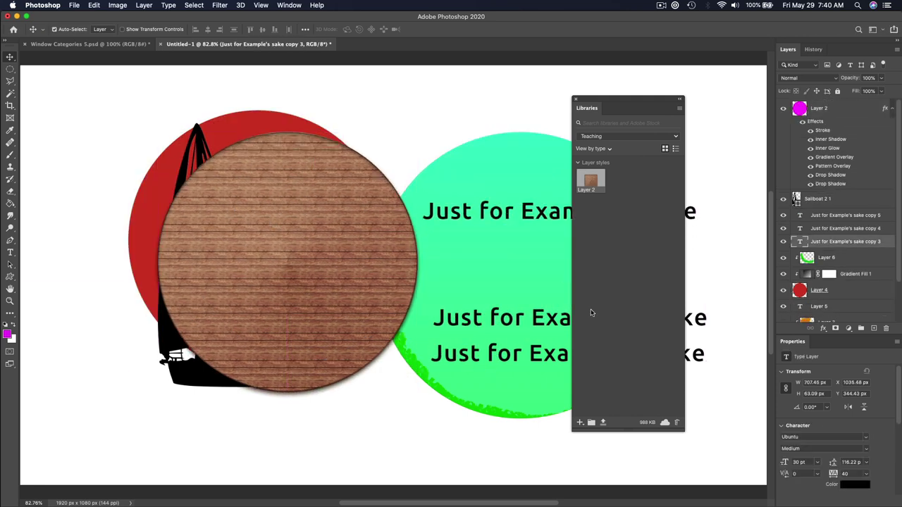
click(585, 421)
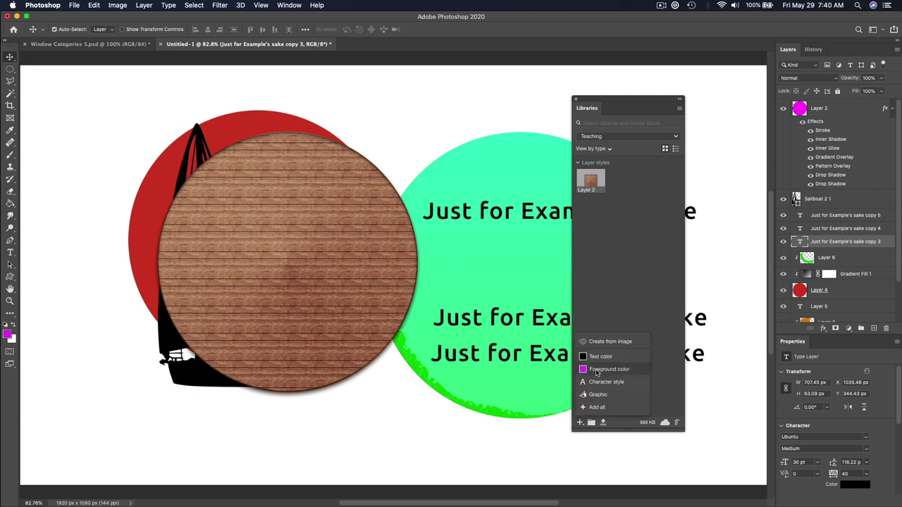
click(603, 377)
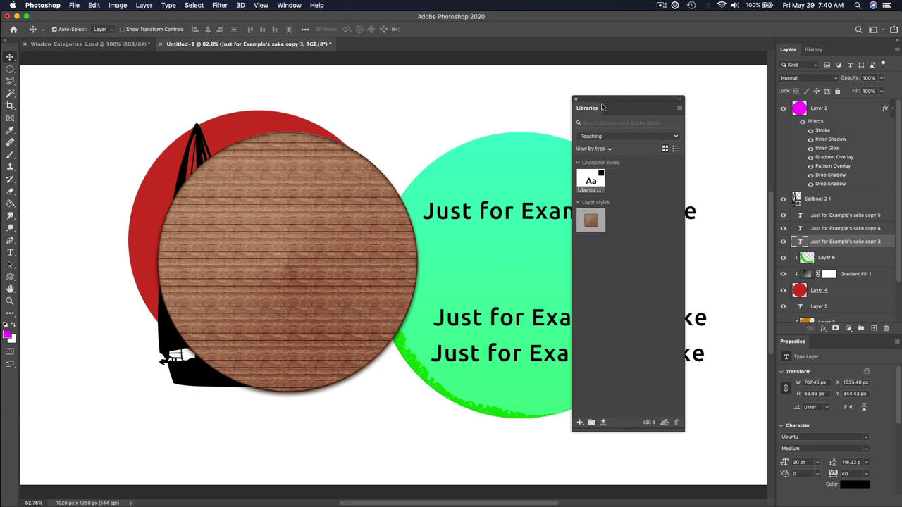
Move the Libraries panel aside and add the sailboat shape to the Teaching library as a graphic
drag(604, 106, 685, 99)
right_click(678, 177)
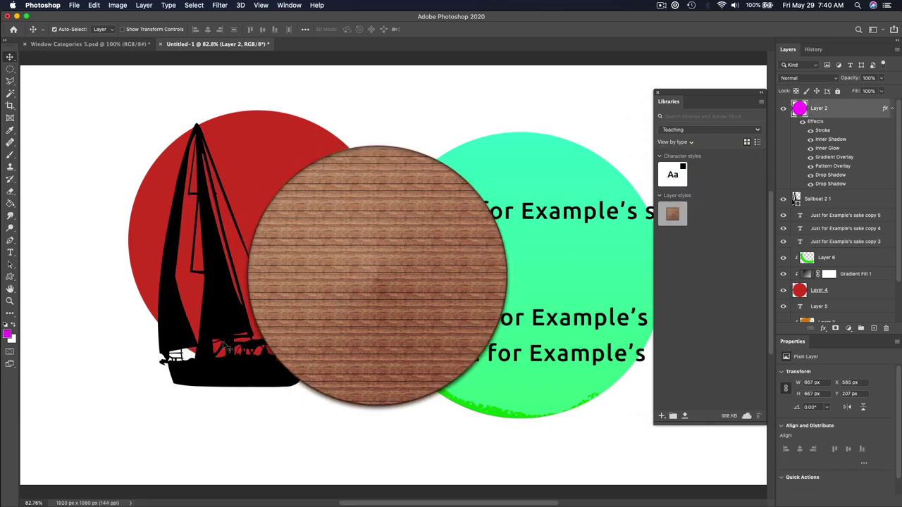
drag(224, 347, 721, 291)
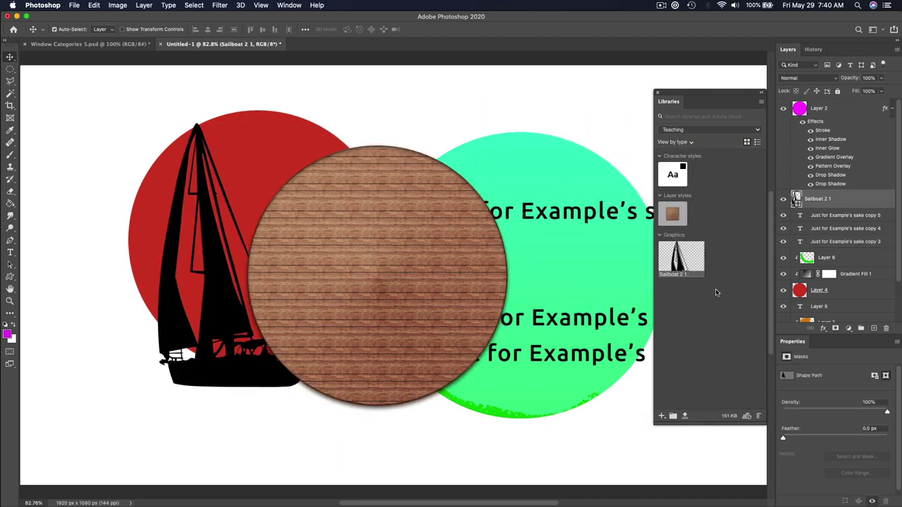
Select the green circle's Gradient Fill 1 layer and add the magenta foreground color and the gradient graphic to the library
drag(370, 274, 326, 274)
drag(716, 92, 677, 89)
click(521, 290)
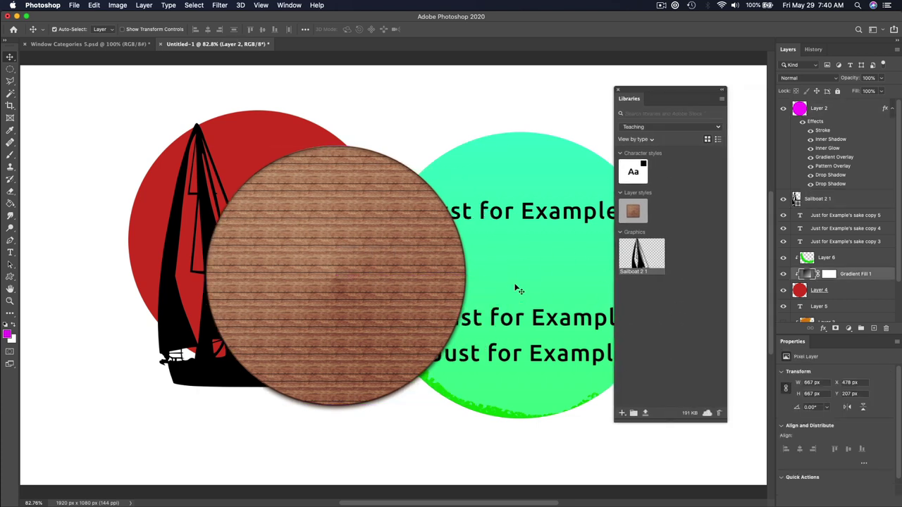
click(622, 415)
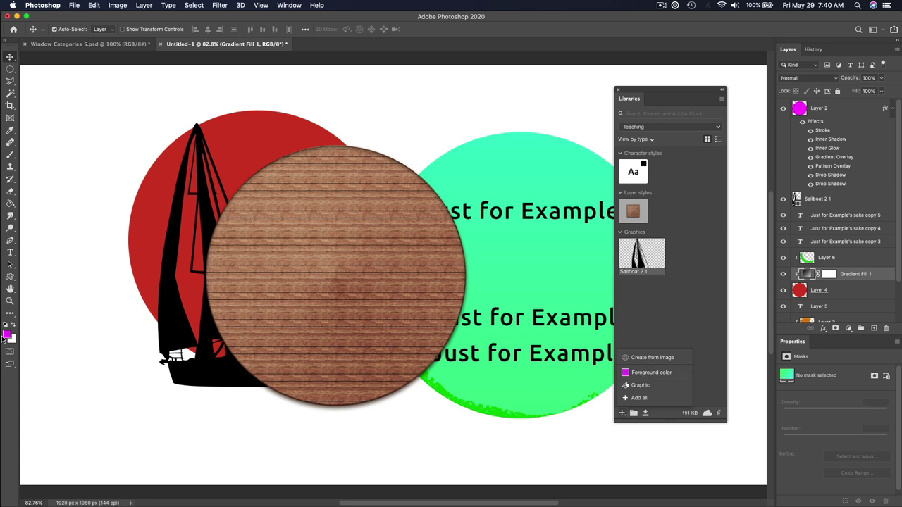
click(636, 377)
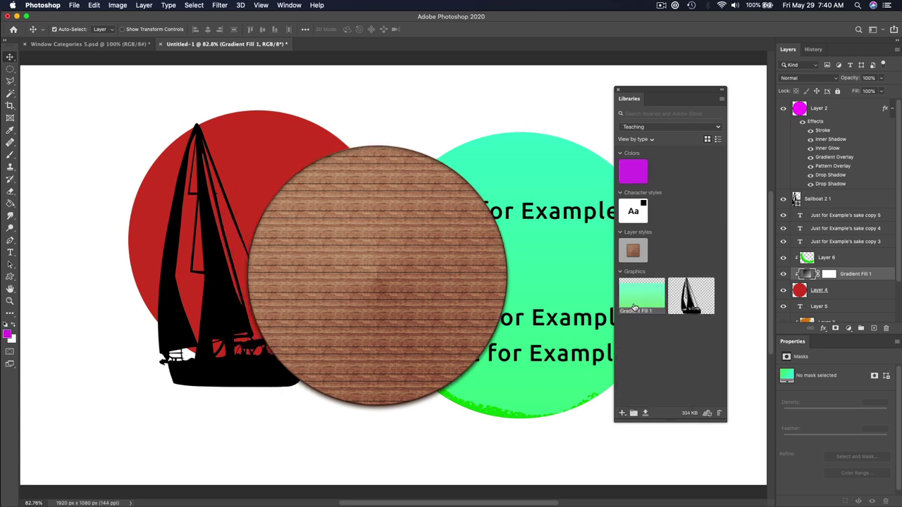
Add Gradient Fill 1 to the library a second time and delete the duplicate graphic
drag(806, 274, 655, 364)
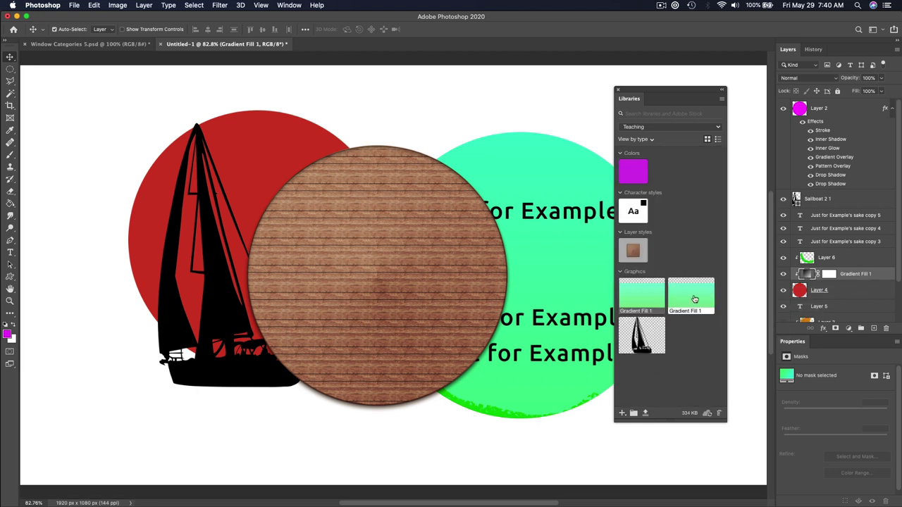
drag(703, 291, 721, 415)
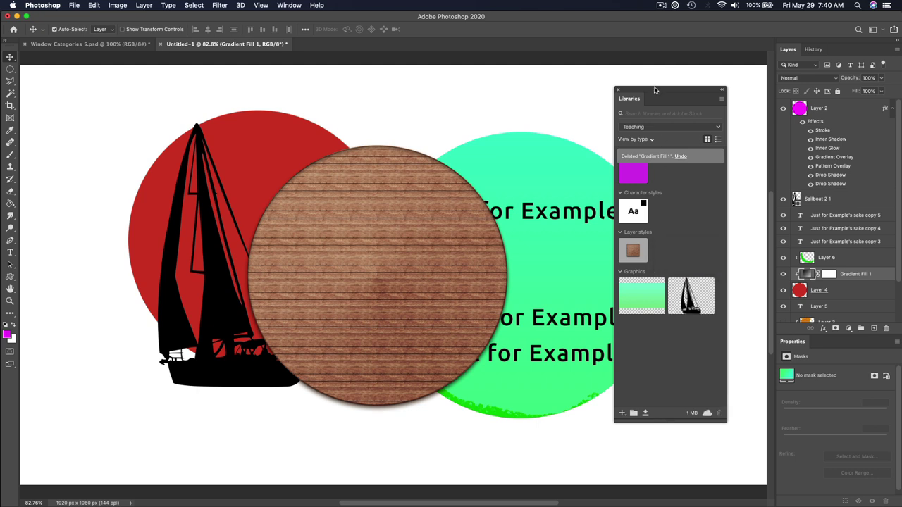
drag(655, 89, 625, 77)
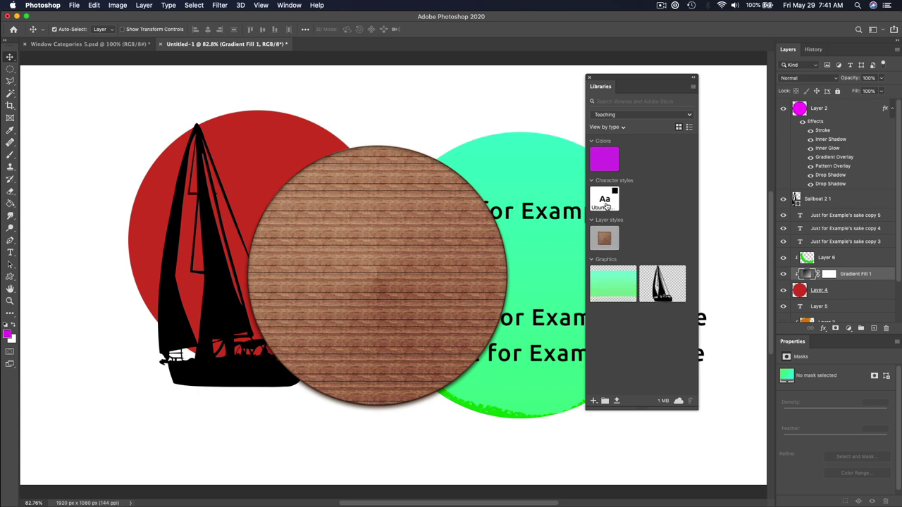
mouse_move(606, 207)
click(660, 116)
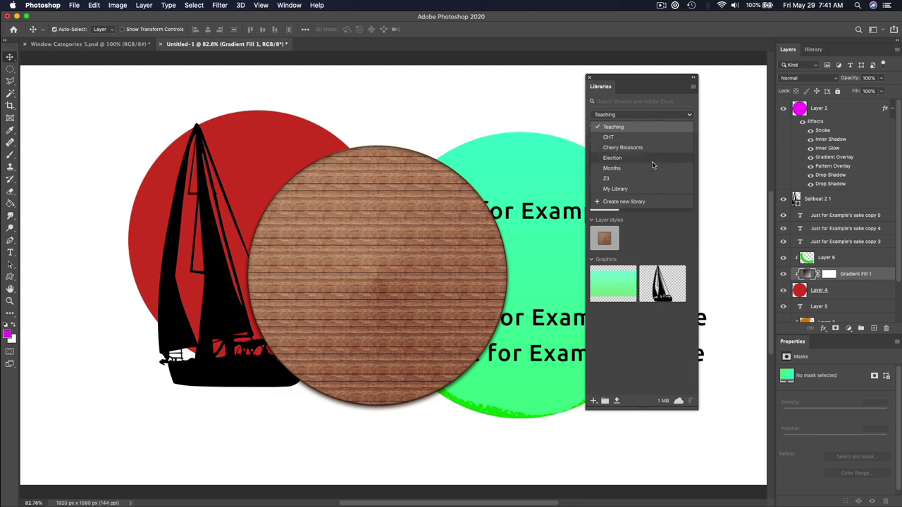
click(660, 116)
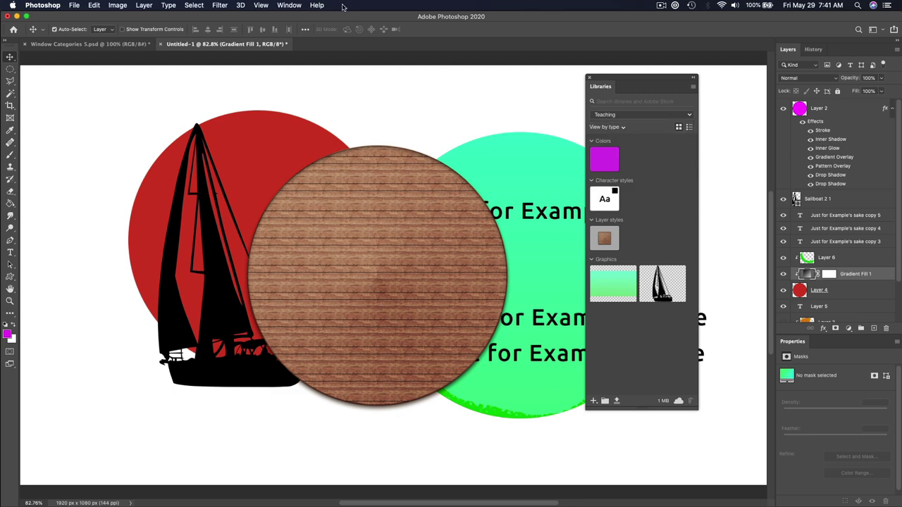
Reopen the floating panel group, add the size-60 Dry Media brush to the Teaching library, and close the group
click(288, 5)
click(334, 161)
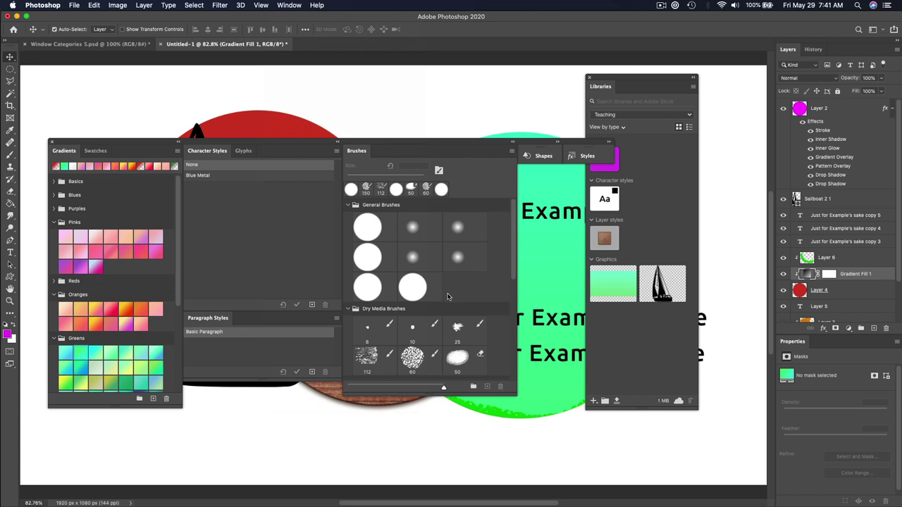
mouse_move(412, 358)
mouse_down()
mouse_move(639, 259)
mouse_move(692, 271)
mouse_up()
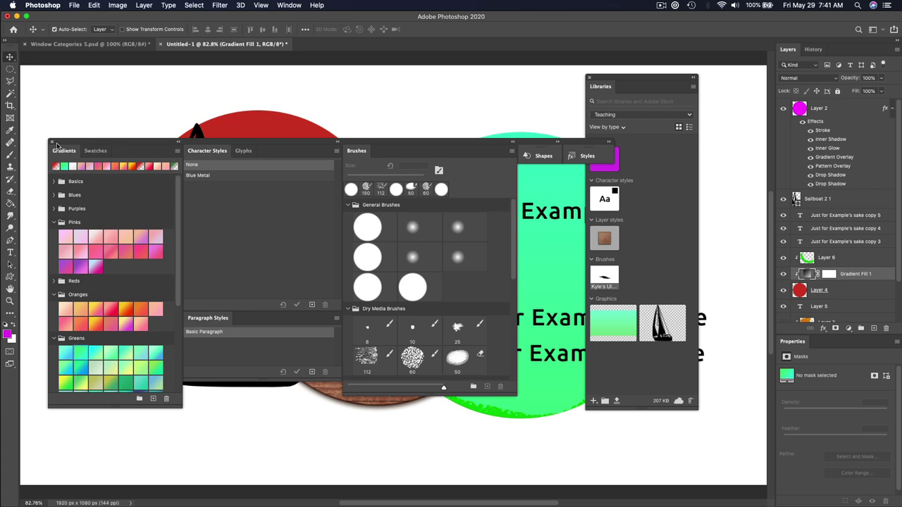
click(53, 144)
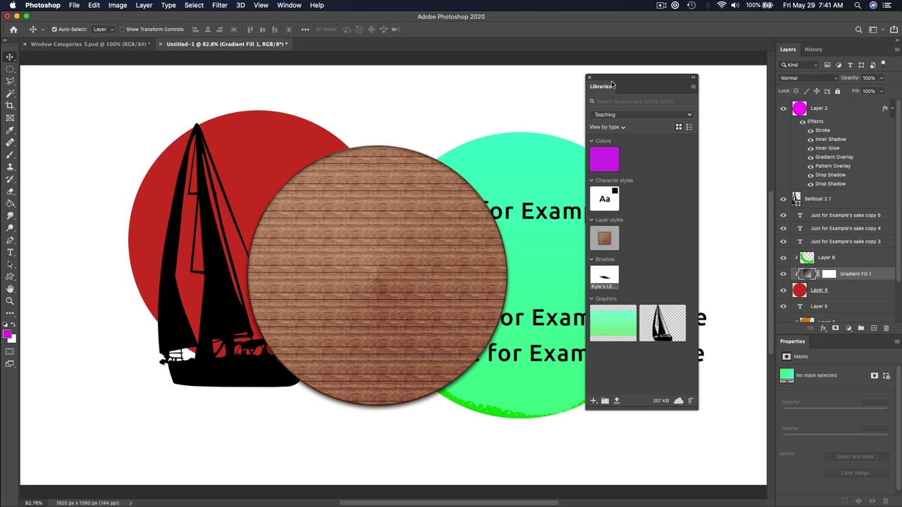
drag(613, 80, 612, 78)
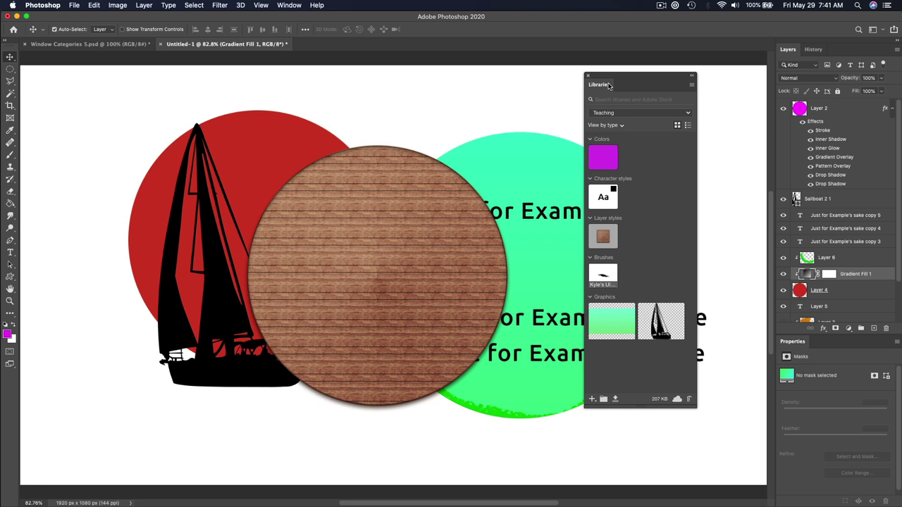
click(647, 114)
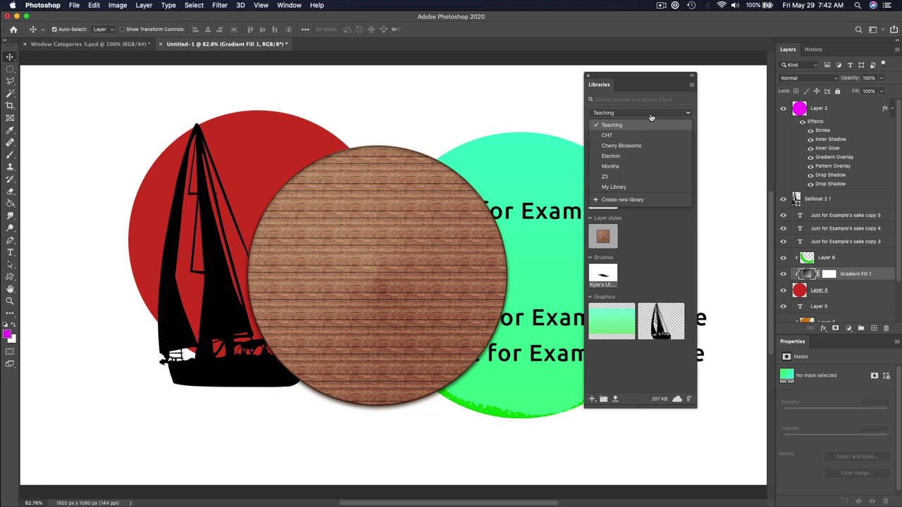
click(651, 118)
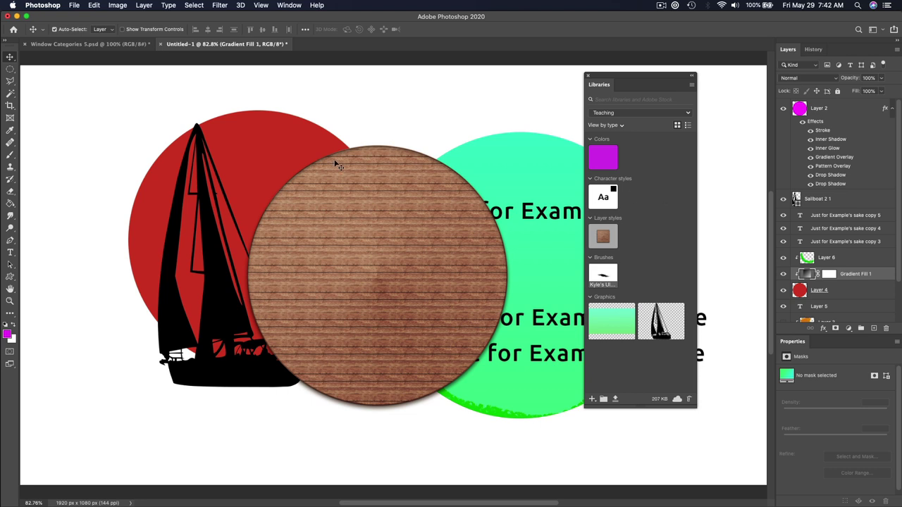
Switch to the Window Categories 5.psd document, close the Libraries panel and bring the chart's Libraries row into view
click(106, 44)
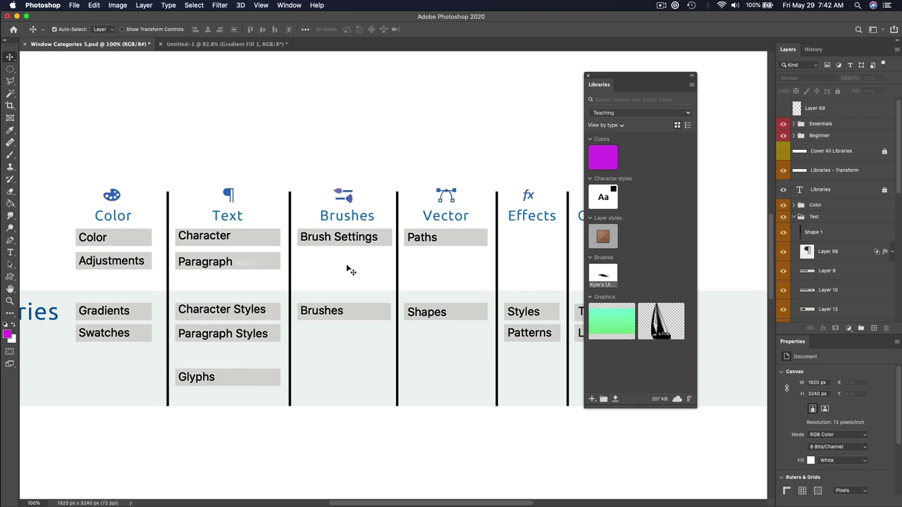
click(589, 76)
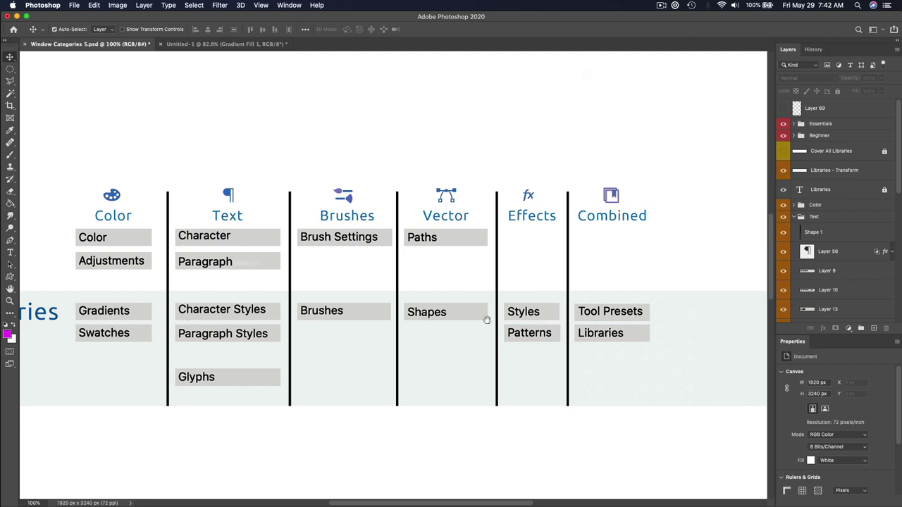
drag(483, 316, 584, 256)
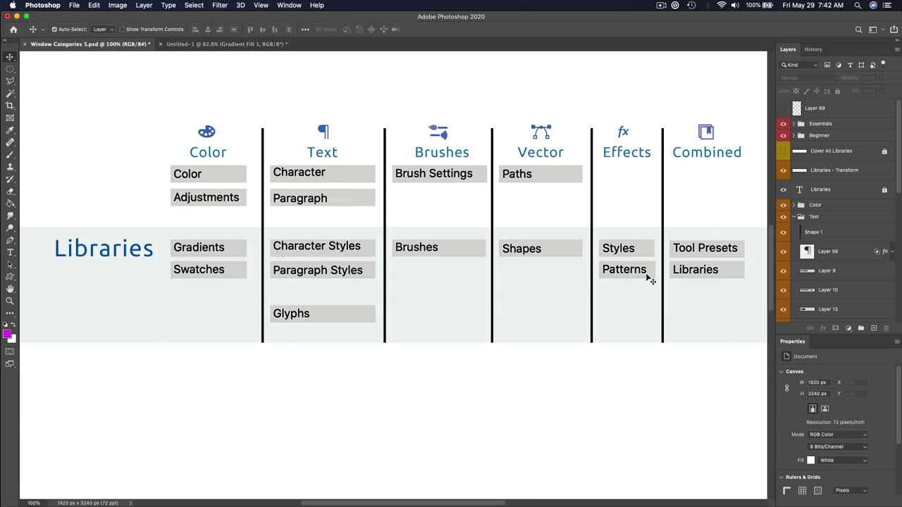
scroll(505, 479, down, 2)
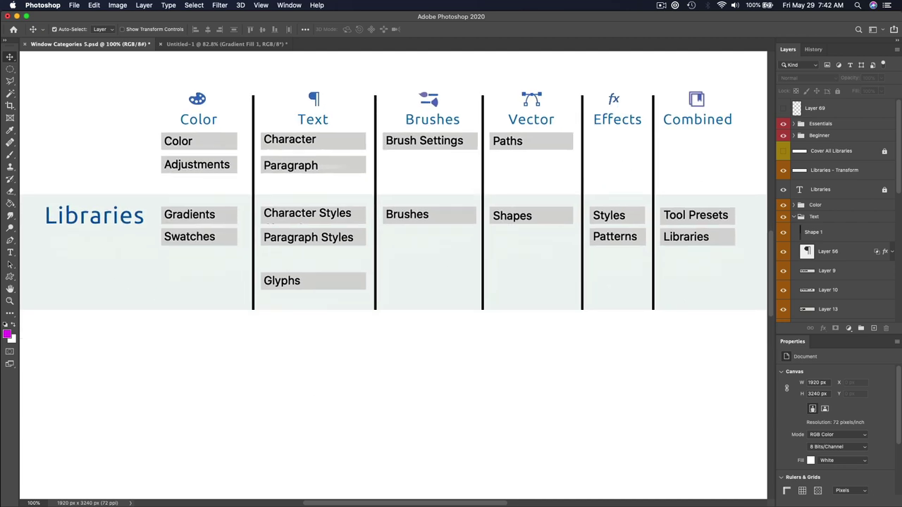
Open the Navigator for Untitled-1, zoom to about 316% and shift its view to where the wood and green circles meet
scroll(530, 308, down, 10)
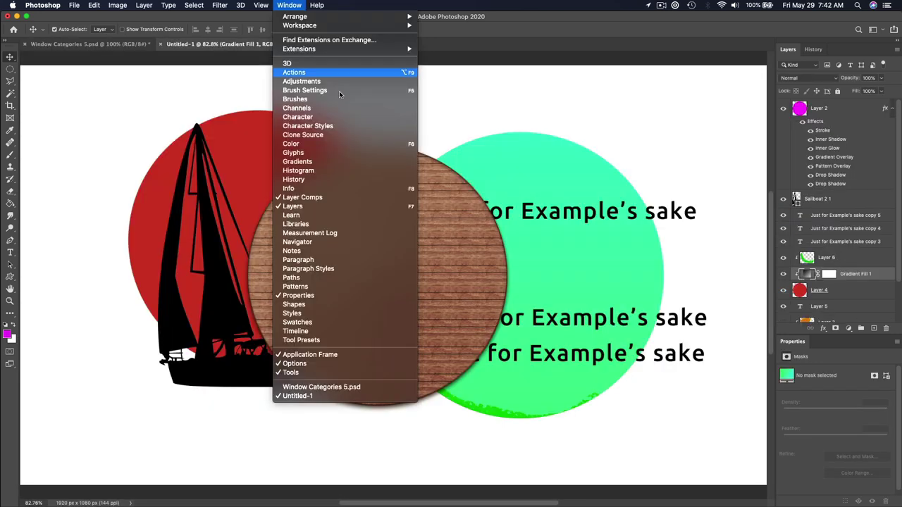
click(362, 216)
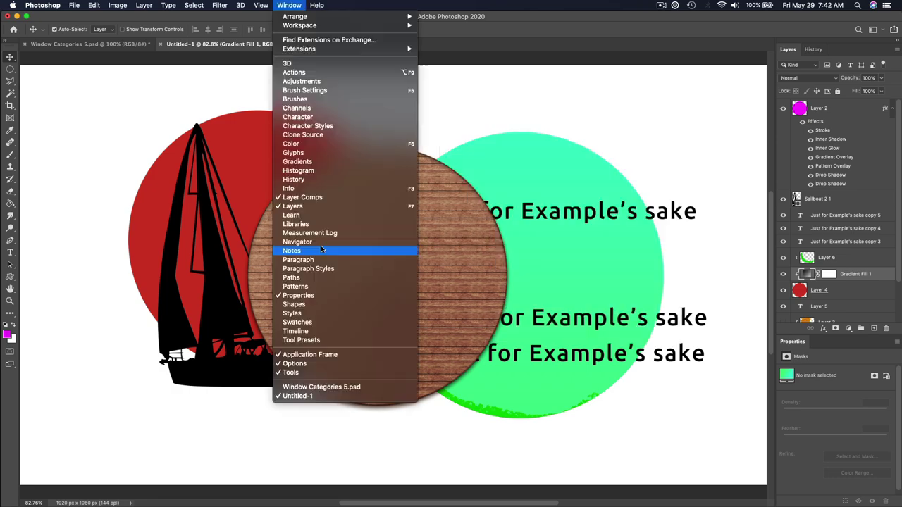
click(322, 240)
drag(535, 209, 536, 212)
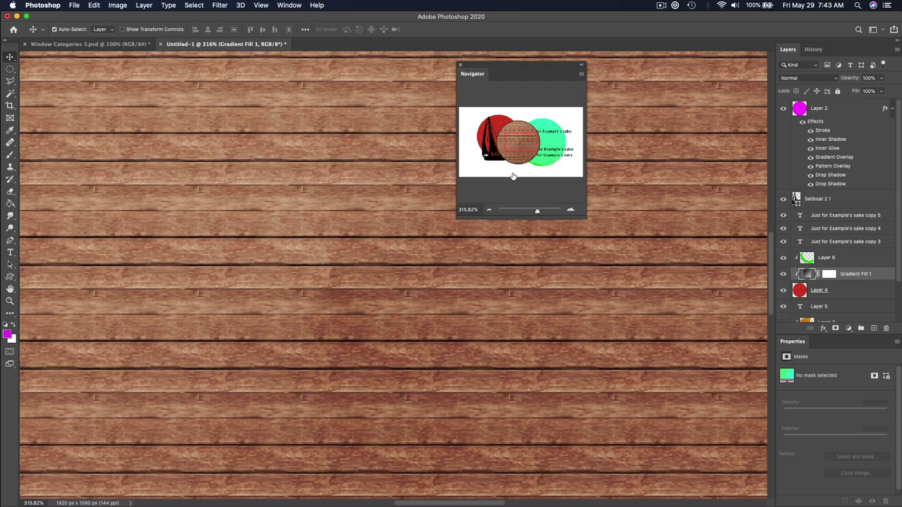
mouse_move(519, 145)
mouse_down()
mouse_move(491, 133)
mouse_move(501, 125)
mouse_move(531, 144)
mouse_up()
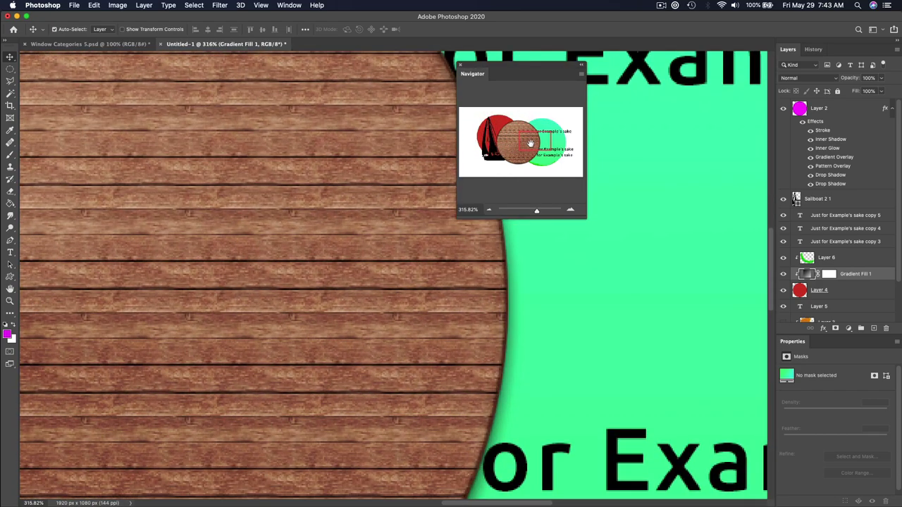
Zoom and pan directly across the wood circle at 200%, close the Navigator and fit the whole document in view
key(super+minus)
key(super+minus)
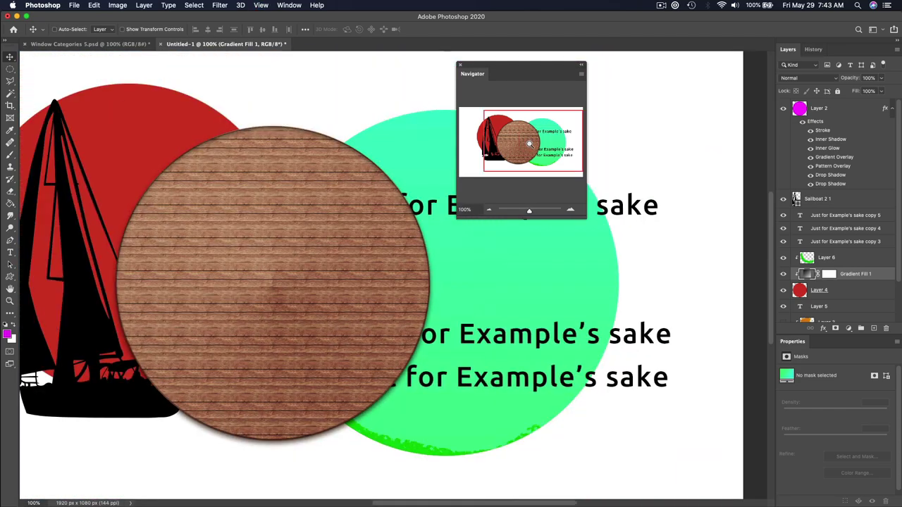
key(super+equal)
key(super+equal)
key(super+minus)
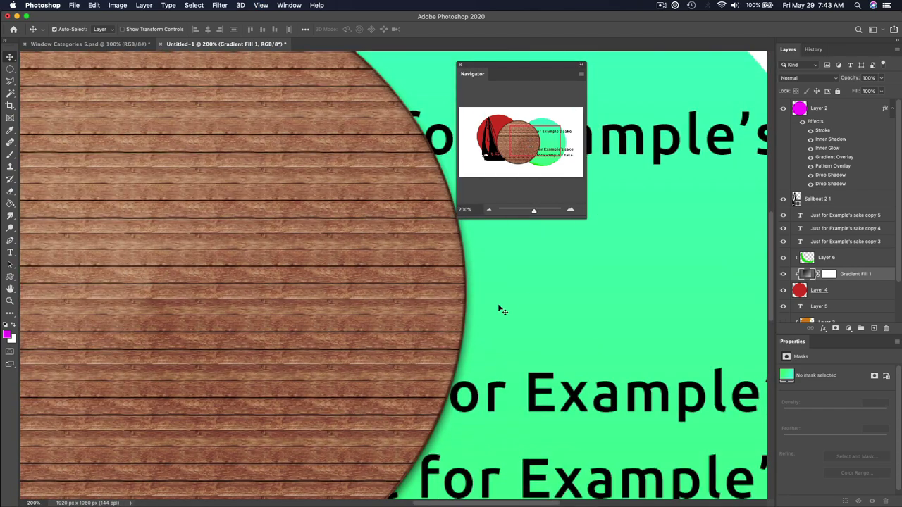
drag(322, 284, 639, 294)
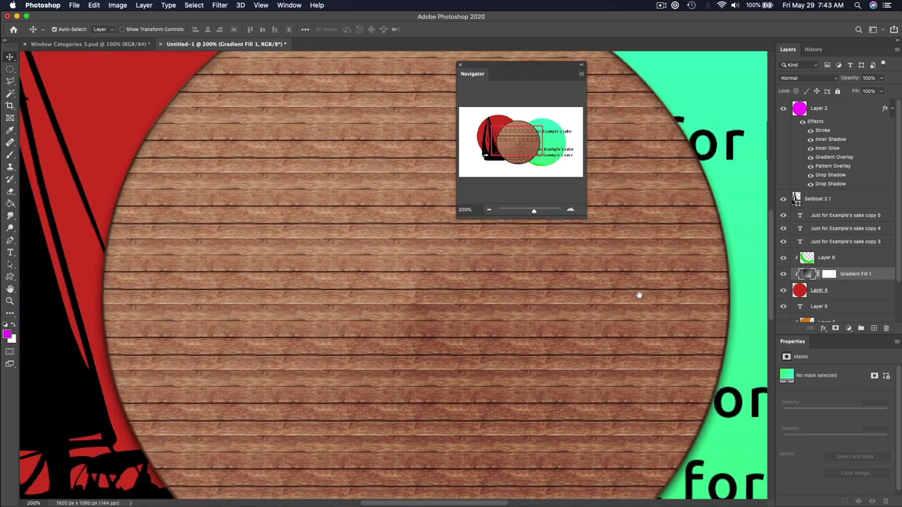
drag(167, 296, 200, 308)
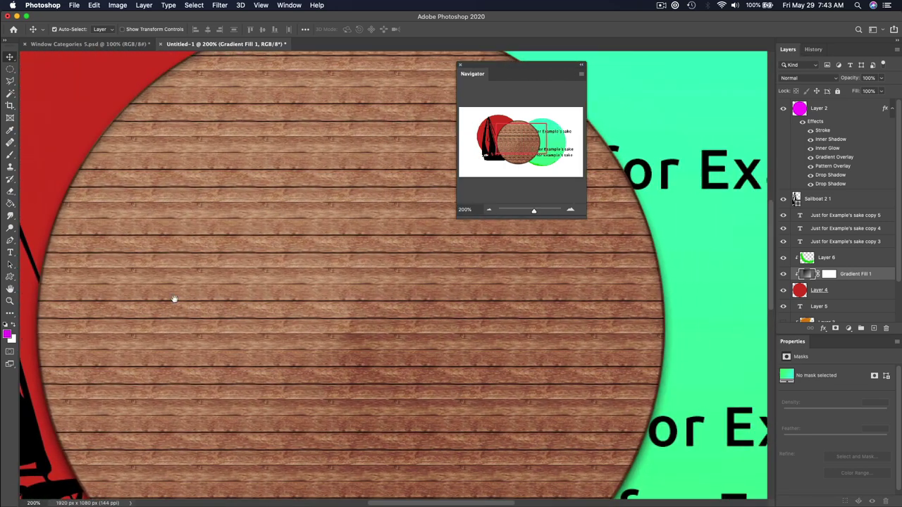
click(461, 66)
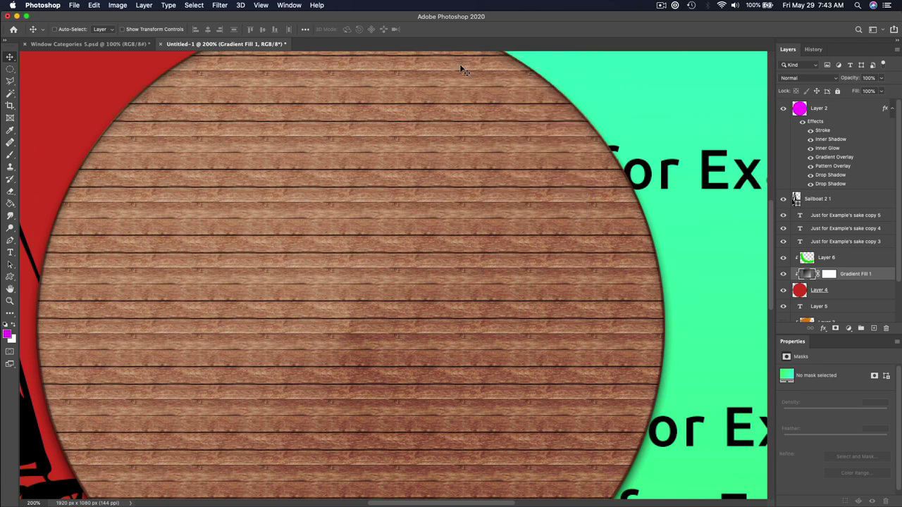
key(super+0)
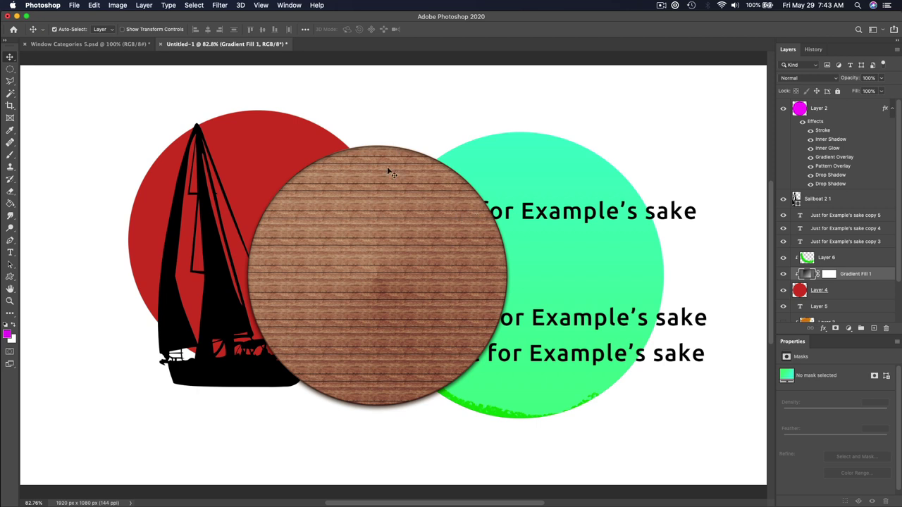
After checking the chart's Info category, open the Info panel in Untitled-1 and draw an elliptical selection around the wood circle area
click(130, 43)
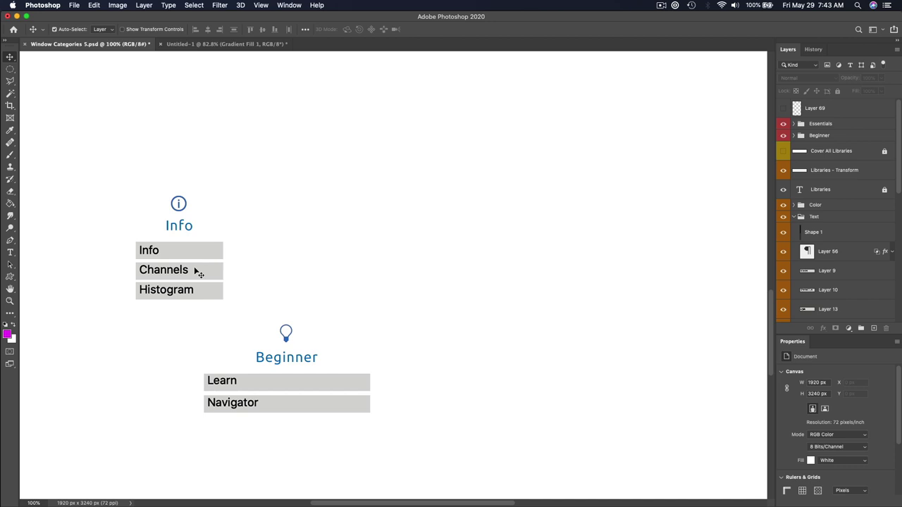
click(244, 43)
click(289, 5)
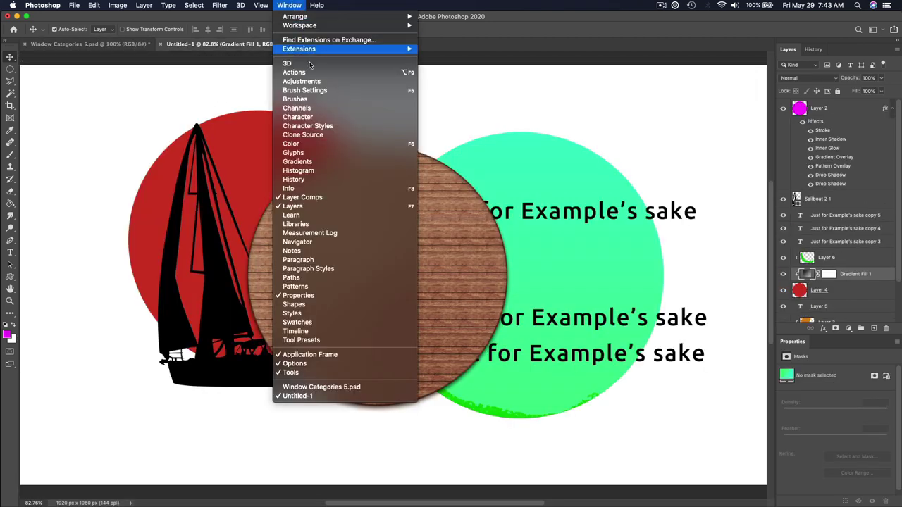
click(303, 188)
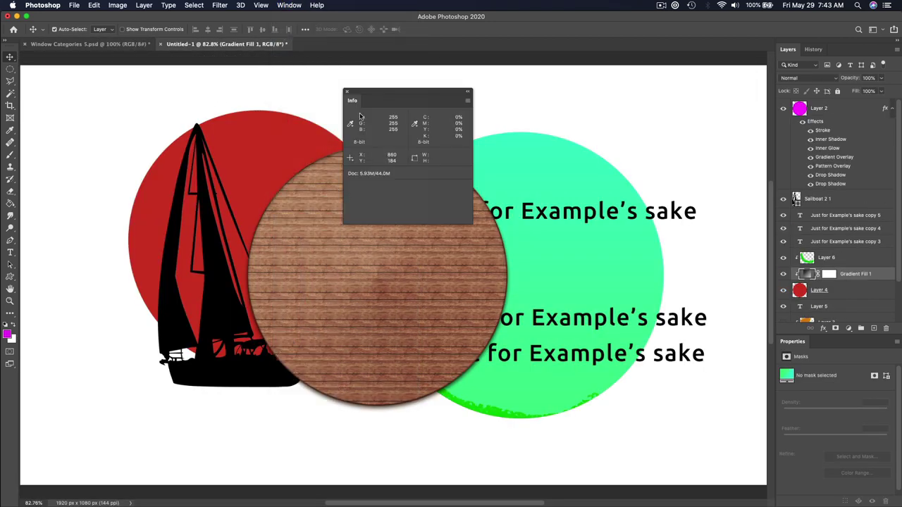
drag(386, 92, 583, 88)
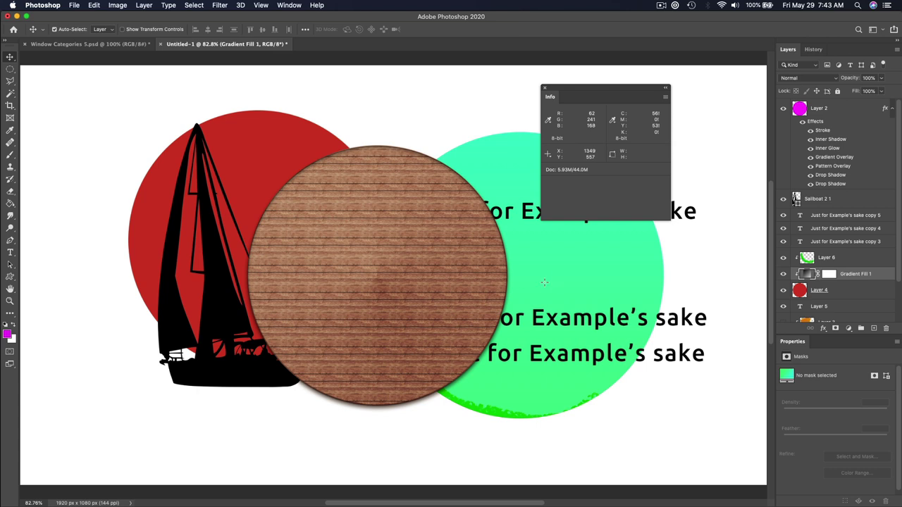
key(m)
drag(280, 97, 520, 334)
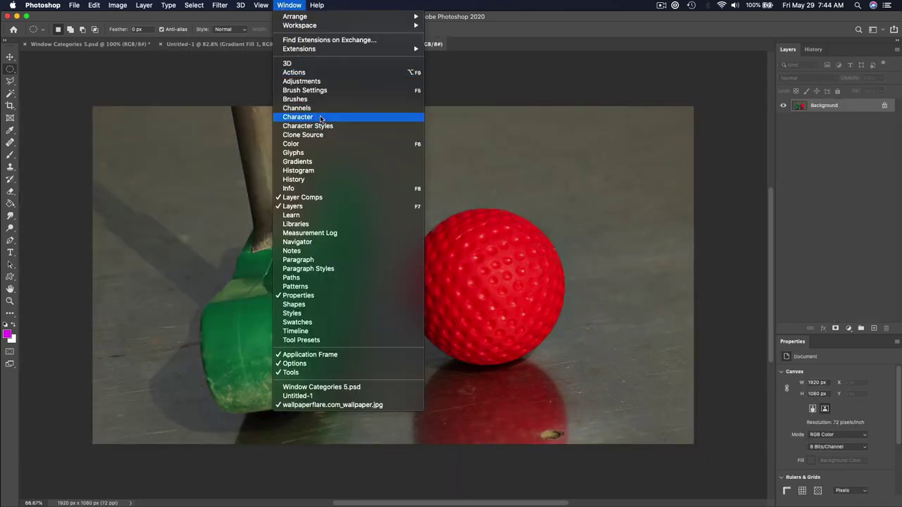
Open the Channels panel for the golf image, view the Red, Green and Blue channels individually, and return to the RGB composite
click(318, 109)
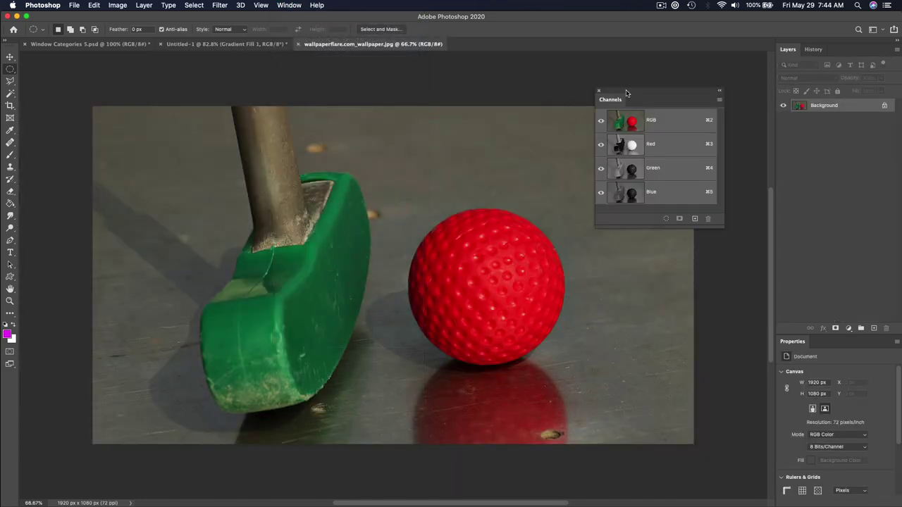
drag(626, 93, 501, 114)
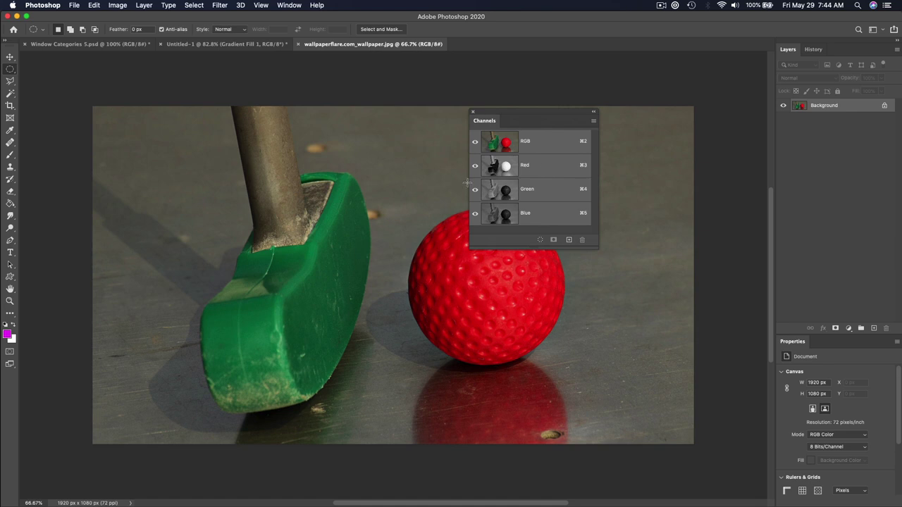
click(564, 164)
click(554, 192)
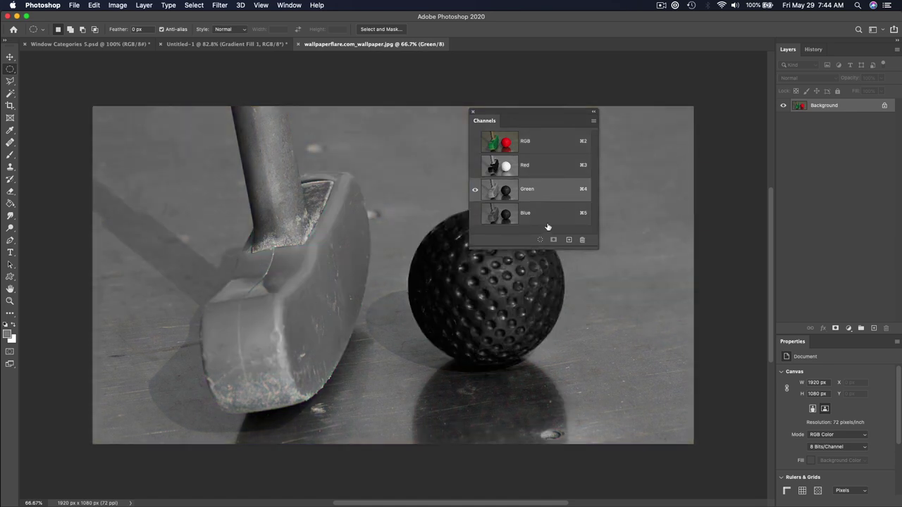
click(547, 217)
click(540, 145)
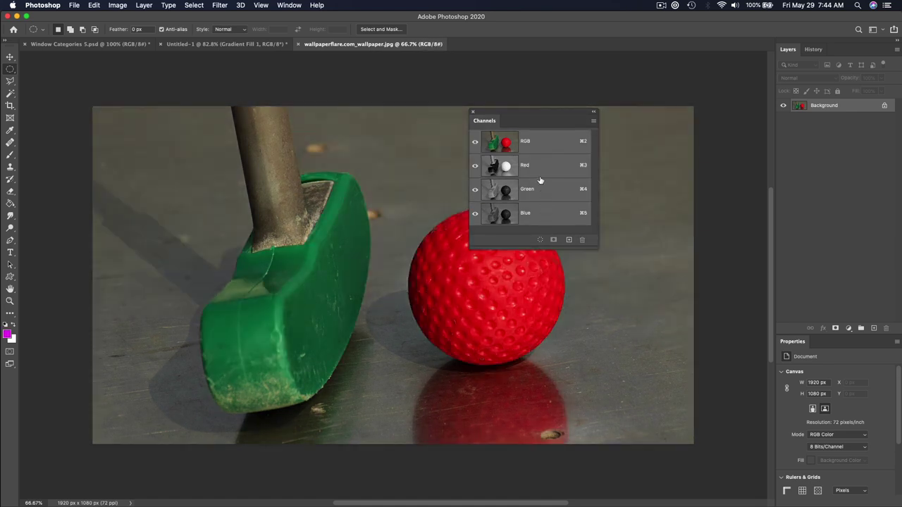
Examine the golf image's Red, Green and Blue channels again, and make all channels visible with only Blue selected
click(541, 168)
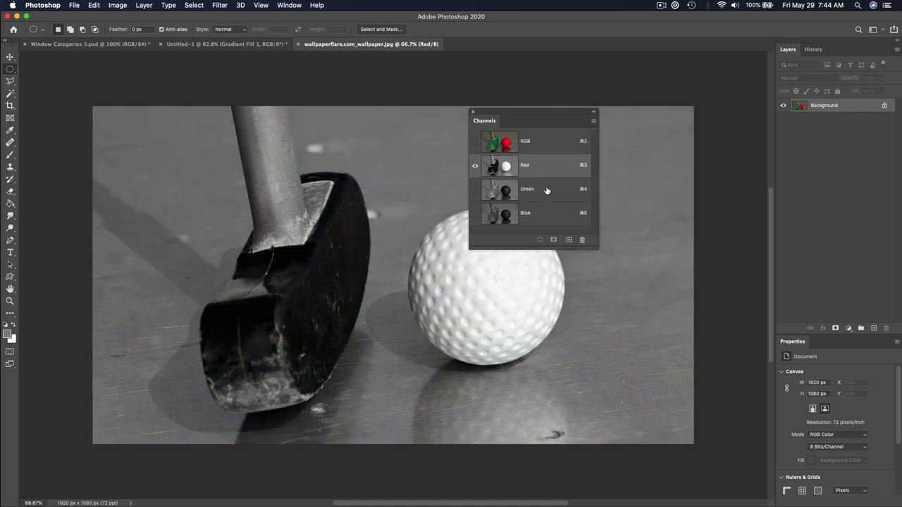
click(547, 191)
click(547, 215)
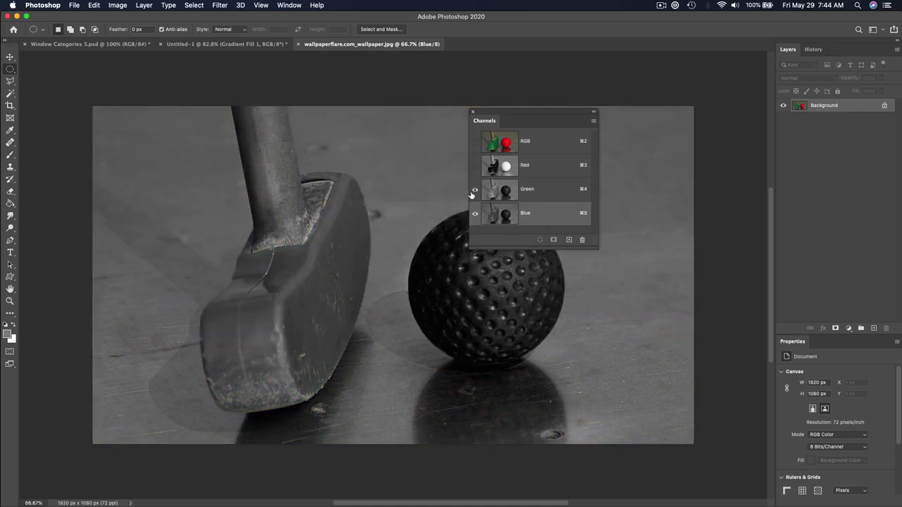
click(475, 189)
click(475, 165)
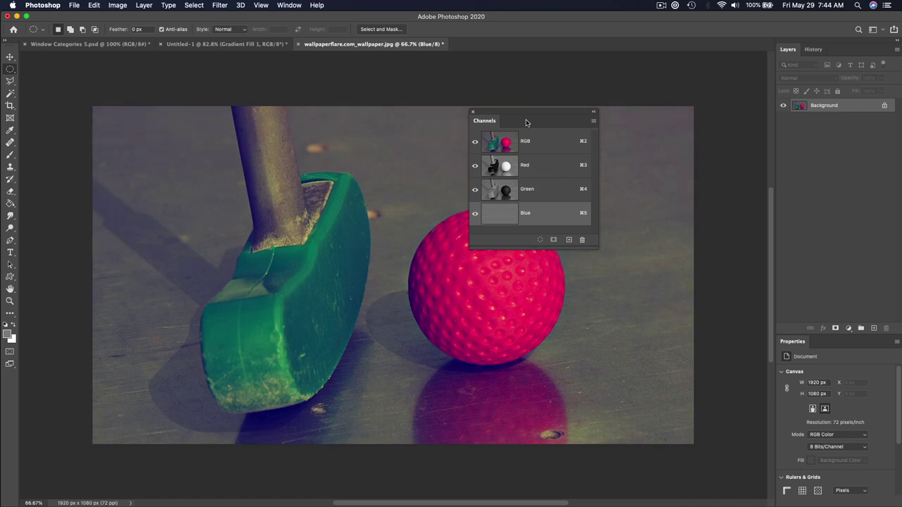
Add a new layer filled with black above the golf image and draw a circular selection about 586 px wide on it
key(super+alt+shift+n)
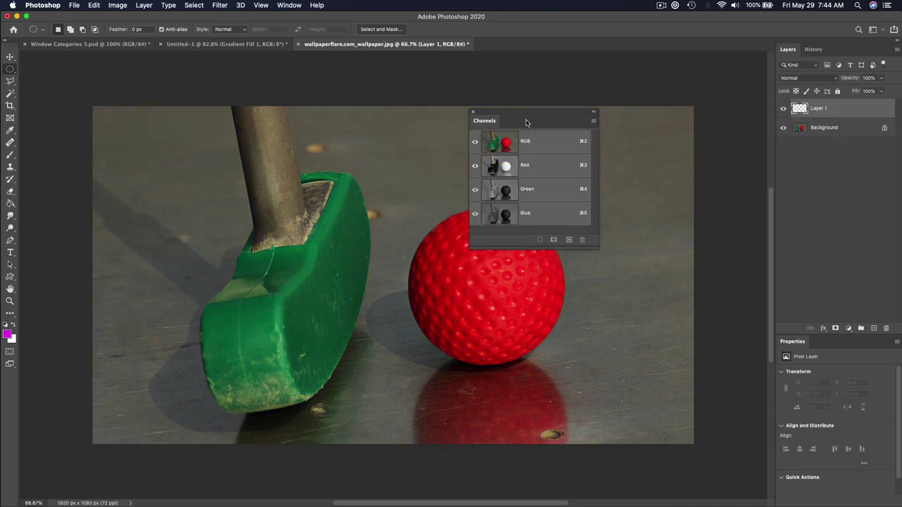
key(alt+BackSpace)
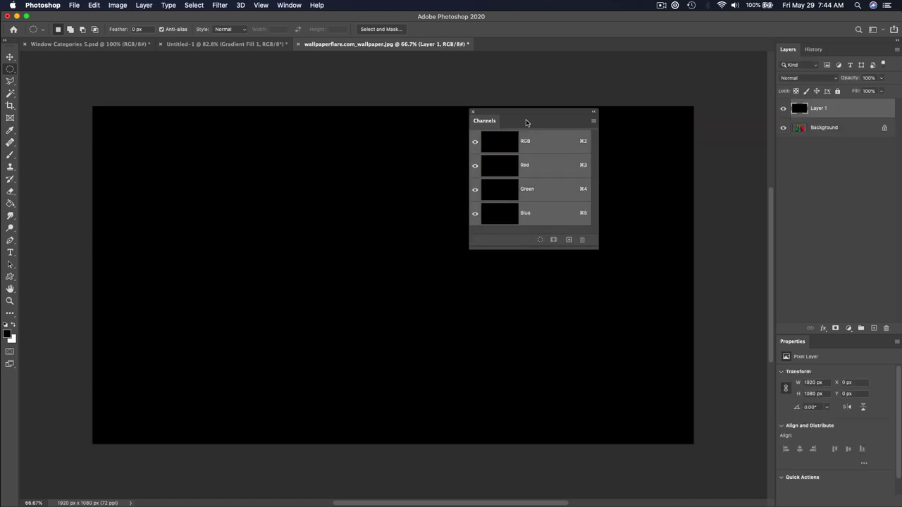
drag(242, 182, 425, 364)
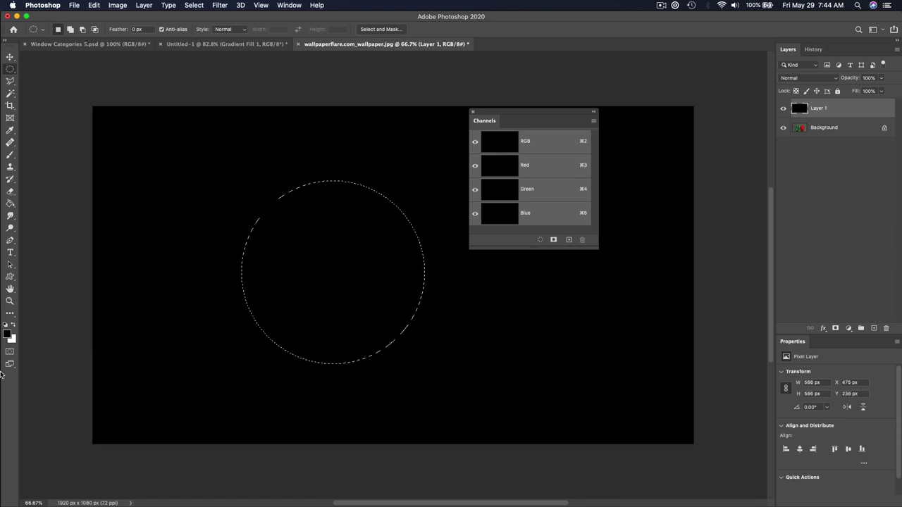
Set the foreground color to pure red (ff0000), fill the circular selection with it and deselect
click(7, 336)
drag(364, 316, 268, 250)
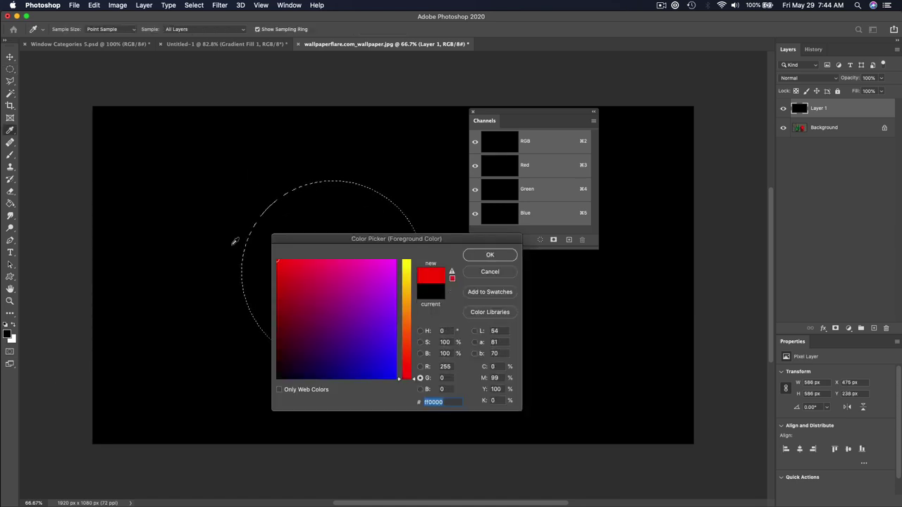
click(490, 255)
key(alt+BackSpace)
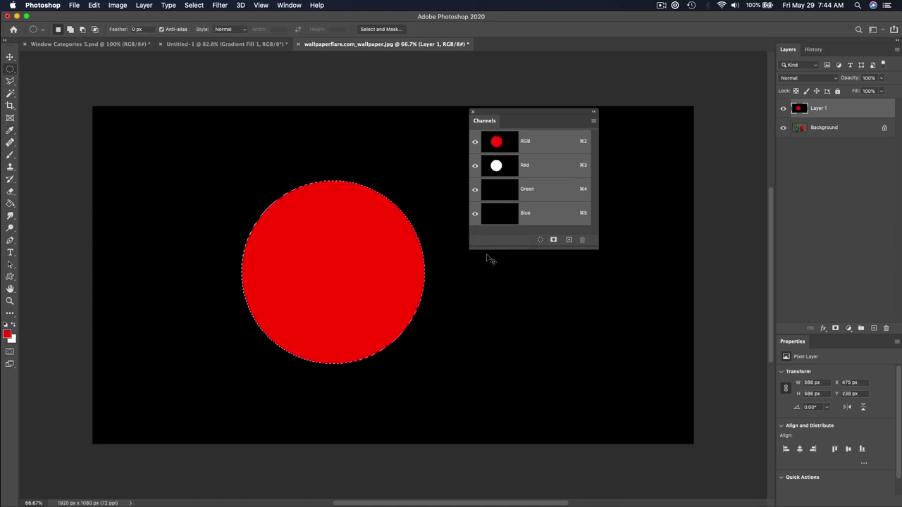
key(ctrl+d)
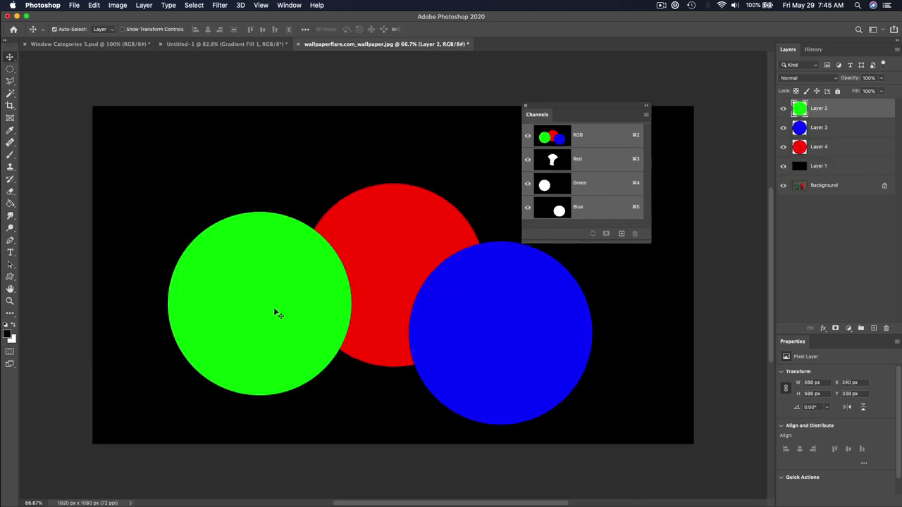
Move the green circle to about X 198, Y 320 px and the blue circle to about X 1064, Y 366 px
drag(276, 312, 261, 308)
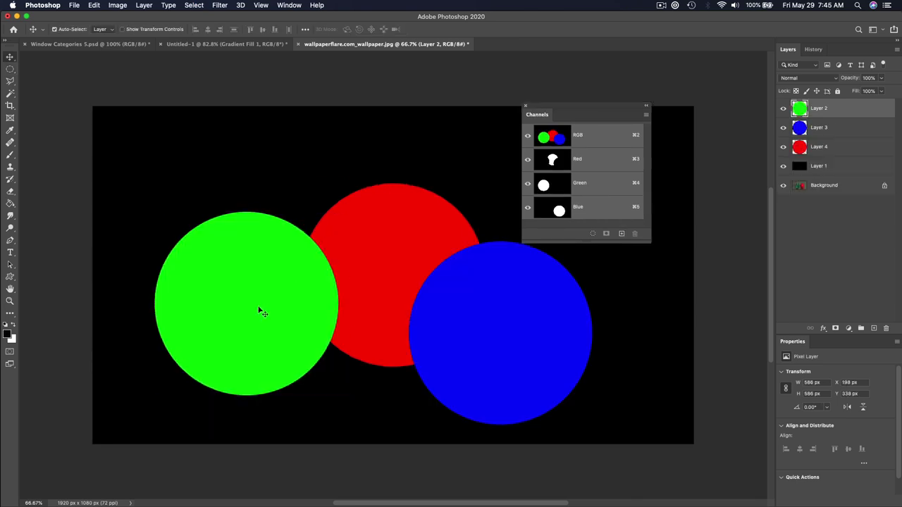
drag(326, 272, 326, 266)
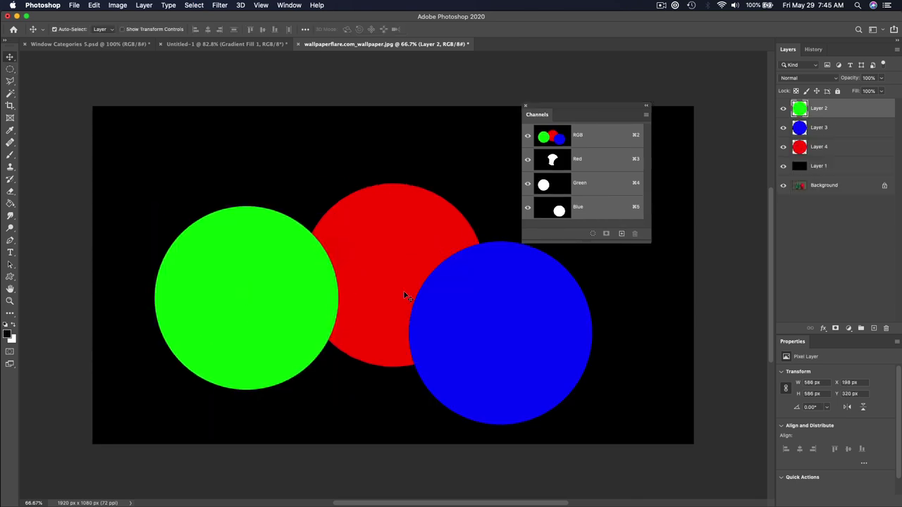
drag(495, 284, 519, 260)
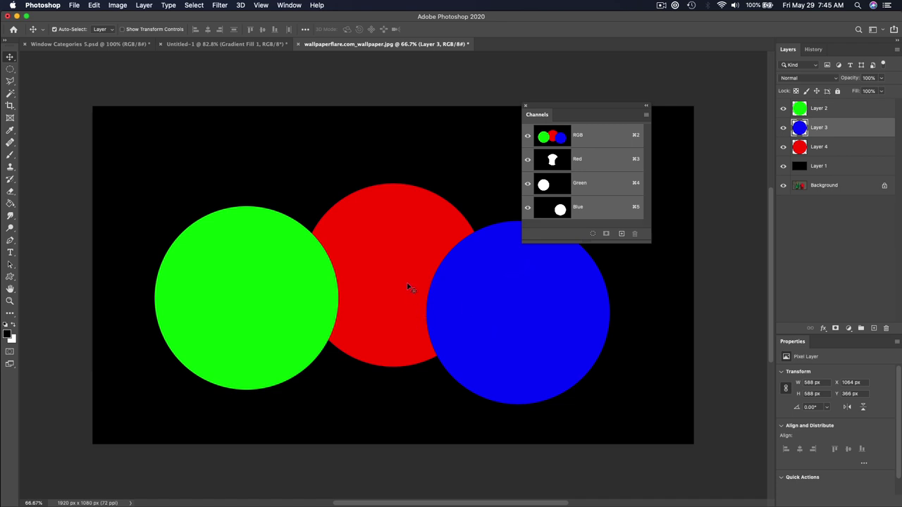
Compare how the three colored circles appear in the Red, Green and Blue channels, and show all channels with Blue selected
click(614, 161)
click(585, 189)
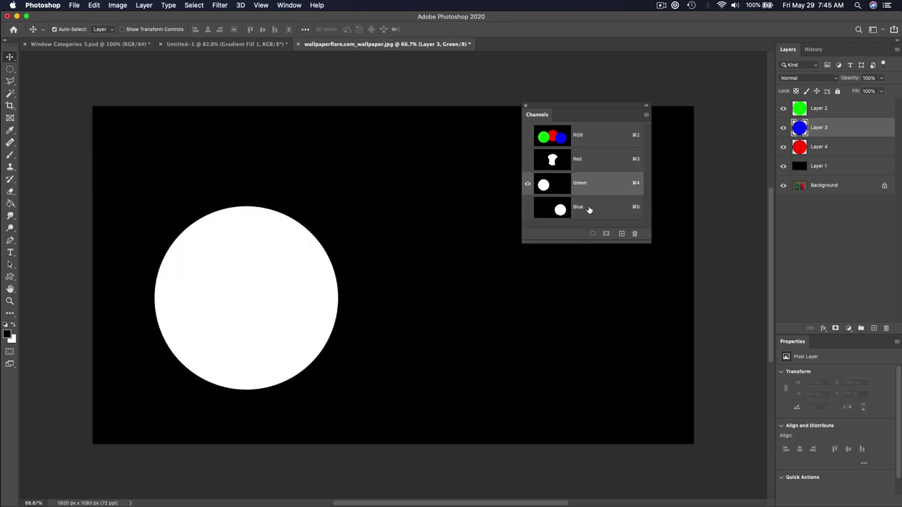
click(591, 212)
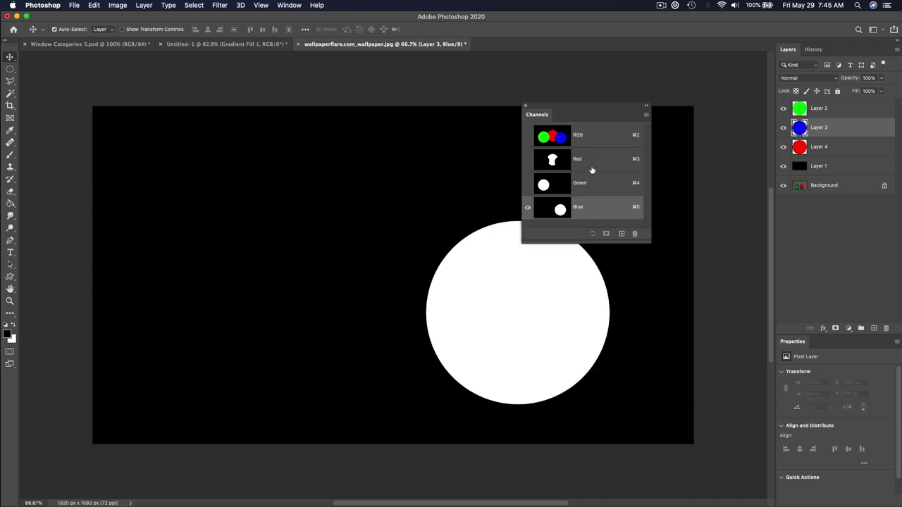
click(594, 184)
click(599, 163)
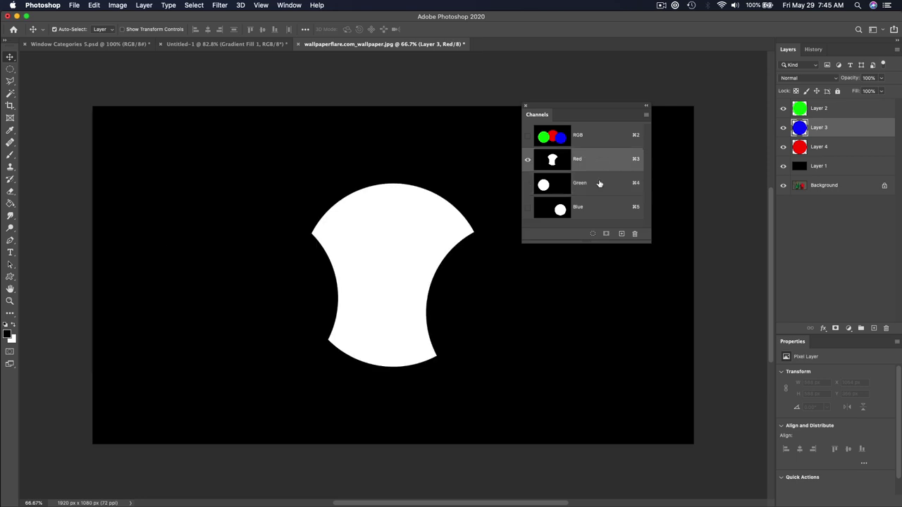
click(598, 184)
click(600, 209)
click(527, 183)
click(528, 160)
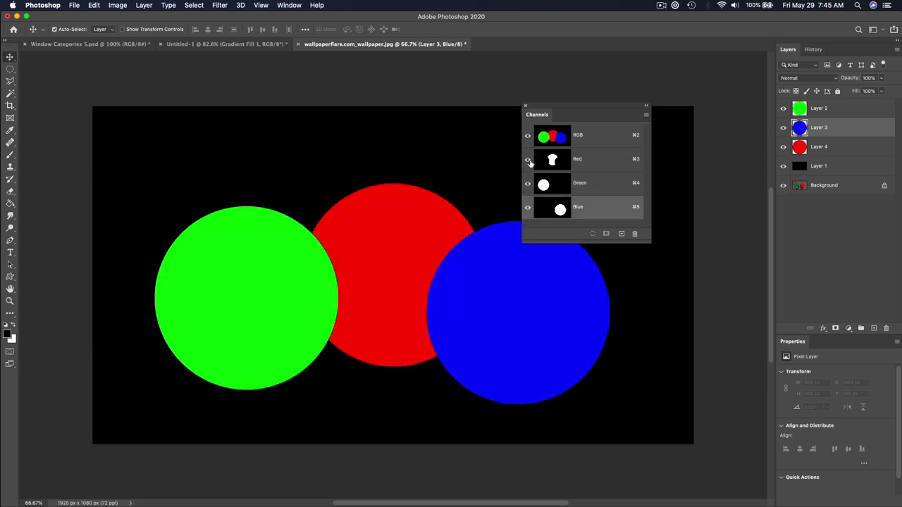
Try to move the circles with only Blue targeted, dismiss the alerts and reselect the composite RGB channel
click(461, 278)
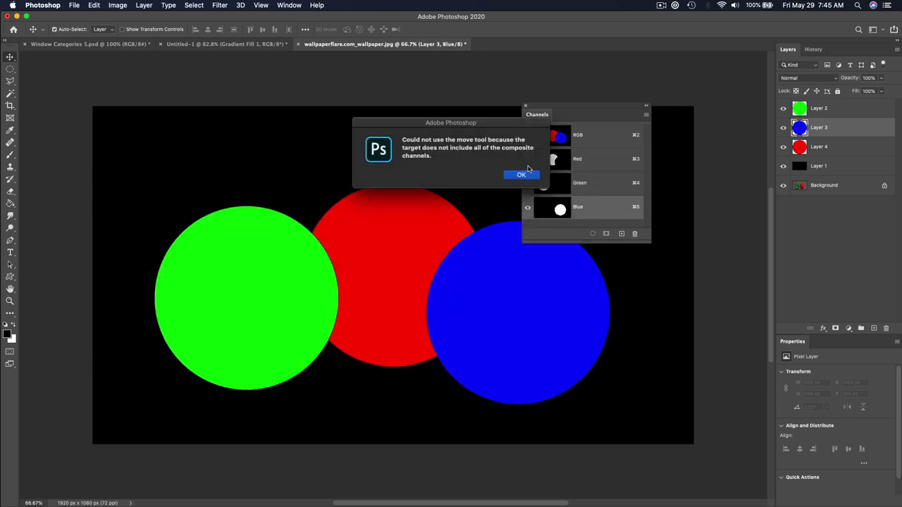
click(525, 175)
click(505, 304)
key(Return)
click(601, 143)
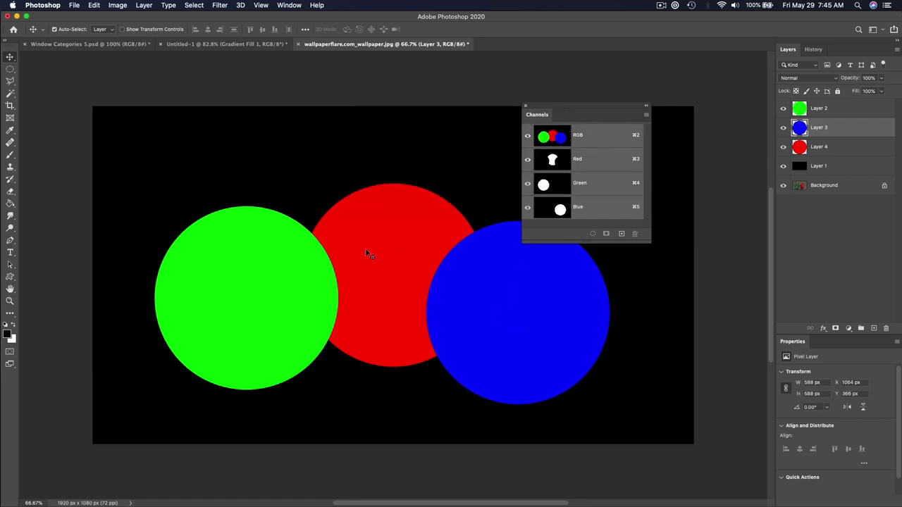
Set the blend mode of the green, blue and red circle layers to Lighten
key(alt+shift+bracketleft)
shift+click(799, 110)
click(803, 82)
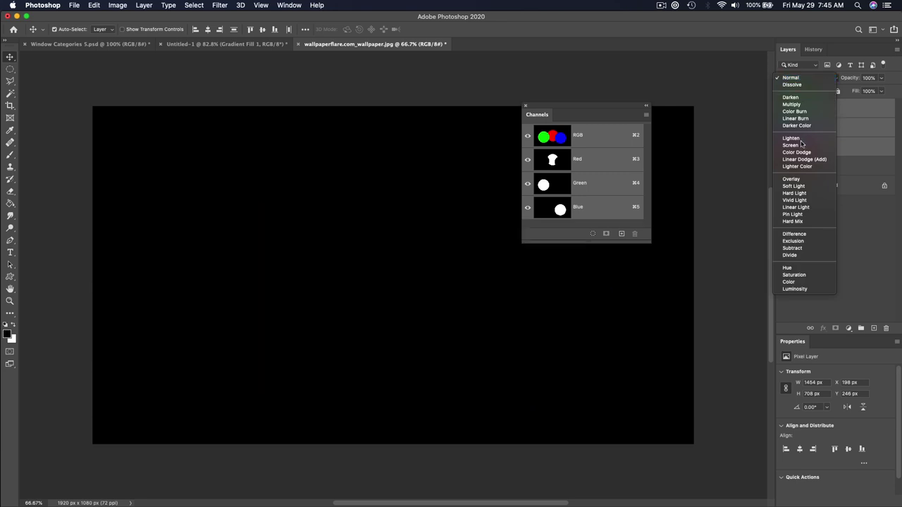
click(803, 139)
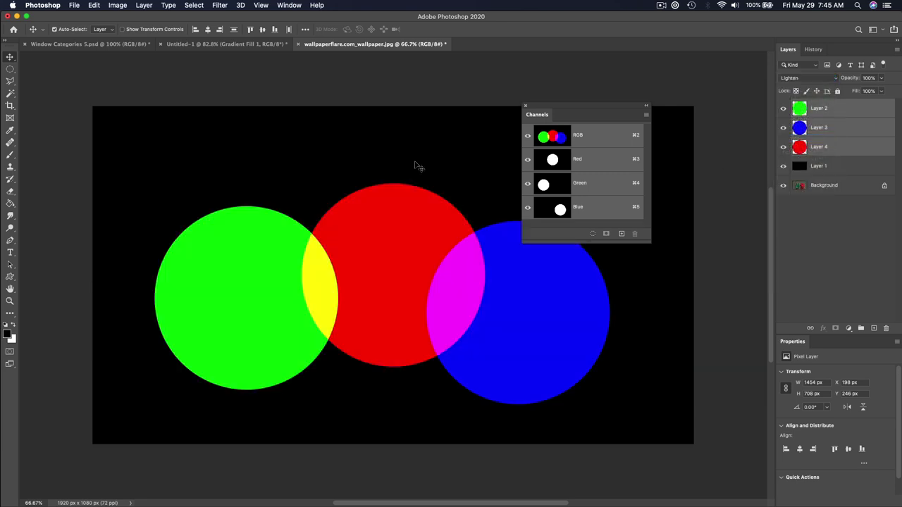
Overlap the circles by moving red to about X 651, Y 0 px, green beneath it, and blue to about X 876, Y 327 px
drag(362, 256, 378, 156)
drag(254, 302, 331, 305)
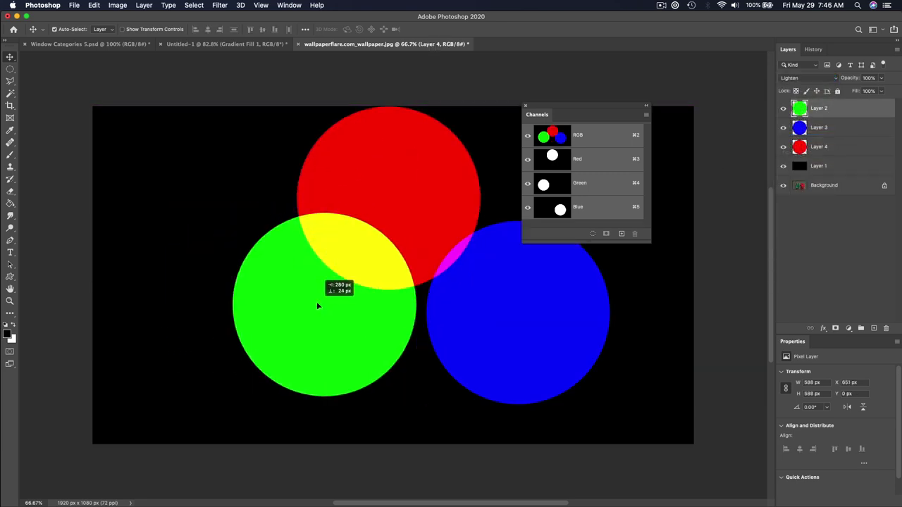
drag(489, 317, 426, 307)
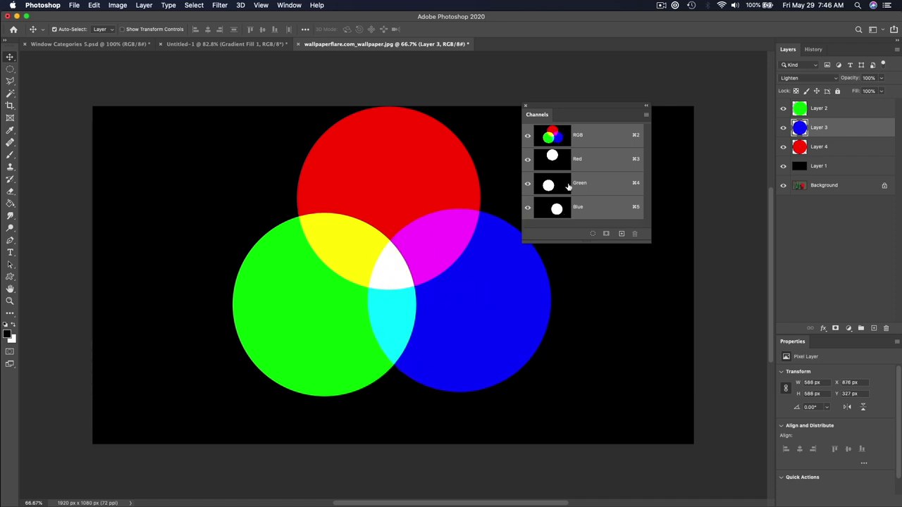
Compare the overlapping circles in the Red, Green and Blue channels, and return to the RGB composite
click(586, 160)
click(593, 185)
click(591, 208)
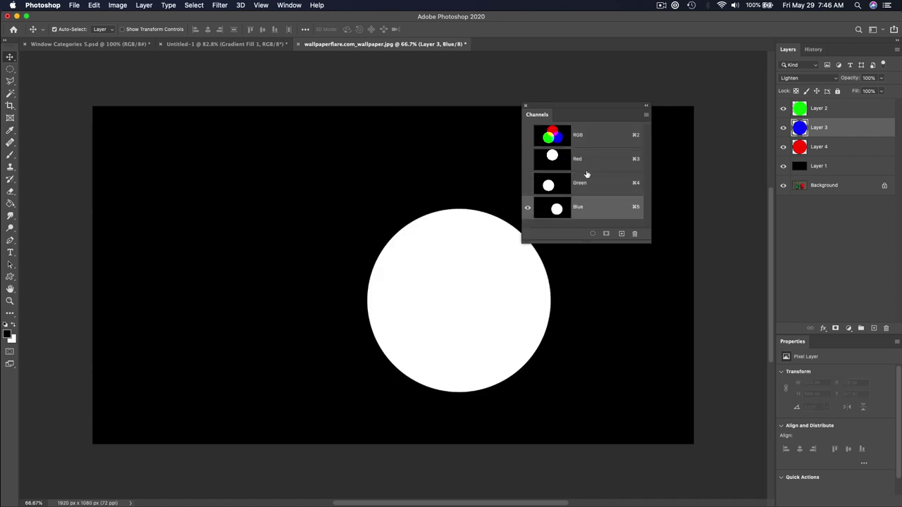
click(585, 136)
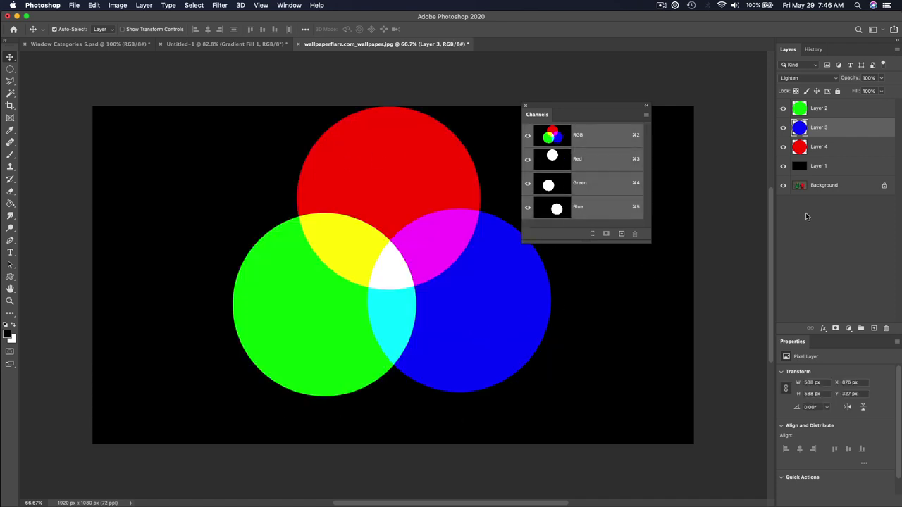
Stack the blue and green circles over the red one, and hide the three circle layers and the black layer
drag(473, 281, 405, 181)
drag(347, 347, 406, 255)
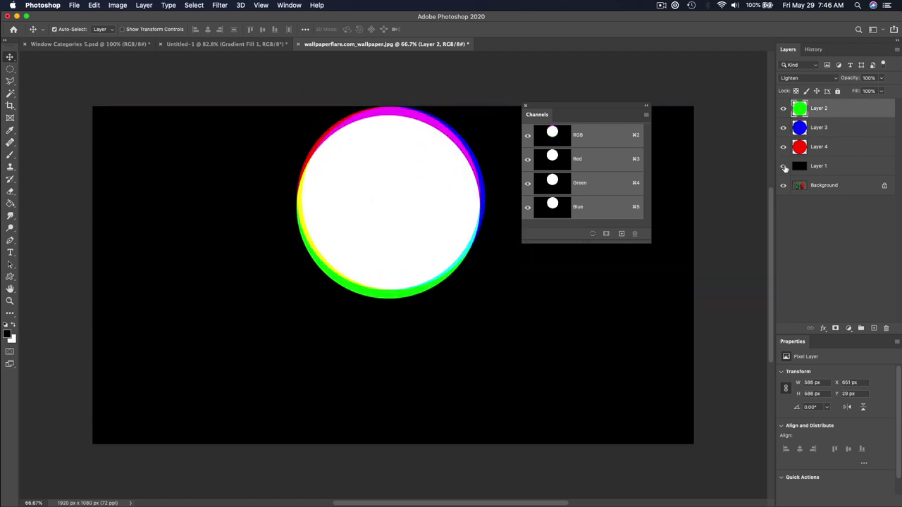
drag(785, 168, 787, 111)
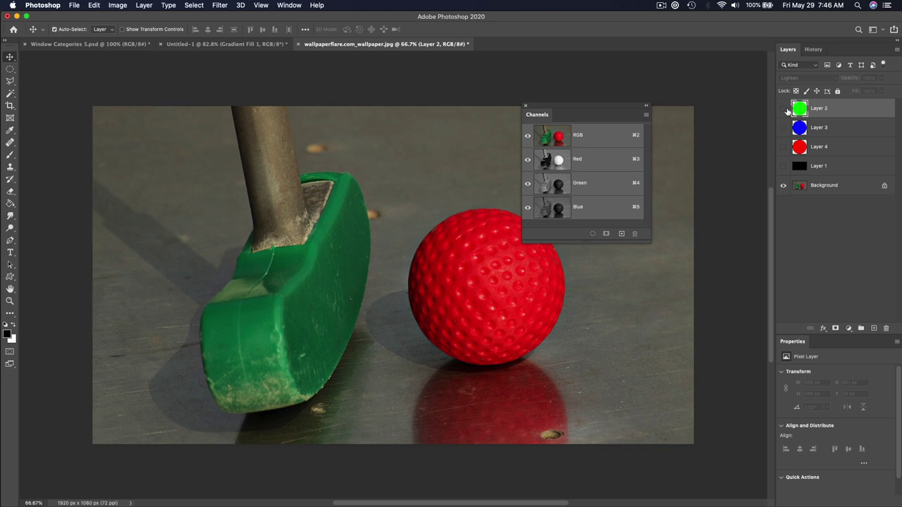
Compare the golf image in its Red, Green and Blue channels, and return to the RGB composite
click(585, 159)
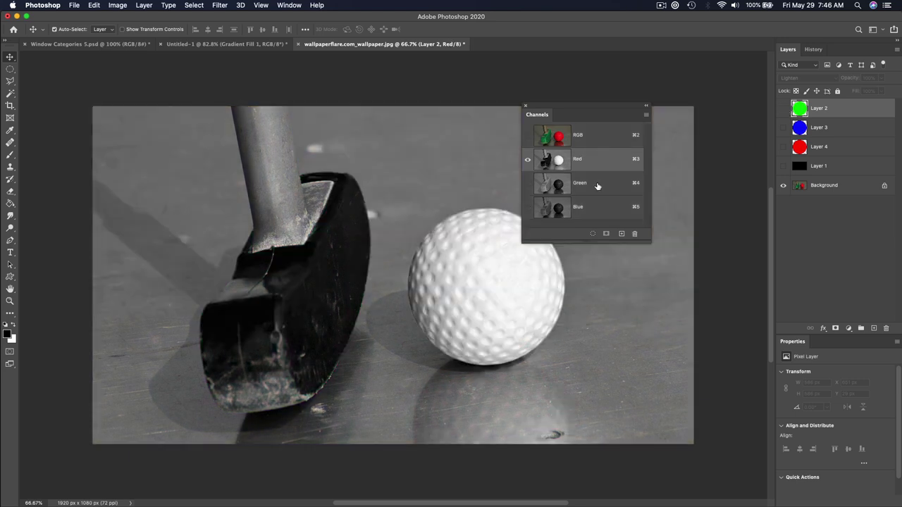
click(597, 184)
click(598, 211)
click(599, 142)
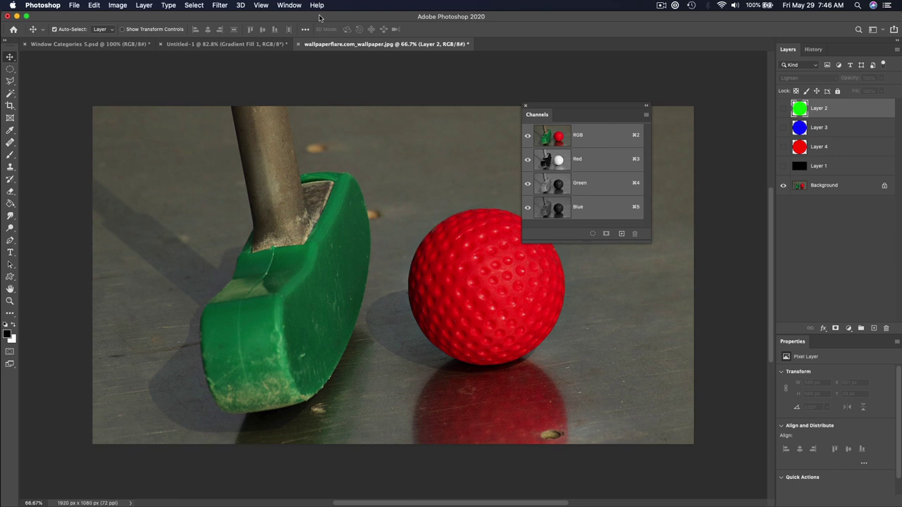
Open the Histogram panel and separate it from the Channels panel so the red ball is mostly uncovered
click(299, 6)
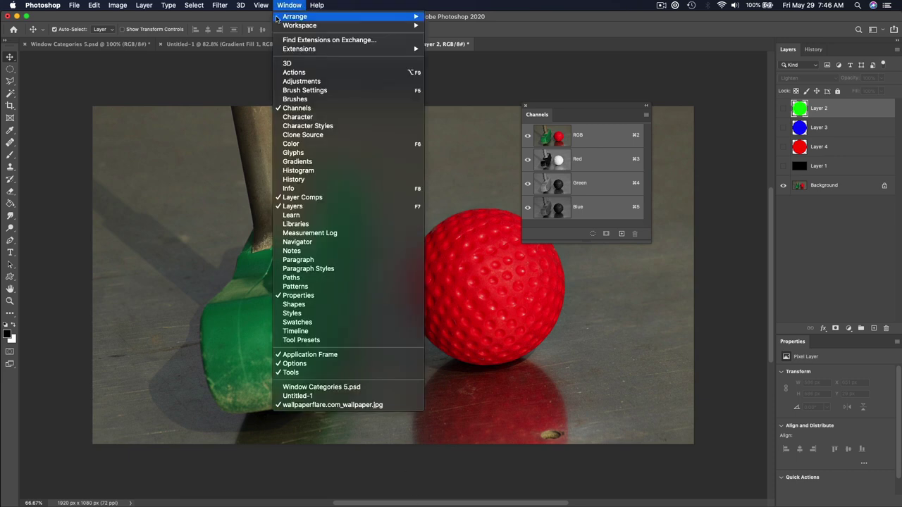
click(329, 171)
drag(593, 109, 136, 98)
drag(709, 117, 617, 94)
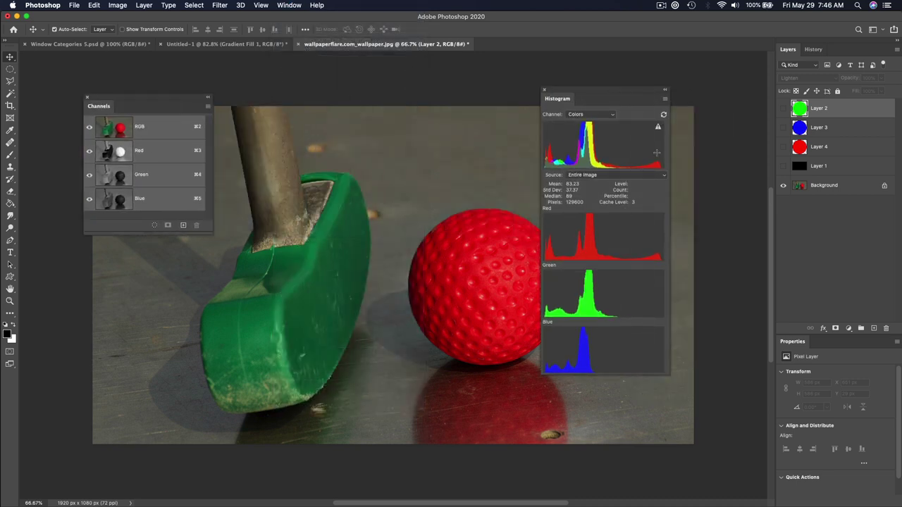
Examine the histogram in Expanded View with the RGB and Colors channels, and return to All Channels View
click(665, 100)
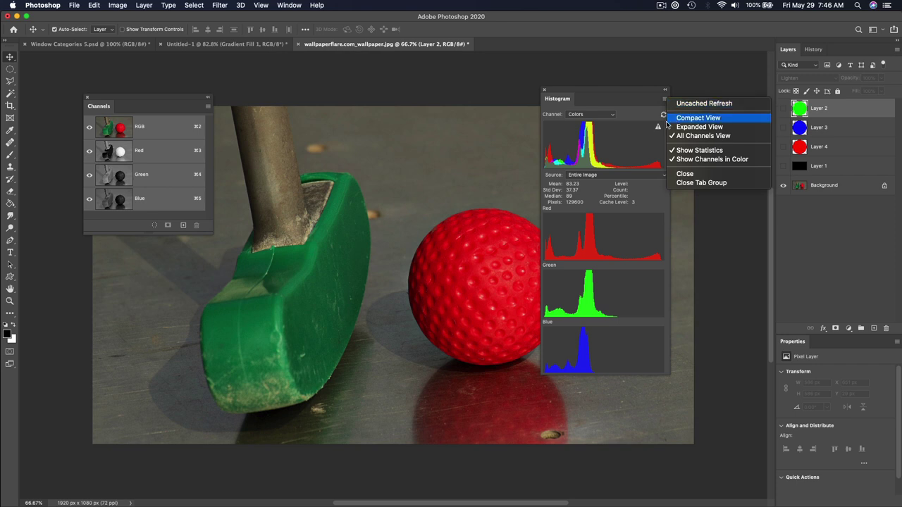
click(666, 122)
click(632, 99)
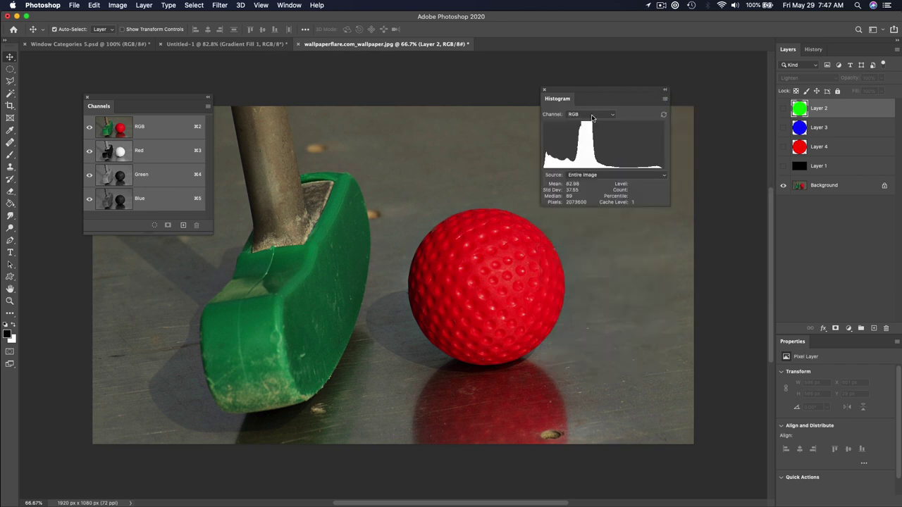
click(592, 118)
click(591, 116)
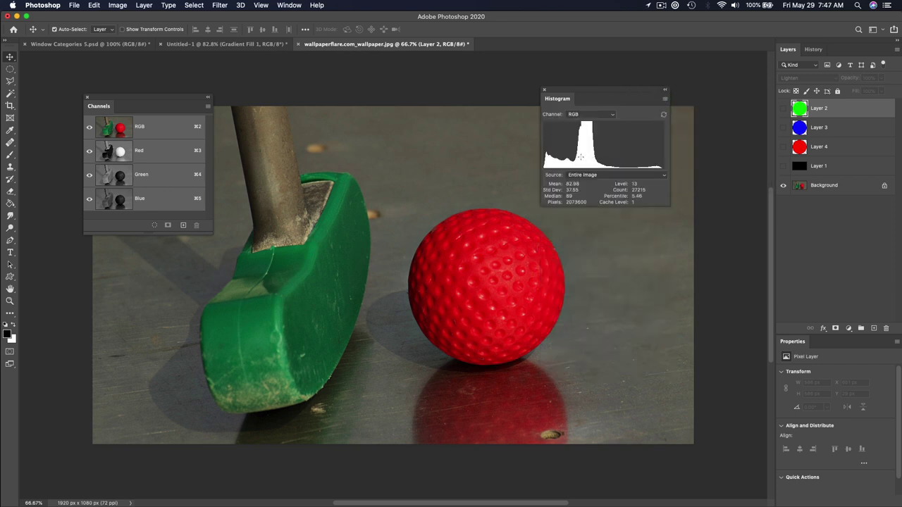
click(592, 115)
click(585, 149)
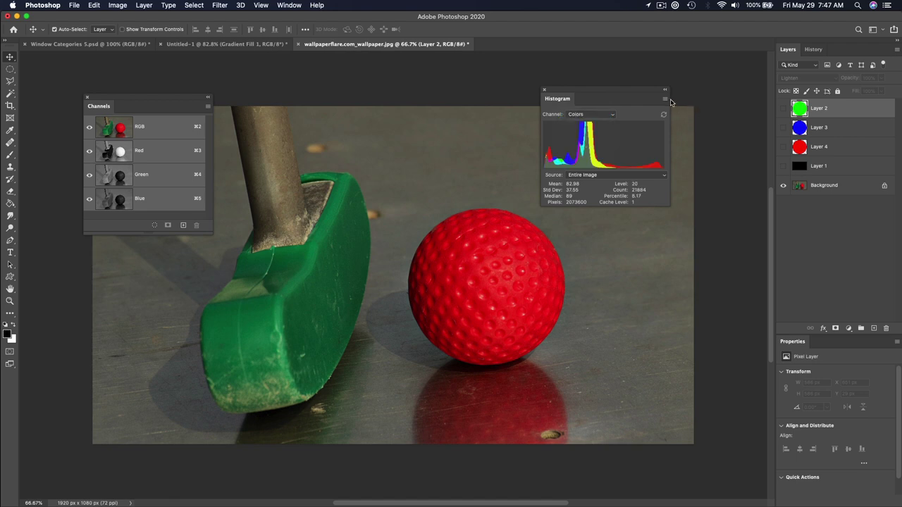
click(666, 99)
click(701, 137)
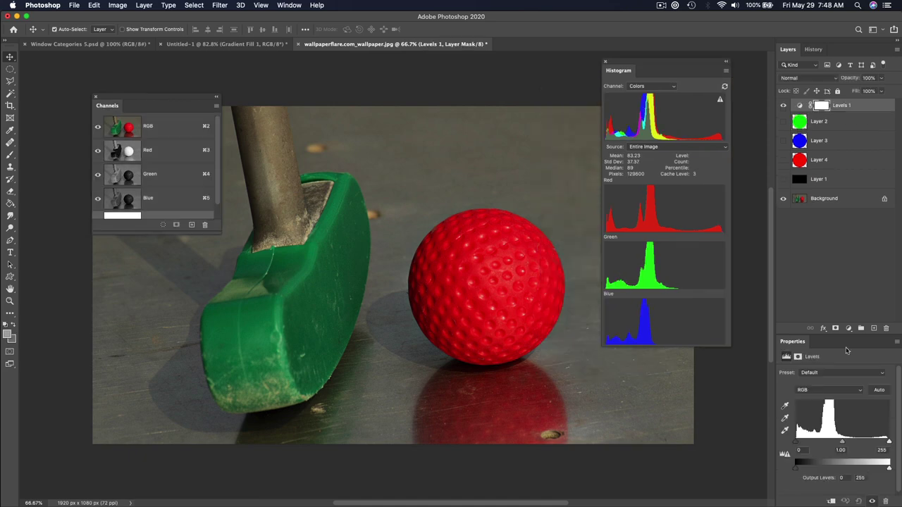
Try white input levels of 147 and 97 in the Levels adjustment, and return the value to 255
drag(886, 444, 849, 446)
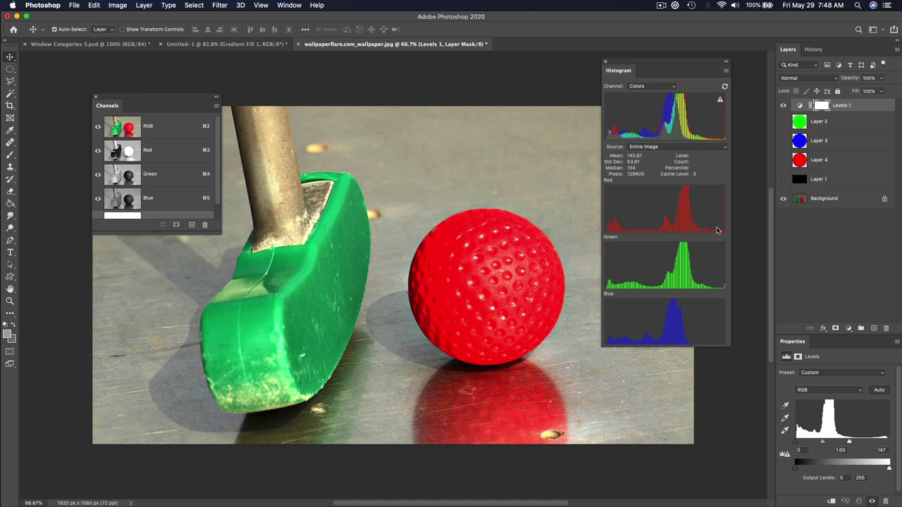
drag(849, 444, 831, 444)
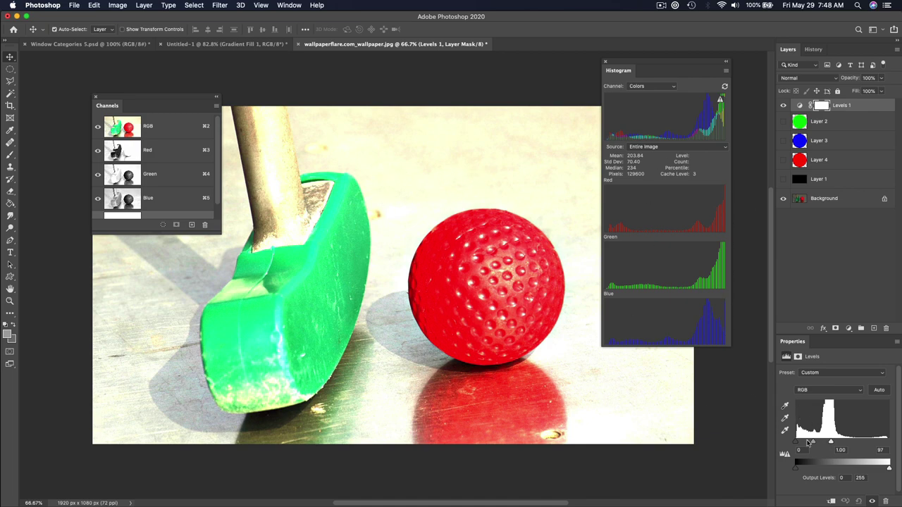
drag(834, 442, 890, 442)
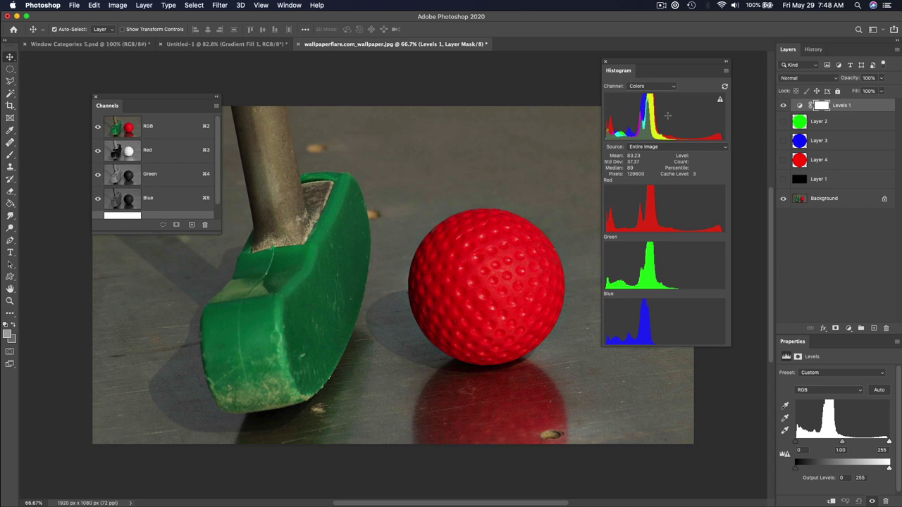
Close the Histogram panel, check the panel categories in Window Categories 5.psd, and return to the golf image
click(606, 62)
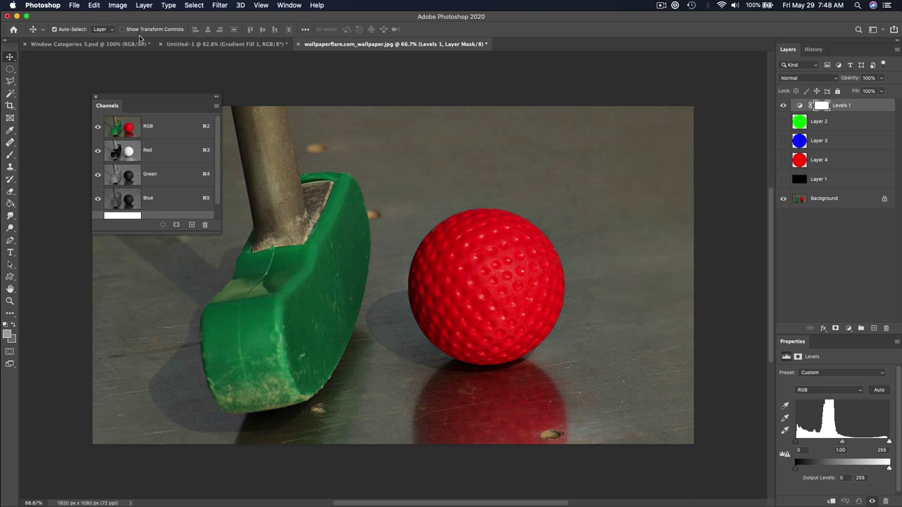
click(129, 44)
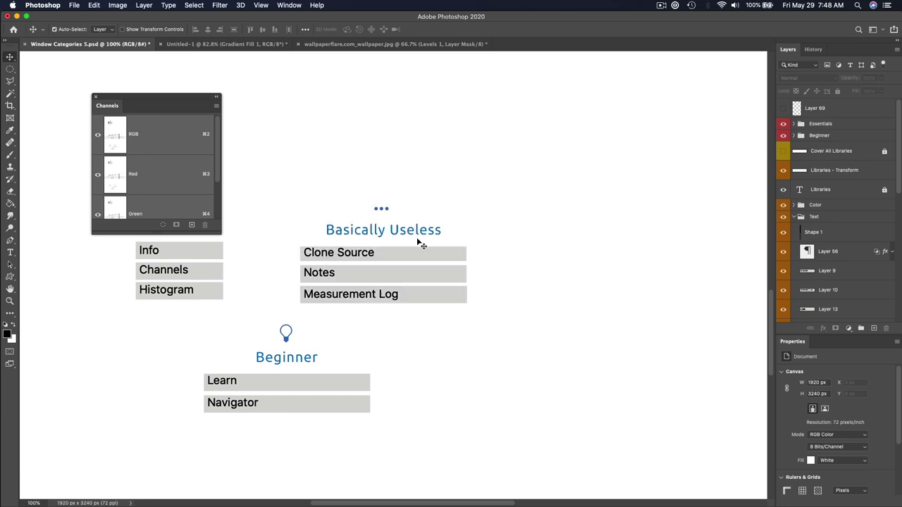
click(394, 43)
Open the Clone Source panel with the Clone Stamp tool, close the Channels panel and move Clone Source away from the ball
key(s)
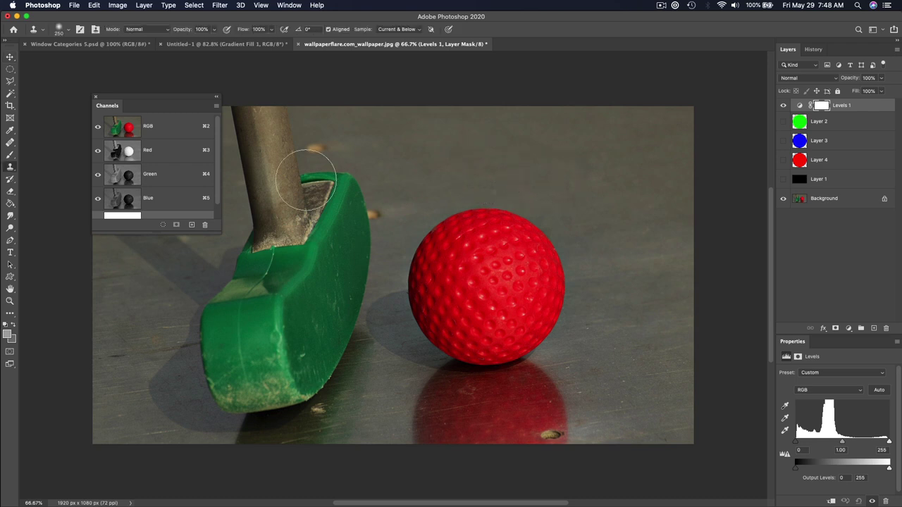
click(94, 28)
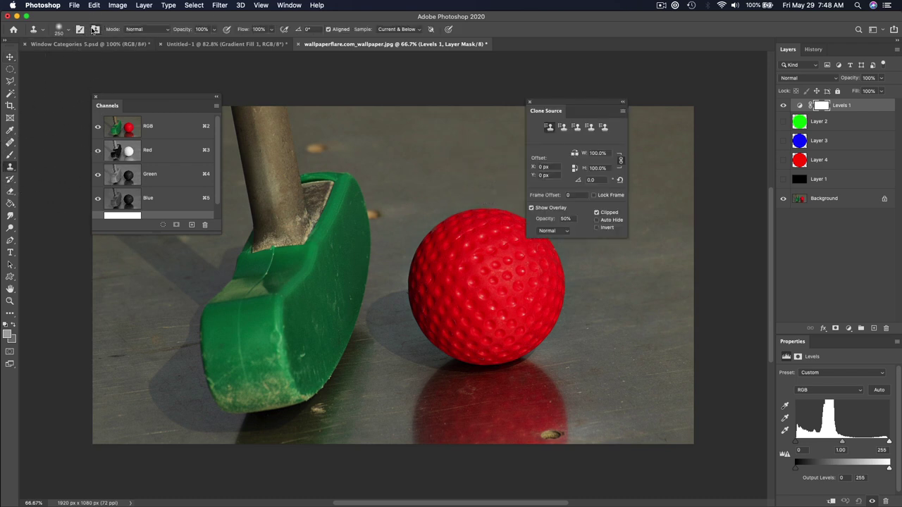
click(96, 100)
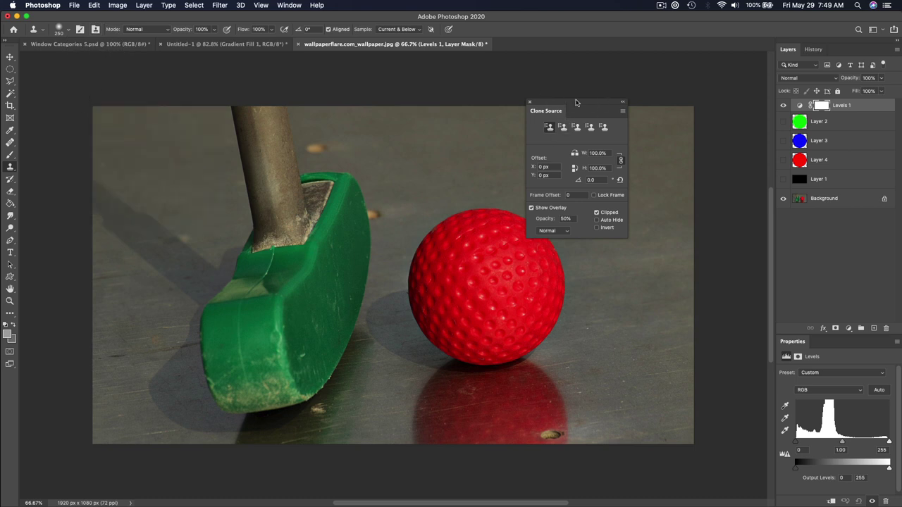
drag(575, 102, 331, 66)
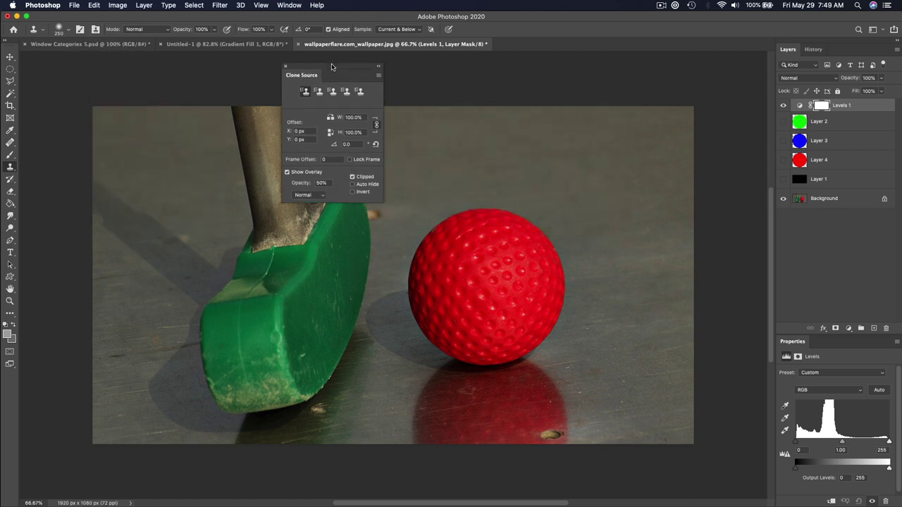
Add a new layer and try cloning the gray surface over part of the red ball
key(super+shift+n)
key(Return)
alt+click(634, 166)
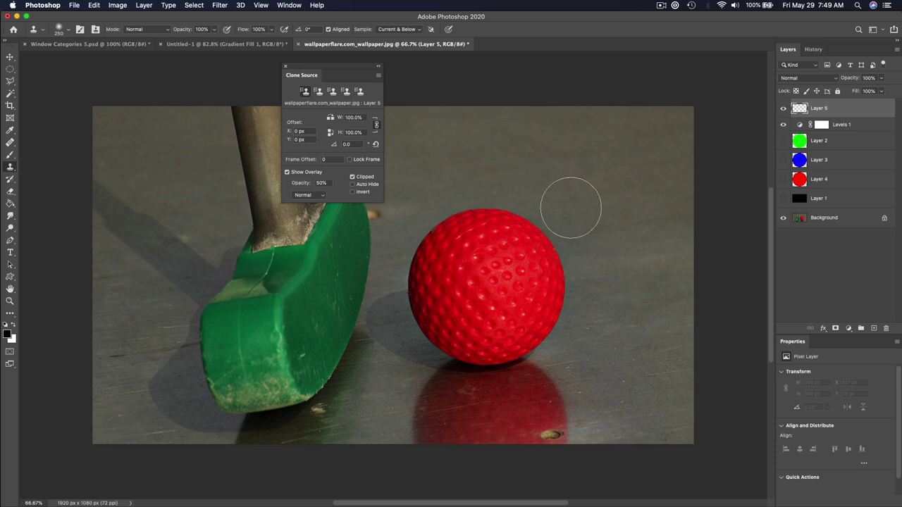
mouse_move(539, 230)
mouse_down()
mouse_move(513, 237)
mouse_move(497, 226)
mouse_move(513, 207)
mouse_move(527, 258)
mouse_move(543, 270)
mouse_move(504, 274)
mouse_up()
key(super+z)
alt+click(567, 169)
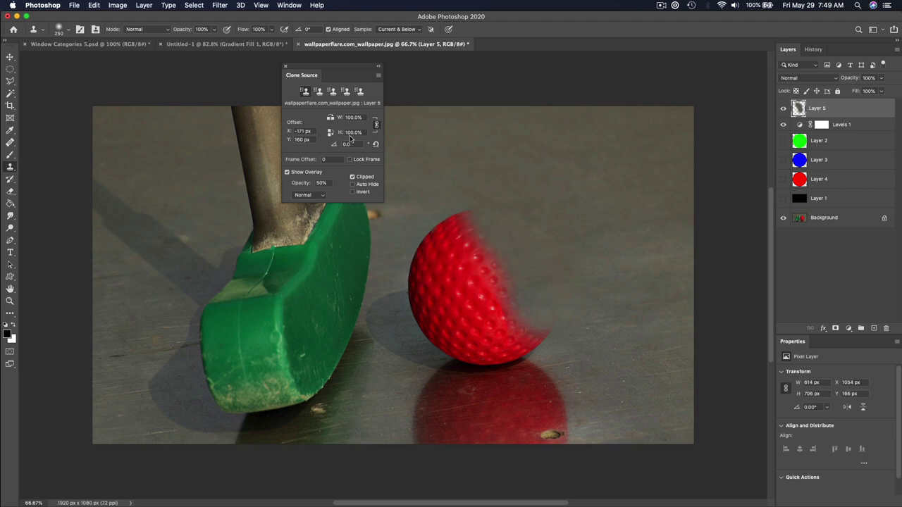
Clone more of the gray surface over the red ball, resampling nearby areas between strokes
alt+click(602, 199)
mouse_move(456, 208)
mouse_down()
mouse_move(443, 243)
mouse_move(429, 242)
mouse_move(544, 287)
mouse_up()
alt+click(584, 161)
alt+click(625, 295)
mouse_move(612, 306)
mouse_down()
mouse_move(539, 318)
mouse_move(521, 326)
mouse_move(525, 336)
mouse_up()
alt+click(600, 288)
mouse_move(500, 298)
mouse_down()
mouse_move(509, 261)
mouse_move(427, 272)
mouse_move(437, 197)
mouse_move(486, 235)
mouse_up()
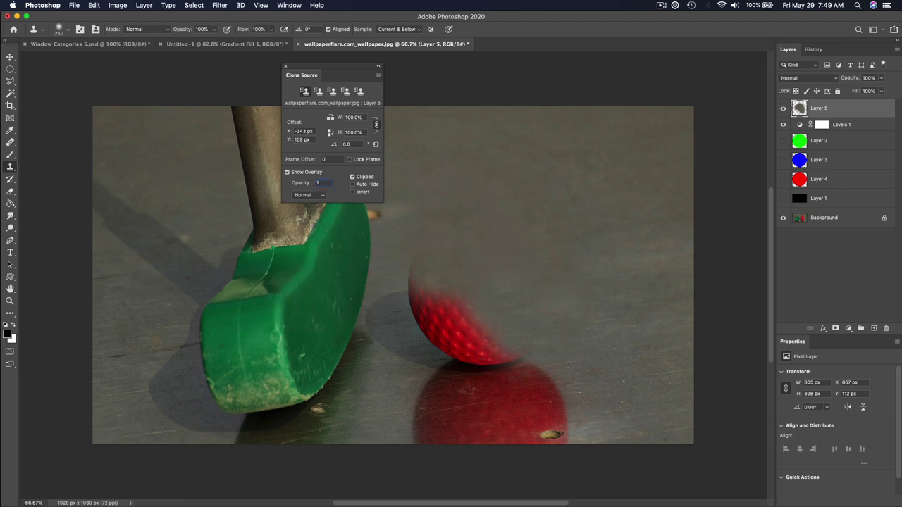
Try cloning the gray surface over the green putter from two source points, undoing each stroke
alt+click(549, 227)
mouse_move(325, 310)
mouse_down()
mouse_move(322, 296)
mouse_move(405, 275)
mouse_up()
key(super+z)
alt+click(455, 251)
mouse_move(354, 277)
mouse_down()
mouse_move(326, 274)
mouse_move(358, 268)
mouse_up()
key(super+z)
Close the Clone Source panel and delete the layer holding the cloned strokes
click(299, 174)
click(285, 65)
key(Delete)
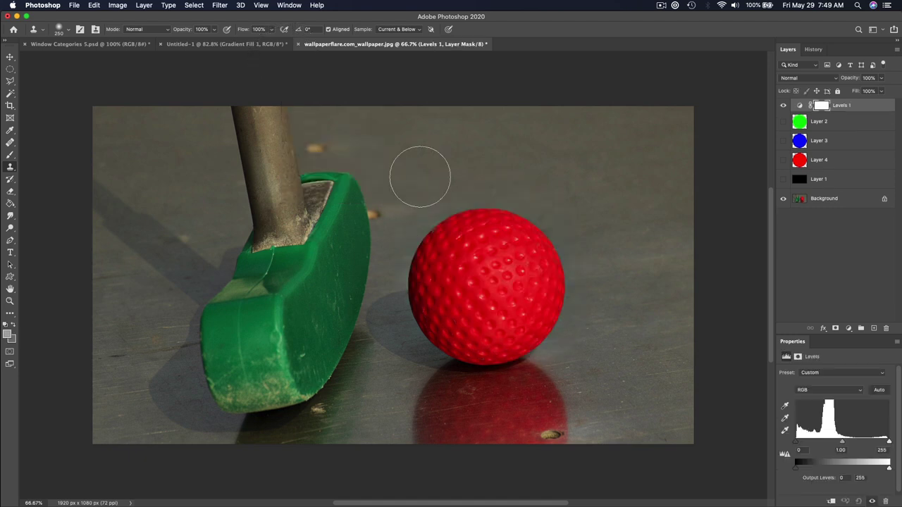
Check the panel categories chart, and open the Notes panel on the golf image
click(77, 44)
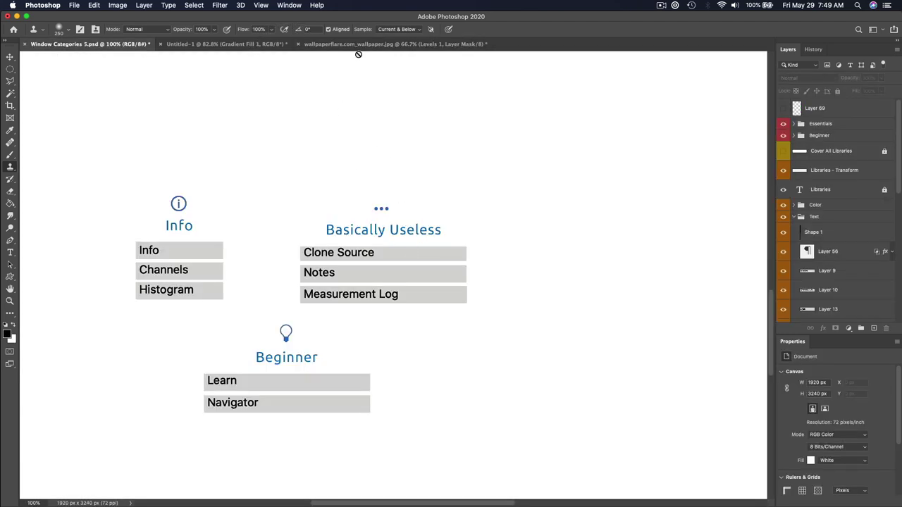
click(356, 44)
click(288, 5)
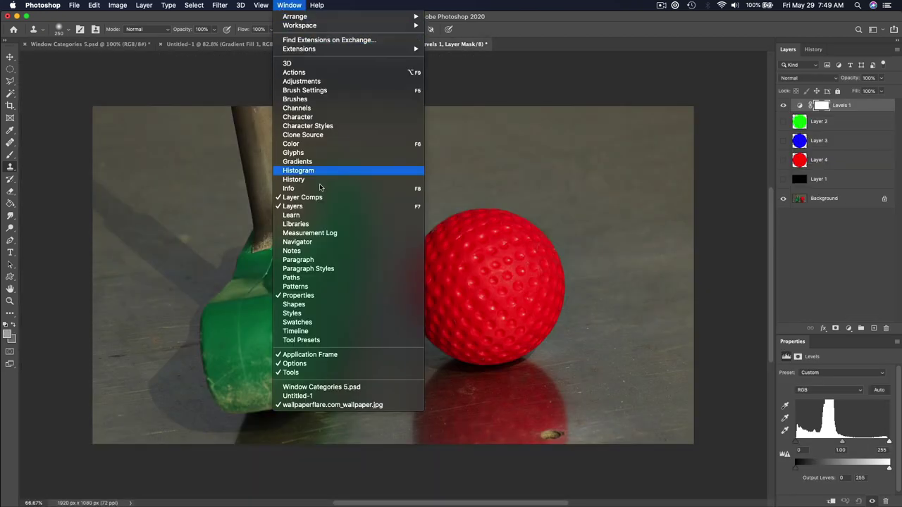
click(310, 251)
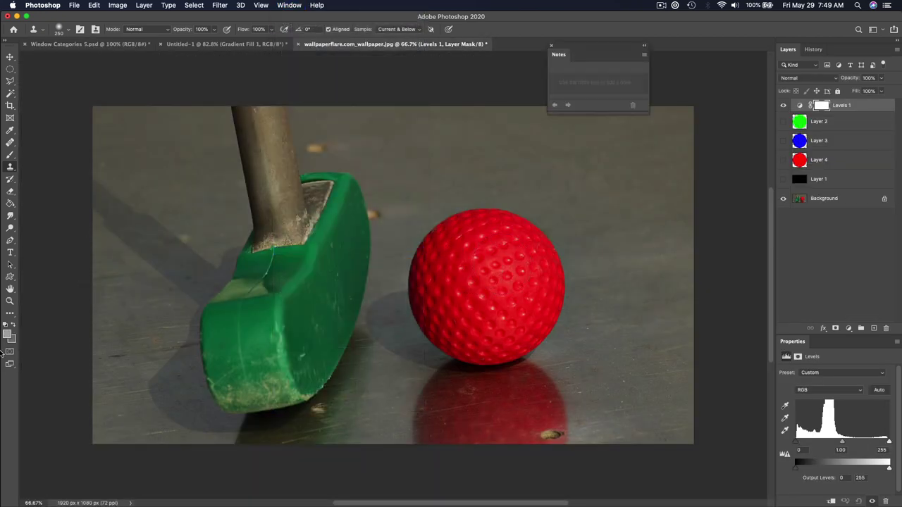
Activate the Note tool from the extra tools group
click(10, 315)
right_click(9, 317)
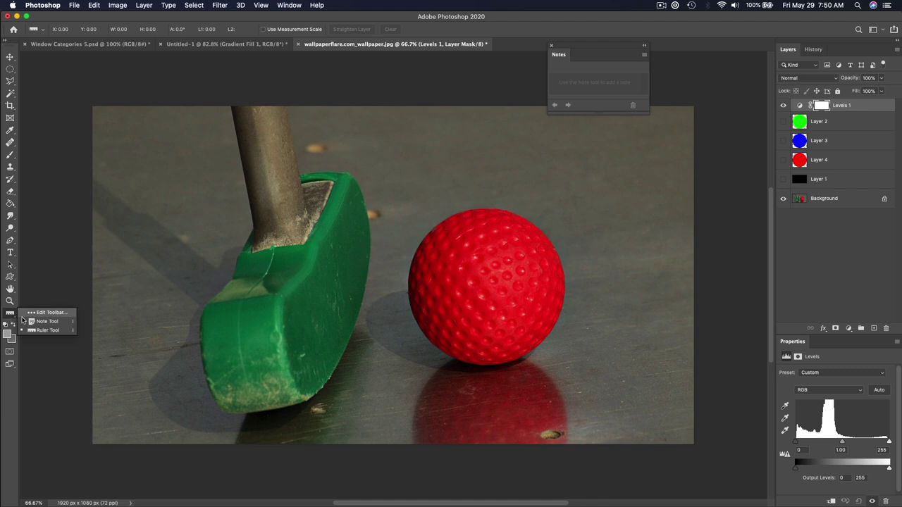
click(42, 322)
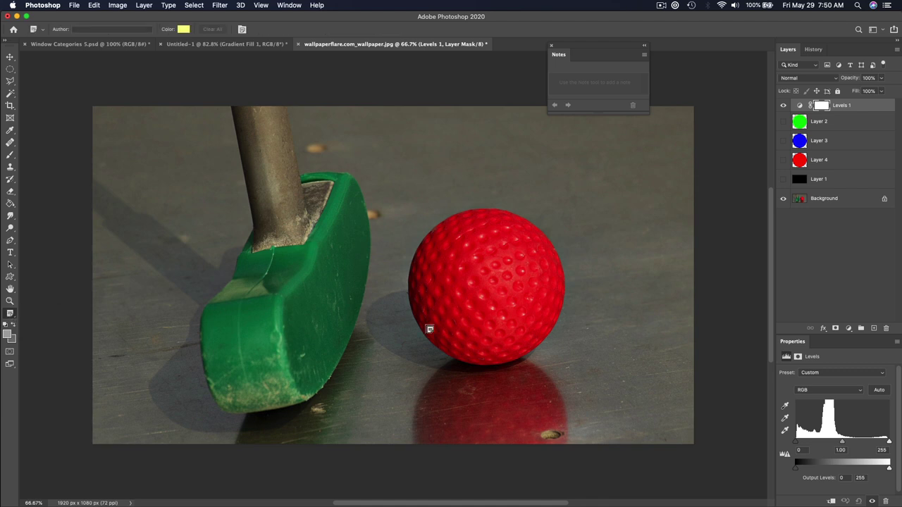
Check the extra tools in the toolbar customization settings and leave without changing anything
right_click(8, 317)
click(28, 316)
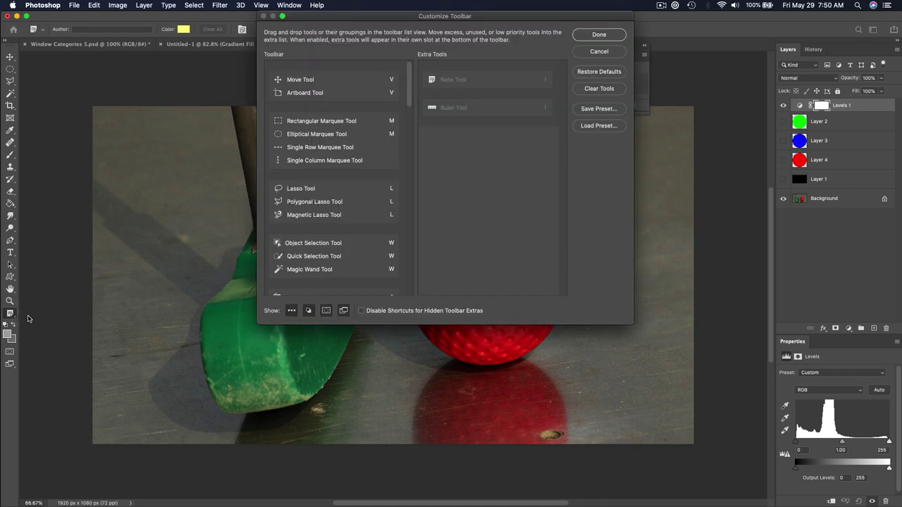
click(623, 53)
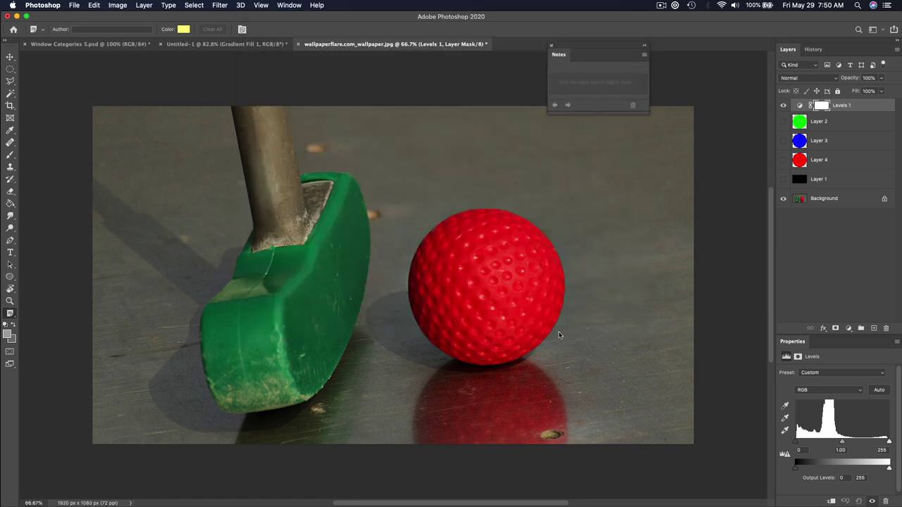
Place notes reading "Here's a notw!" on the red ball and "Here's another!" on the putter's shaft, and switch between them
click(502, 271)
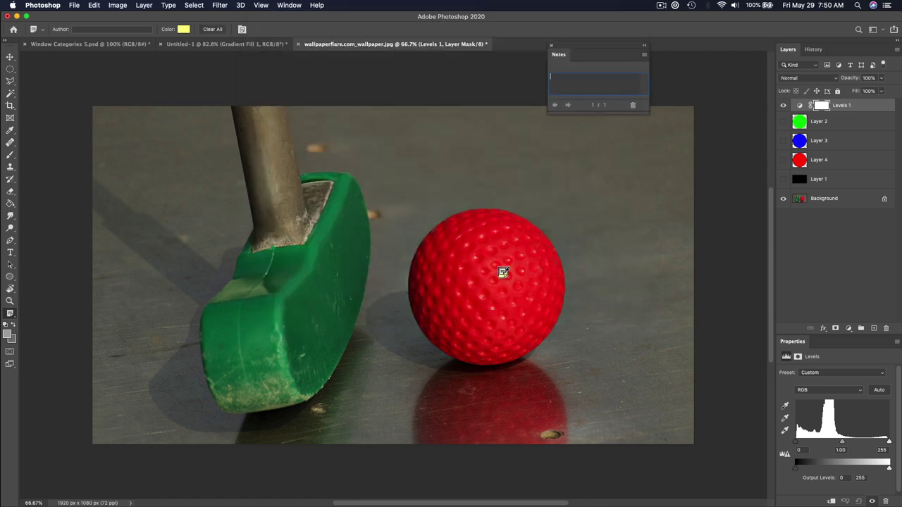
text(Here's another!)
click(279, 225)
click(554, 105)
click(568, 105)
click(554, 105)
Reposition both notes slightly, close the Notes panel, and reopen it from the note on the red ball
drag(502, 272, 522, 250)
drag(279, 225, 271, 225)
click(551, 46)
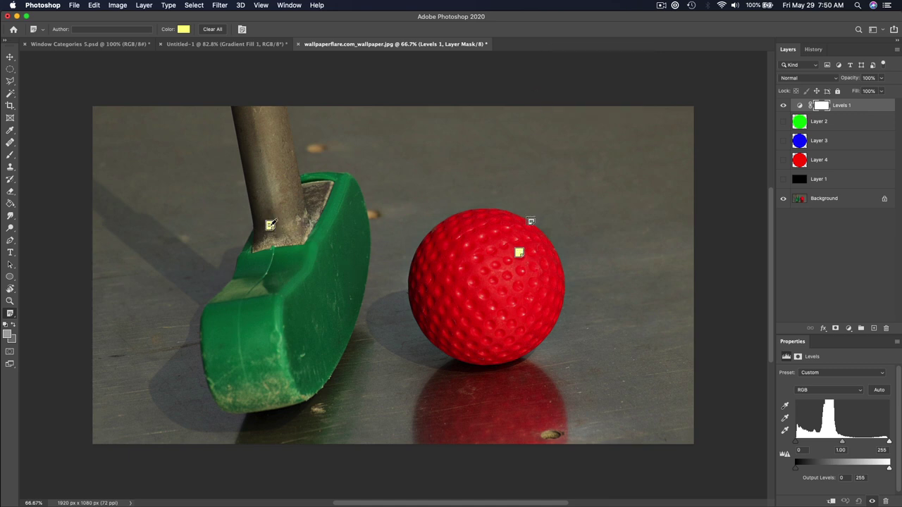
key(v)
double_click(518, 253)
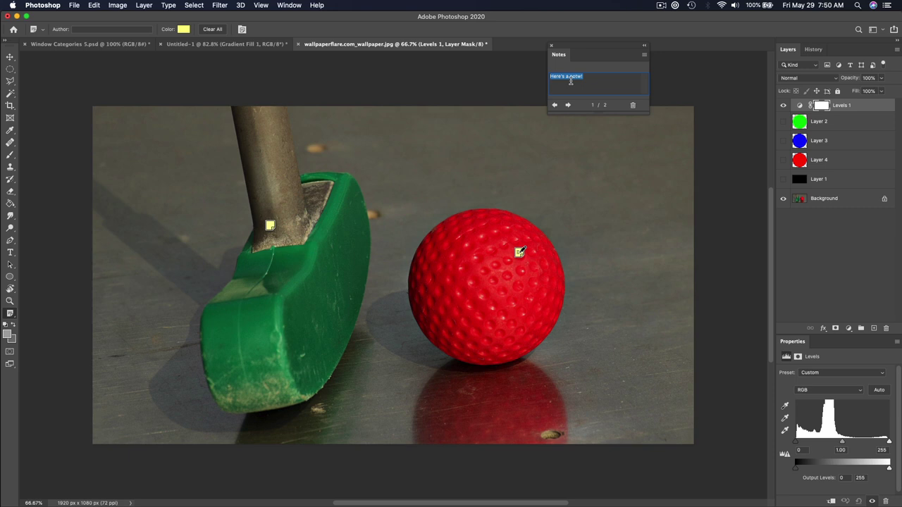
Delete both notes from the golf image, confirming each removal
click(633, 105)
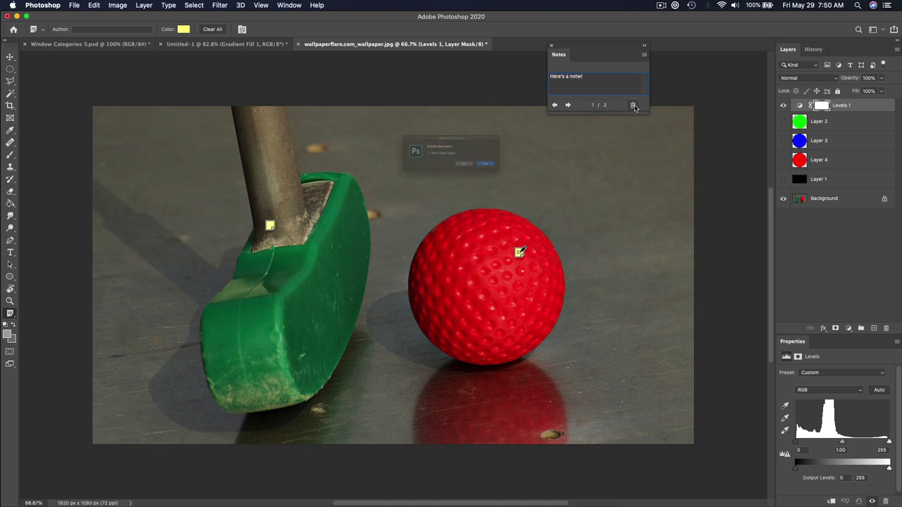
click(527, 173)
click(632, 105)
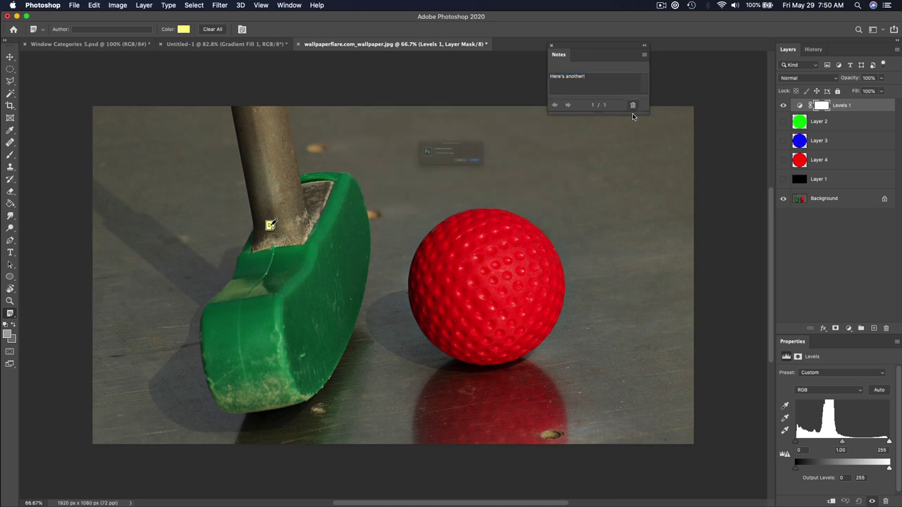
click(532, 178)
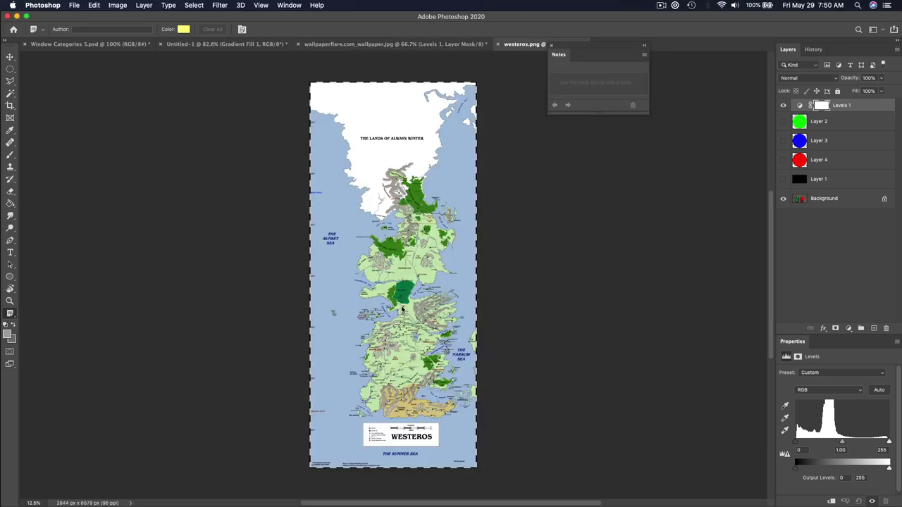
Measure the scale bar in the westeros.png legend from 0 to 600 miles with the Ruler tool at 100% zoom
key(super+1)
scroll(456, 286, down, 15)
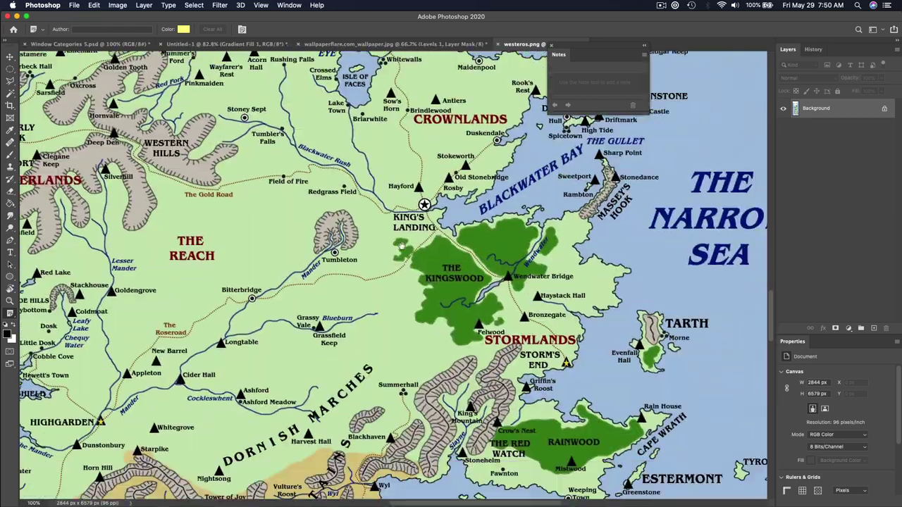
scroll(455, 286, up, 1)
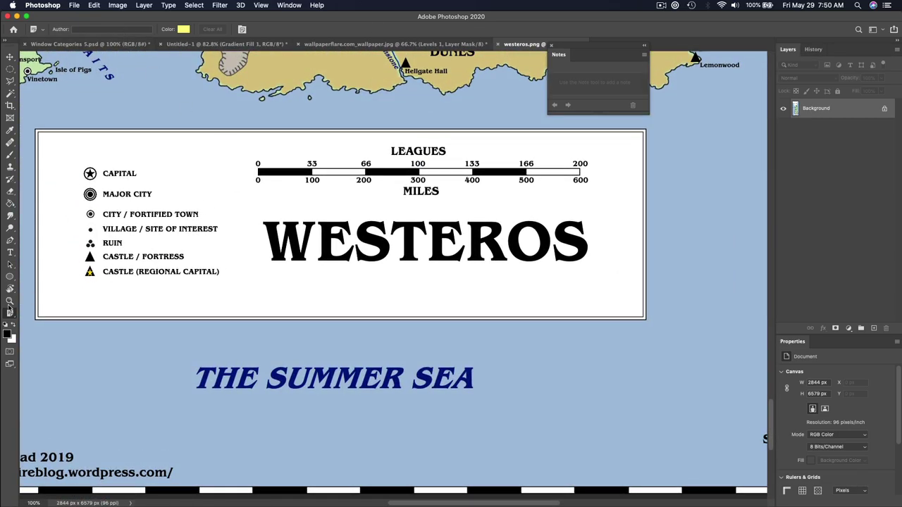
click(11, 313)
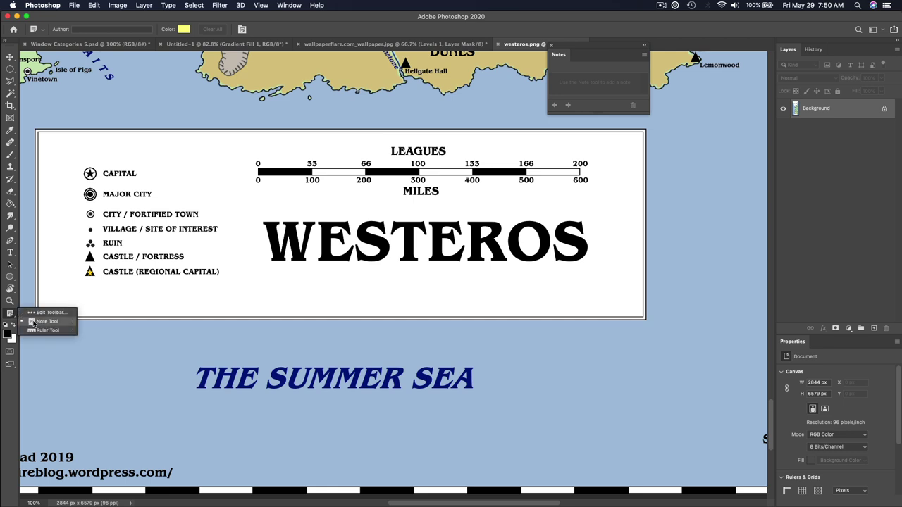
click(42, 313)
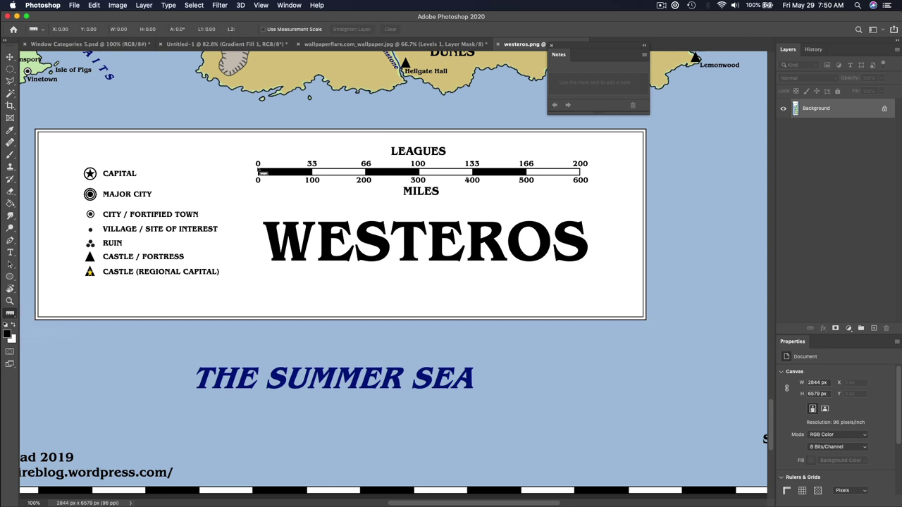
drag(259, 171, 580, 176)
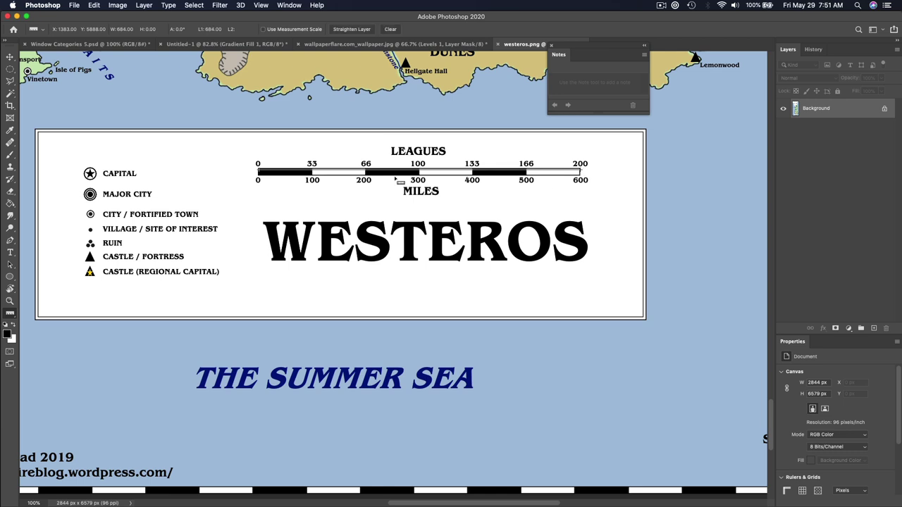
Show the Measurement Log panel and record the scale bar's length in it
click(289, 5)
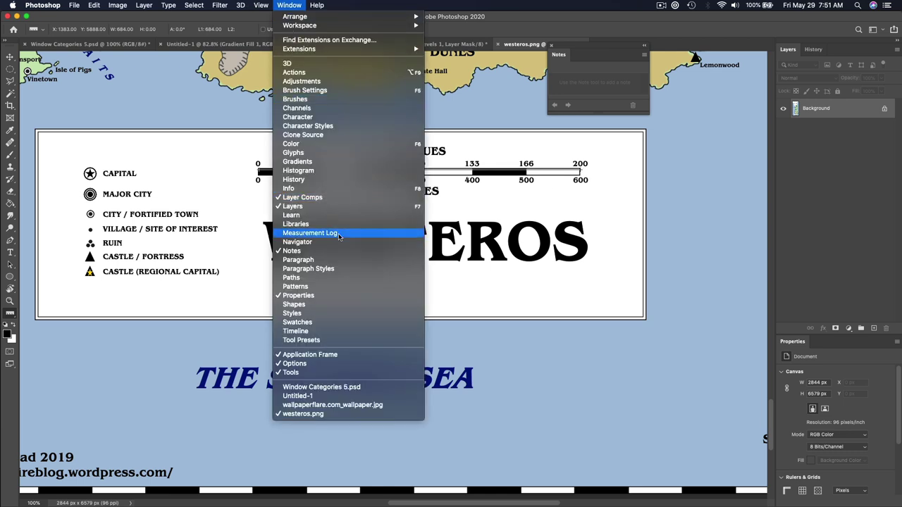
click(338, 233)
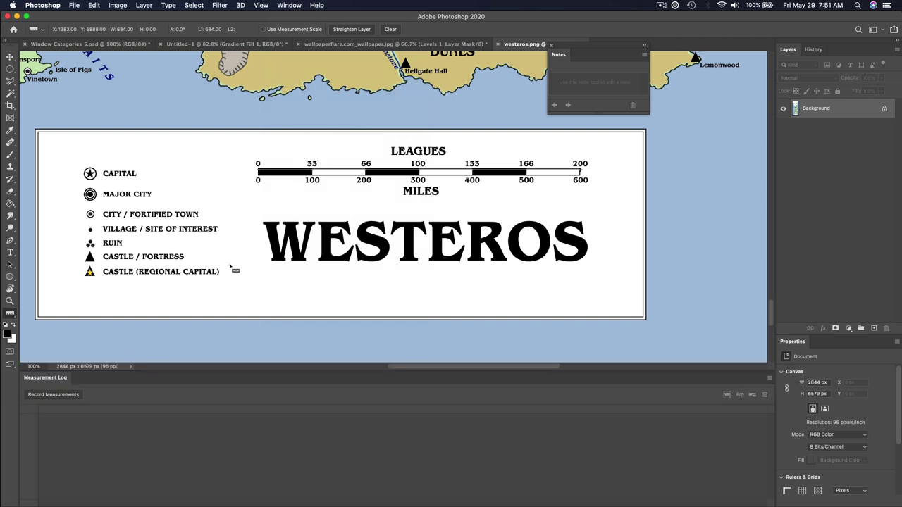
click(49, 396)
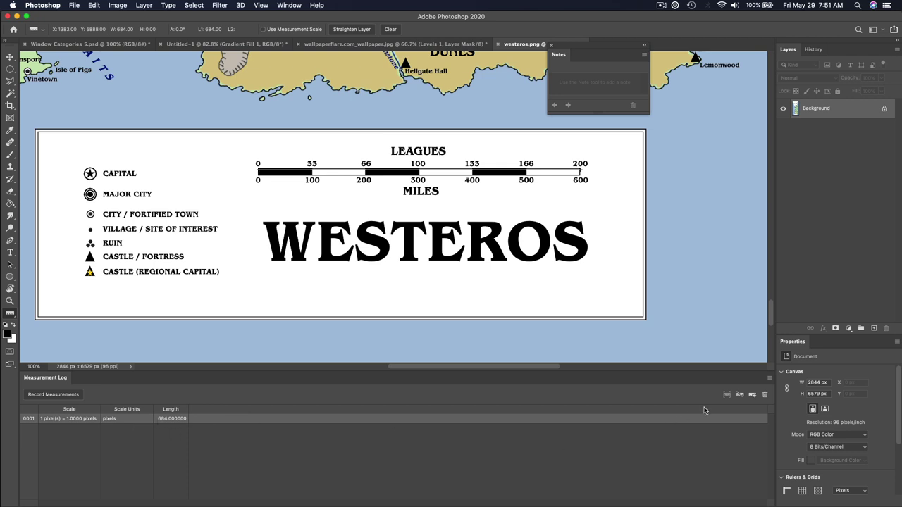
Set a custom measurement scale with a pixel length of 684, a logical length of 600 and miles as the logical units
click(770, 378)
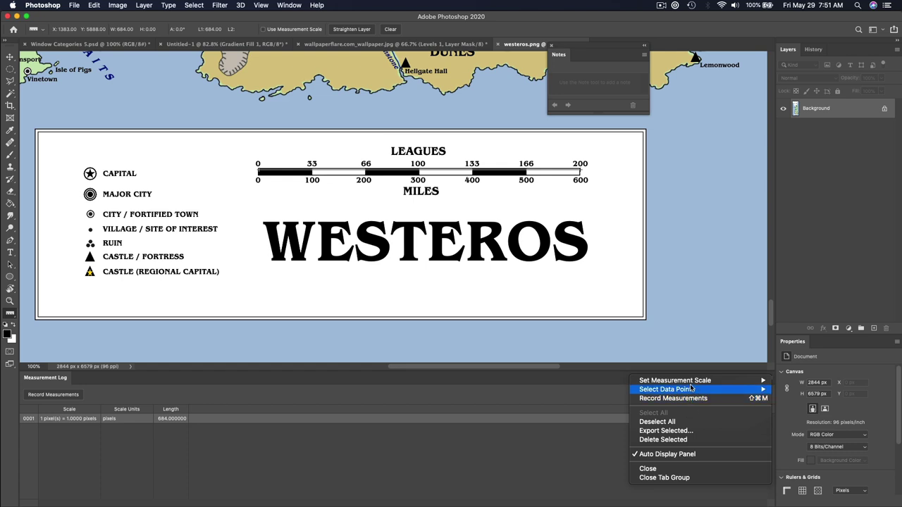
mouse_move(697, 382)
click(794, 389)
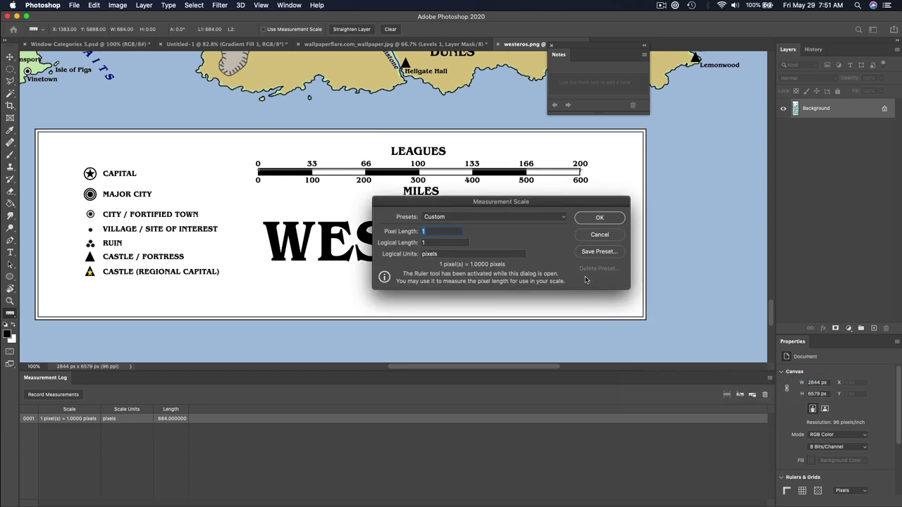
text(684)
key(Tab)
text(600)
key(Tab)
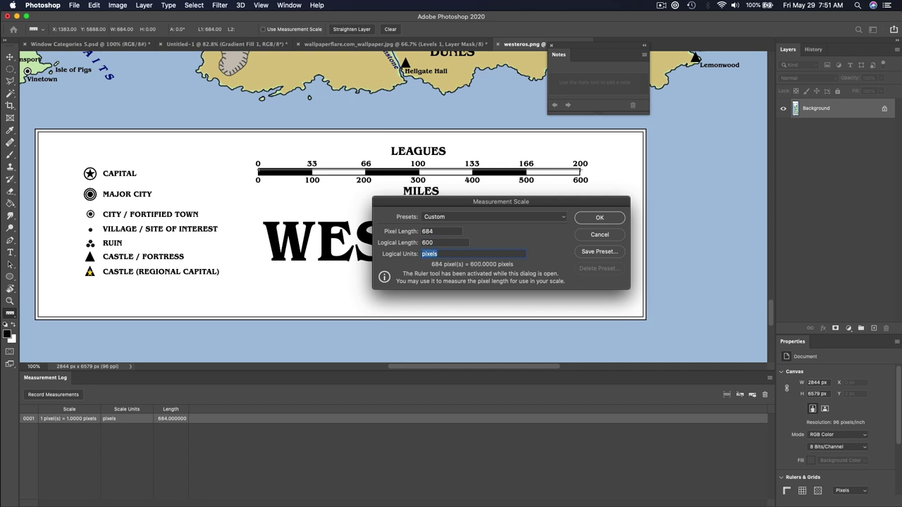
text(k9p)
key(BackSpace)
key(BackSpace)
key(BackSpace)
text(miles)
click(599, 218)
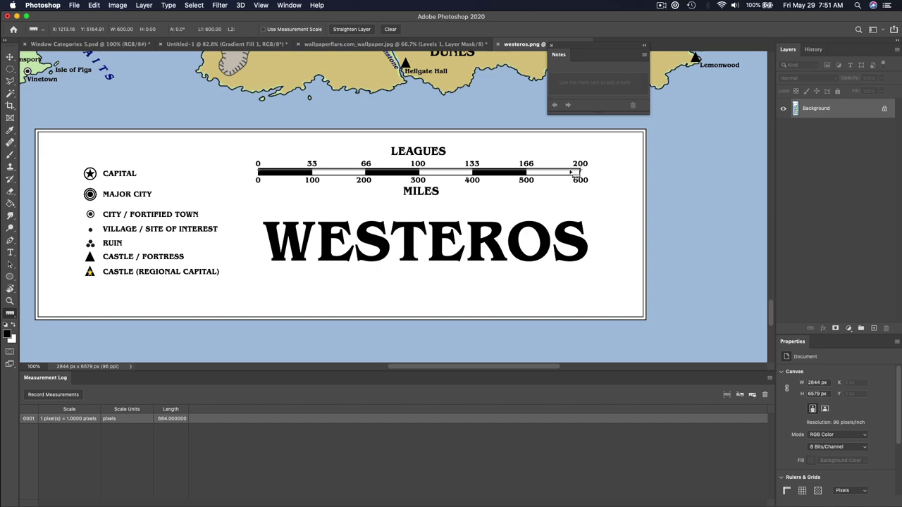
Measure the distance from King's Landing to Castle Black on the map and record it in the Measurement Log
scroll(595, 204, up, 20)
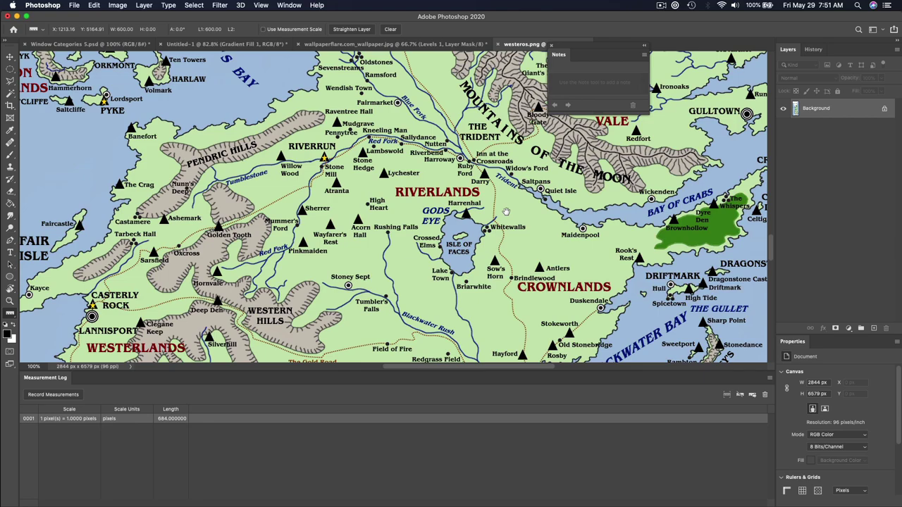
drag(506, 212, 422, 90)
drag(443, 252, 433, 106)
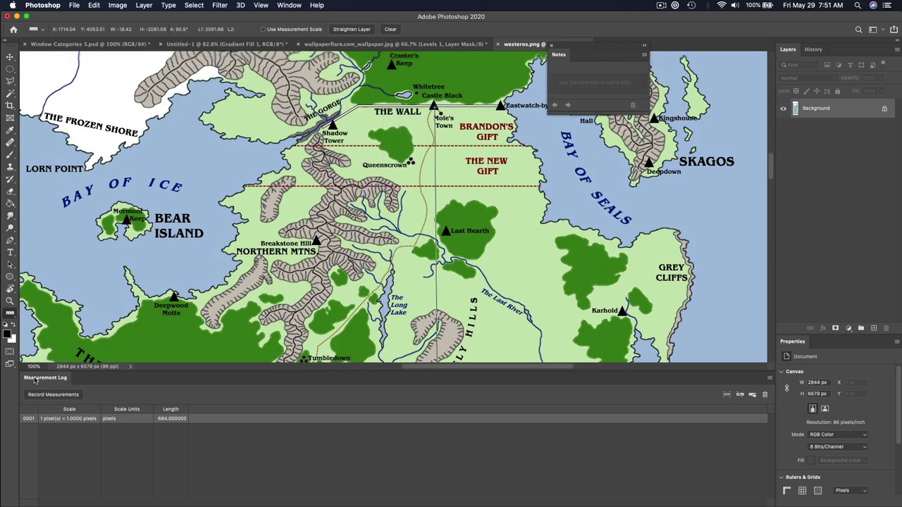
click(46, 396)
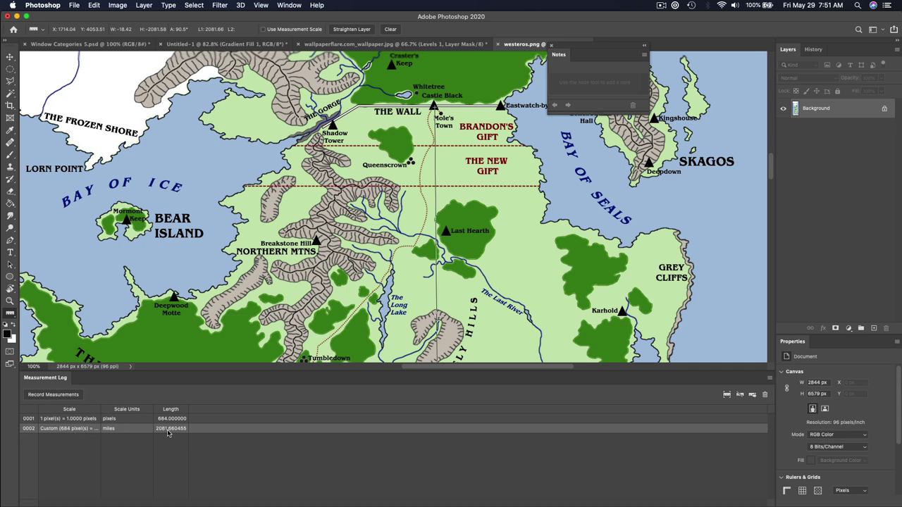
key(super+minus)
key(super+minus)
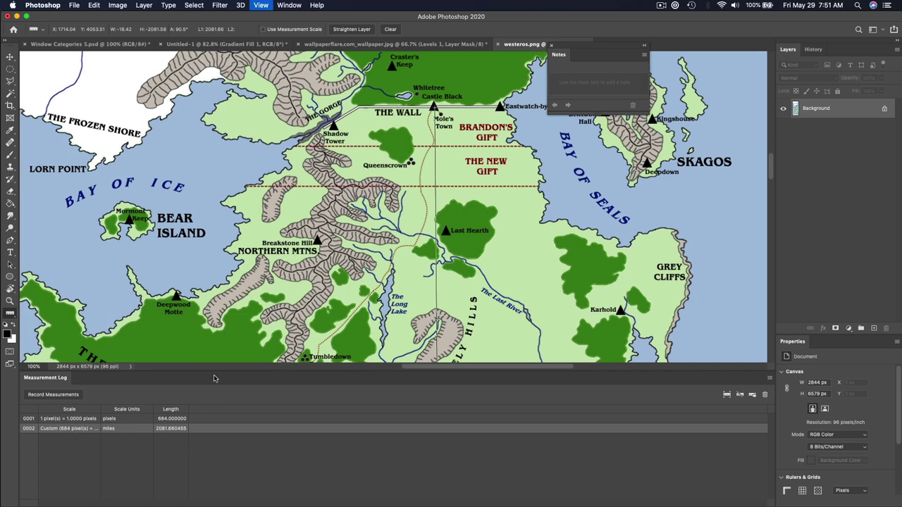
scroll(409, 185, down, 15)
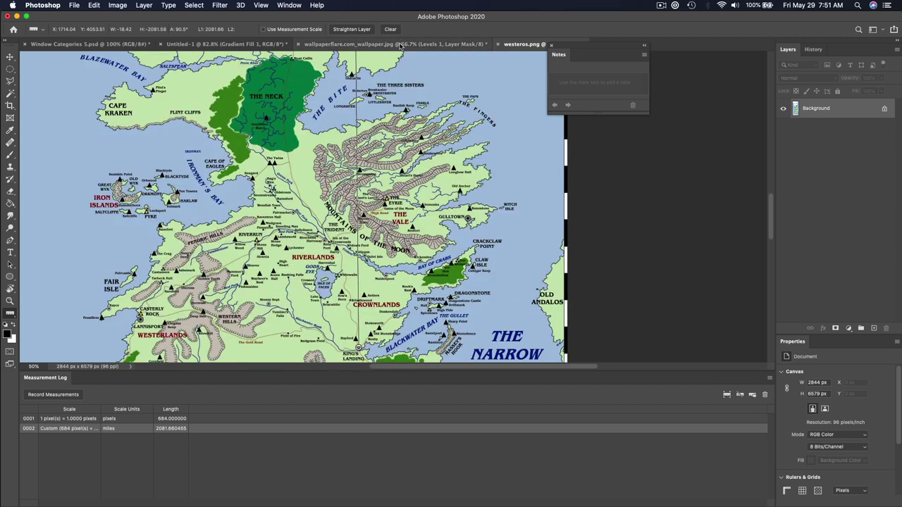
Close the Westeros map, check the Basically Useless and Crazy Powerful groups in the panel categories chart, and close the Notes panel
click(499, 44)
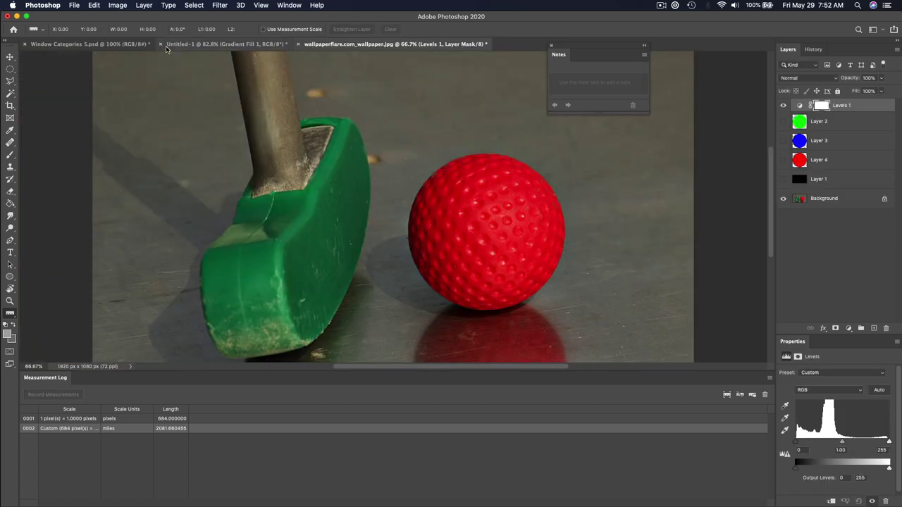
click(85, 45)
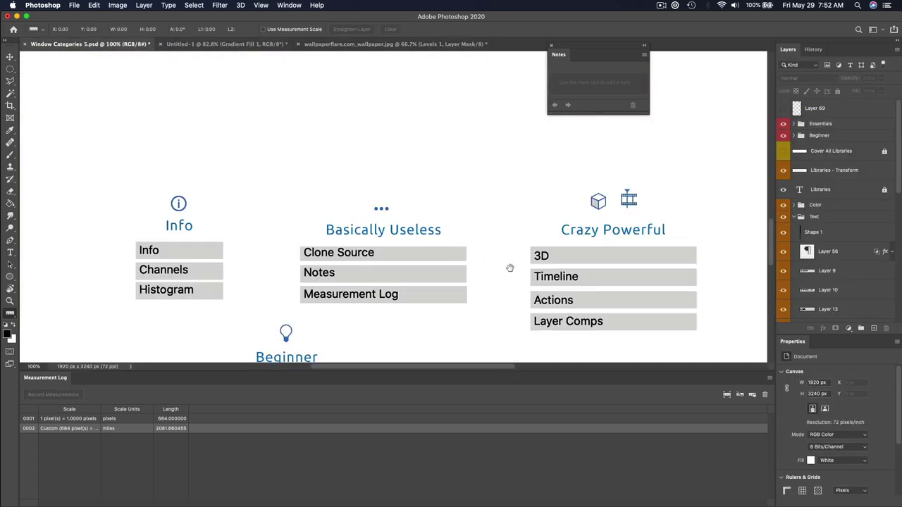
drag(510, 268, 412, 243)
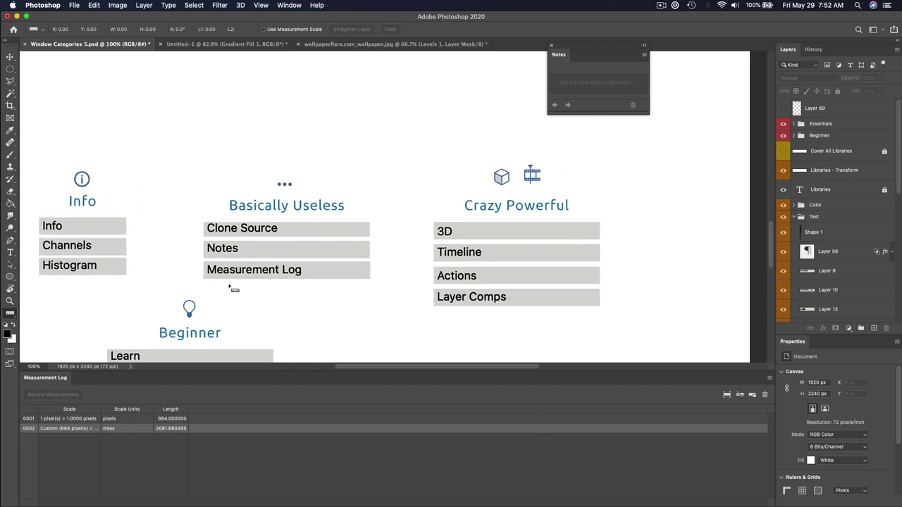
click(551, 46)
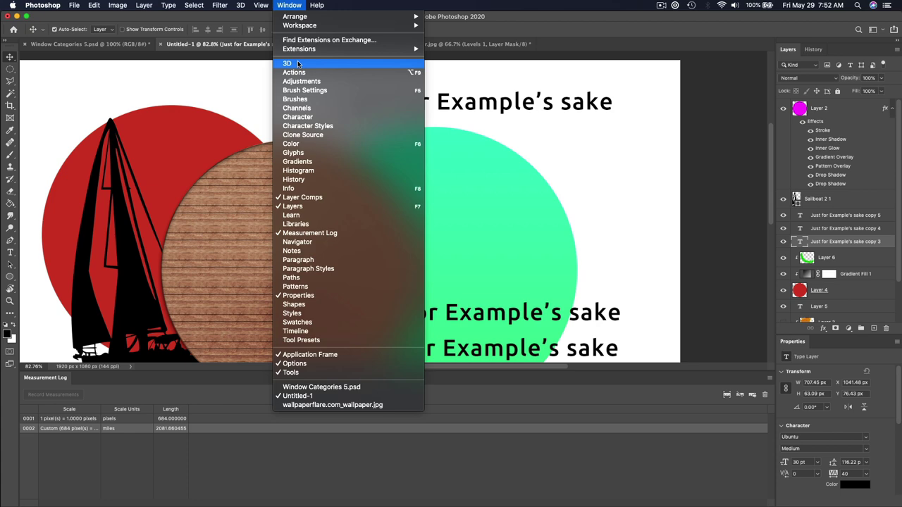
Create a 3D extrusion from the "Just for Example's sake copy 3" text layer using the 3D panel, and move the panel clear of the text
click(303, 65)
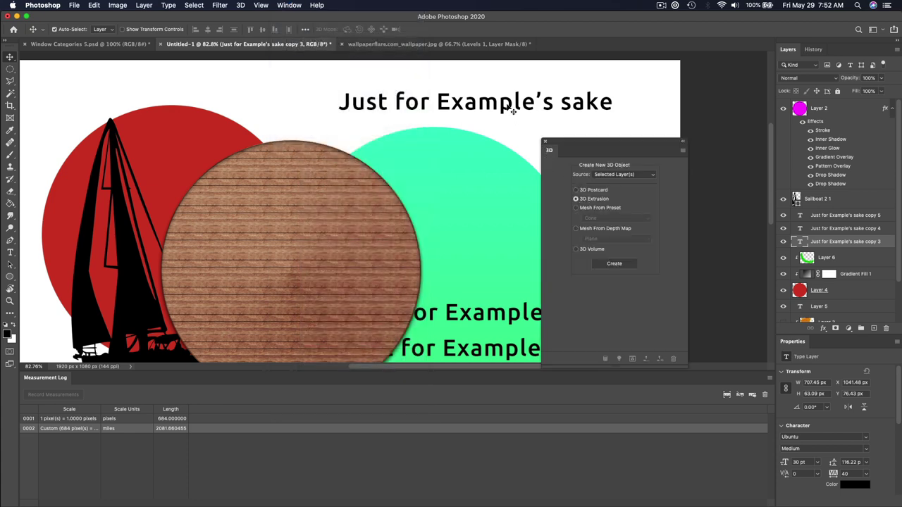
click(614, 263)
drag(580, 142, 384, 186)
Look through the mesh, material, light and whole-scene views of the extruded text in the 3D panel
click(421, 209)
click(432, 210)
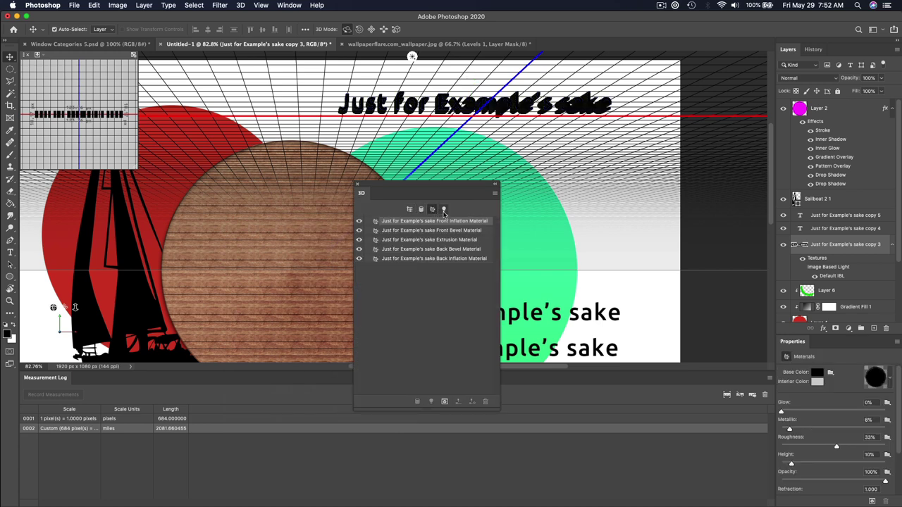
click(443, 209)
click(410, 210)
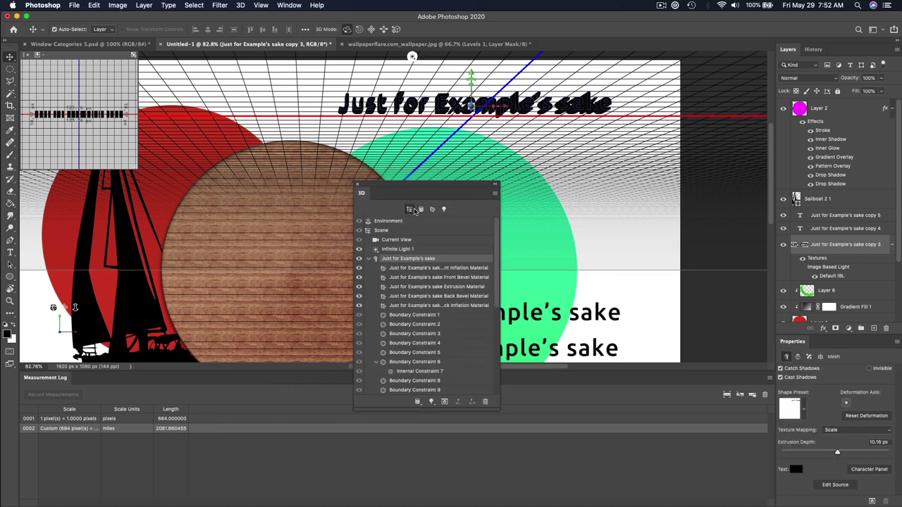
click(432, 210)
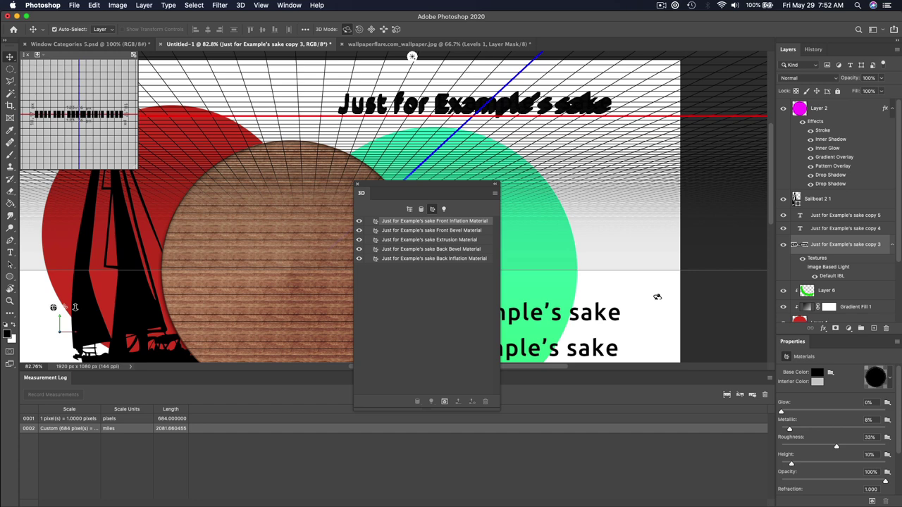
Examine the mesh, deform, cap and coordinates properties of the extruded text from the whole-scene view
click(409, 209)
click(798, 356)
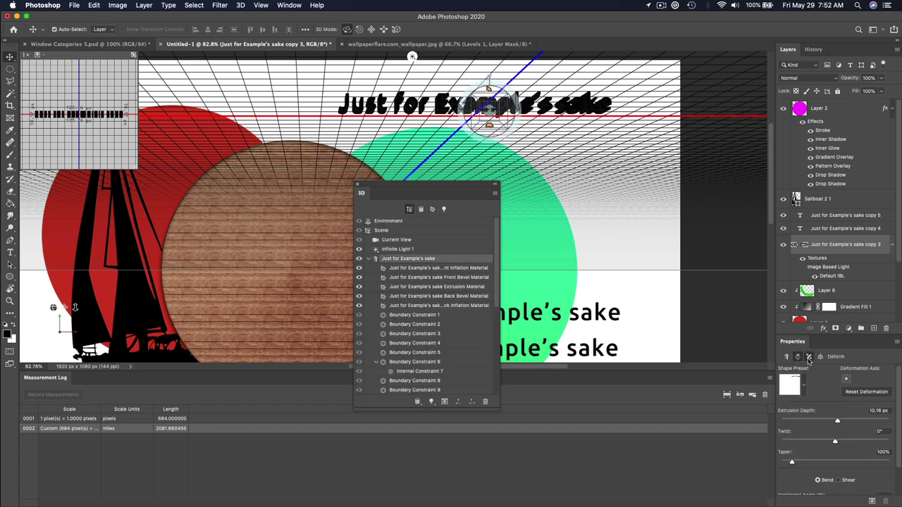
click(808, 356)
click(820, 356)
click(790, 357)
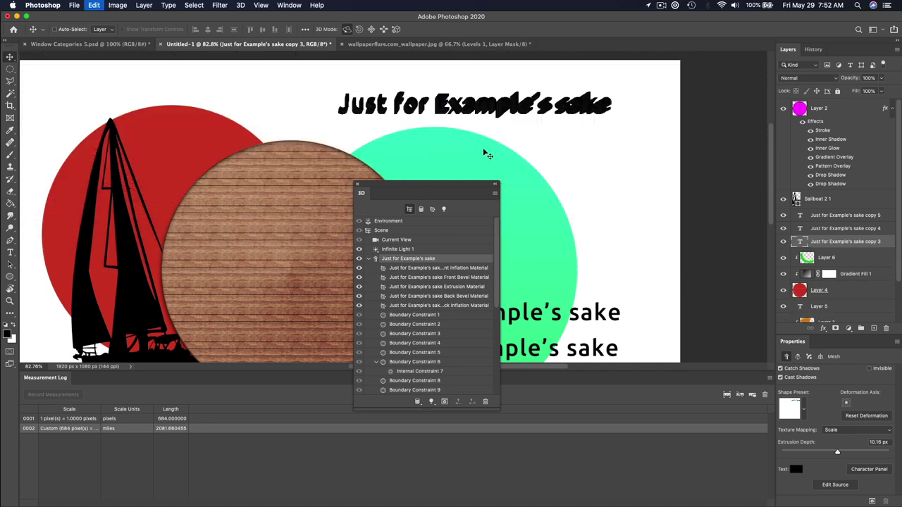
Undo the 3D extrusion of the text layer and close the 3D panel
key(super+z)
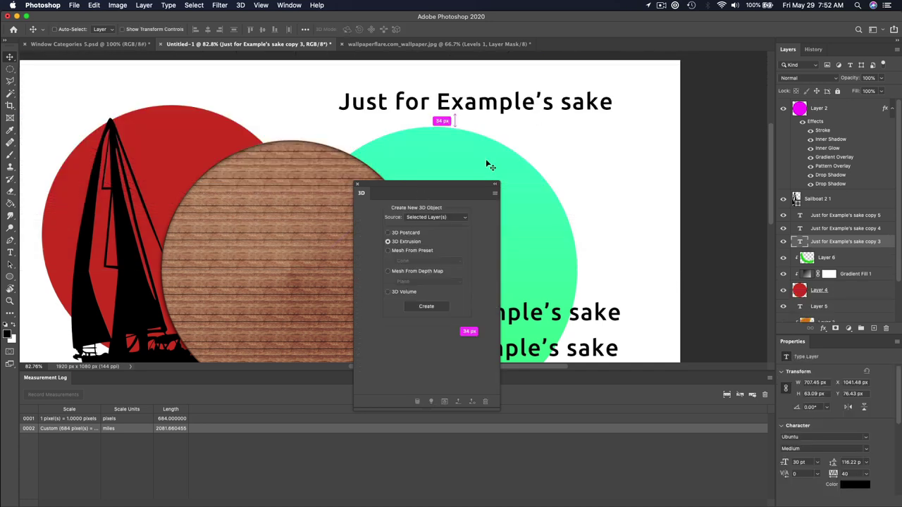
click(358, 184)
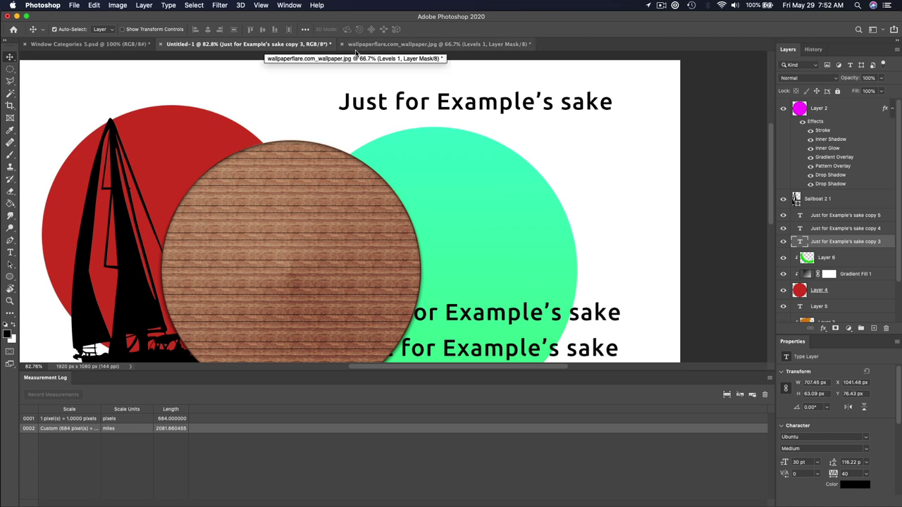
click(302, 5)
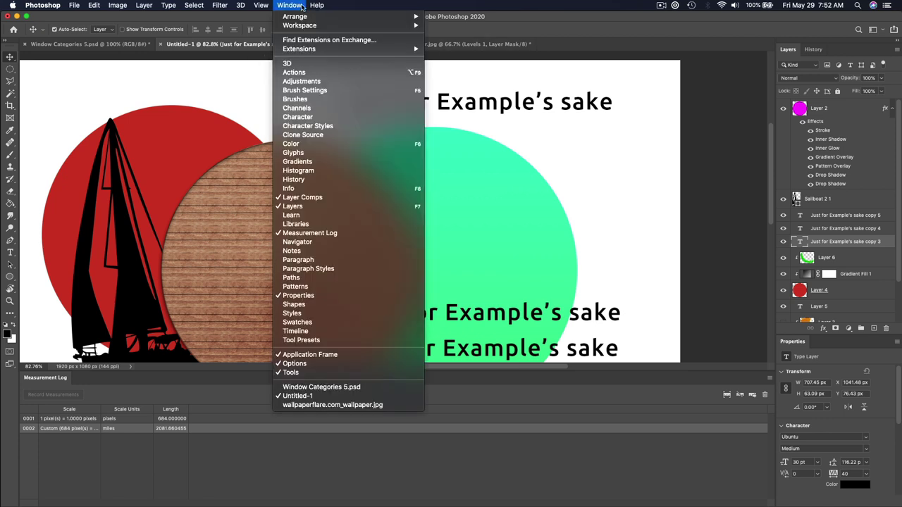
Delete the two lower text copies and the wood-textured circle, and shift the remaining text slightly up and to the left
click(518, 313)
key(BackSpace)
key(BackSpace)
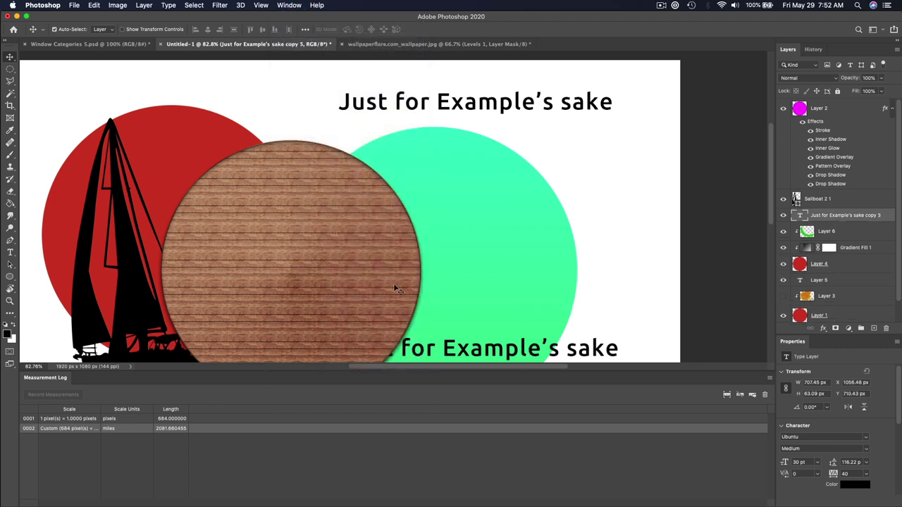
key(BackSpace)
key(BackSpace)
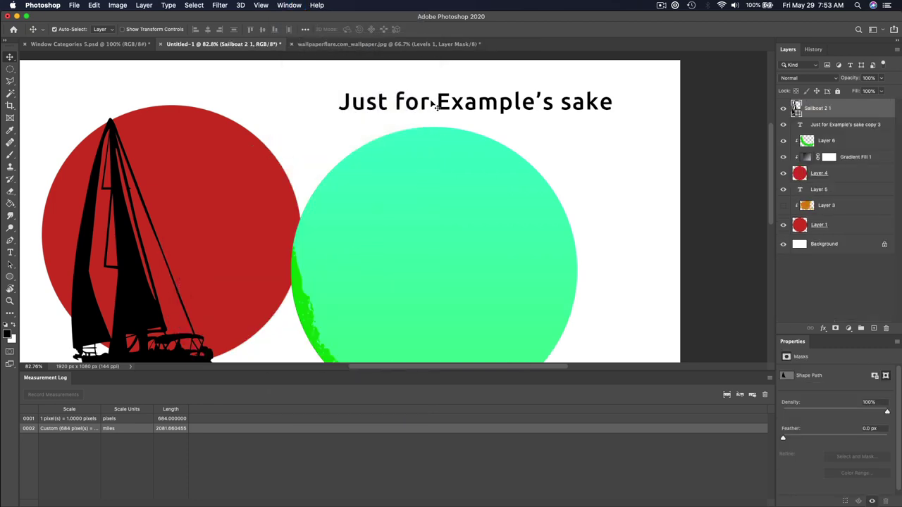
drag(435, 103, 421, 100)
Create a video timeline in the Timeline panel and shorten the text layer's clip to end just before the 20-frame mark
click(281, 4)
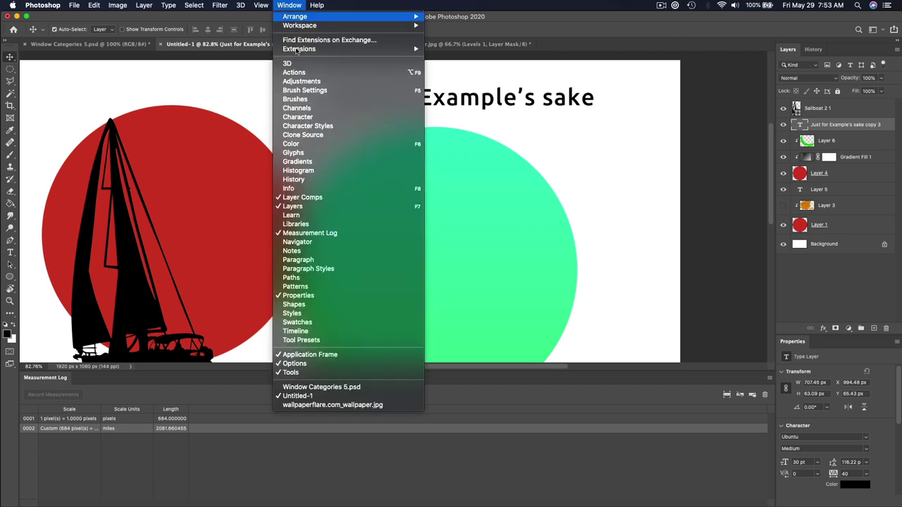
click(323, 332)
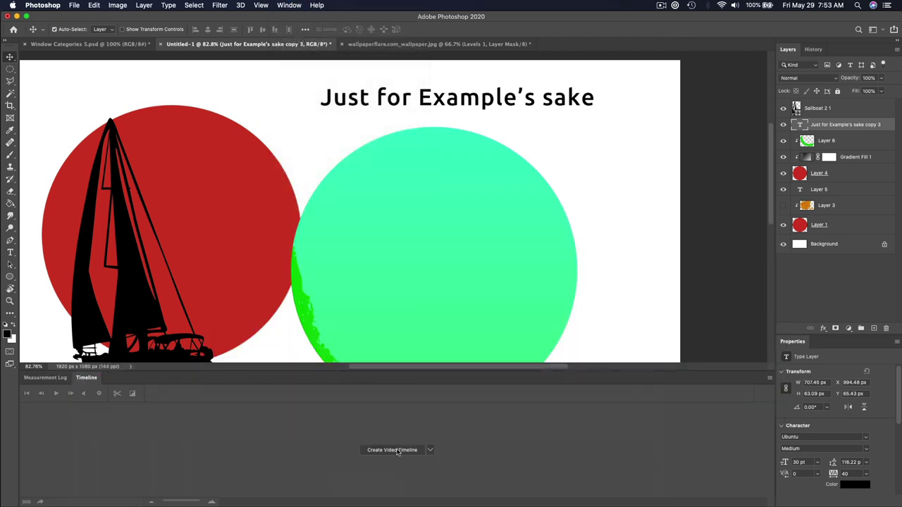
click(392, 450)
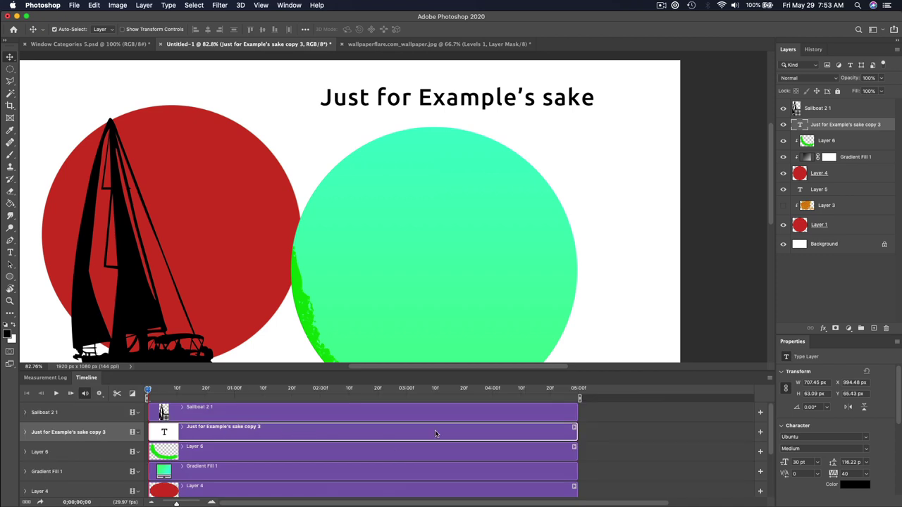
drag(575, 428, 197, 431)
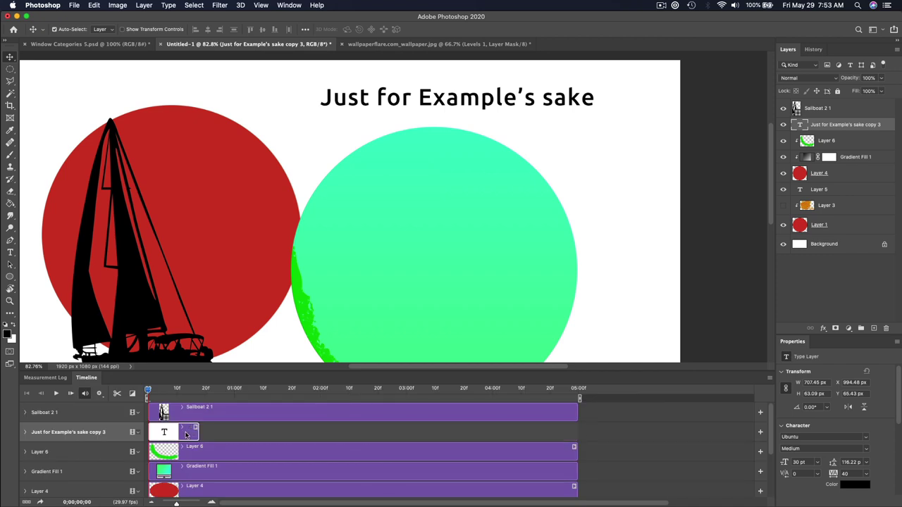
Add a starting Transform keyframe to the text clip, move the text down over the green circle near the clip's end, and play the animation
click(27, 433)
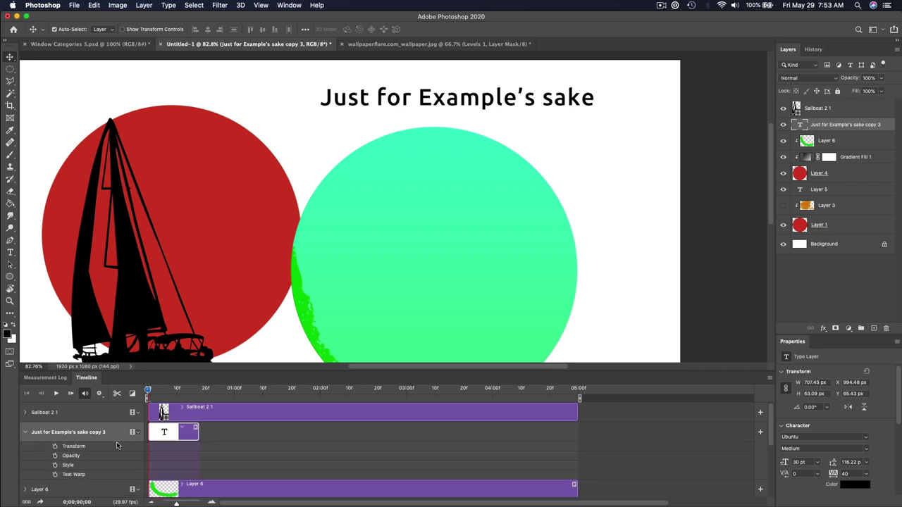
click(55, 447)
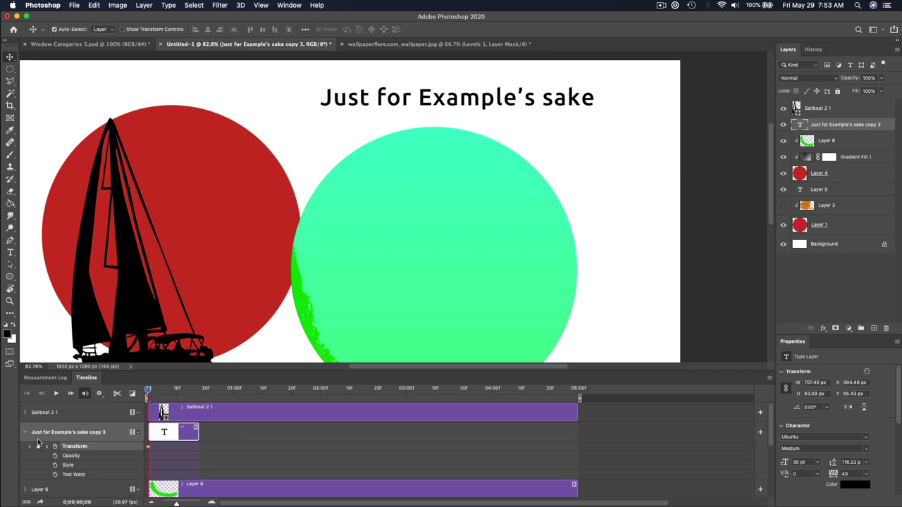
click(189, 387)
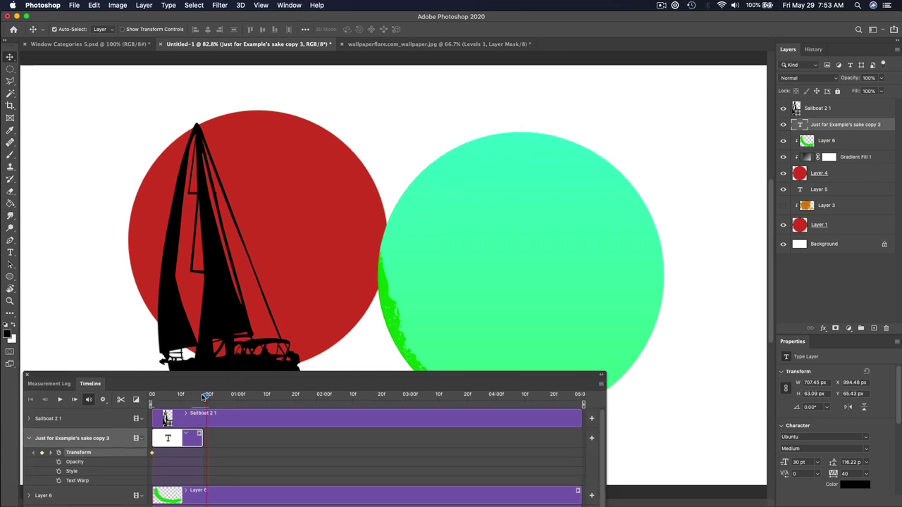
drag(507, 99, 495, 191)
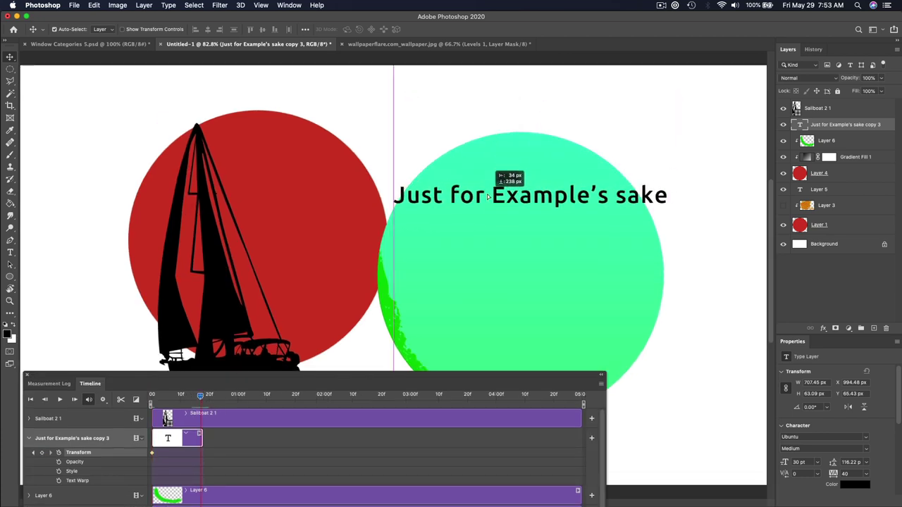
key(space)
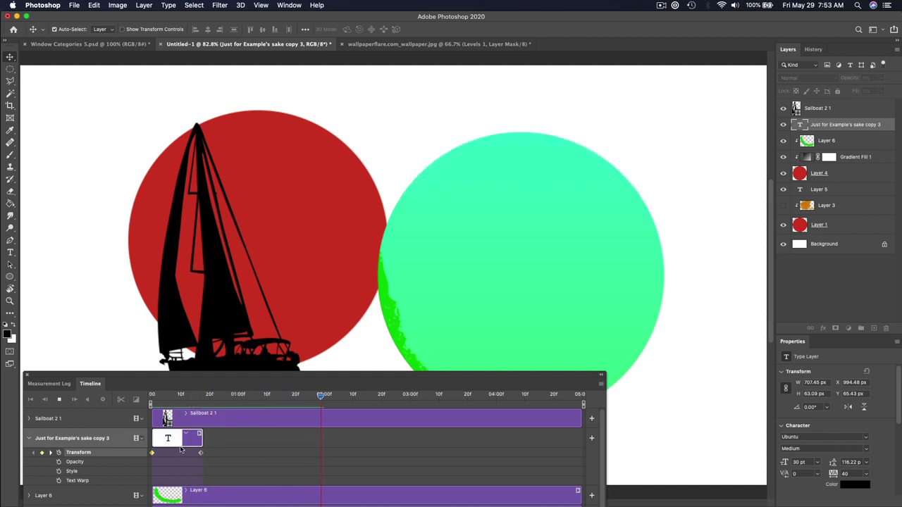
key(space)
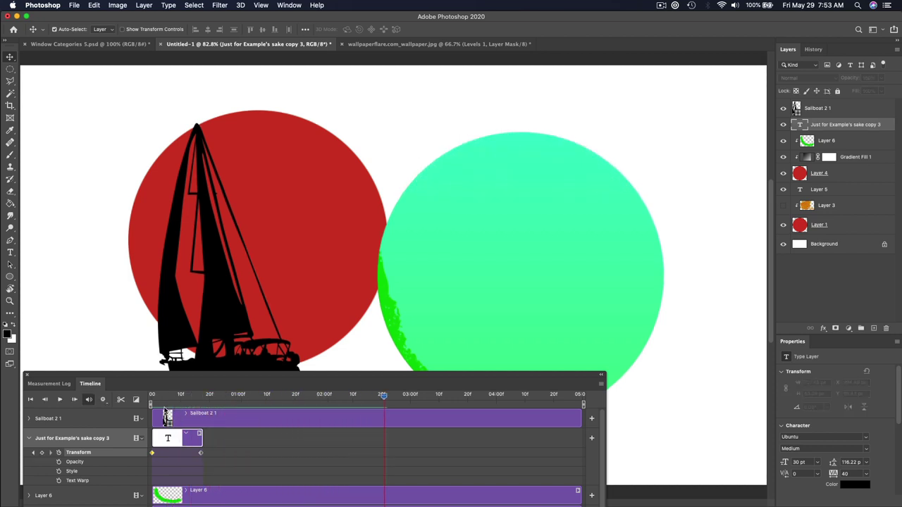
Show the AnimDessin2 extension panel just above the Timeline, and close both panels
click(286, 5)
mouse_move(419, 49)
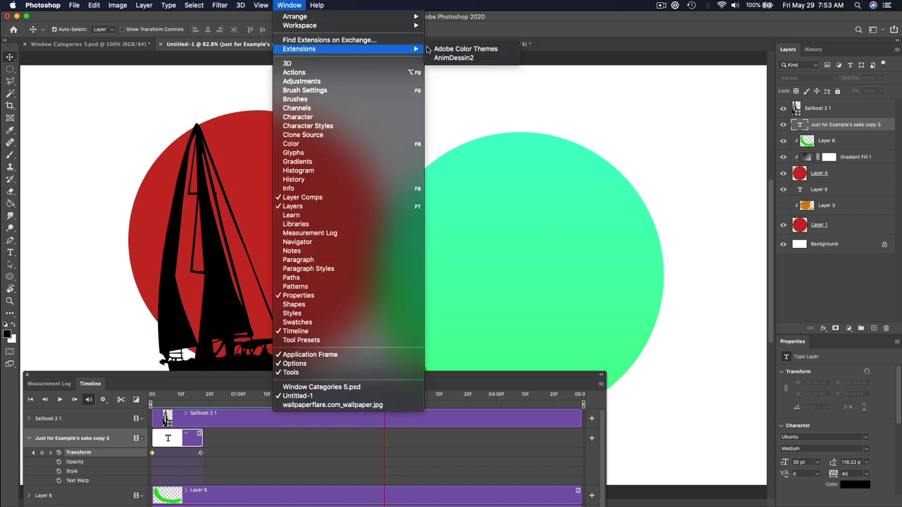
click(481, 58)
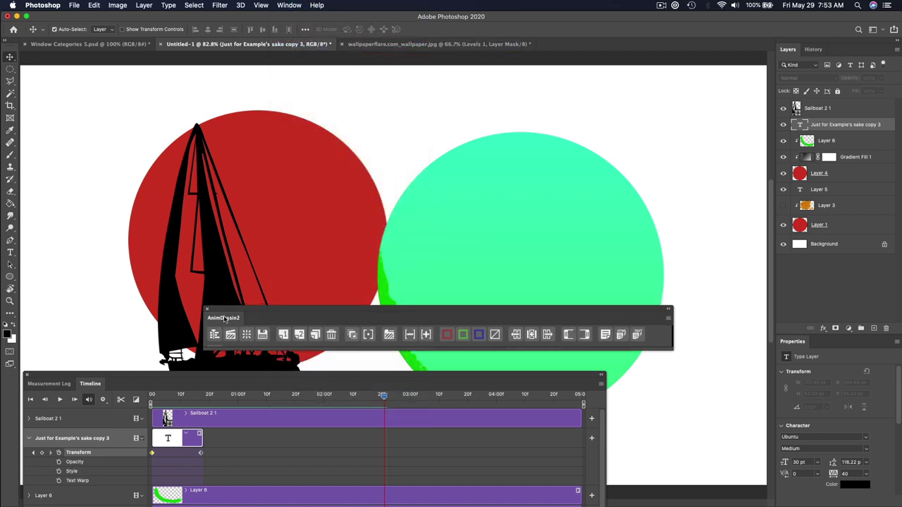
drag(224, 318, 106, 344)
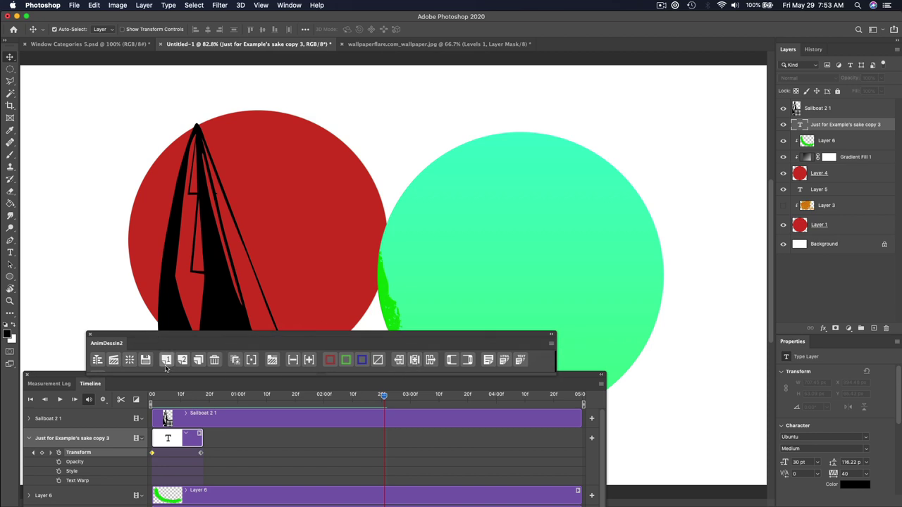
click(91, 337)
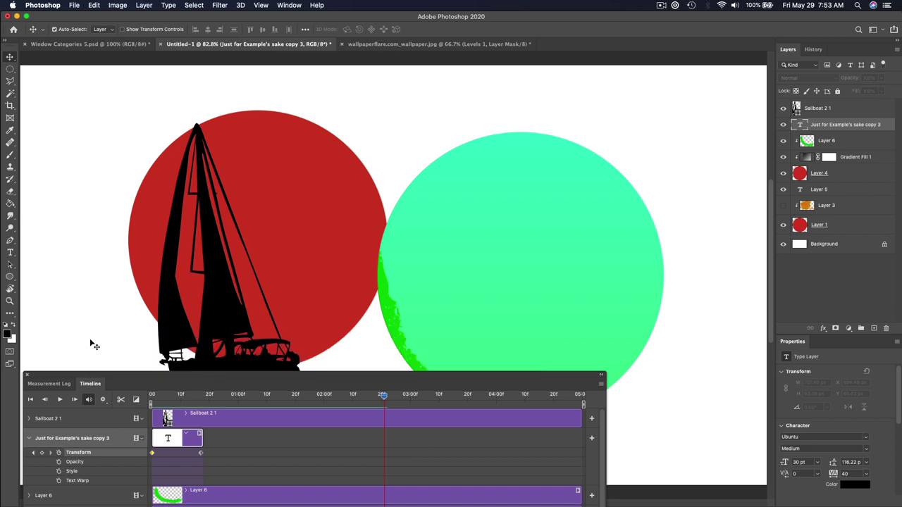
click(26, 375)
Look through the open documents and check the Crazy Powerful group in the panel categories chart
click(429, 44)
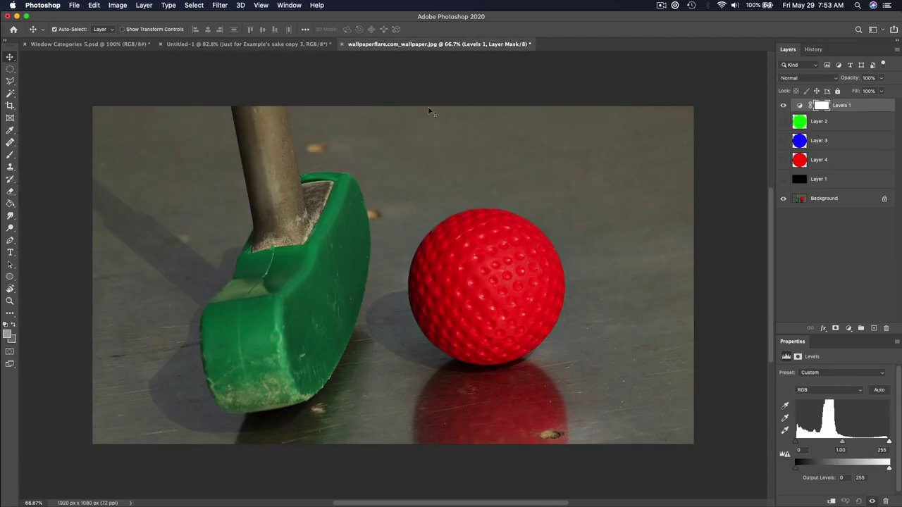
click(127, 44)
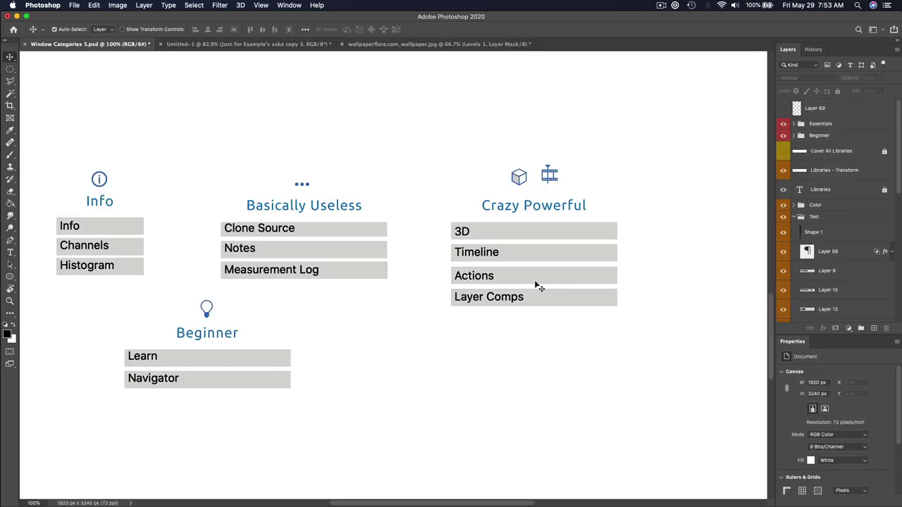
click(310, 44)
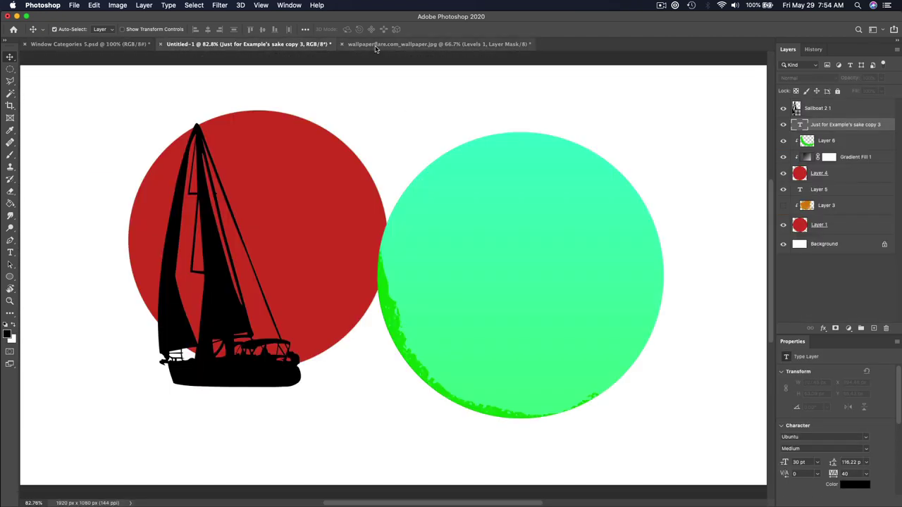
click(141, 44)
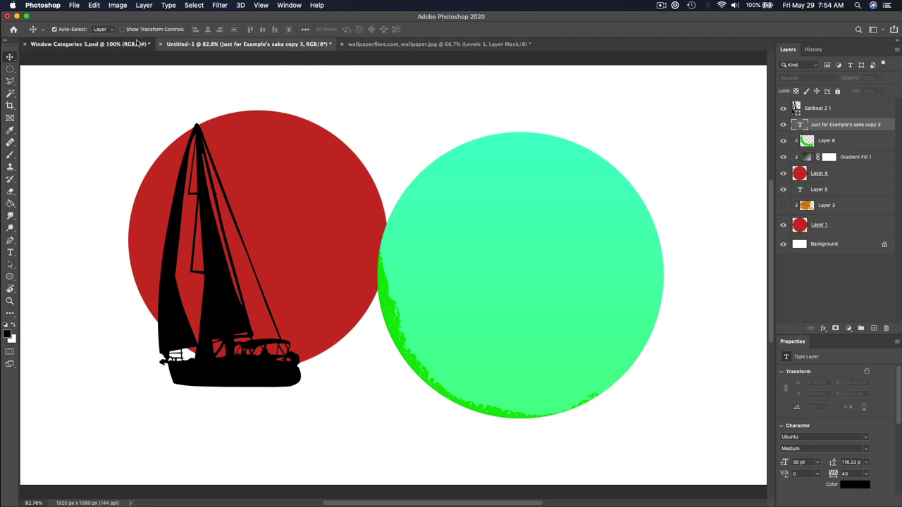
Select the chart's 3D bar layer and open the Actions panel, placing it over the area between the Info and Basically Useless groups
click(508, 229)
click(298, 7)
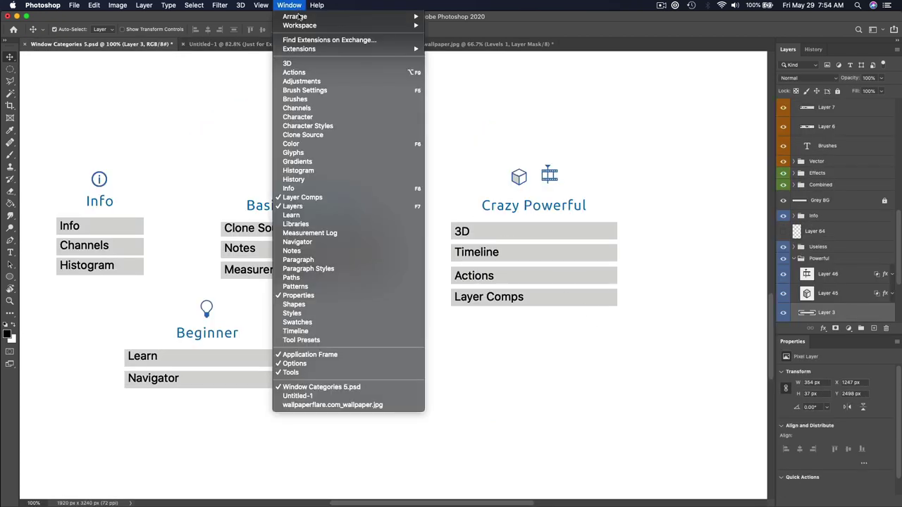
click(316, 72)
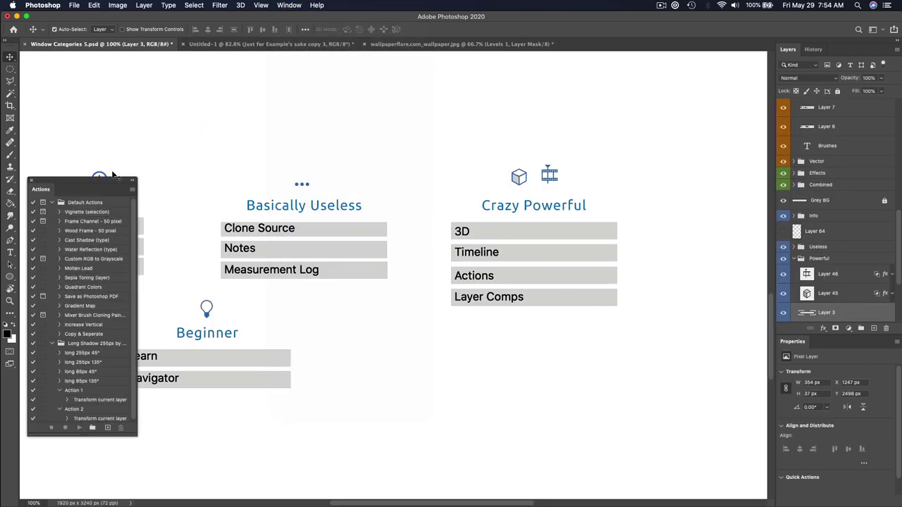
drag(106, 181, 205, 122)
scroll(248, 300, down, 2)
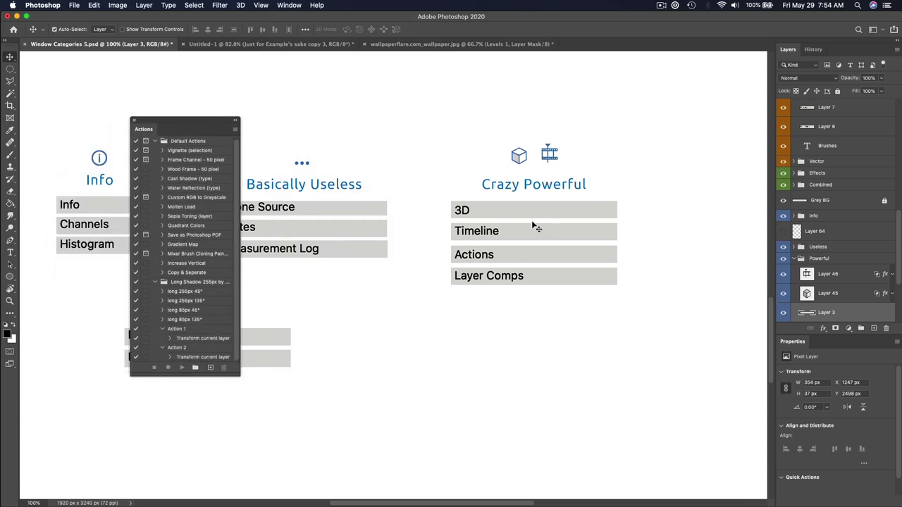
Create an action named Rotate in the Default Actions set and start recording it
click(210, 367)
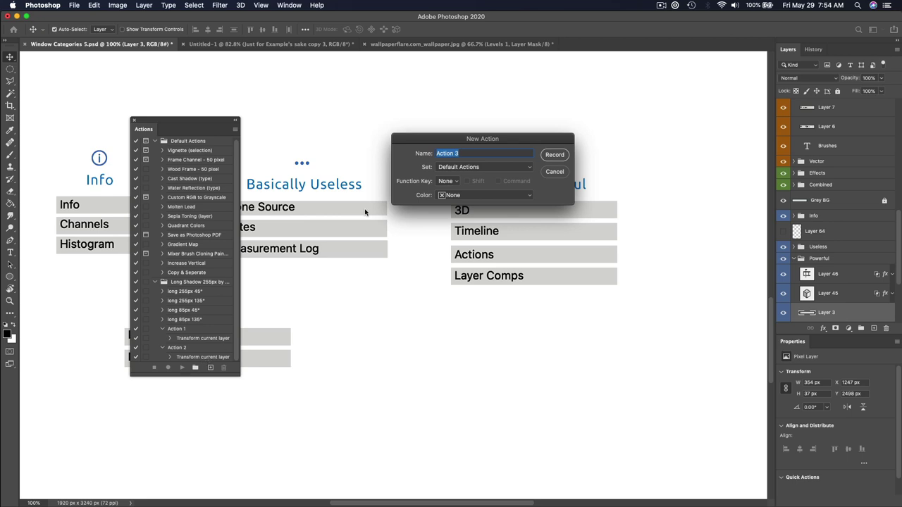
text(Rotate)
key(Return)
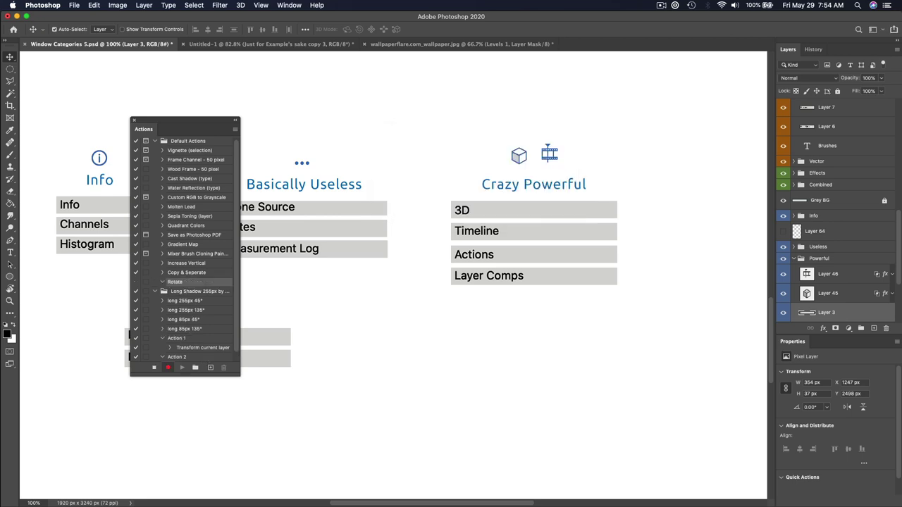
Record a free transform that rotates the 3D bar by -45° about its lower-left corner
key(super+t)
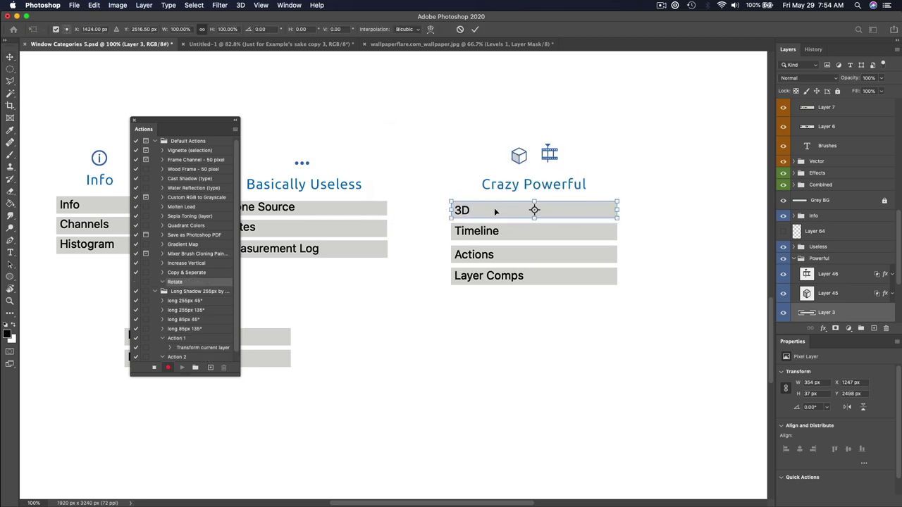
click(63, 32)
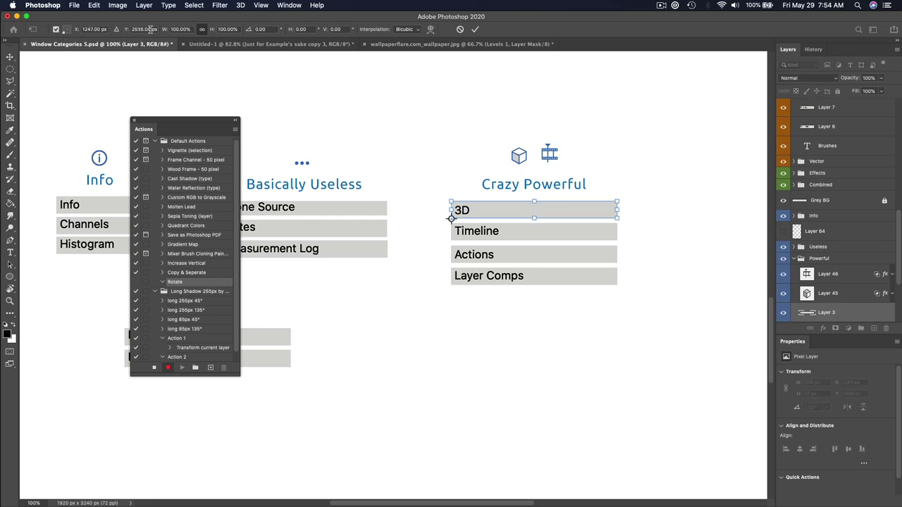
click(260, 29)
text(45)
key(Return)
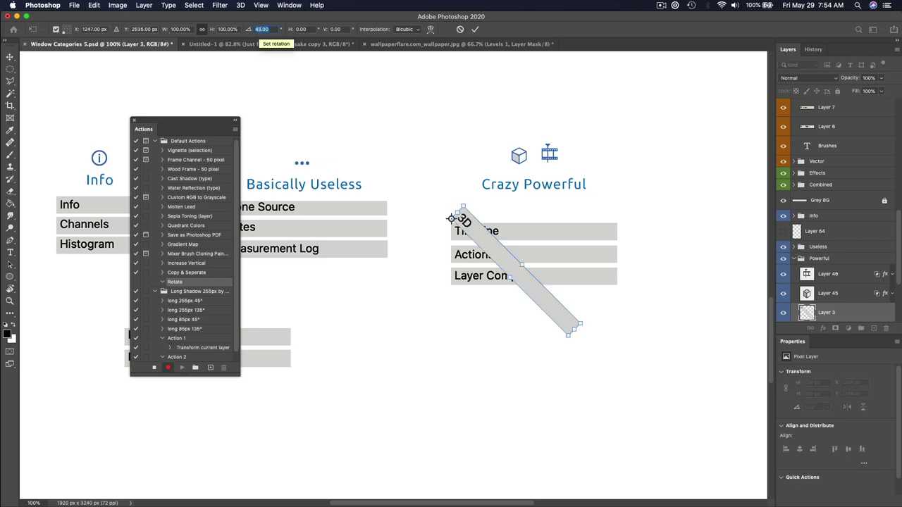
text(-45)
key(Return)
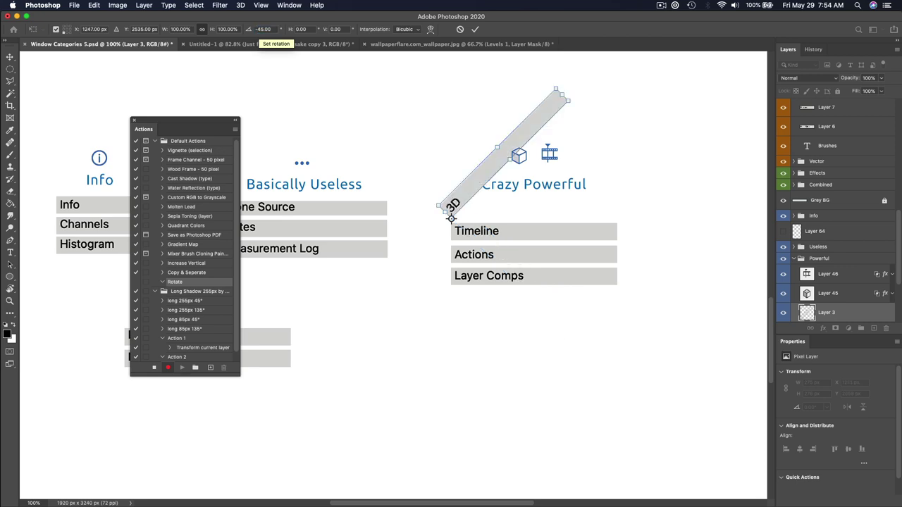
key(Return)
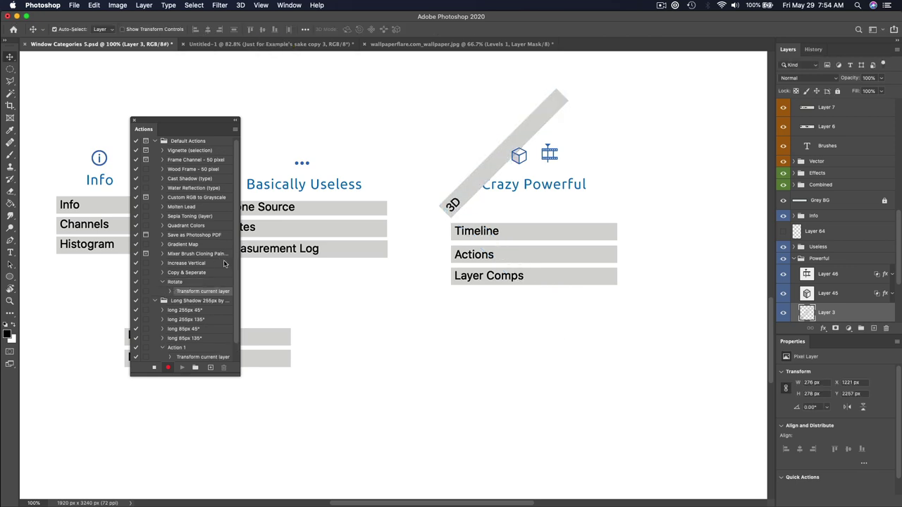
Stop recording the Rotate action and replay it on the Timeline, Actions and Layer Comps bars
scroll(192, 300, down, 1)
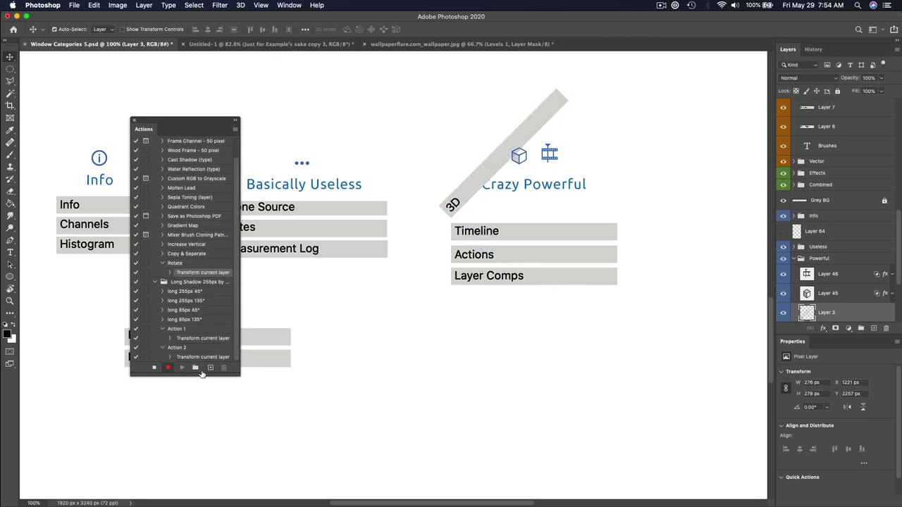
click(155, 367)
click(523, 236)
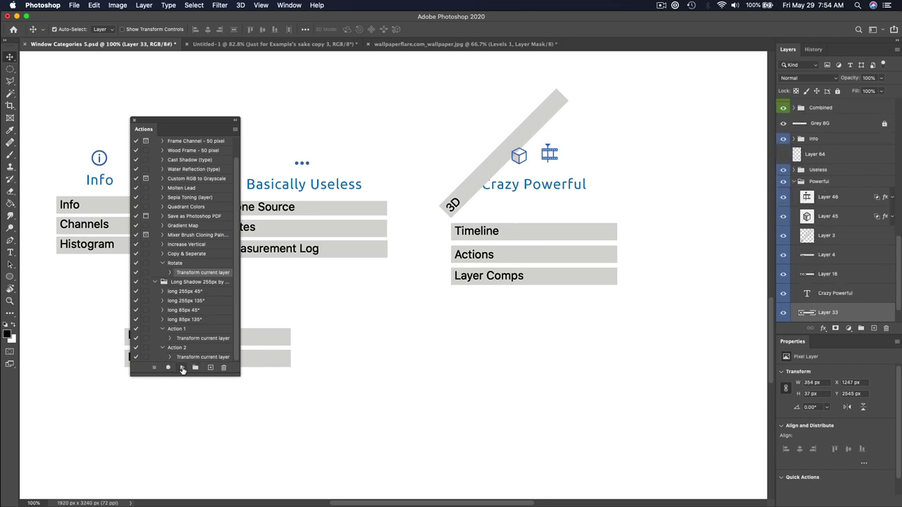
click(182, 367)
click(513, 254)
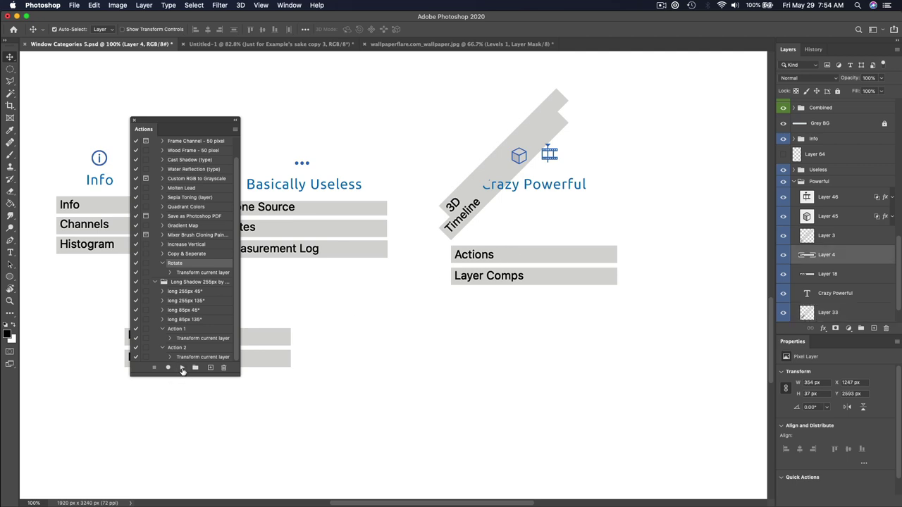
click(182, 369)
click(471, 275)
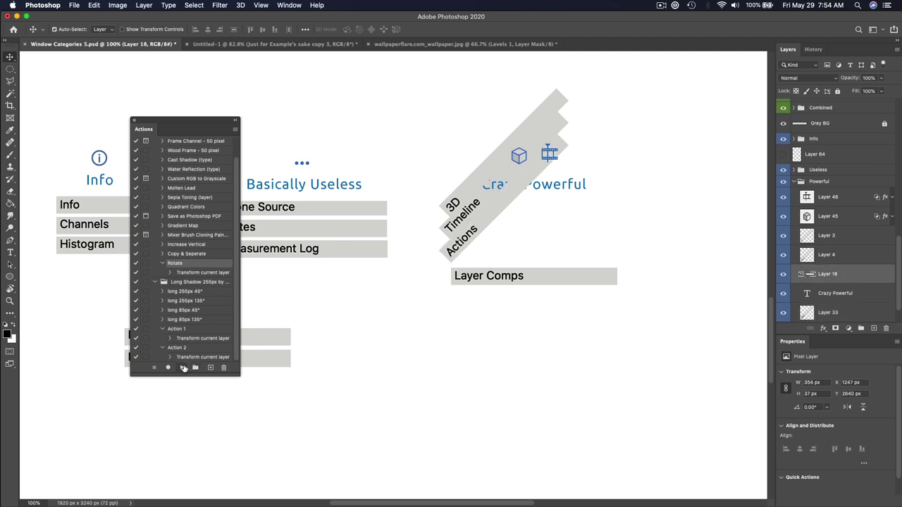
click(183, 368)
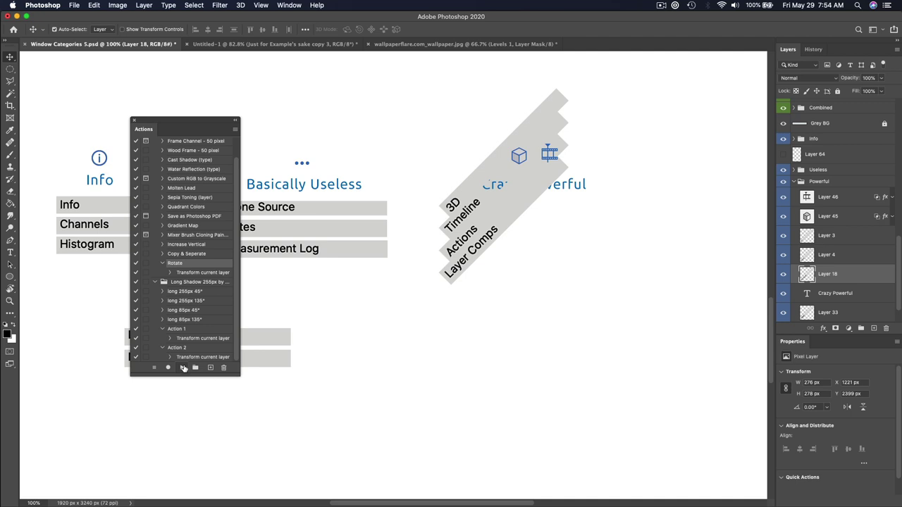
click(184, 368)
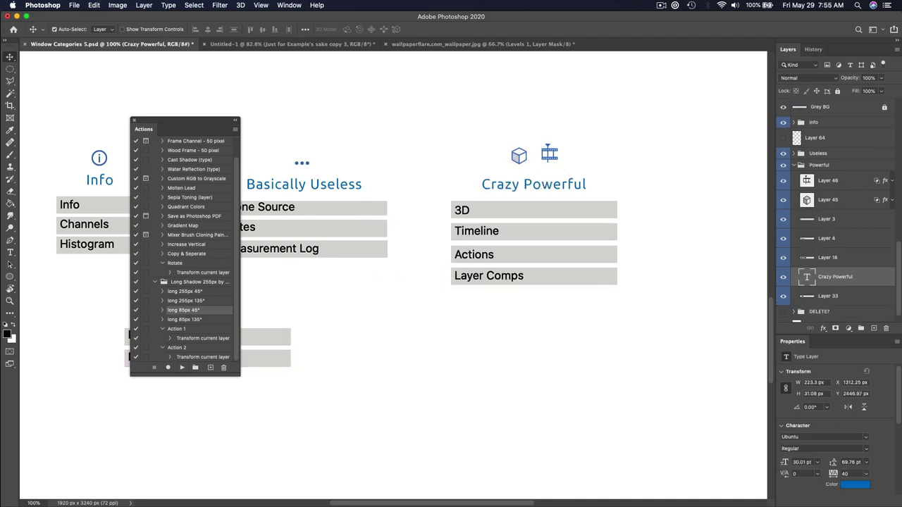
Close the Actions panel and open the Layer Comps panel with the whole categories chart in view
click(135, 121)
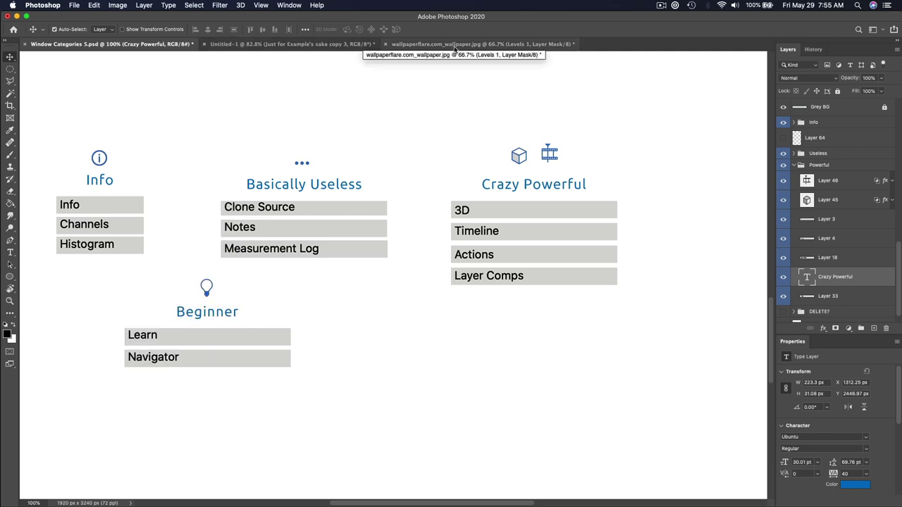
scroll(540, 209, up, 15)
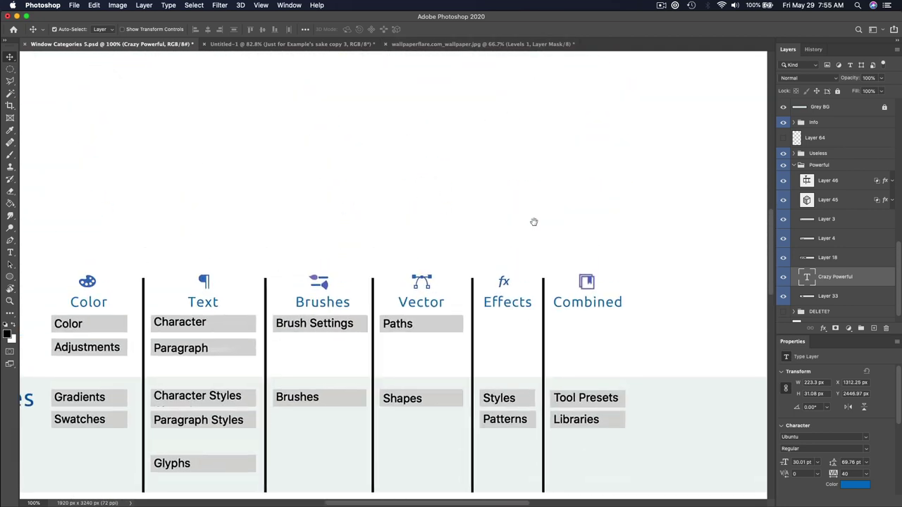
scroll(534, 222, up, 3)
scroll(639, 305, up, 10)
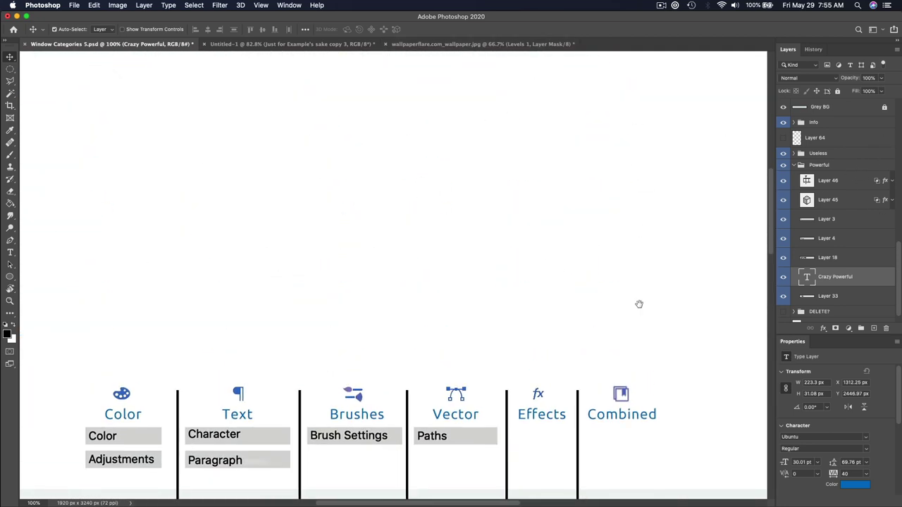
scroll(633, 308, down, 5)
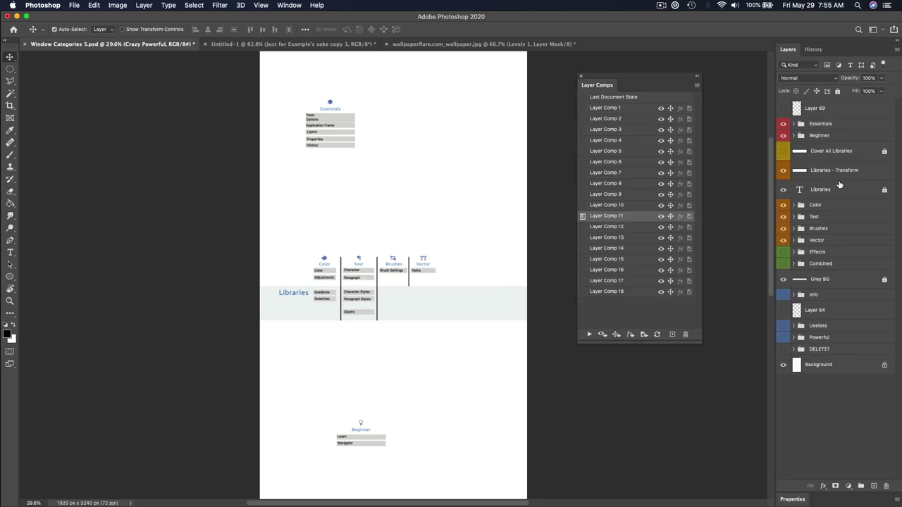
Apply Layer Comps 12 through 17 one after another to reveal the chart's categories progressively
click(581, 227)
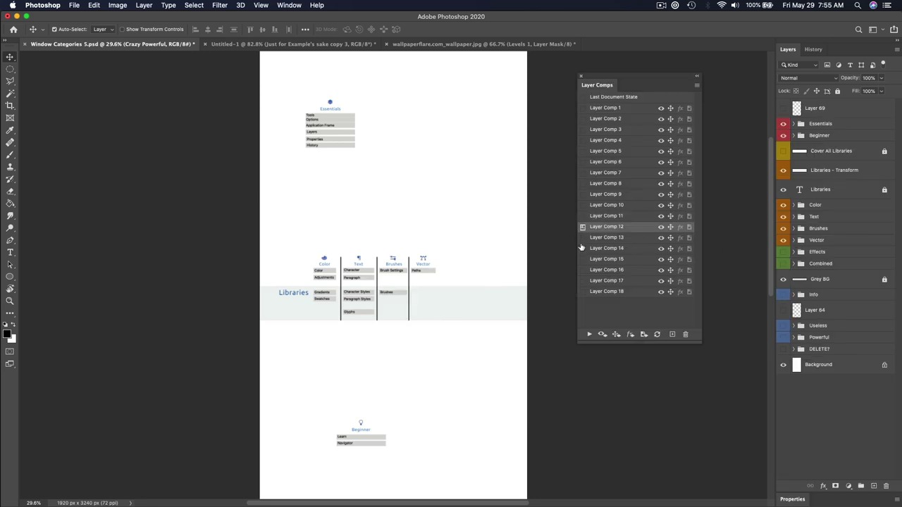
click(582, 239)
click(582, 249)
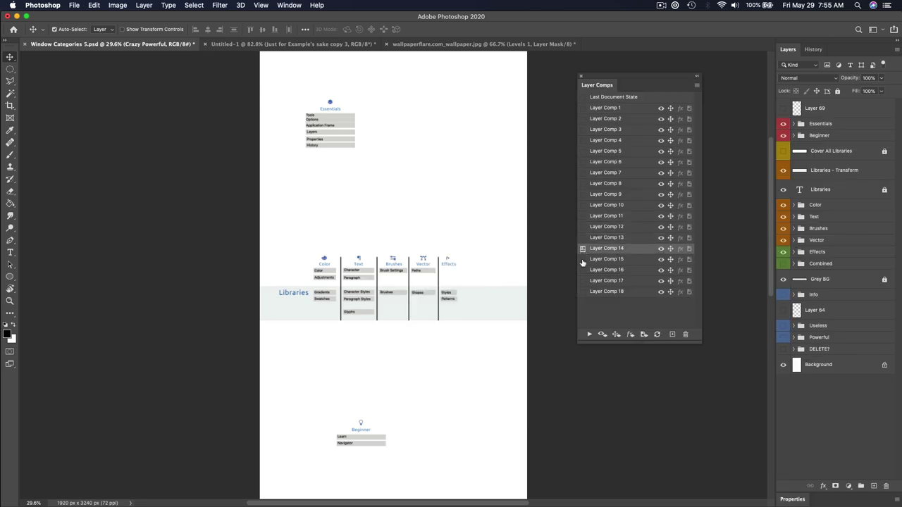
click(582, 259)
click(581, 270)
click(584, 280)
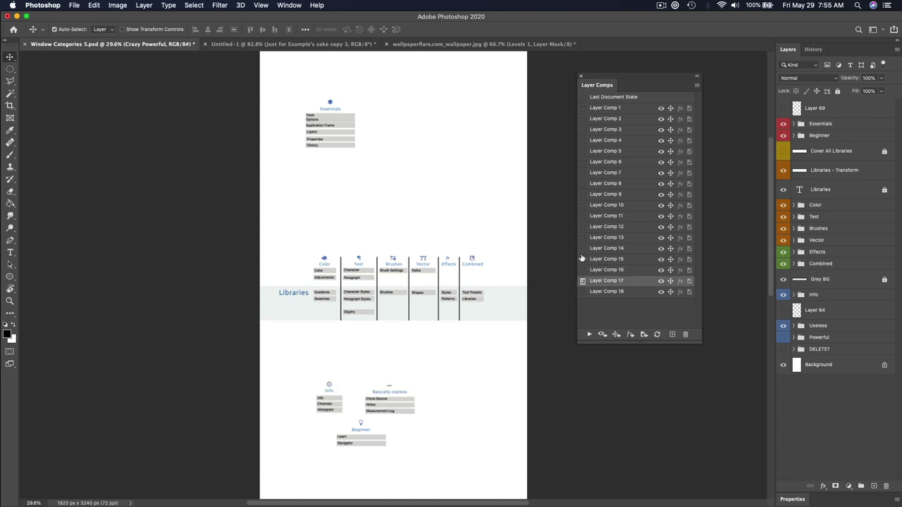
Apply Layer Comps 6 down to 1 in turn, followed by Layer Comps 2, 5 and 7
click(582, 163)
click(582, 151)
click(582, 140)
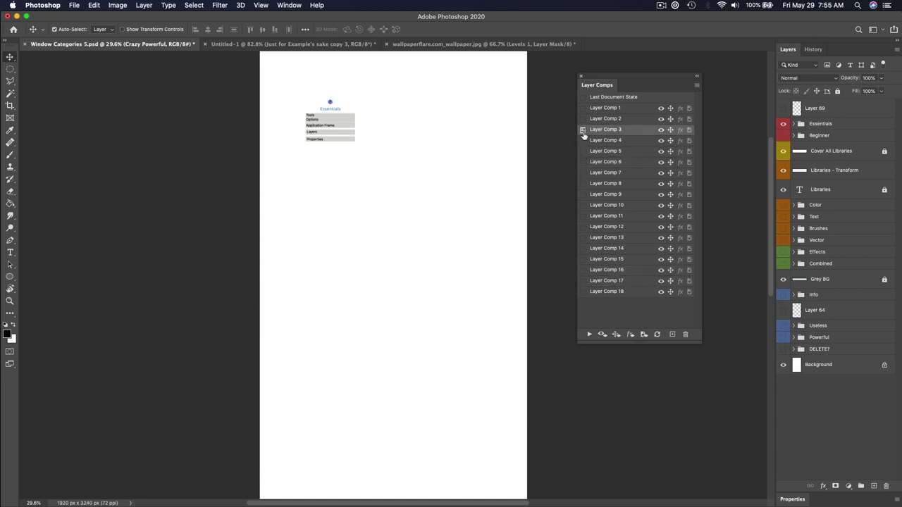
click(582, 130)
click(582, 119)
click(582, 108)
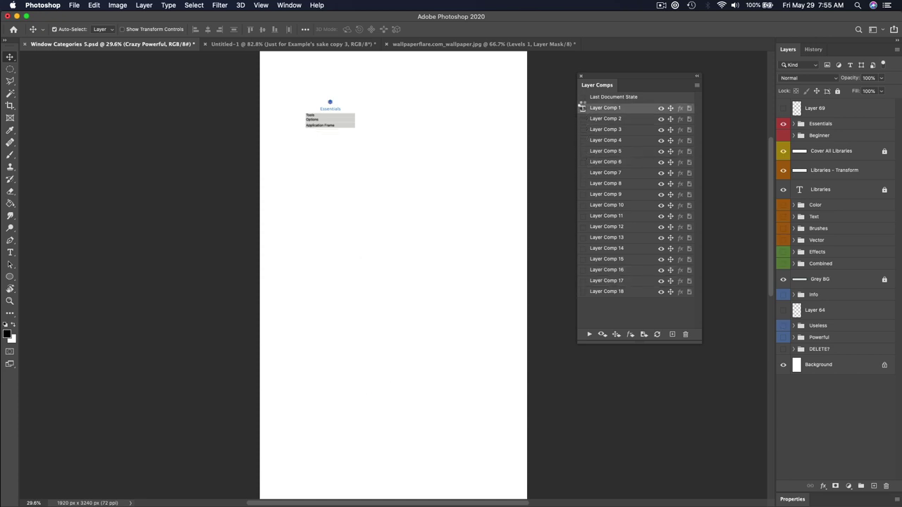
click(582, 108)
click(582, 118)
click(582, 150)
click(582, 172)
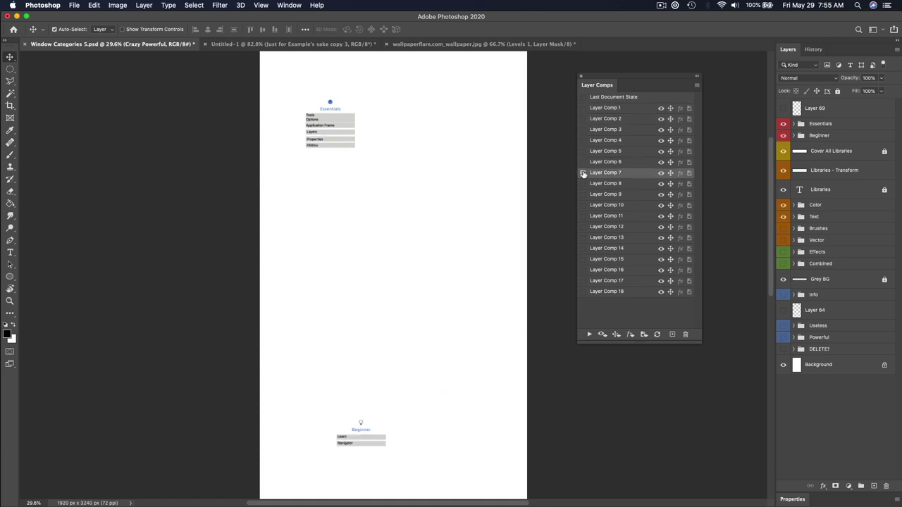
Switch to the Untitled-1 document, close the Layer Comps panel and locate Layer Comps among the available panels
click(346, 47)
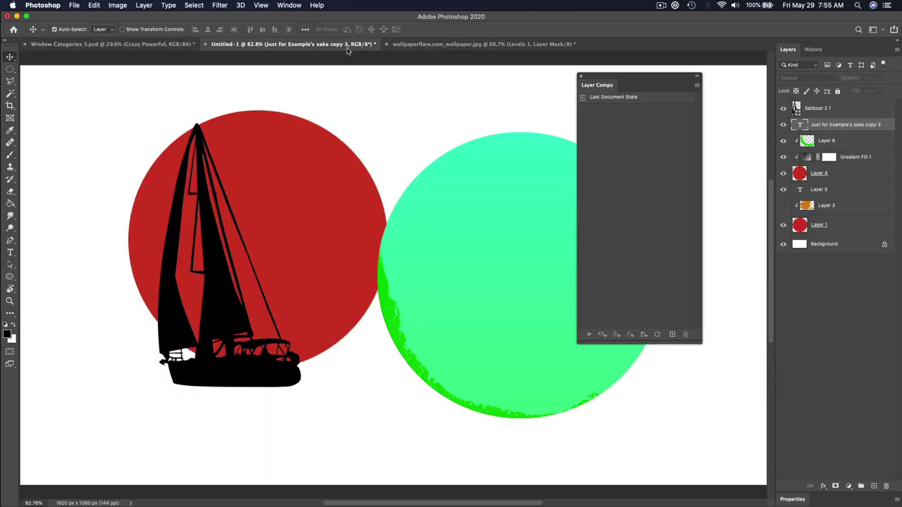
click(581, 76)
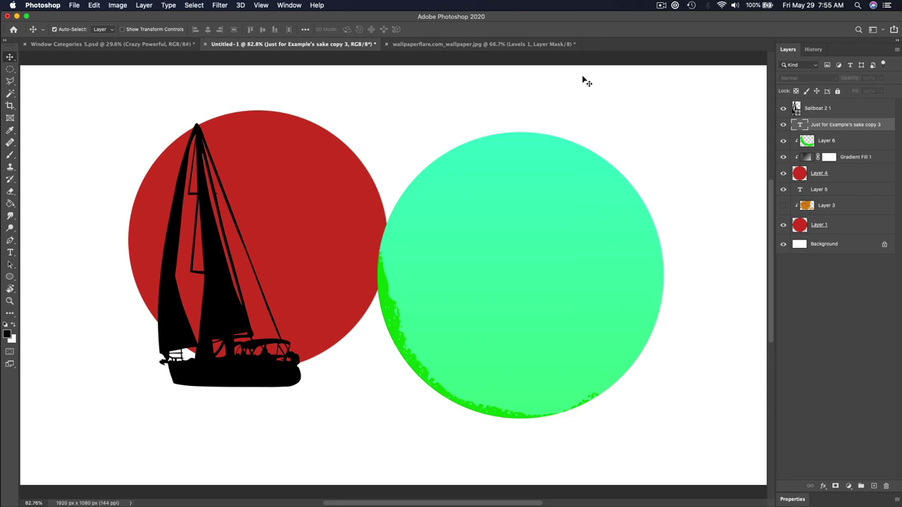
click(261, 5)
mouse_move(286, 5)
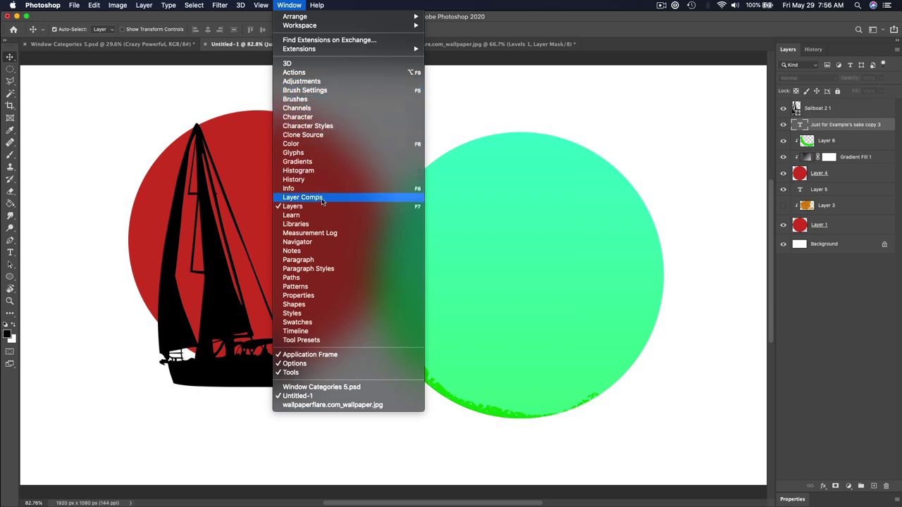
Return to Window Categories 5.psd and make all chart categories visible by applying Layer Comp 18
click(166, 49)
click(165, 47)
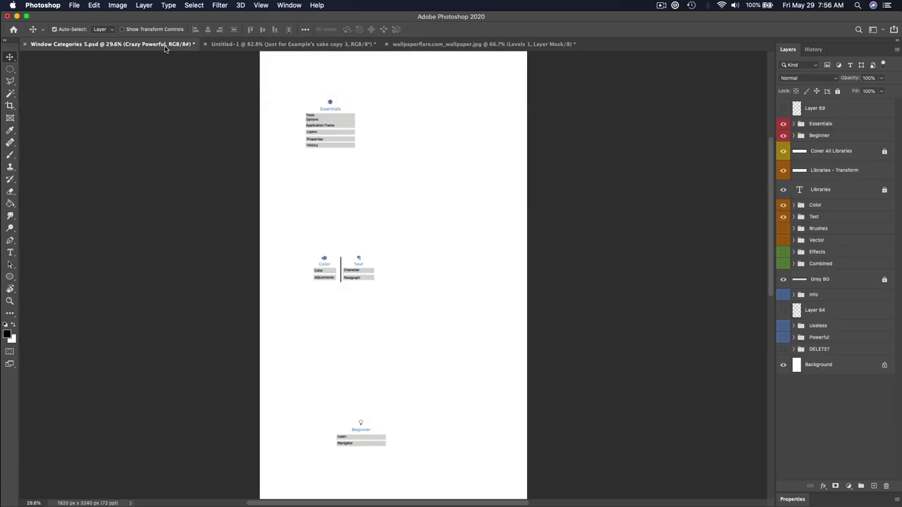
drag(783, 252, 787, 362)
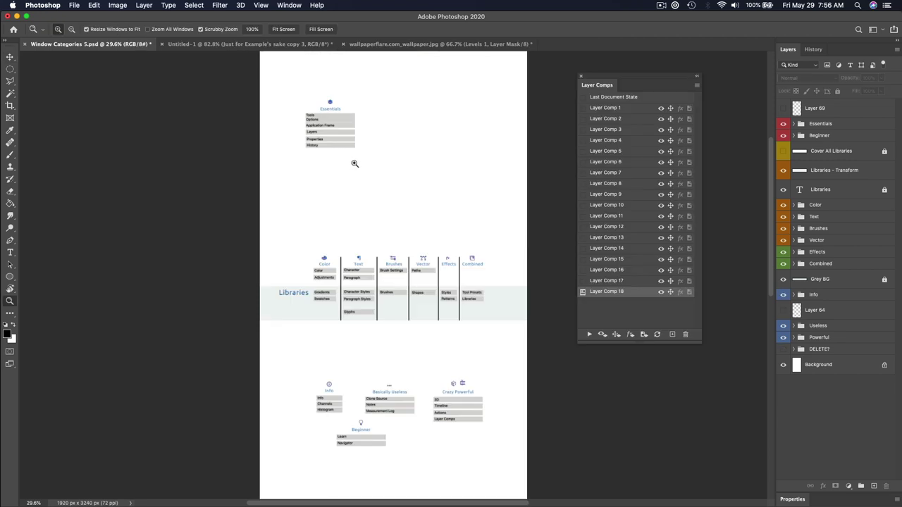
Close the Layer Comps panel and show the chart's Essentials group at 100% with the Move tool active
drag(354, 165, 429, 153)
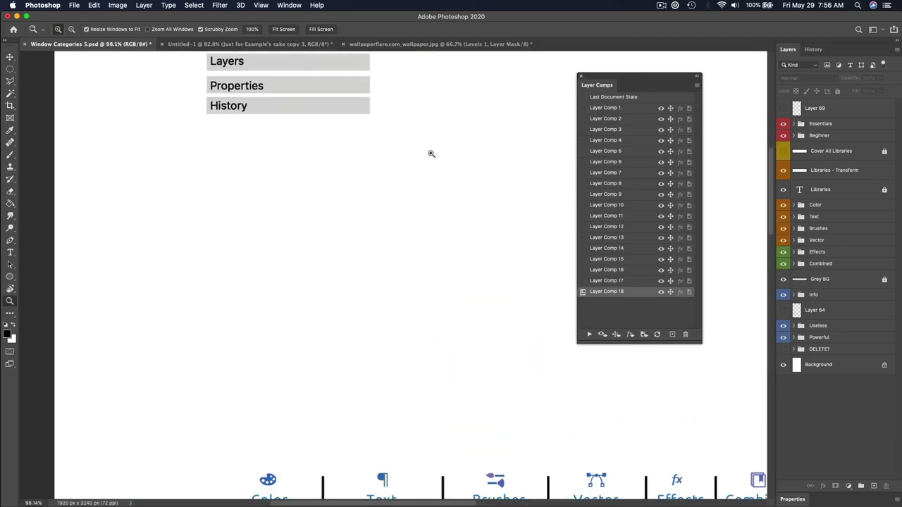
scroll(395, 261, up, 5)
click(581, 76)
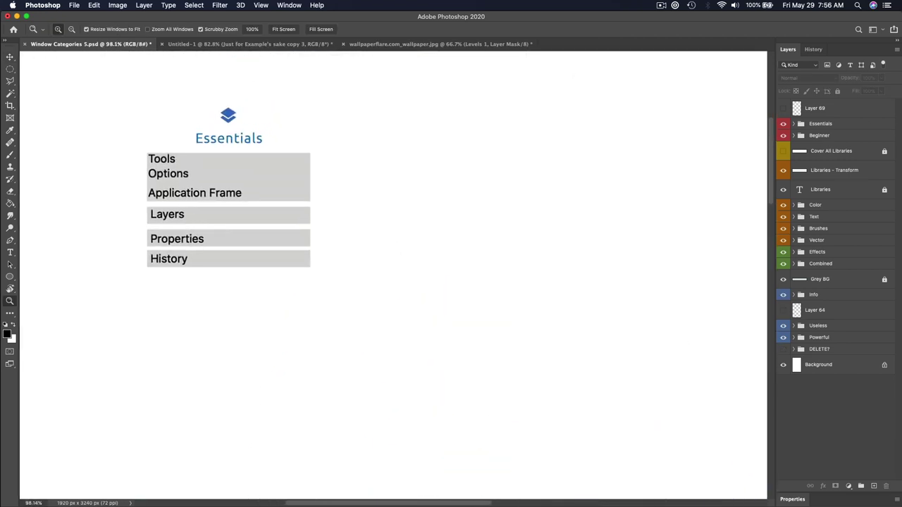
key(super+1)
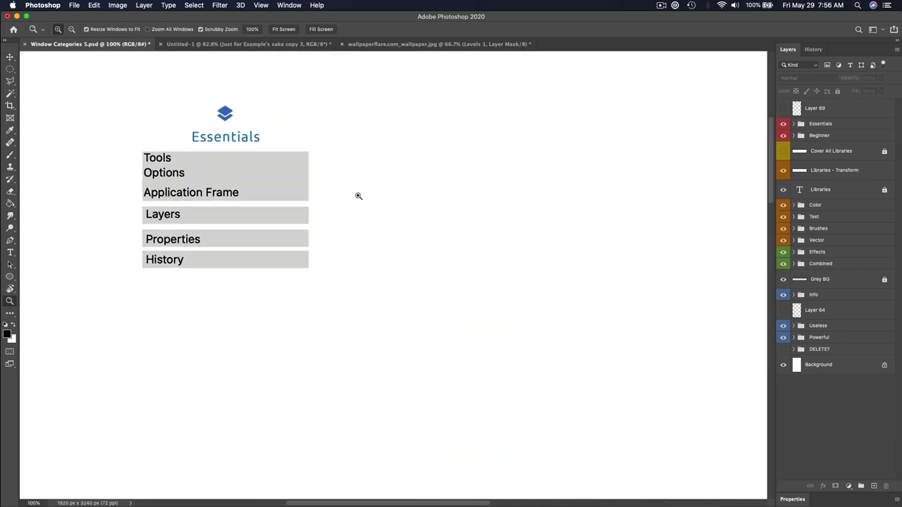
key(v)
scroll(353, 195, down, 3)
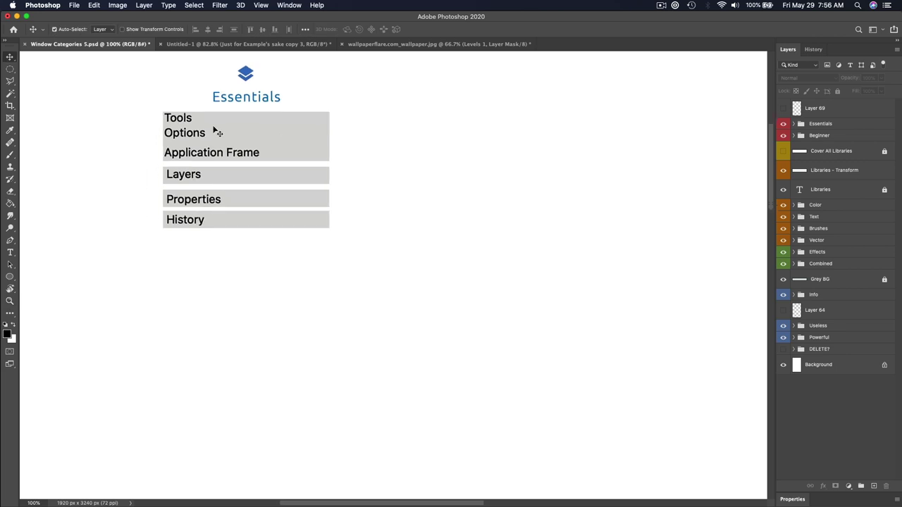
Expand the Properties panel and check the History panel before returning to the Layers panel
click(784, 500)
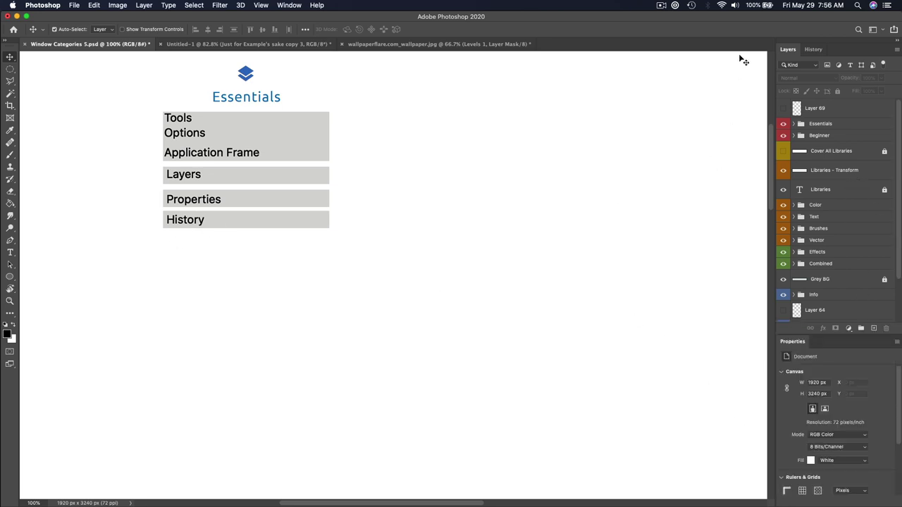
click(813, 50)
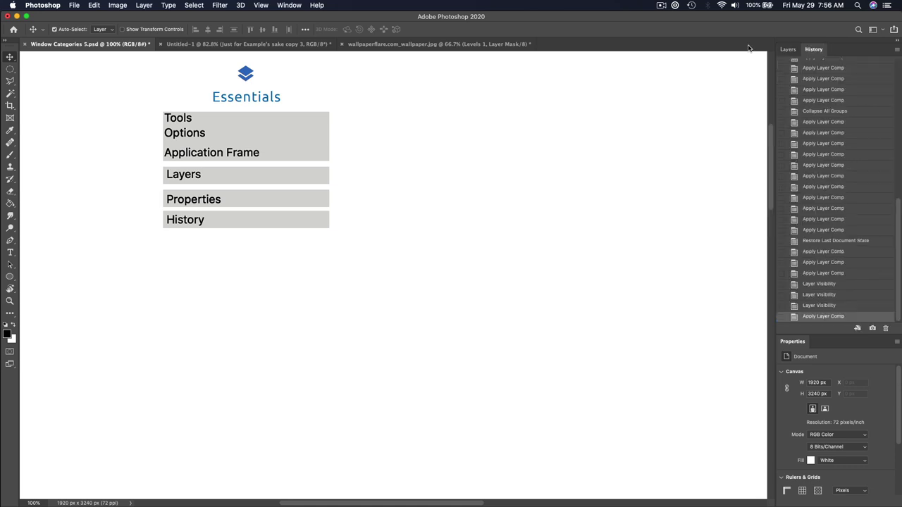
click(787, 49)
Set the opacity of the chart's Color and Adjustments bar layers to 20%, checking the available adjustment layer types
scroll(447, 268, down, 10)
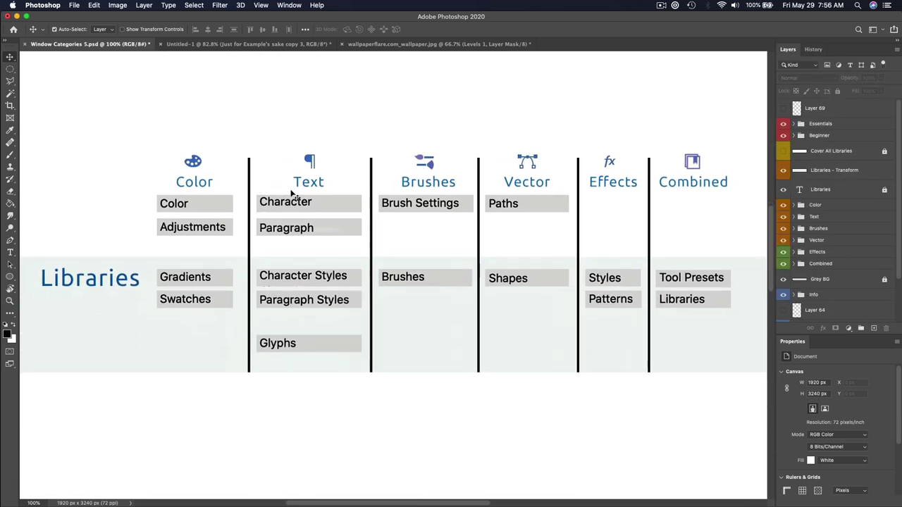
click(224, 202)
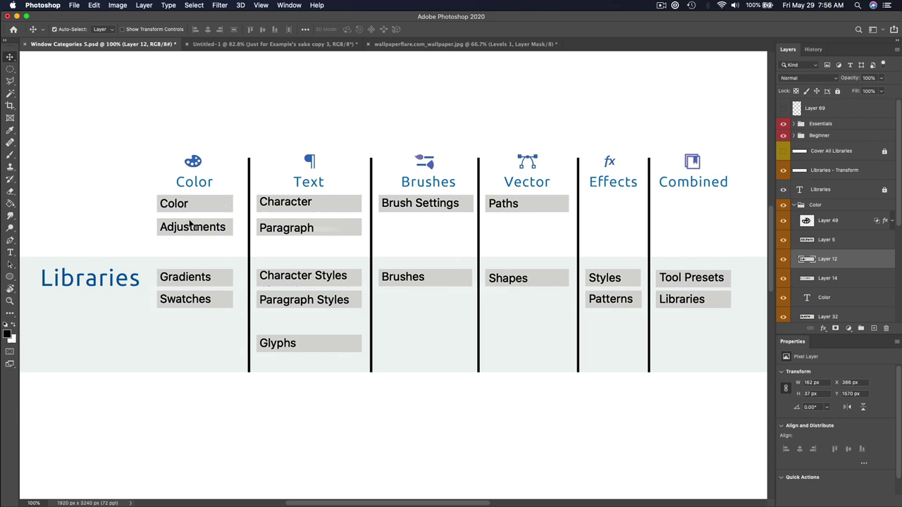
key(2)
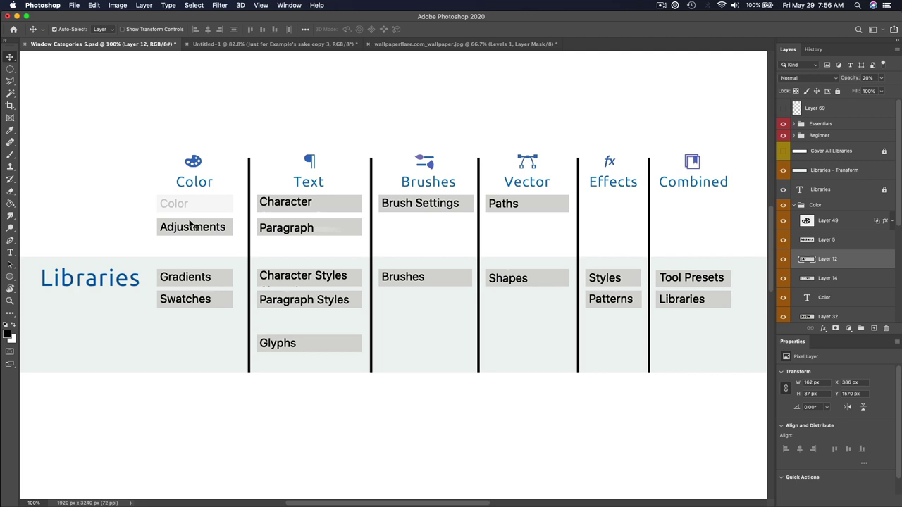
click(188, 224)
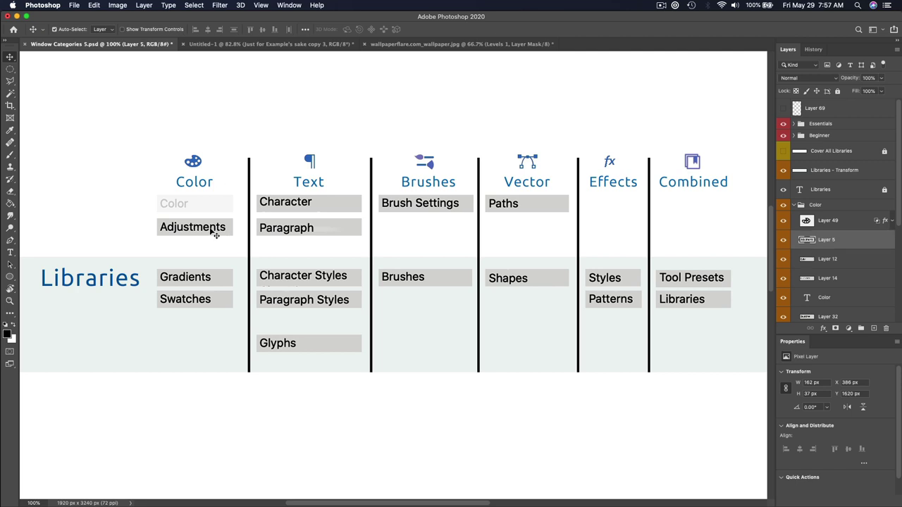
click(847, 329)
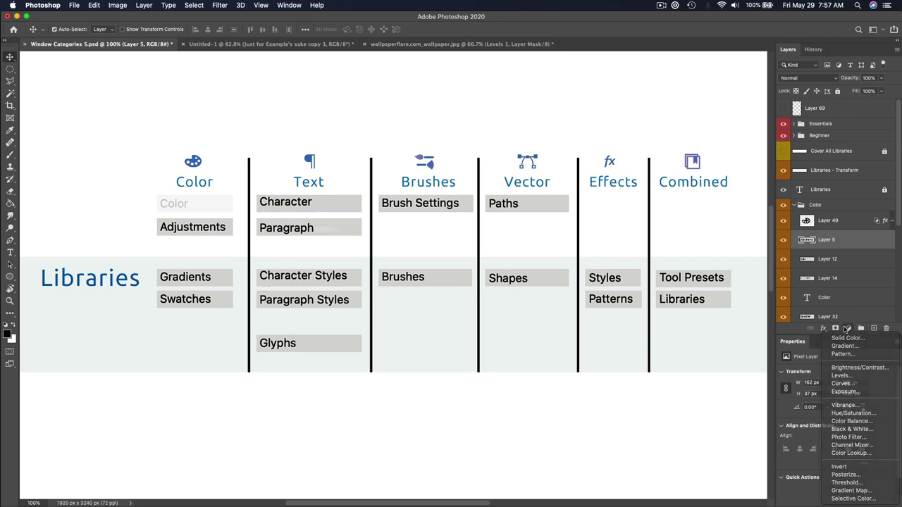
key(Escape)
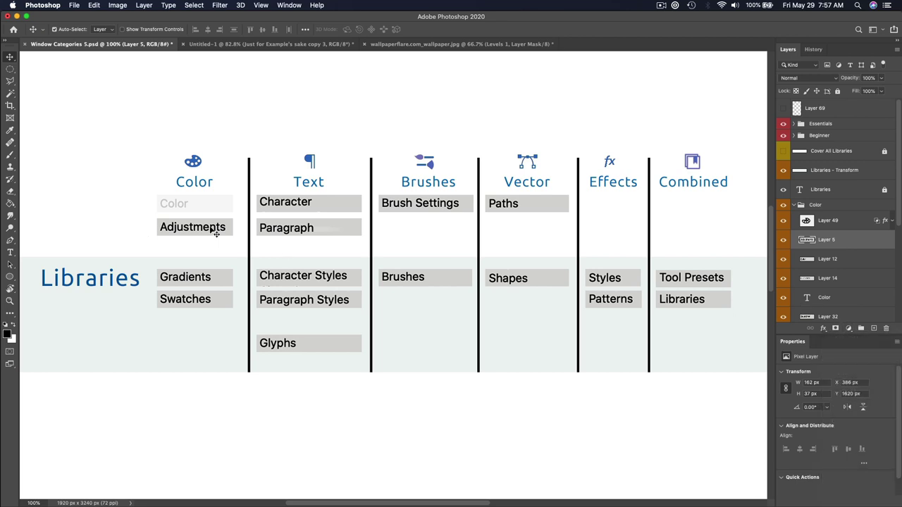
key(2)
Set the opacity of the Gradients bar layer to 20% and select the Swatches bar layer in the Color column
click(209, 281)
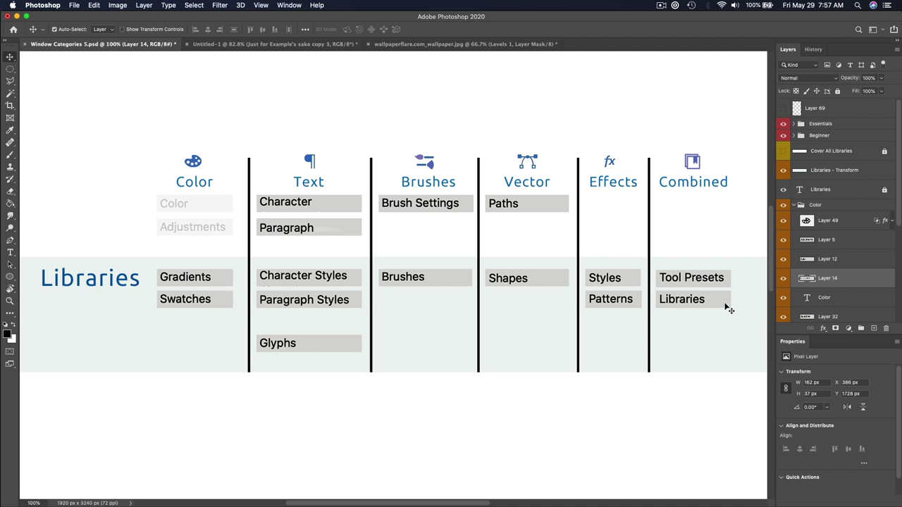
key(2)
click(200, 303)
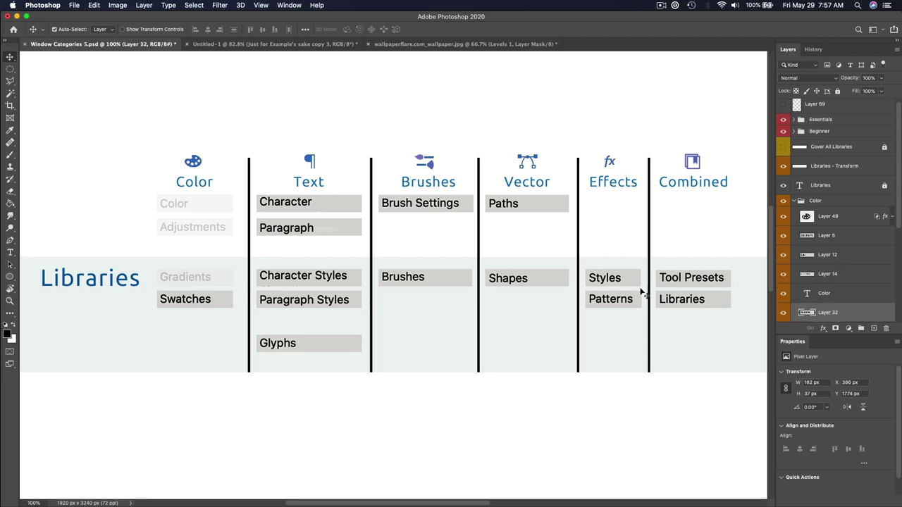
Set the Character and Paragraph bar layers to 20% opacity, briefly showing and hiding both panels through the Type tool's options
click(323, 208)
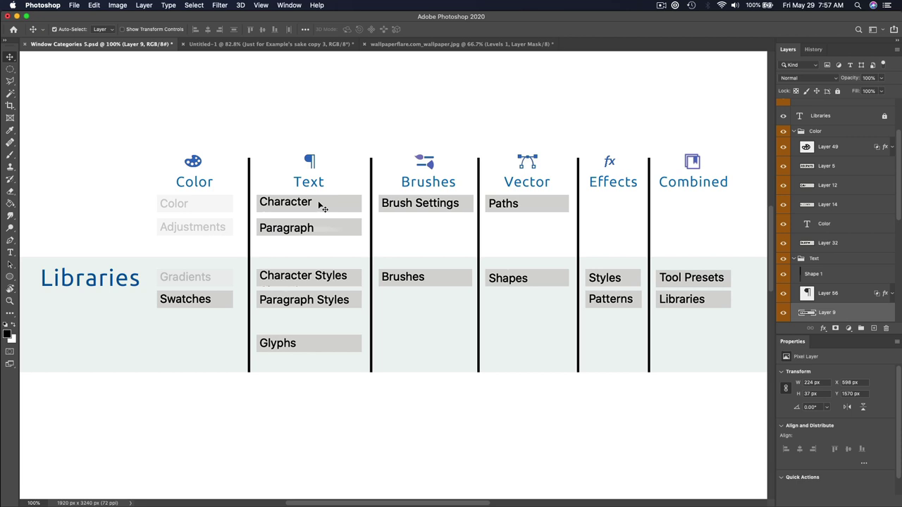
click(289, 5)
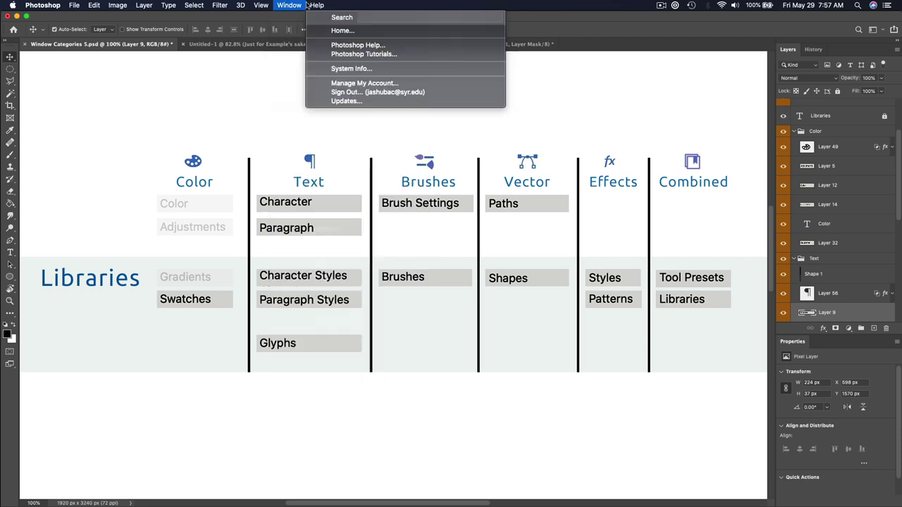
click(286, 5)
key(t)
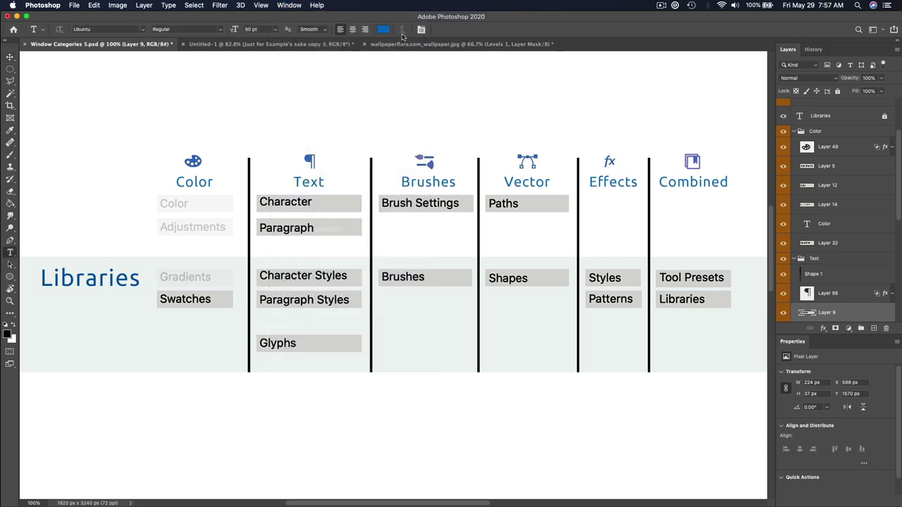
click(422, 30)
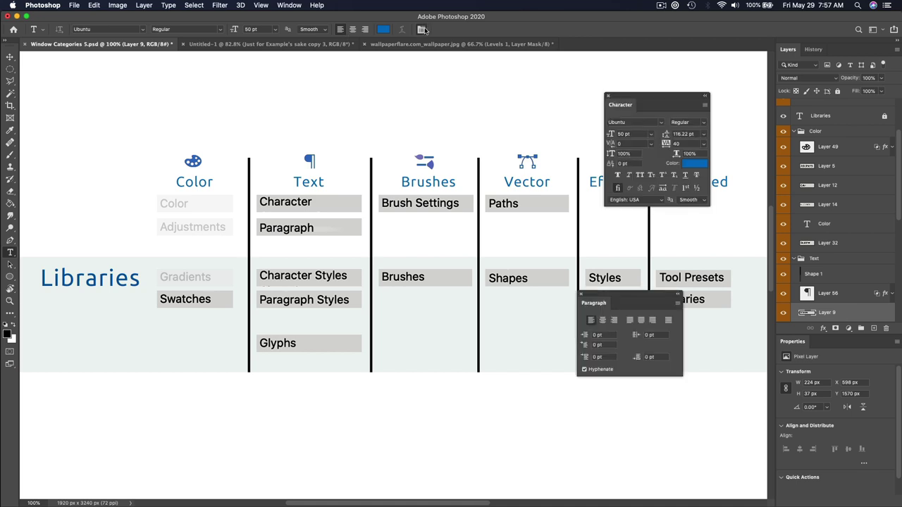
click(422, 30)
key(v)
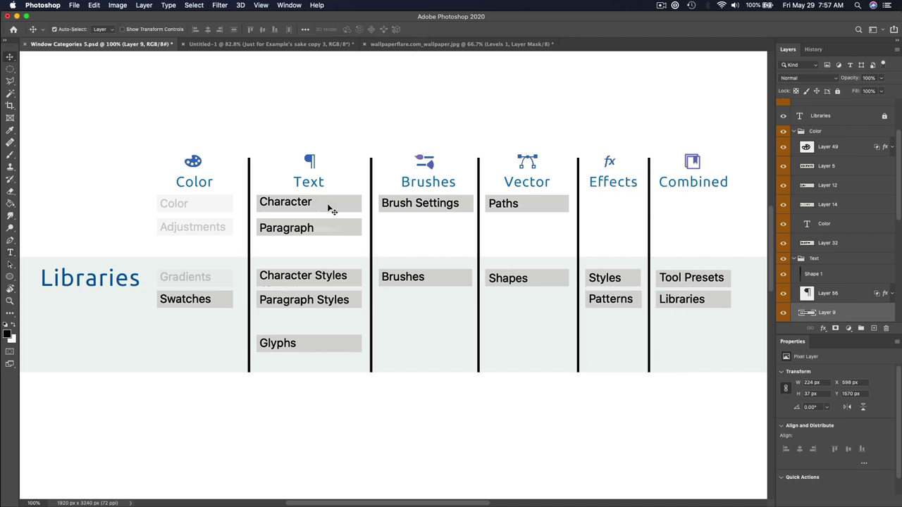
key(2)
click(324, 229)
key(2)
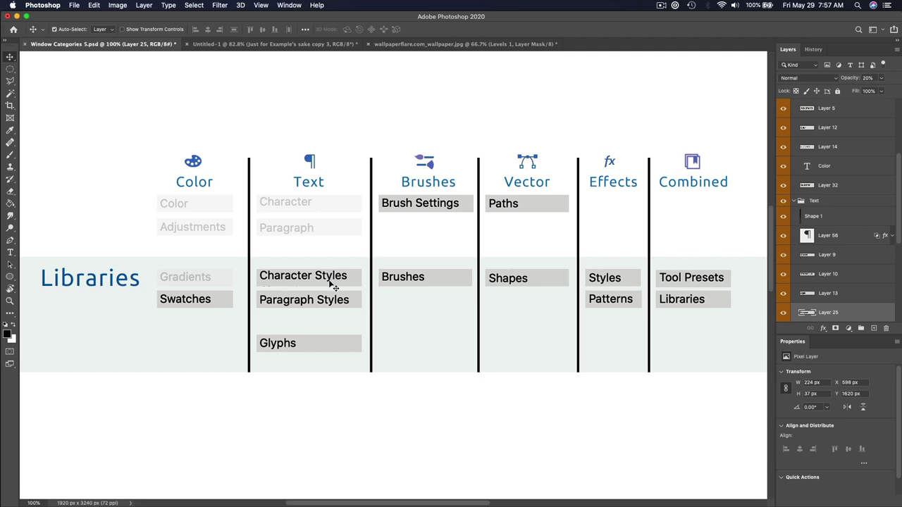
Set the opacity of the Character Styles and Paragraph Styles bar layers to 20%, leaving the Glyphs bar layer selected
click(330, 281)
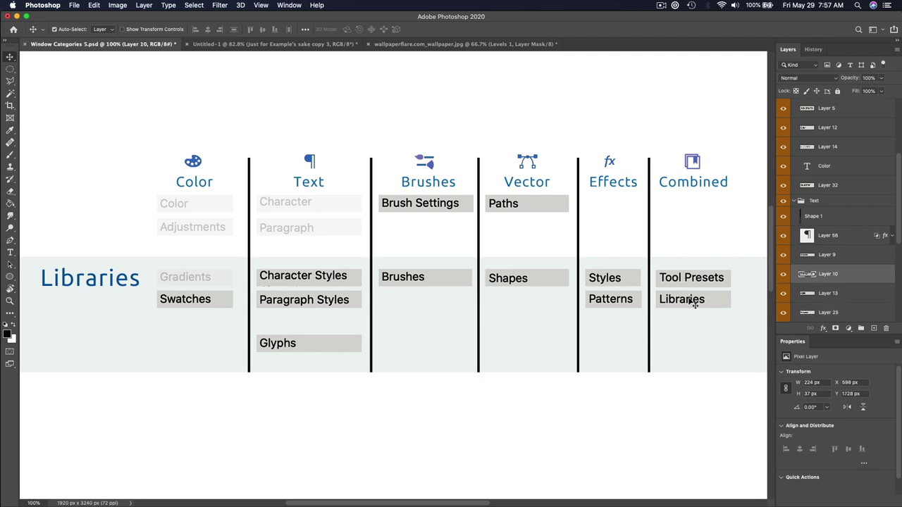
key(2)
click(324, 300)
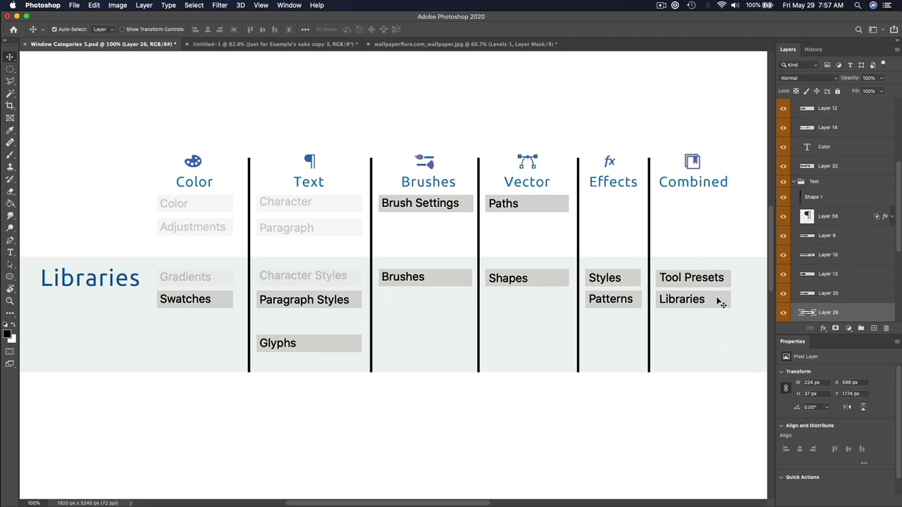
key(2)
click(321, 343)
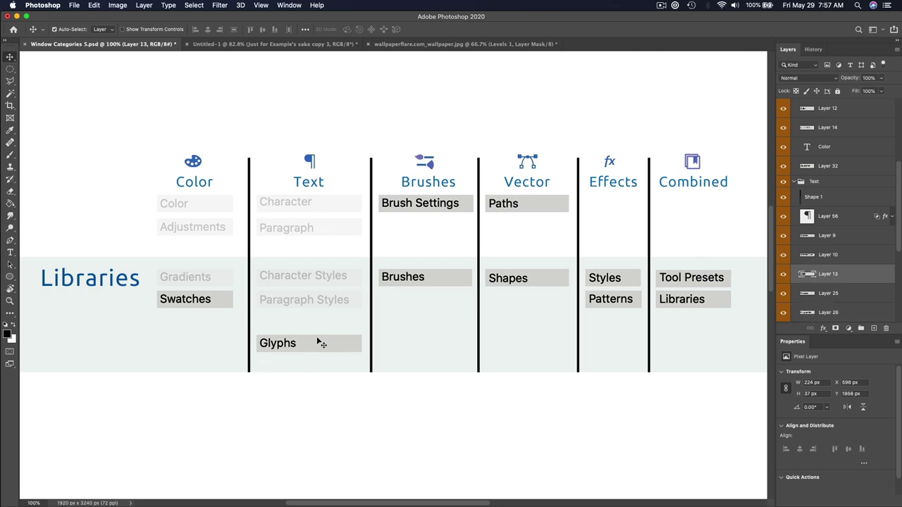
Set the Brush Settings bar layer to 20% opacity after trying and undoing a Brush tool stroke and toggling the brush settings
click(444, 204)
key(b)
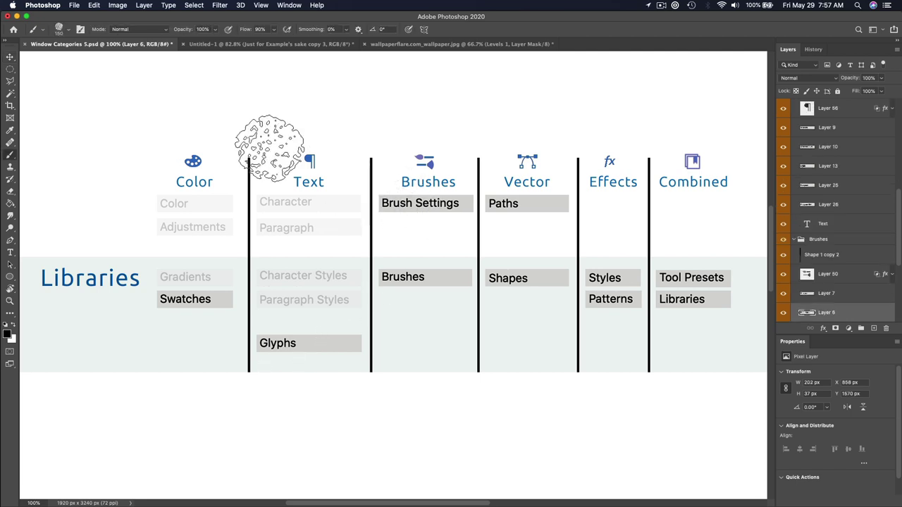
drag(184, 145, 162, 211)
key(super+z)
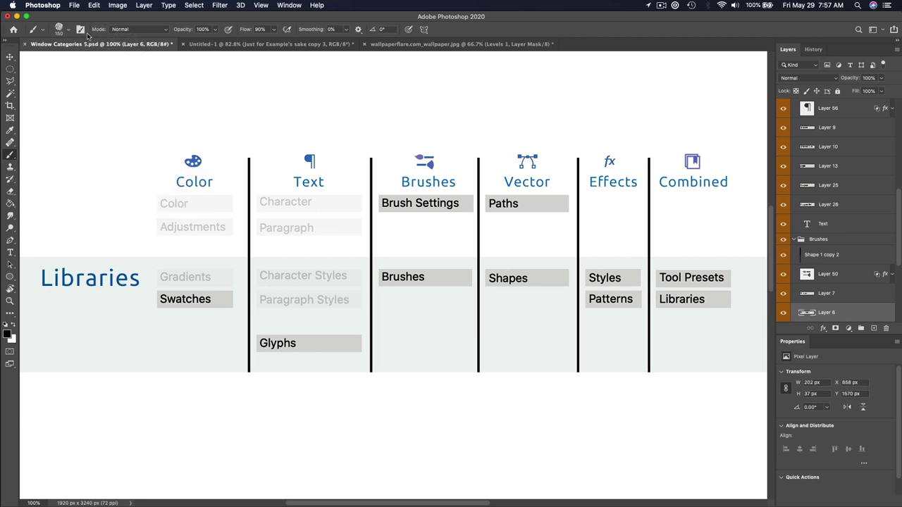
click(81, 29)
click(80, 29)
key(v)
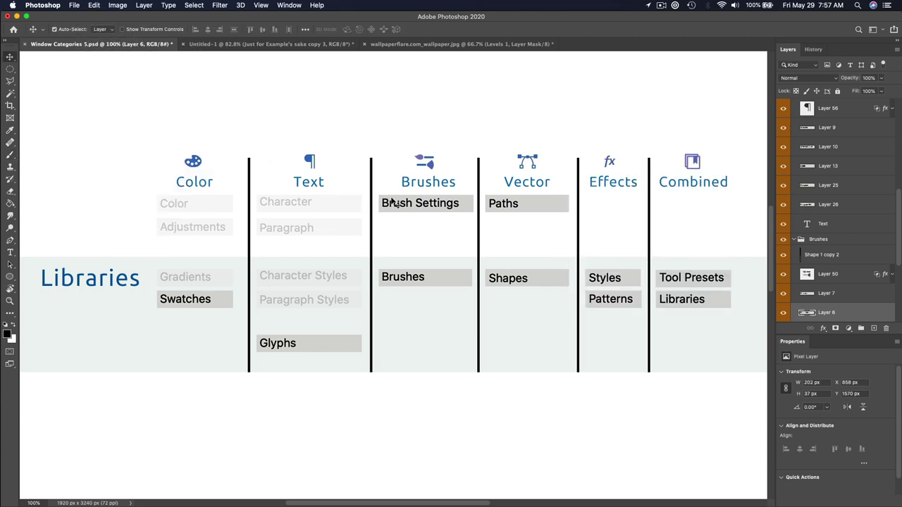
key(2)
click(289, 5)
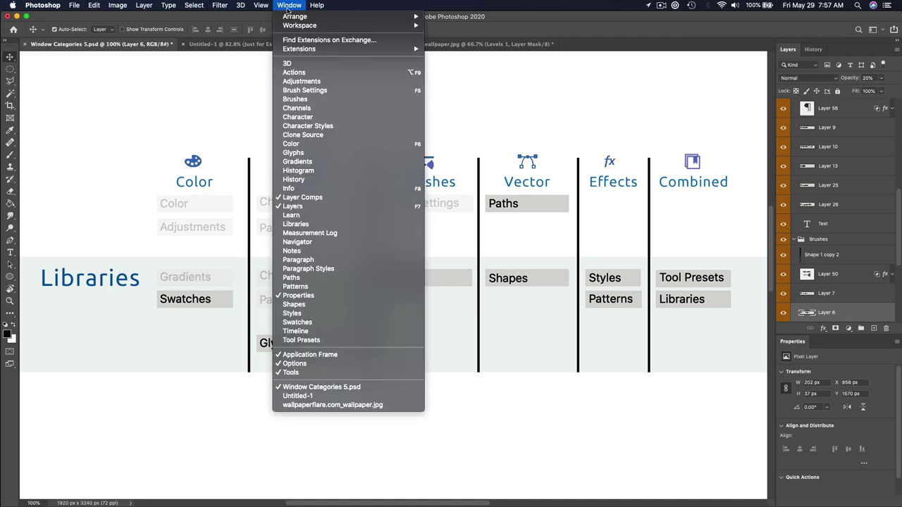
click(288, 5)
Set the Brushes bar layer's opacity to 20%, open the Brushes panel from Brush Settings, and close both panel groups
click(435, 279)
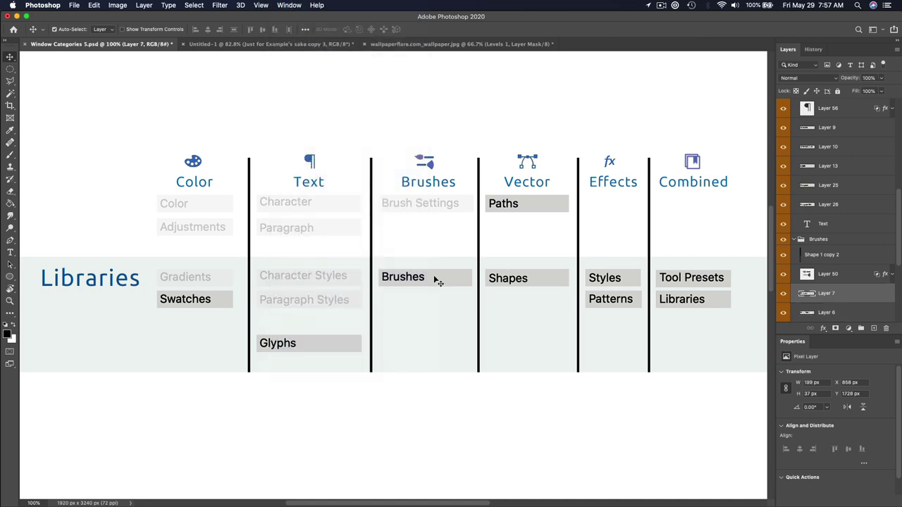
key(2)
click(287, 5)
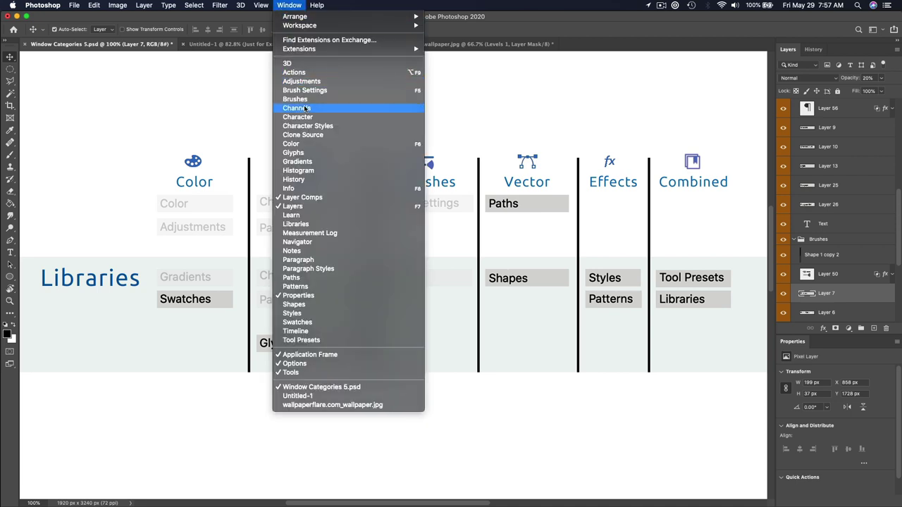
key(Escape)
key(b)
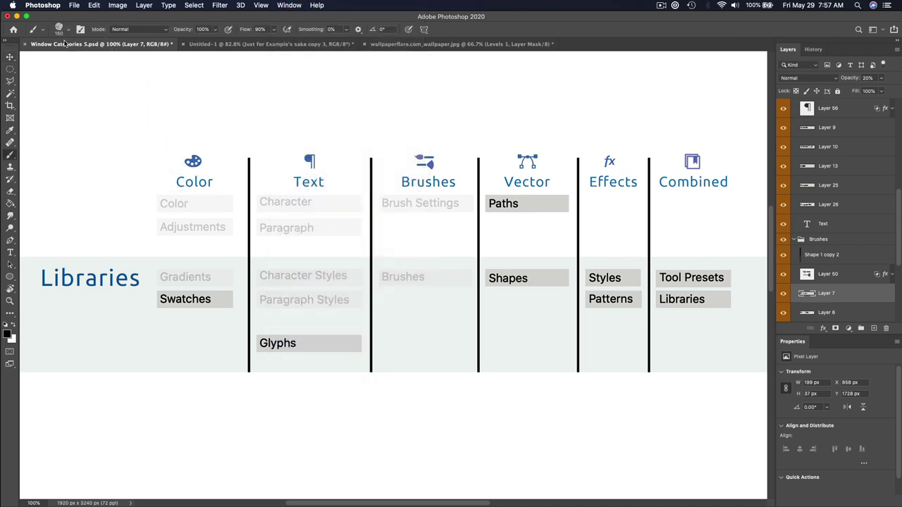
click(81, 29)
click(581, 108)
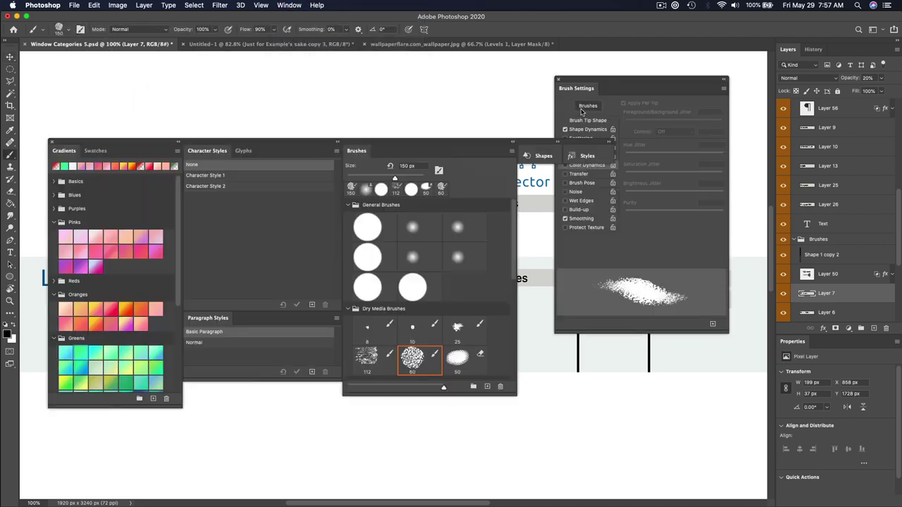
click(52, 143)
click(558, 79)
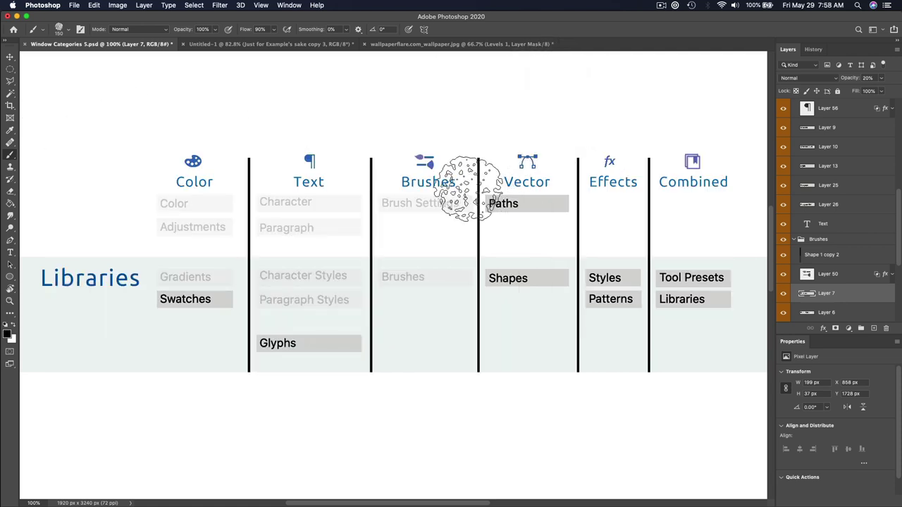
Return to the Move tool and set the opacity of the Vector column's Shapes bar layer to 20%
key(v)
click(523, 209)
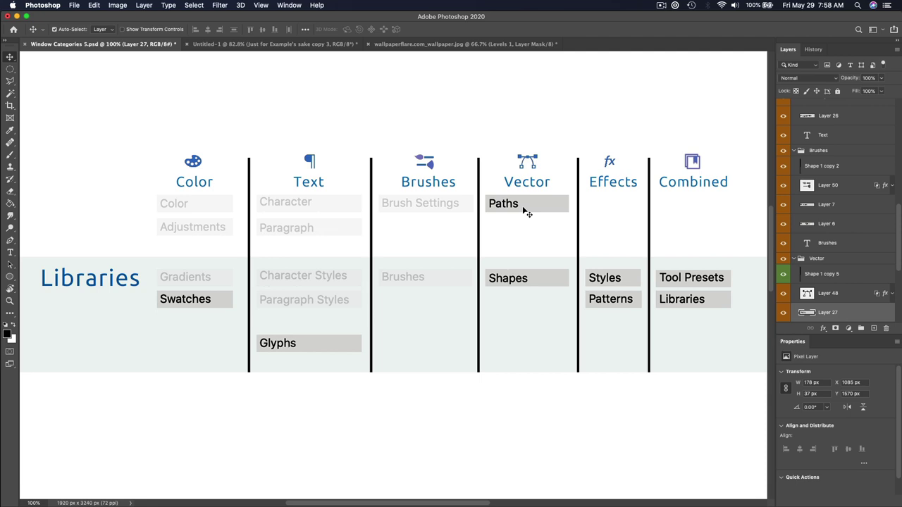
click(543, 276)
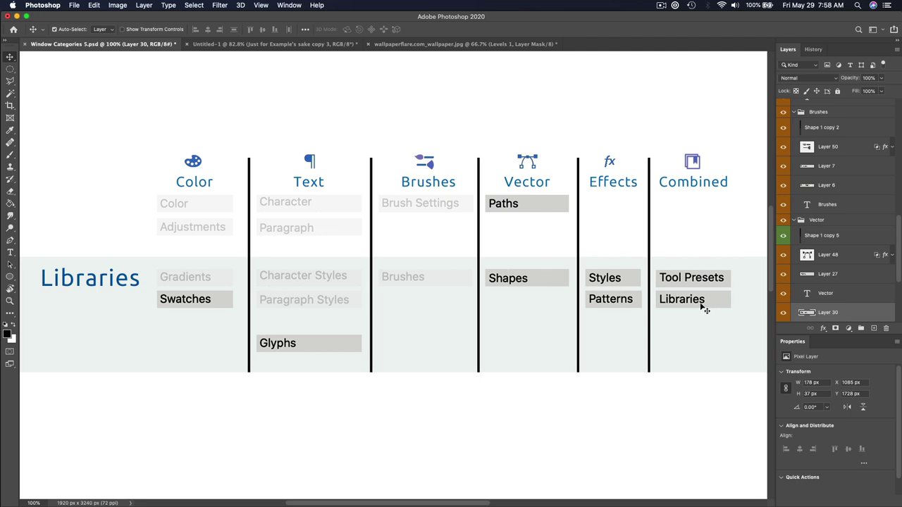
key(2)
Set the opacity of the Styles and Patterns bar layers in the Effects column to 20% and clear the layer selection
click(623, 281)
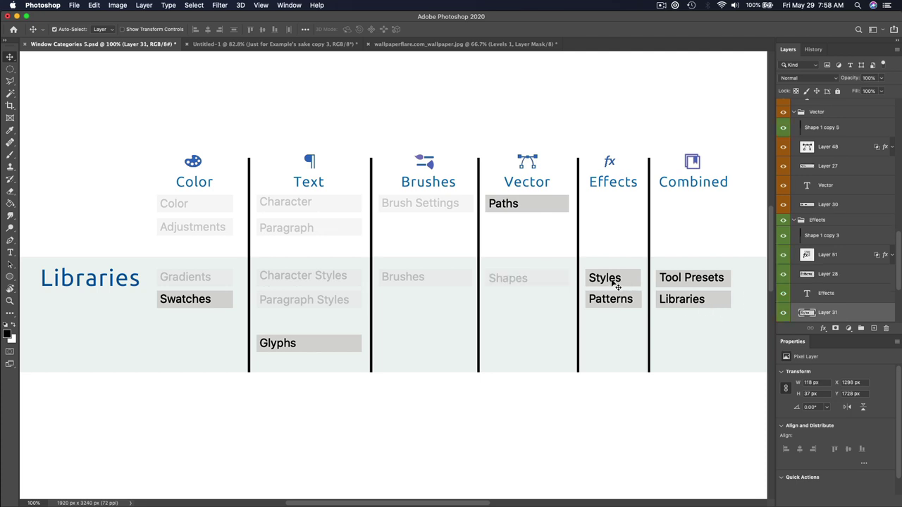
key(2)
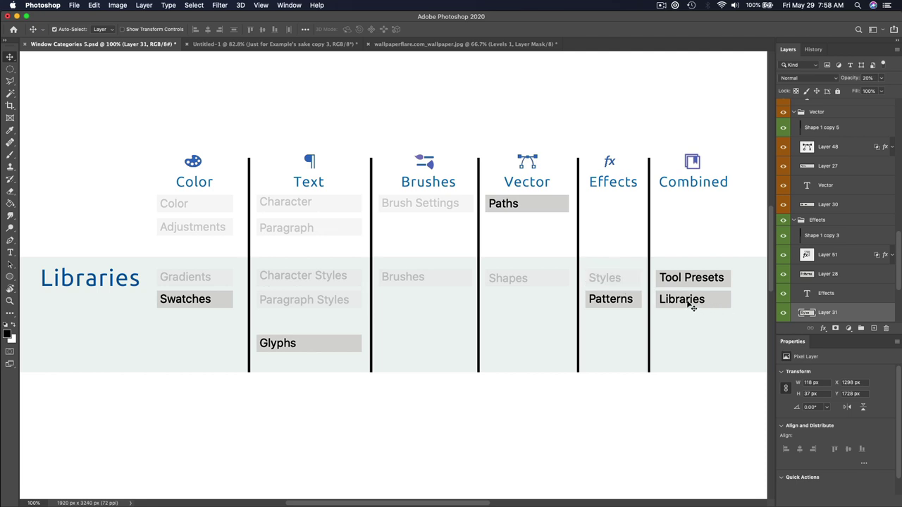
click(624, 303)
key(2)
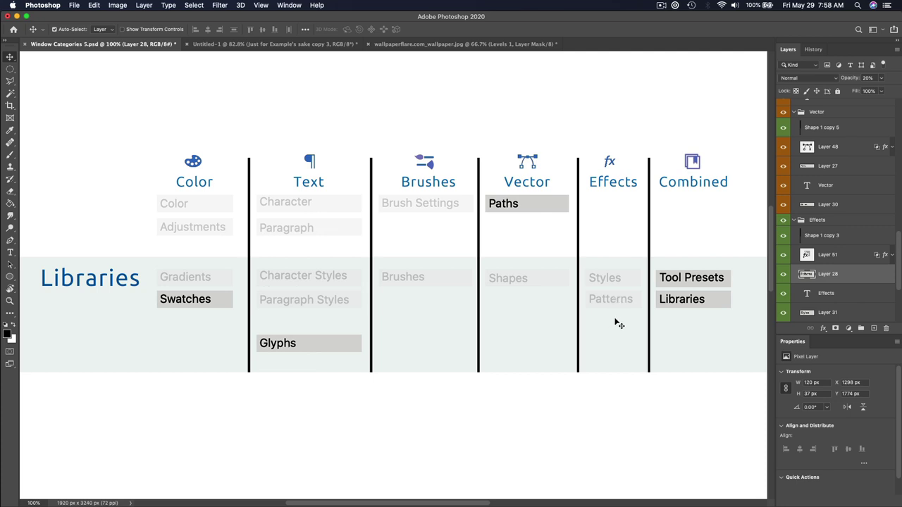
click(530, 203)
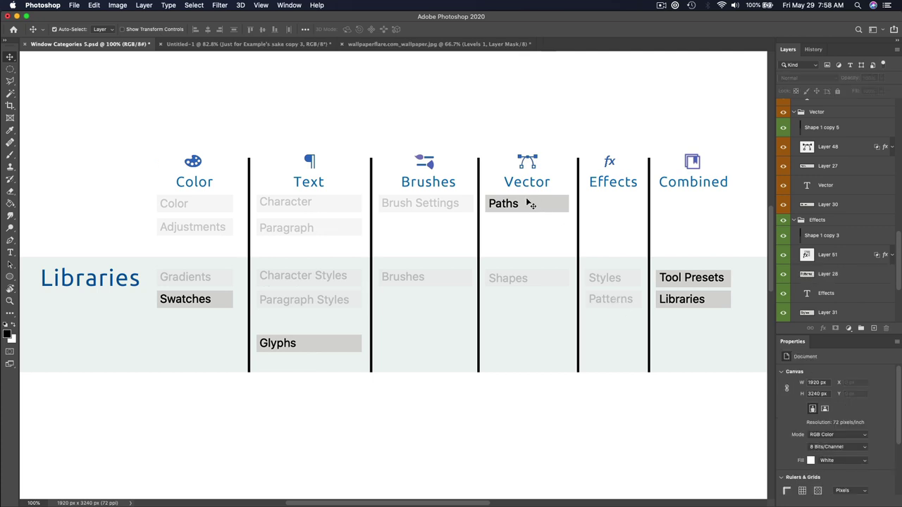
Set the opacity of the Tool Presets bar layer to 20% after checking the Move tool's preset picker
click(705, 284)
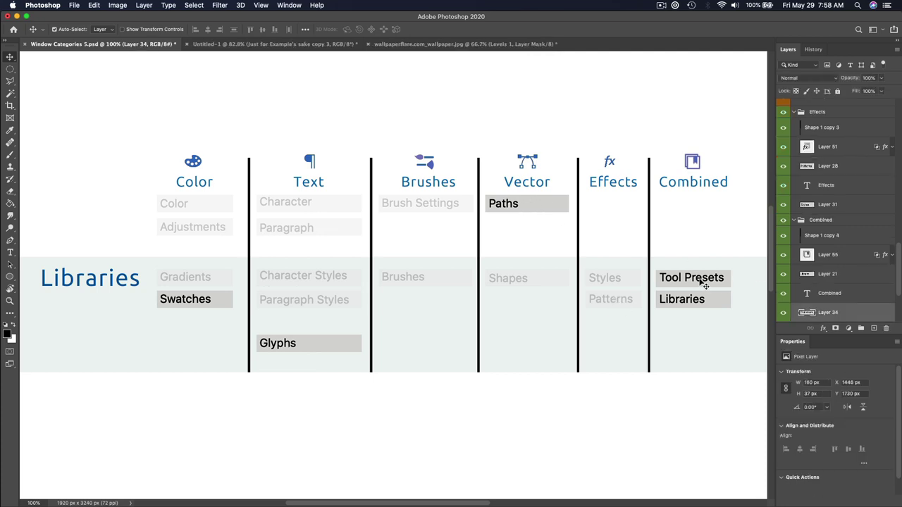
click(42, 30)
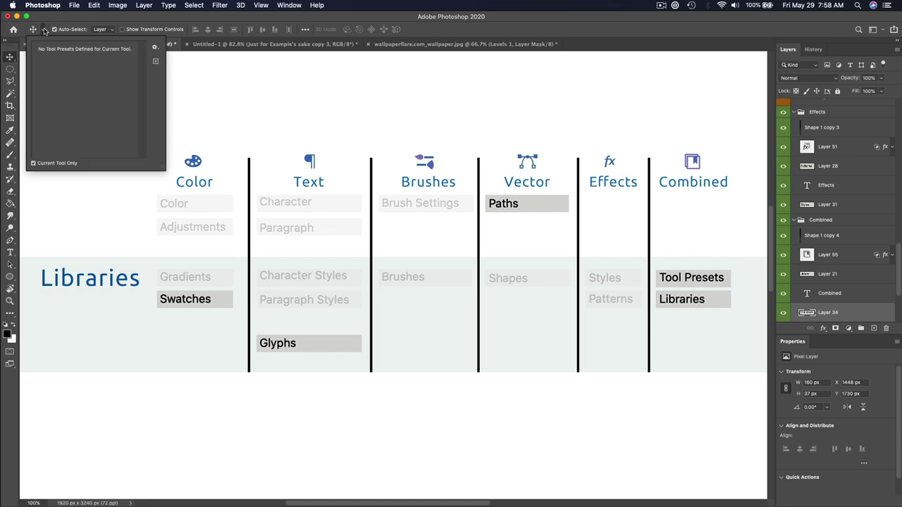
click(44, 30)
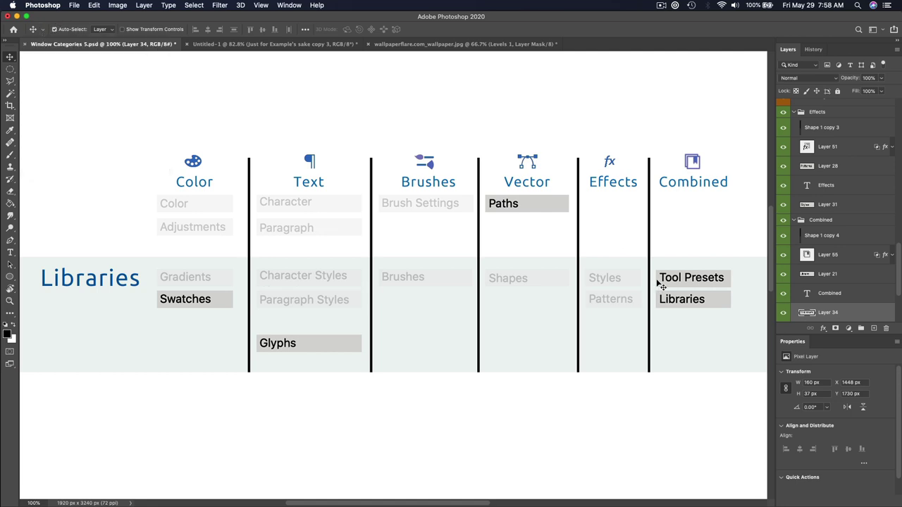
key(2)
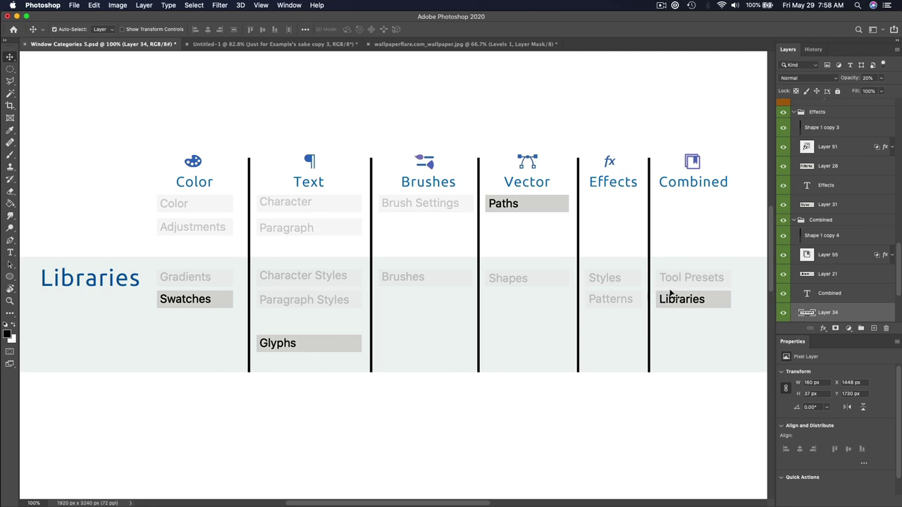
Set the opacity of the Learn and Navigator bar layers in the chart's Beginner group to 20%
drag(622, 372, 628, 310)
scroll(628, 310, down, 4)
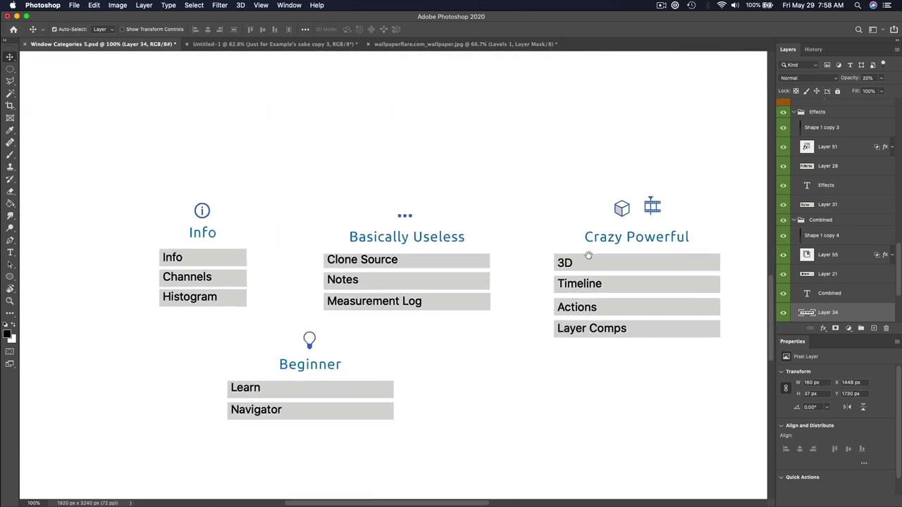
scroll(511, 157, up, 7)
scroll(512, 157, right, 2)
drag(480, 393, 620, 310)
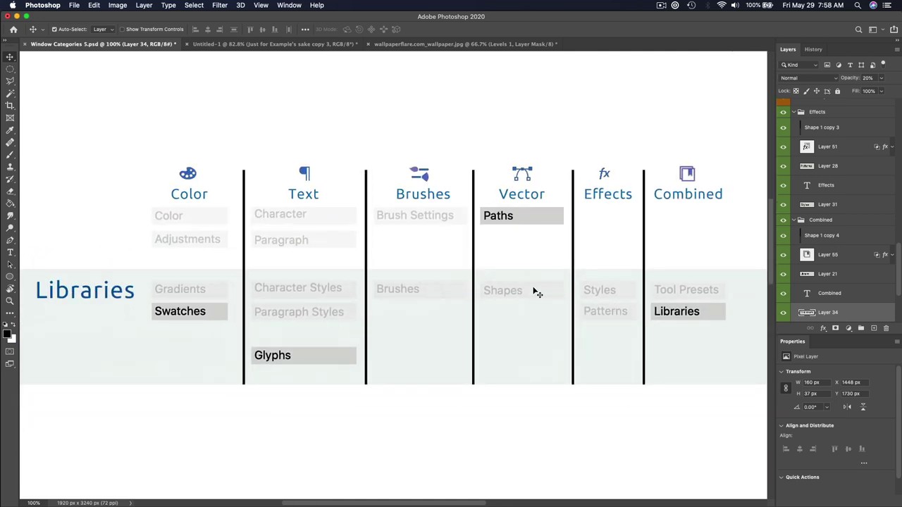
scroll(537, 292, down, 8)
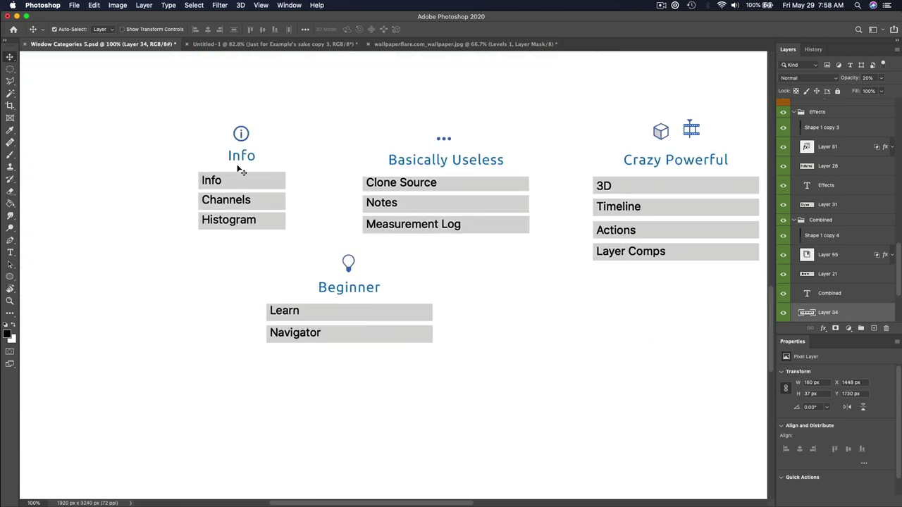
click(363, 313)
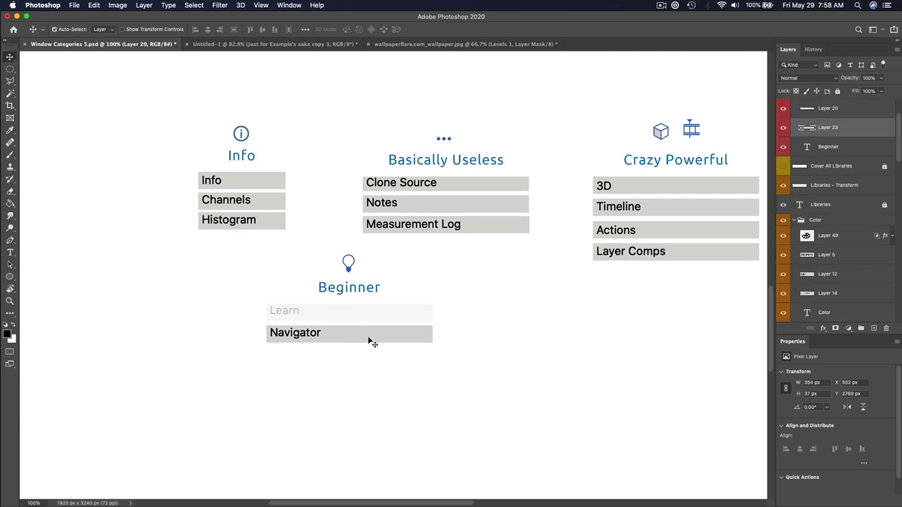
key(2)
drag(519, 317, 476, 323)
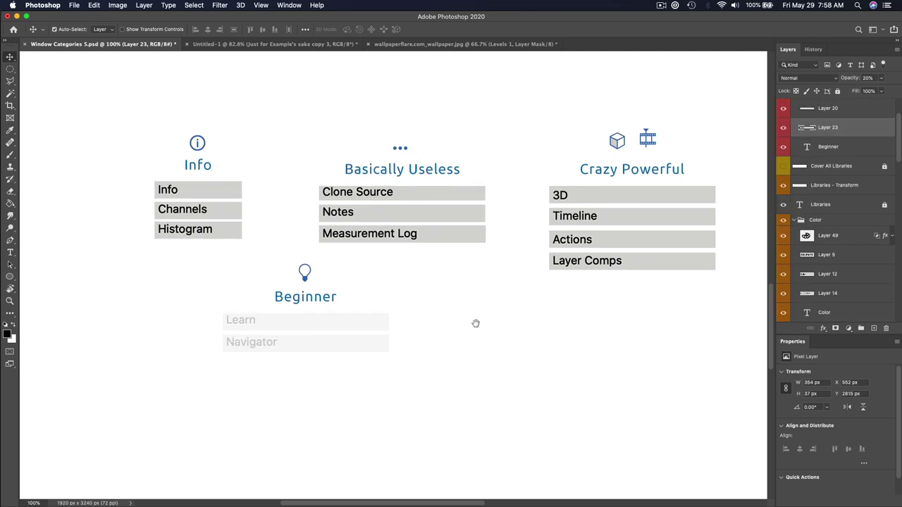
Set the opacity of the Clone Source, Notes and Measurement Log bar layers in the Basically Useless group to 20%
click(438, 199)
key(2)
click(435, 218)
key(2)
click(431, 237)
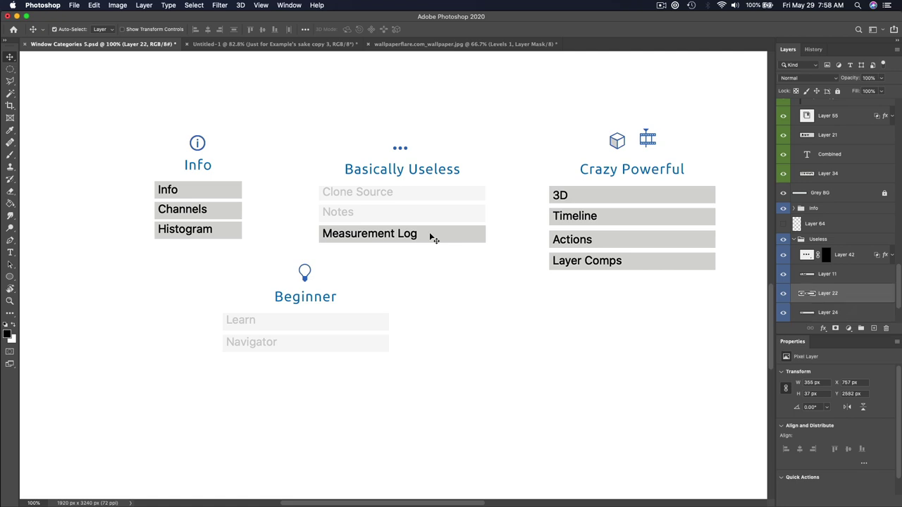
key(2)
Set the opacity of the 3D and Timeline bar layers in the Crazy Powerful group to 20%
drag(525, 284, 346, 322)
click(463, 242)
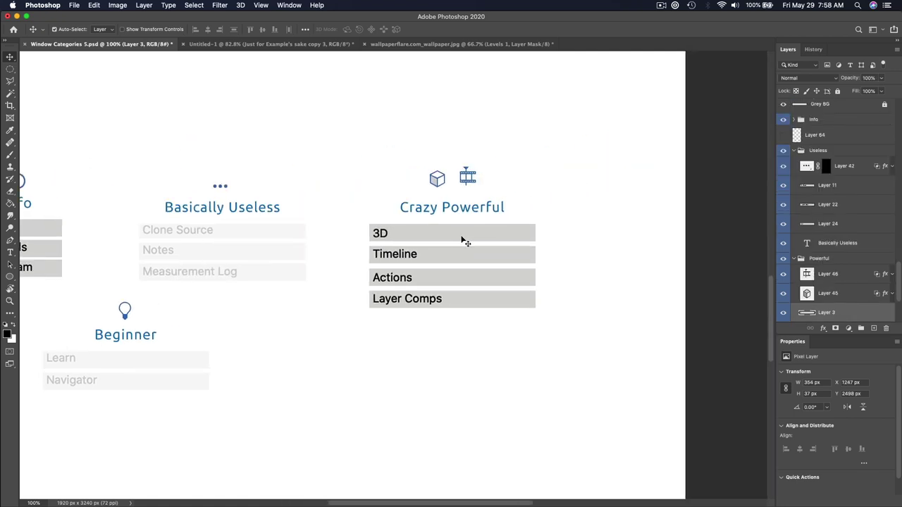
key(2)
click(458, 258)
key(2)
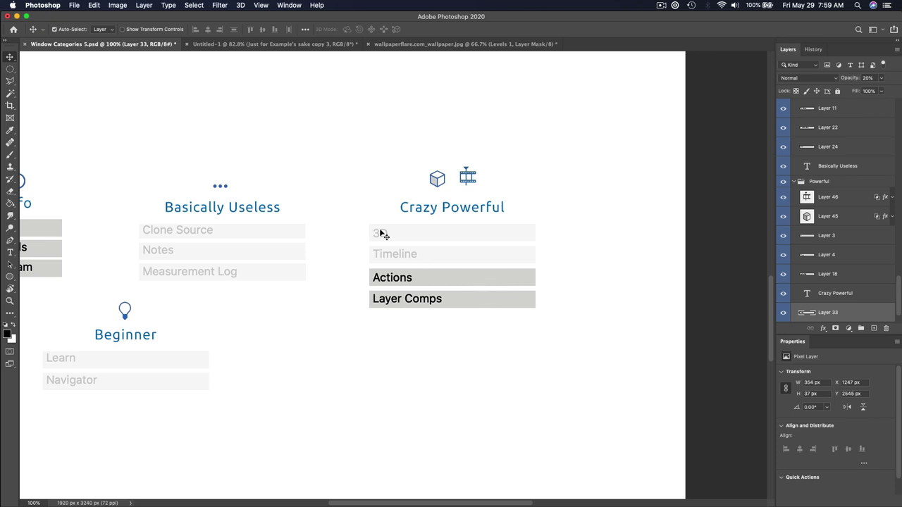
Review the dimmed chart from the lower groups up to Essentials and look through the full Window menu list
drag(380, 234, 459, 239)
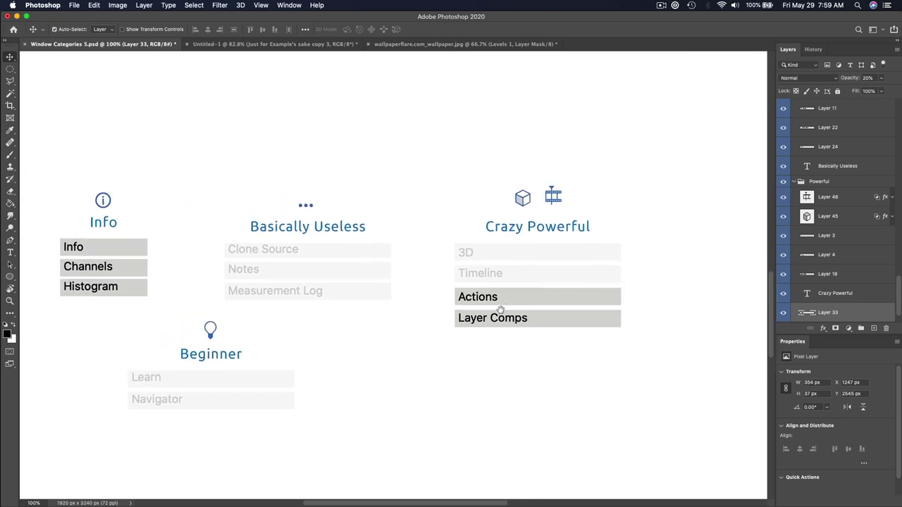
drag(285, 224, 290, 375)
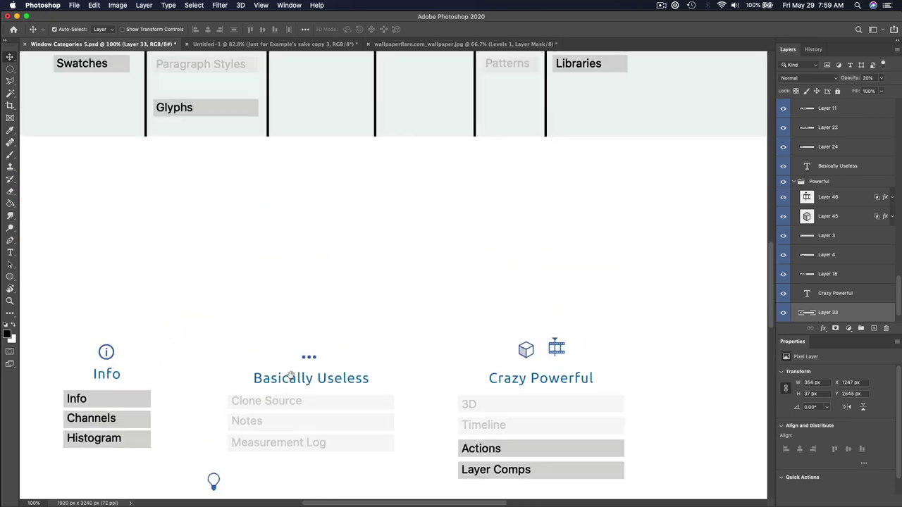
scroll(291, 376, up, 5)
scroll(290, 376, left, 1)
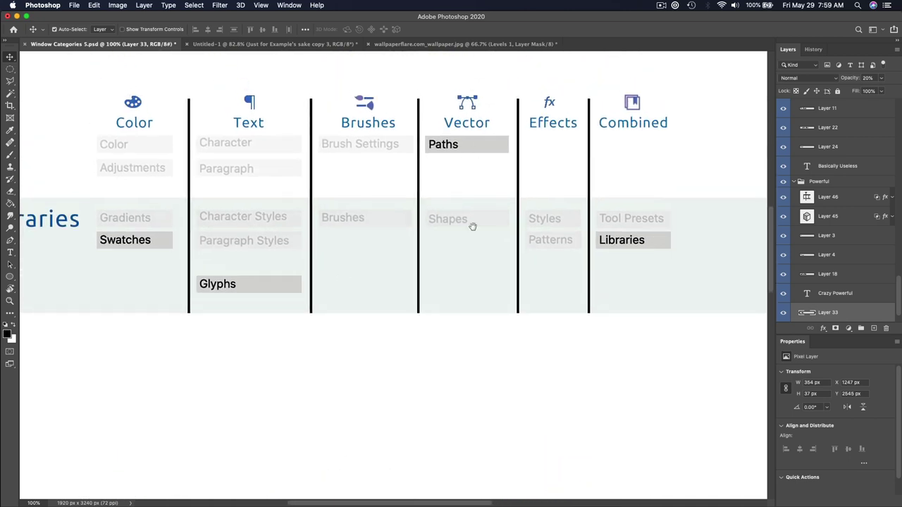
scroll(472, 226, up, 15)
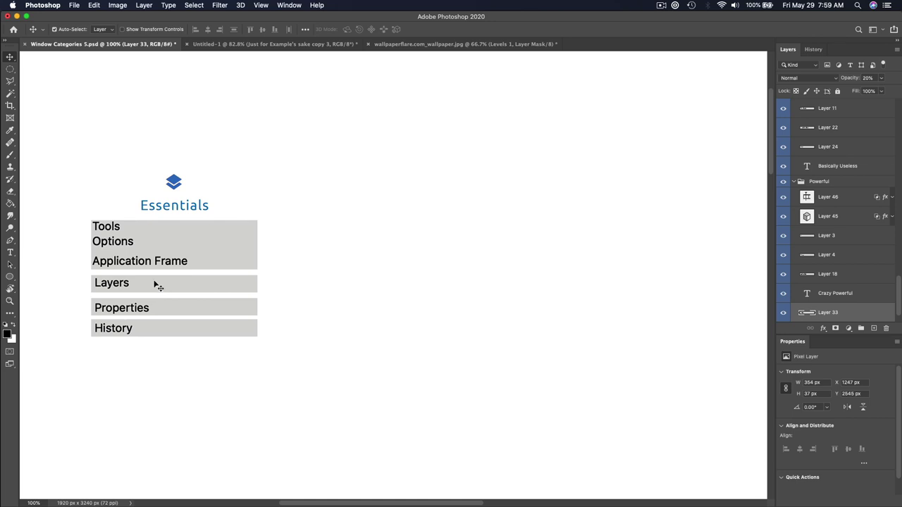
click(279, 5)
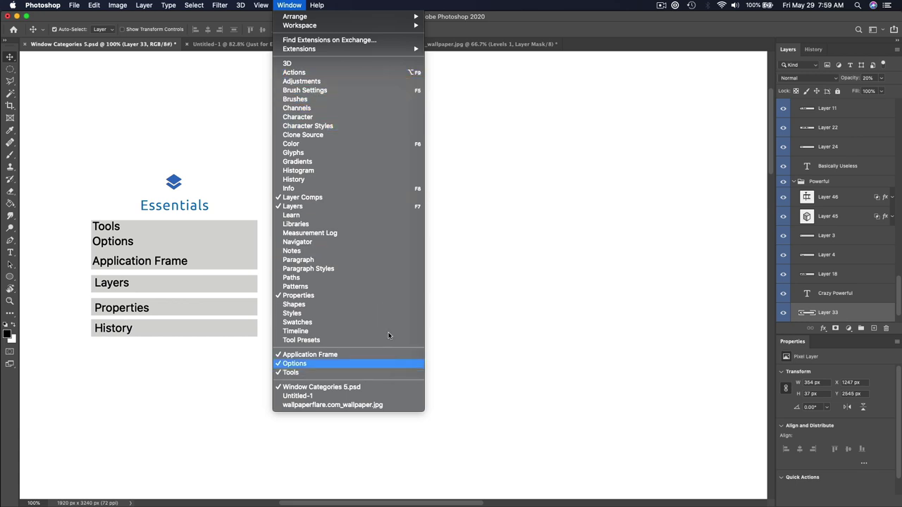
click(337, 4)
Open the application menu customization and hide the 3D, Brush Settings and Brushes entries of the Window menu
click(94, 5)
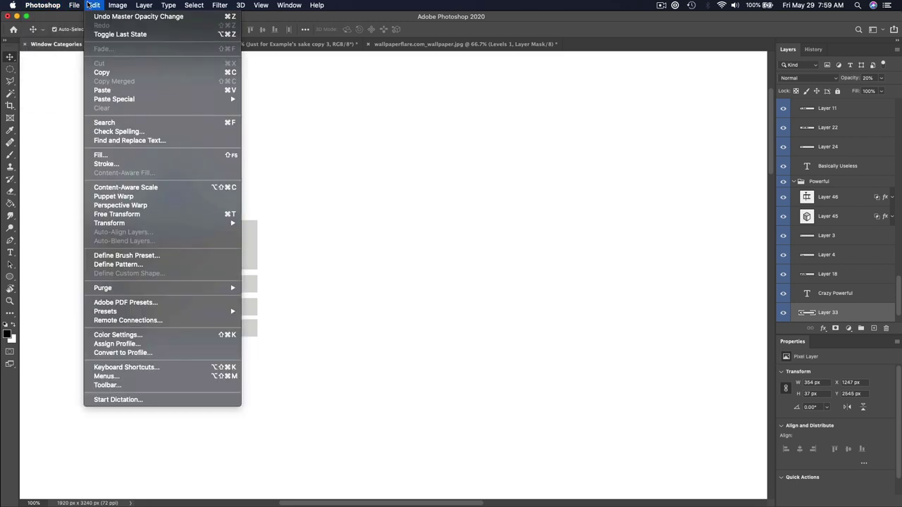
click(177, 376)
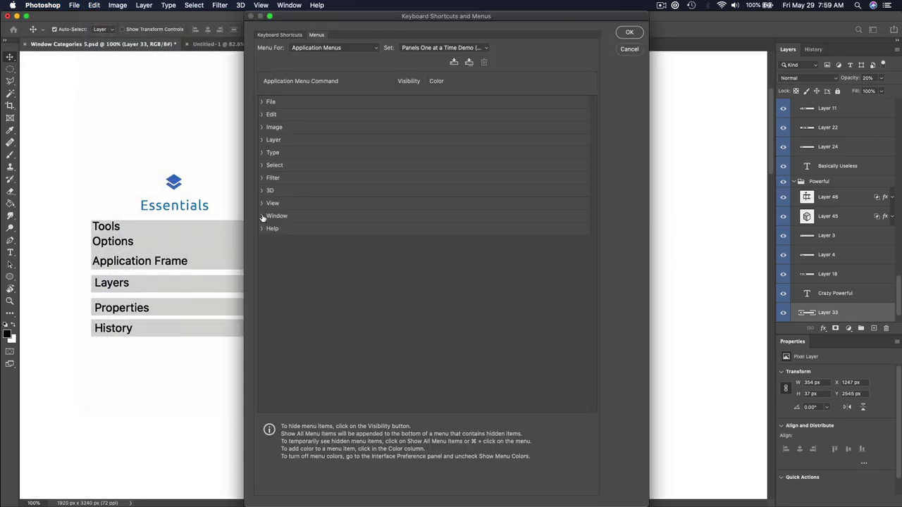
click(262, 217)
scroll(345, 324, down, 3)
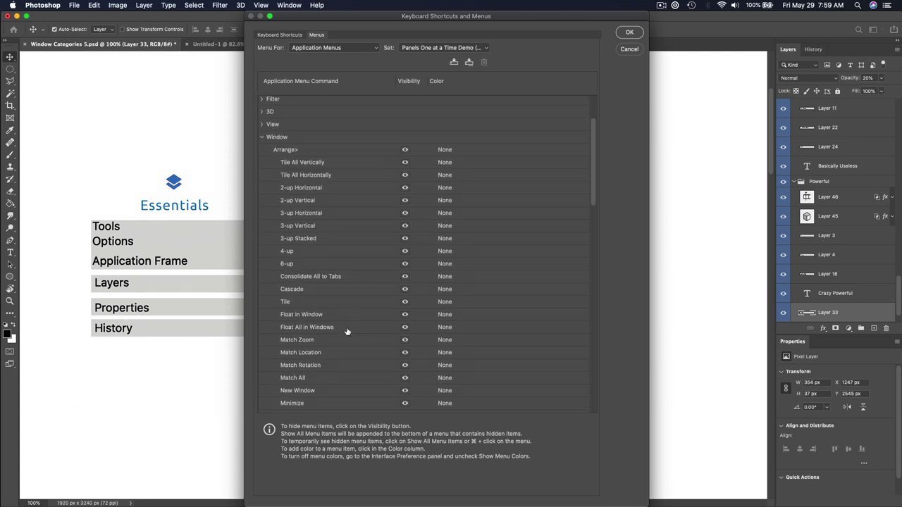
scroll(345, 330, down, 10)
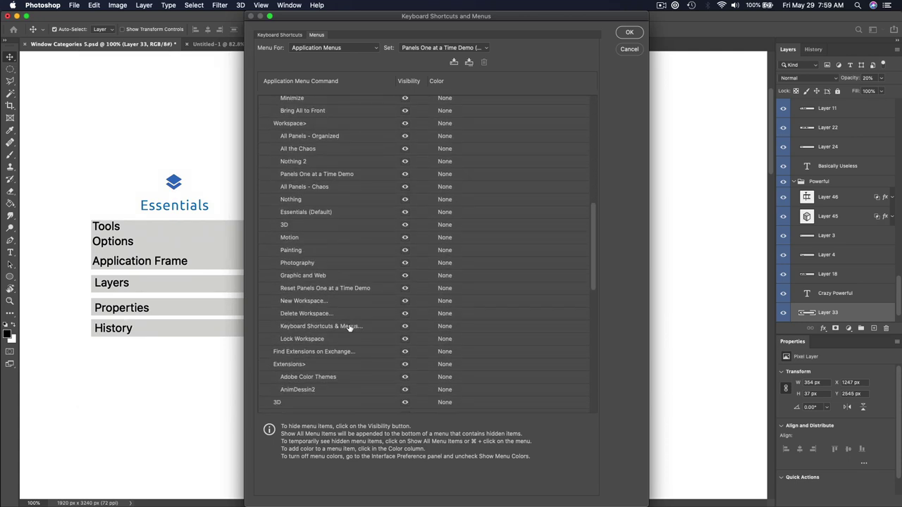
scroll(350, 328, down, 5)
click(405, 227)
click(405, 266)
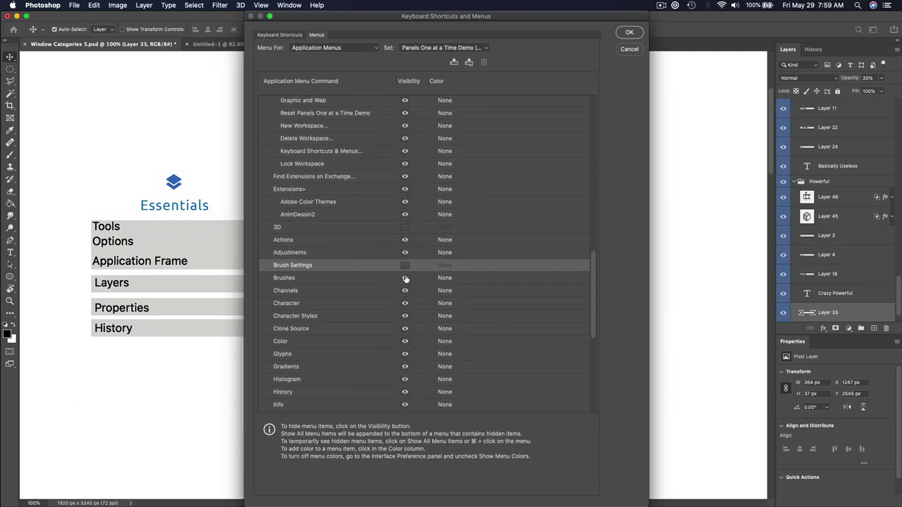
click(405, 278)
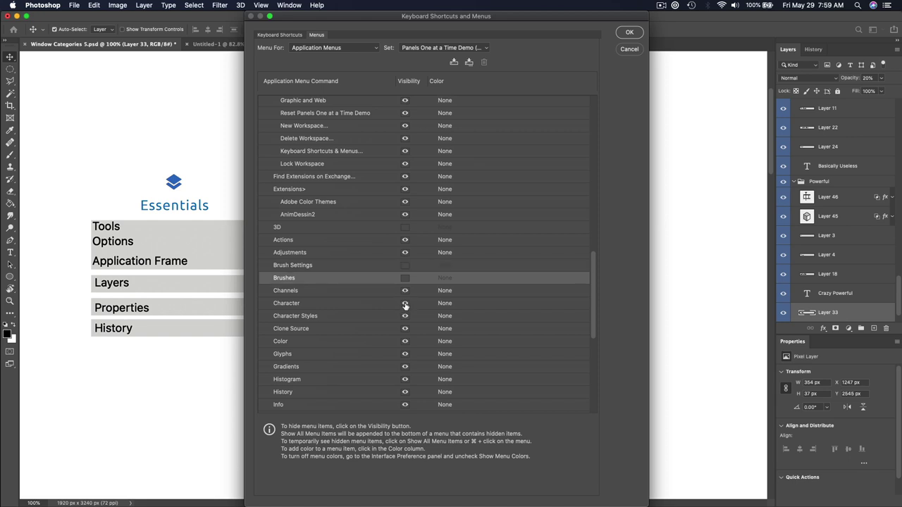
Hide the Character, Character Styles and Clone Source entries of the Window menu, toggling Color off and back on
click(406, 303)
click(405, 317)
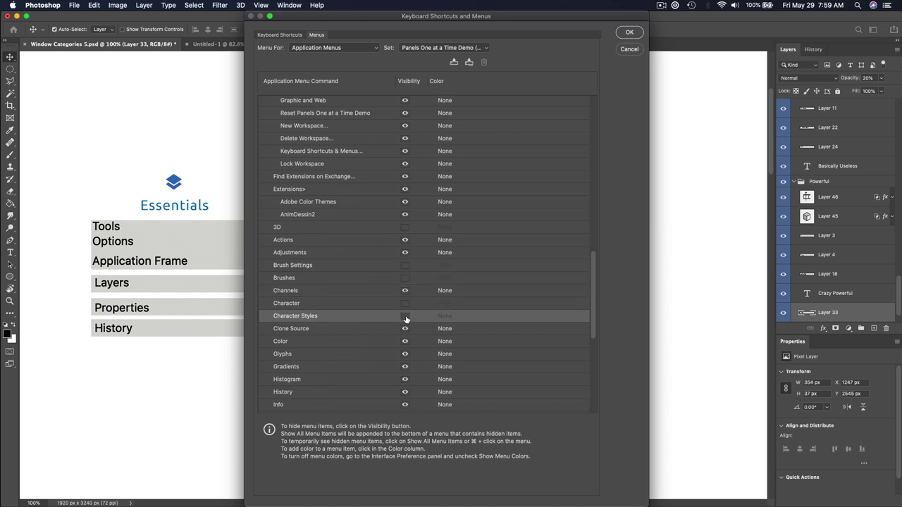
click(405, 329)
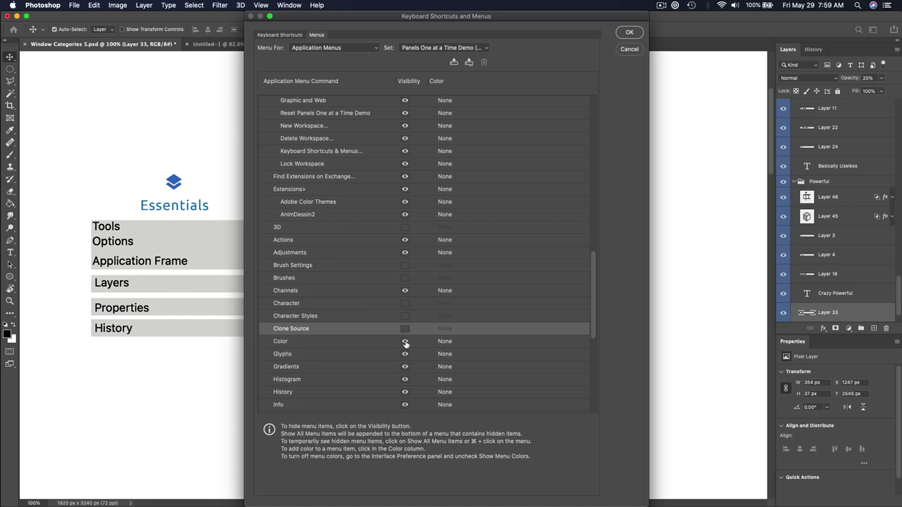
click(405, 342)
scroll(403, 343, down, 3)
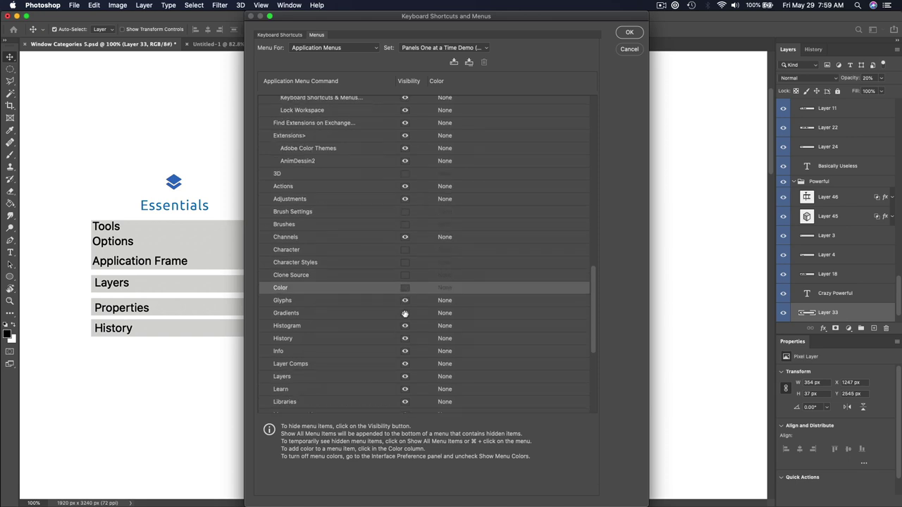
click(406, 288)
Apply the menu customization with Timeline made visible again, and show all hidden items in the Window menu
click(629, 32)
click(287, 6)
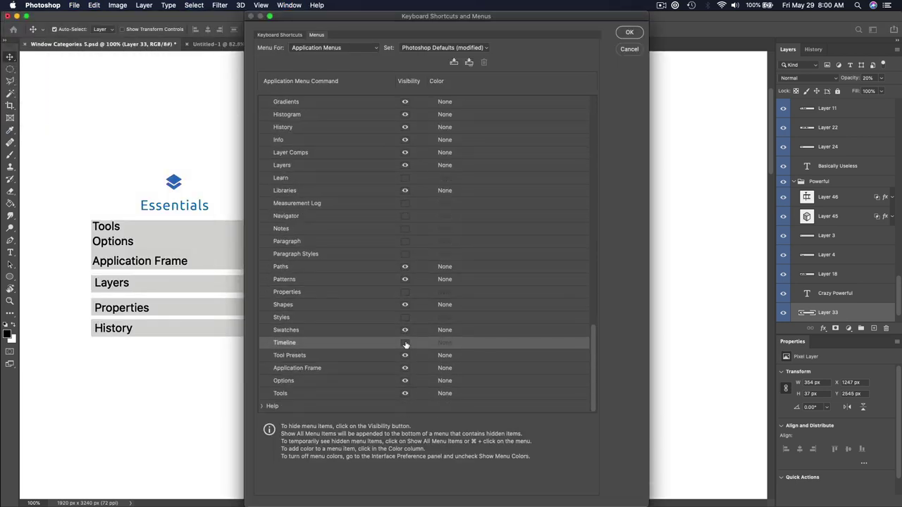
click(405, 342)
key(Return)
click(288, 6)
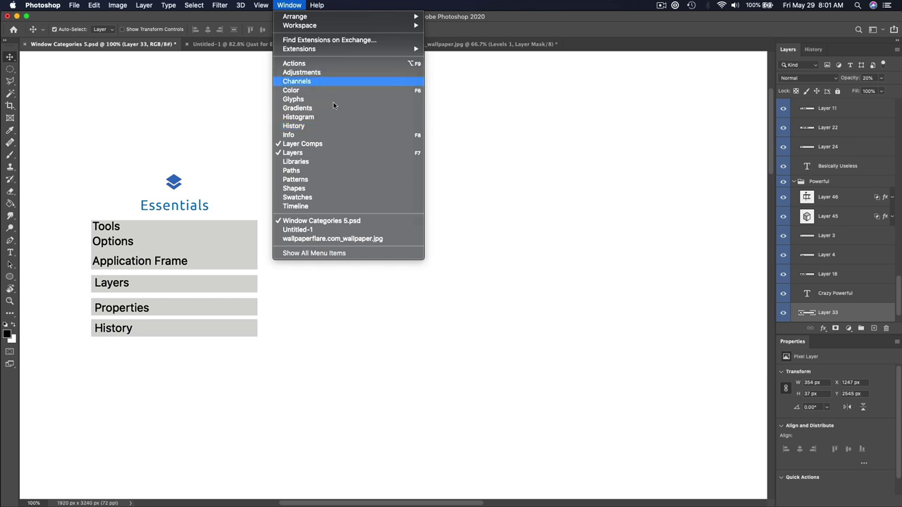
click(352, 260)
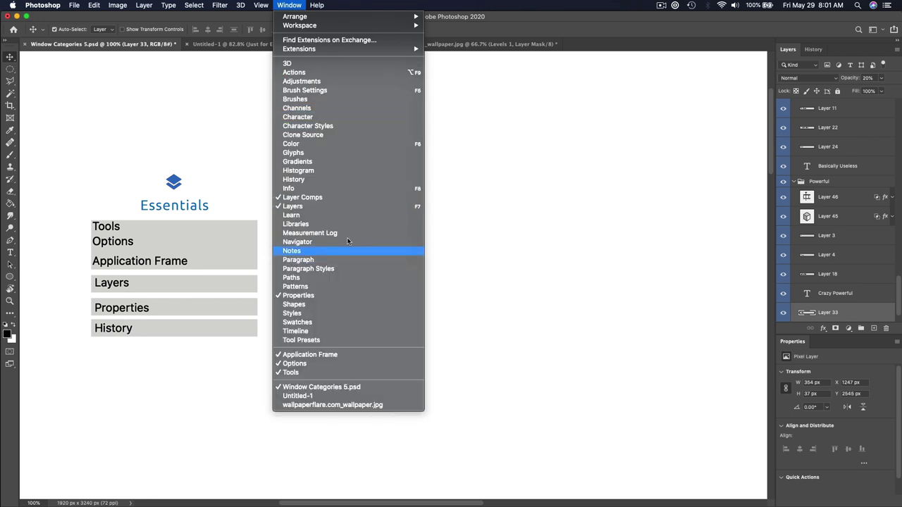